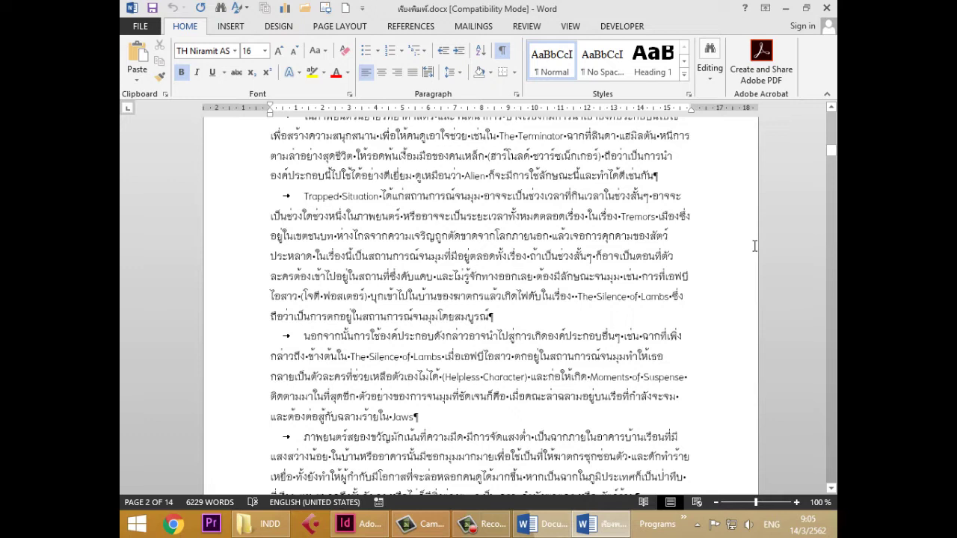
# - Examine the tab indents and paragraph marks in the film article on page 2 of the Word document
pyautogui.doubleClick(285, 195)
pyautogui.click(438, 317)
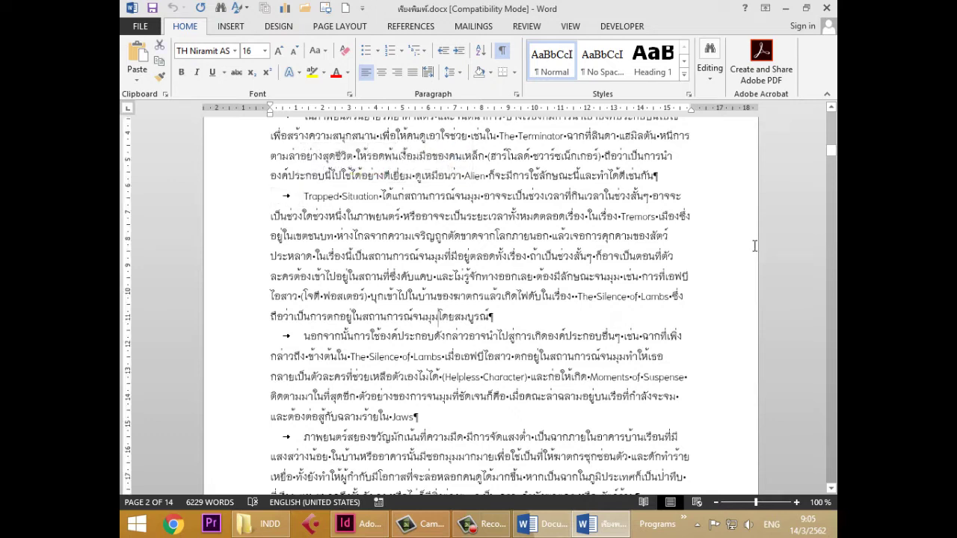
pyautogui.hotkey('alt', 'shift')
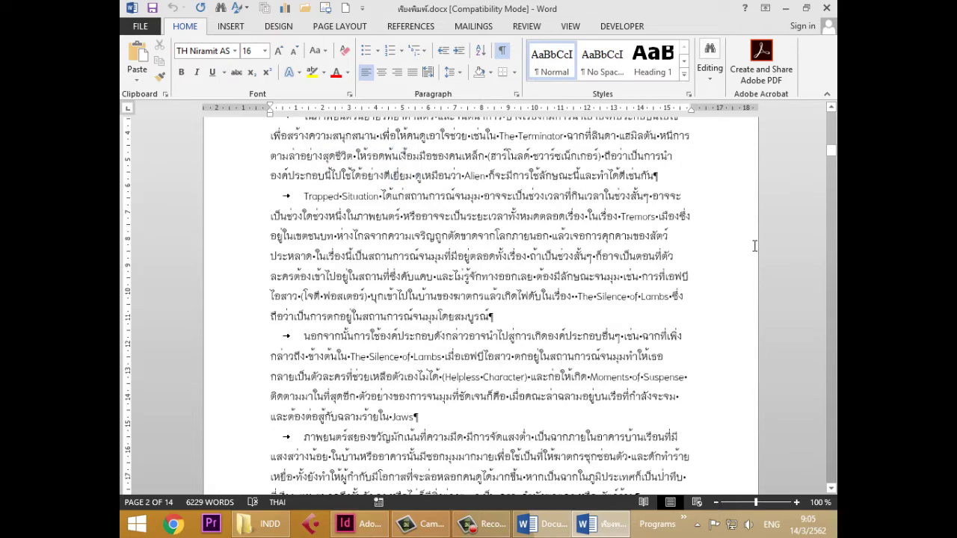
pyautogui.scroll(-2, 755, 246)
pyautogui.doubleClick(416, 317)
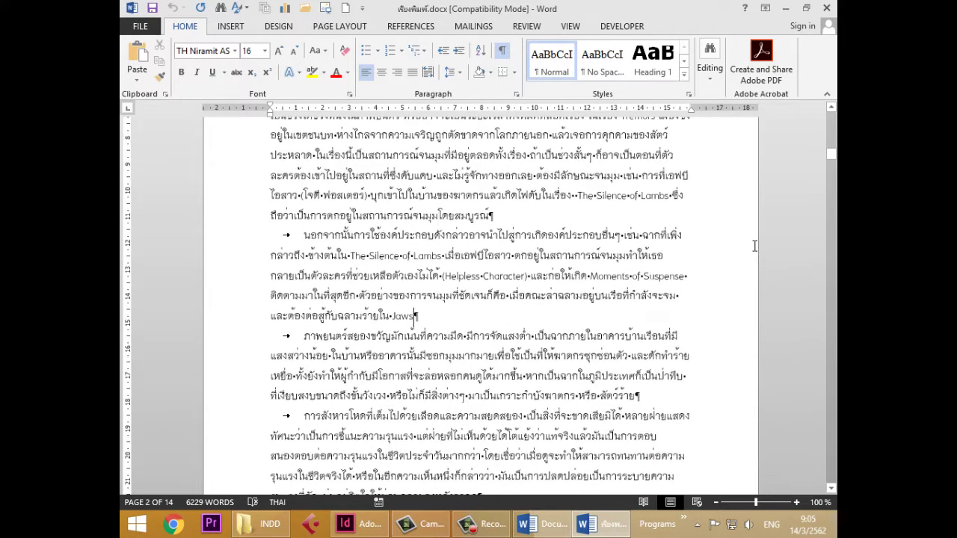
pyautogui.hotkey('alt', 'shift')
pyautogui.scroll(-5, 755, 246)
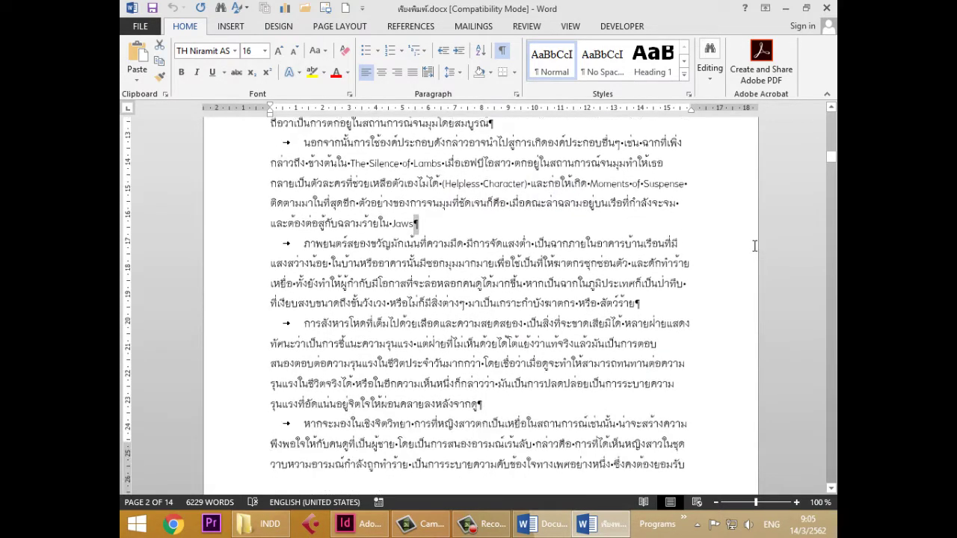
# - Examine the line-break and paragraph marks in the Internet text sample about resolution and dpi on pages 4 and 5
pyautogui.scroll(-10, 753, 246)
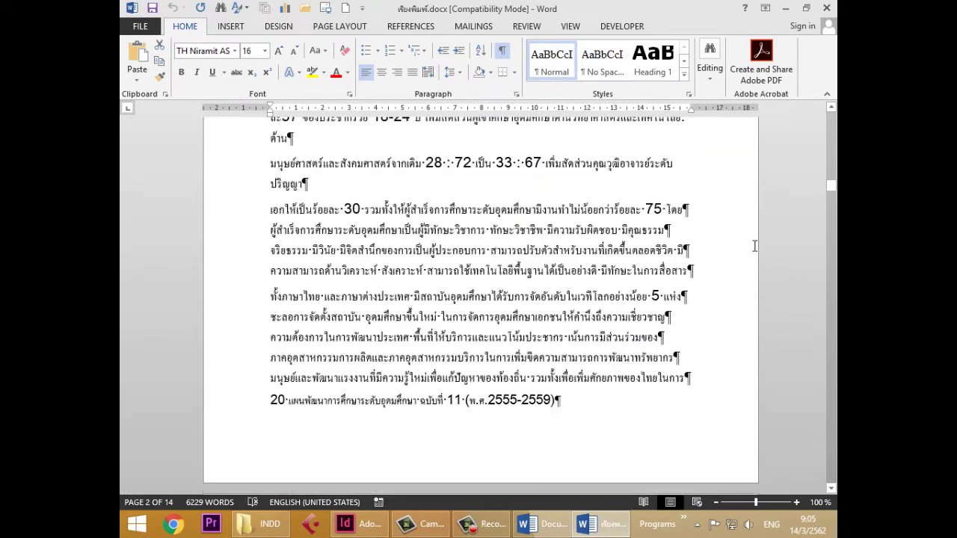
pyautogui.scroll(-12, 755, 246)
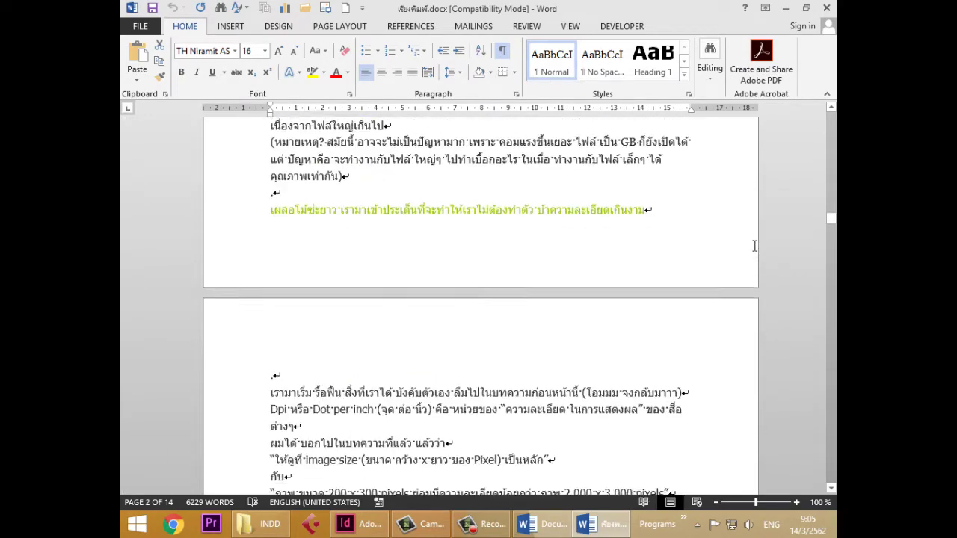
pyautogui.scroll(-3, 755, 246)
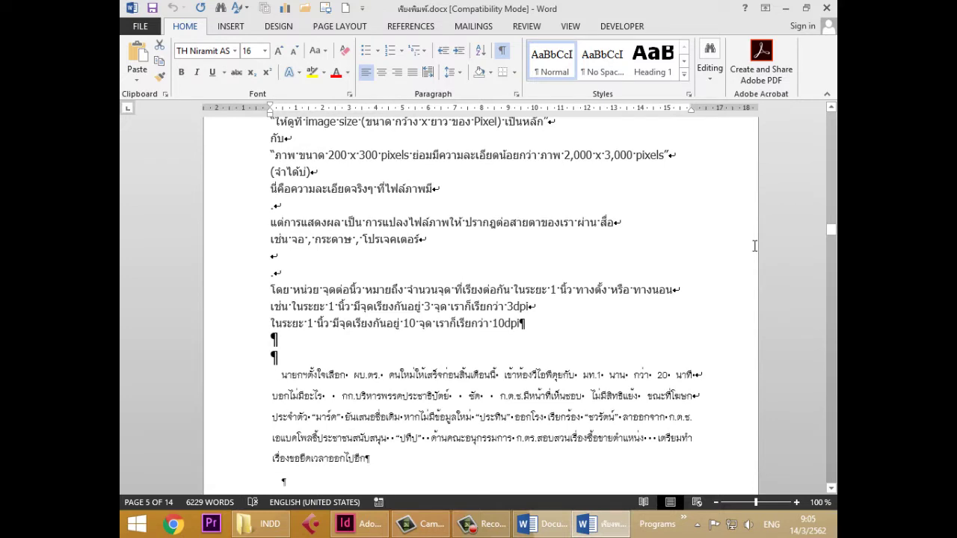
pyautogui.scroll(3, 754, 246)
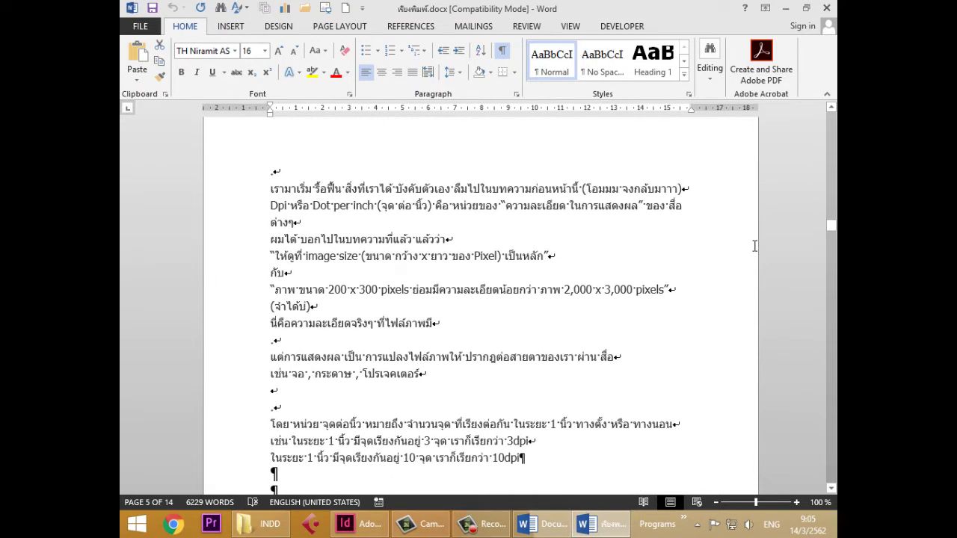
pyautogui.doubleClick(755, 246)
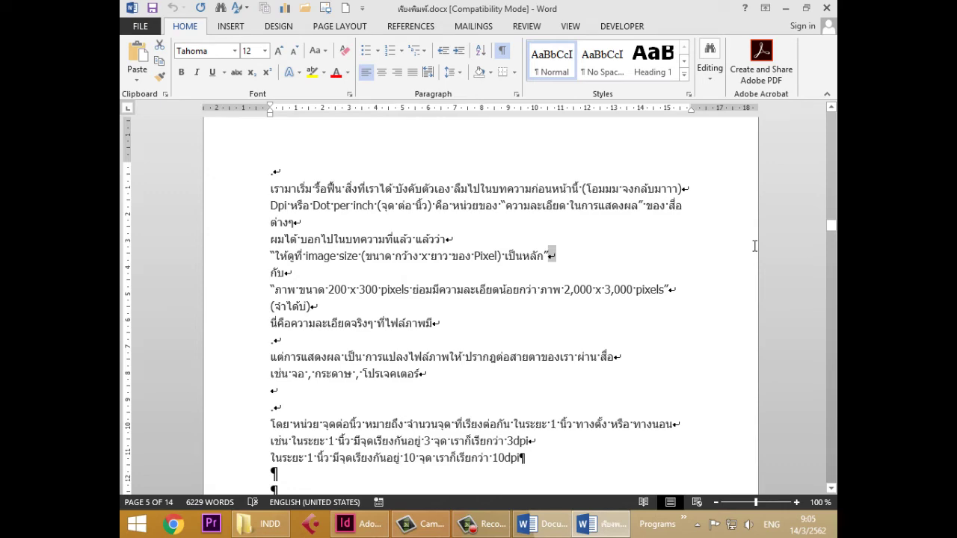
pyautogui.scroll(12, 754, 246)
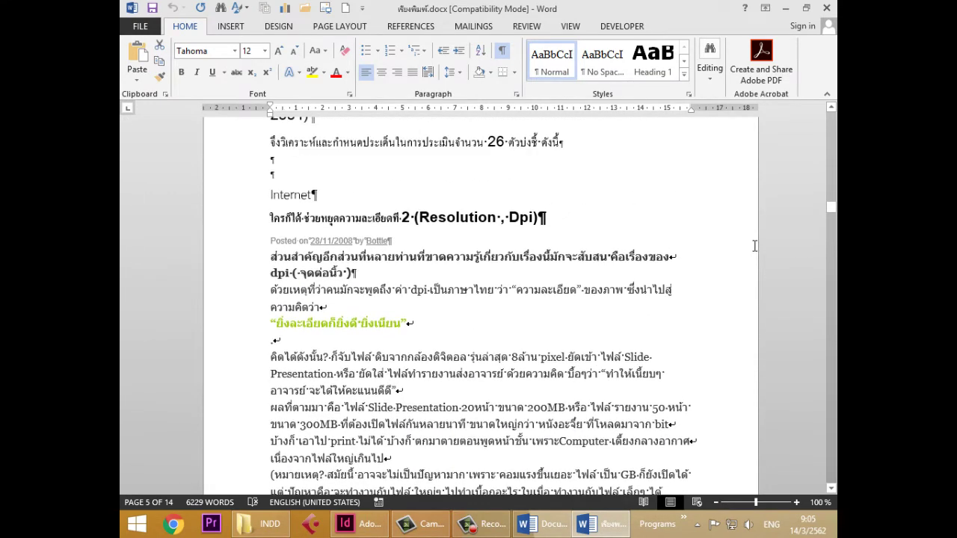
pyautogui.click(754, 246)
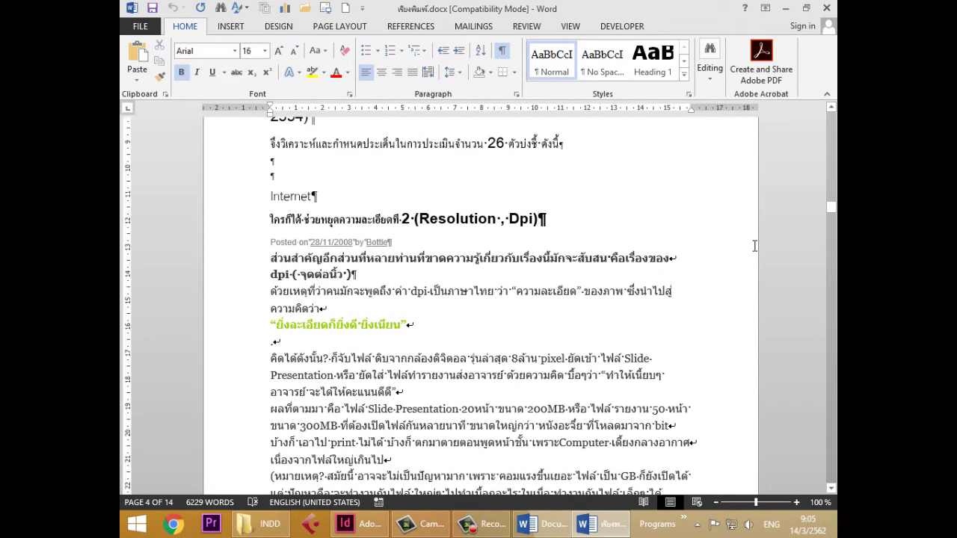
pyautogui.scroll(-5, 754, 246)
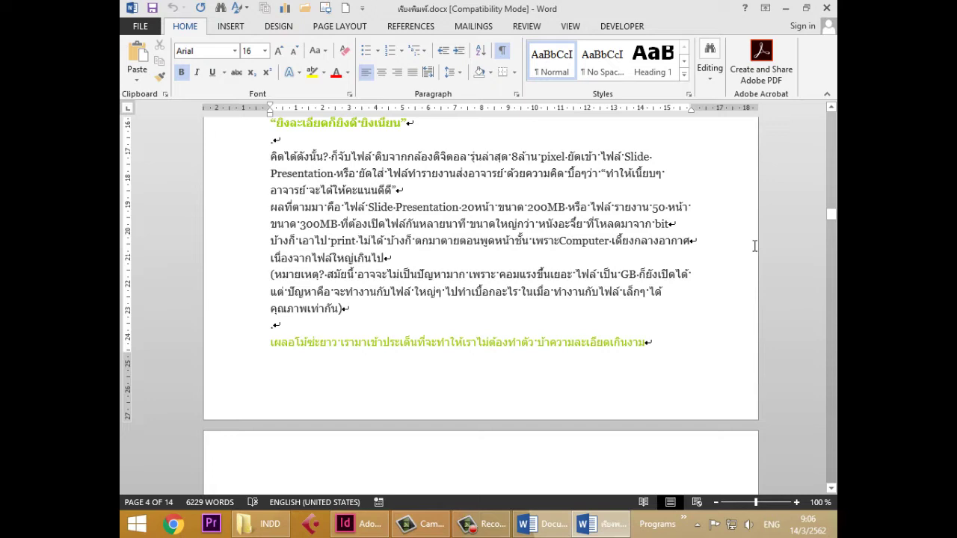
# - Review the paragraph marks in the PDF text sample and compare them with the film article above it
pyautogui.scroll(15, 754, 246)
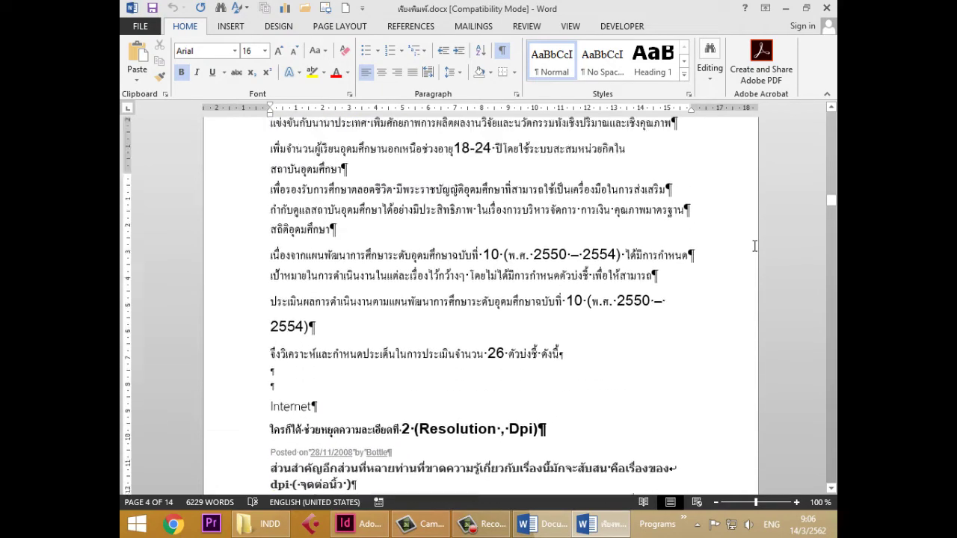
pyautogui.scroll(6, 755, 246)
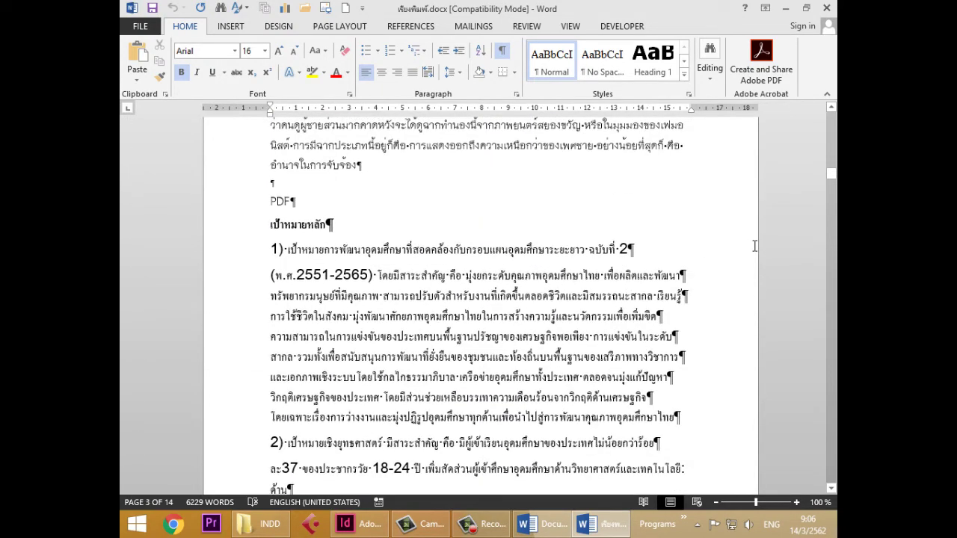
pyautogui.scroll(10, 754, 246)
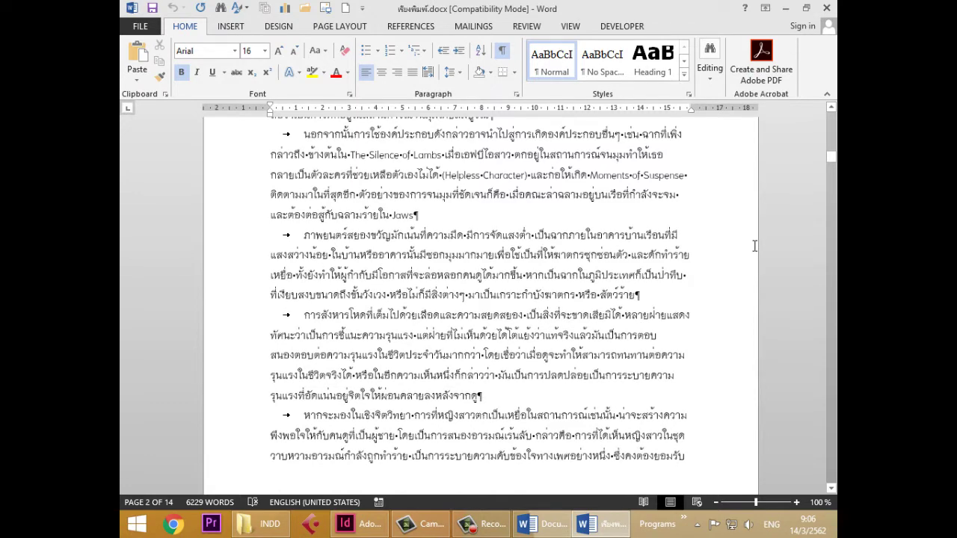
pyautogui.scroll(-4, 754, 246)
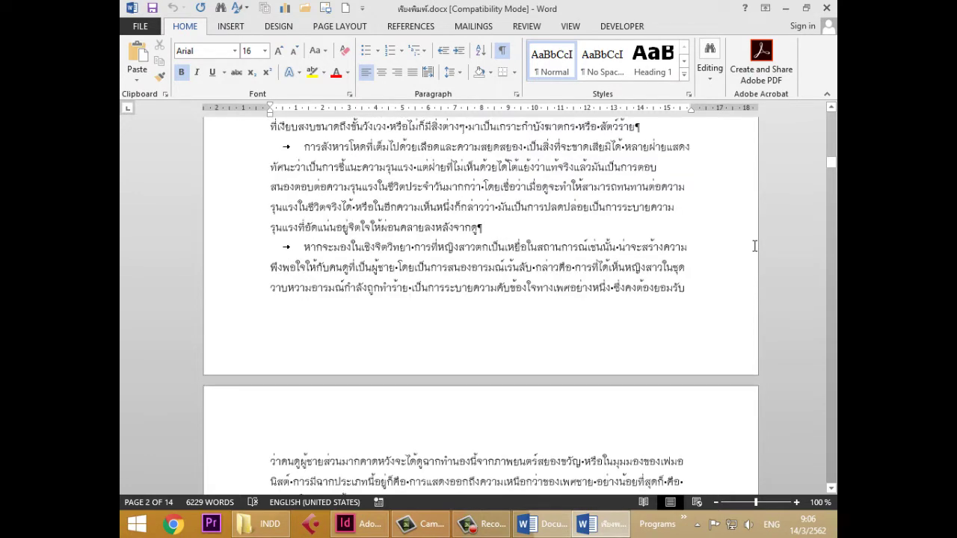
# - Switch to Adobe InDesign and start setting up a new document
pyautogui.click(359, 524)
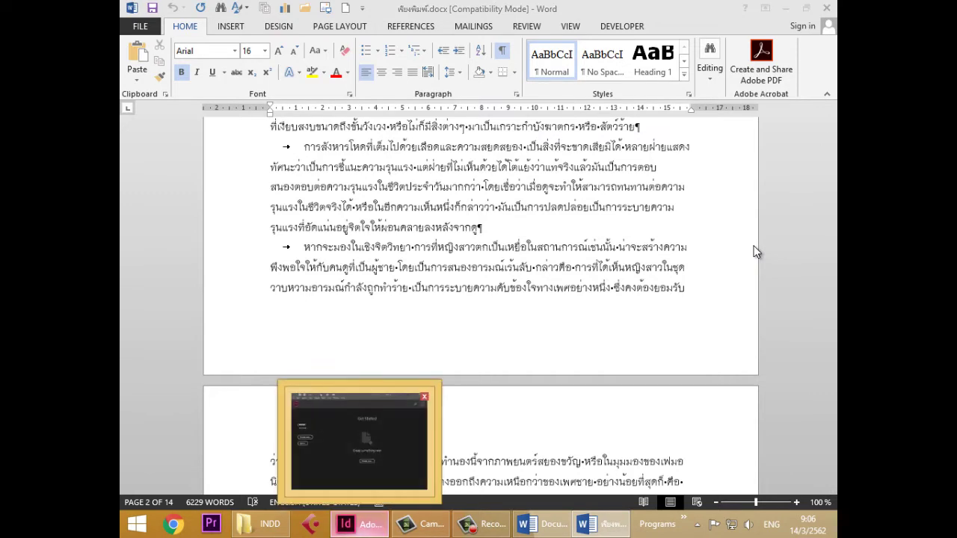
pyautogui.press('Return')
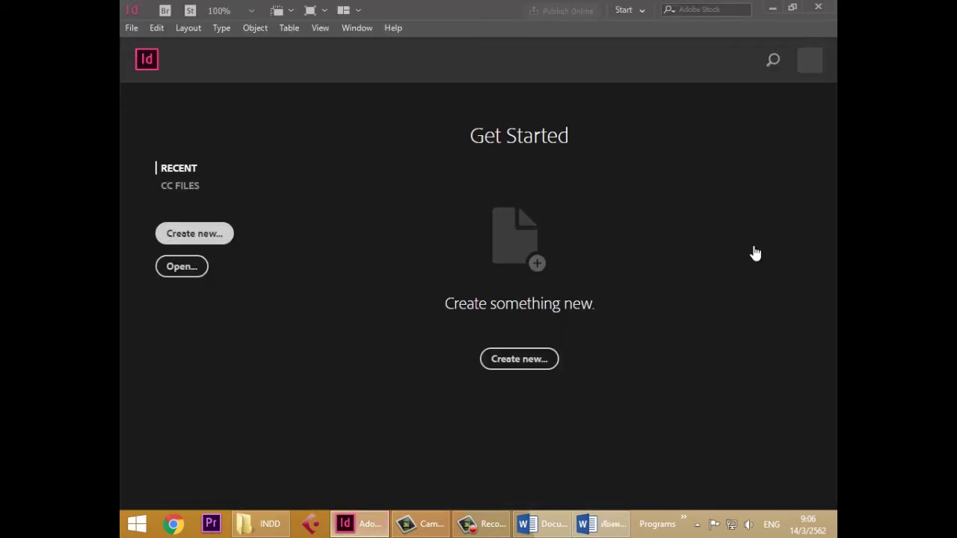
pyautogui.hotkey('ctrl', 'n')
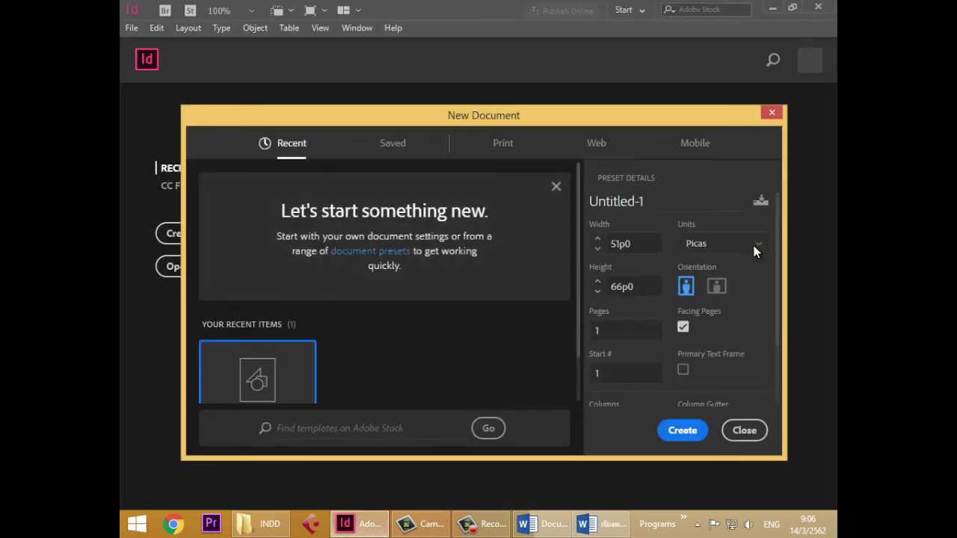
# - Look through the Print, Web and Mobile blank document presets and return to the Print presets
pyautogui.press('Return')
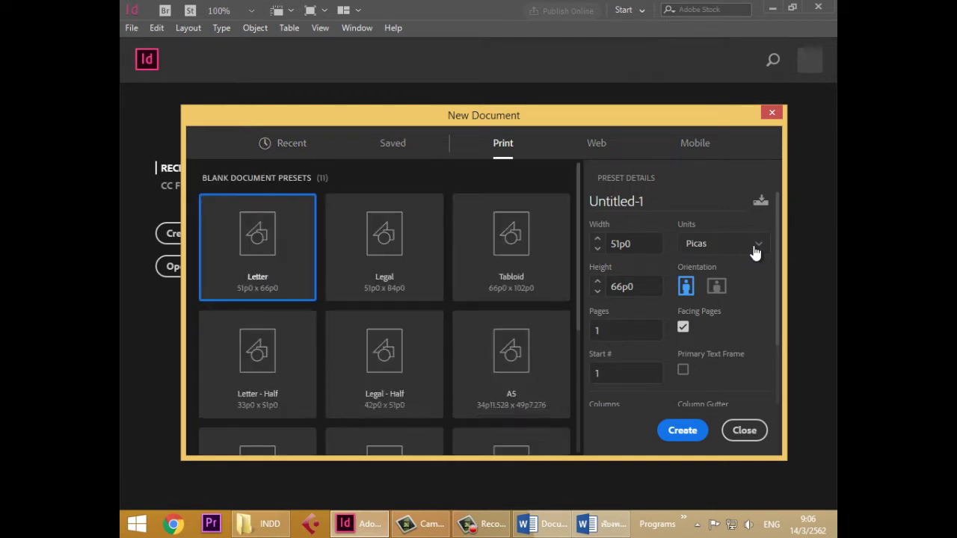
pyautogui.press('Return')
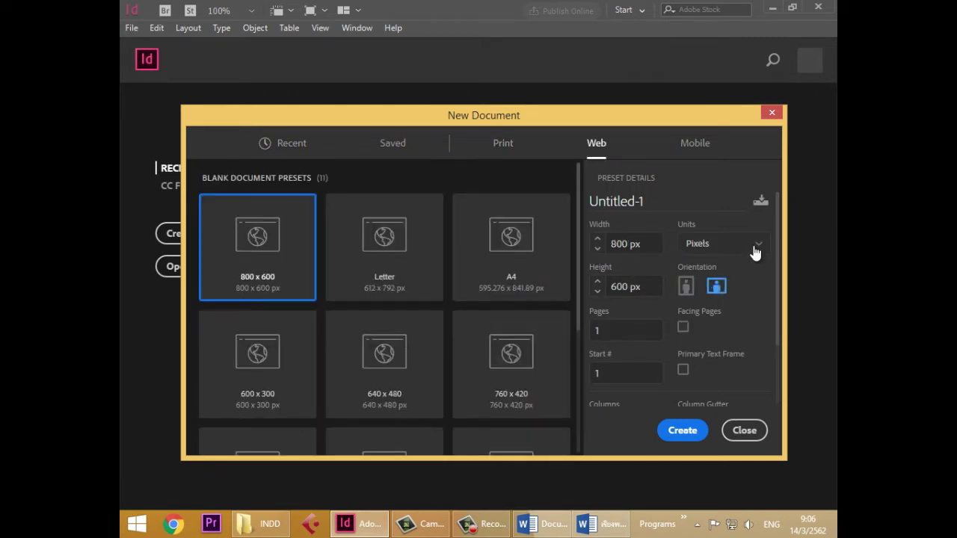
pyautogui.press('Right')
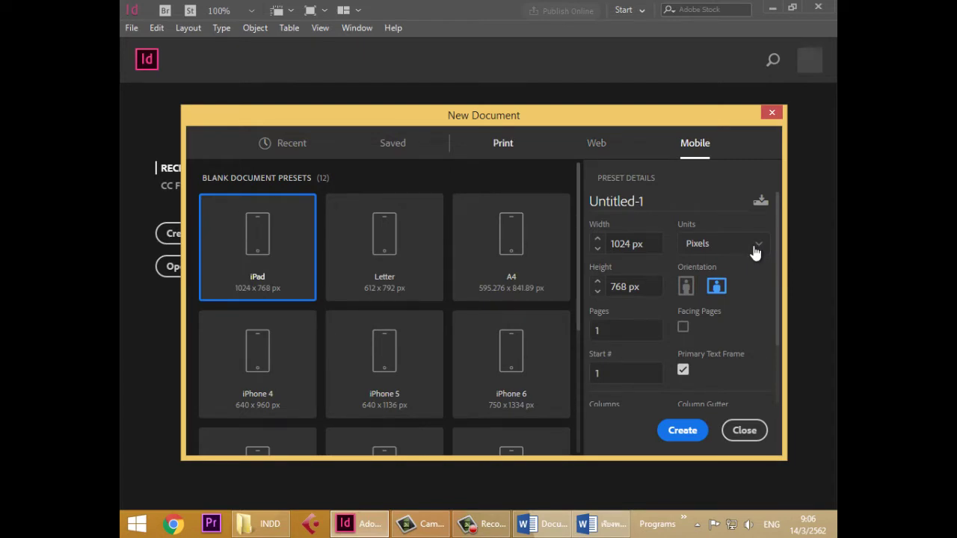
pyautogui.press('Left')
pyautogui.press('Left')
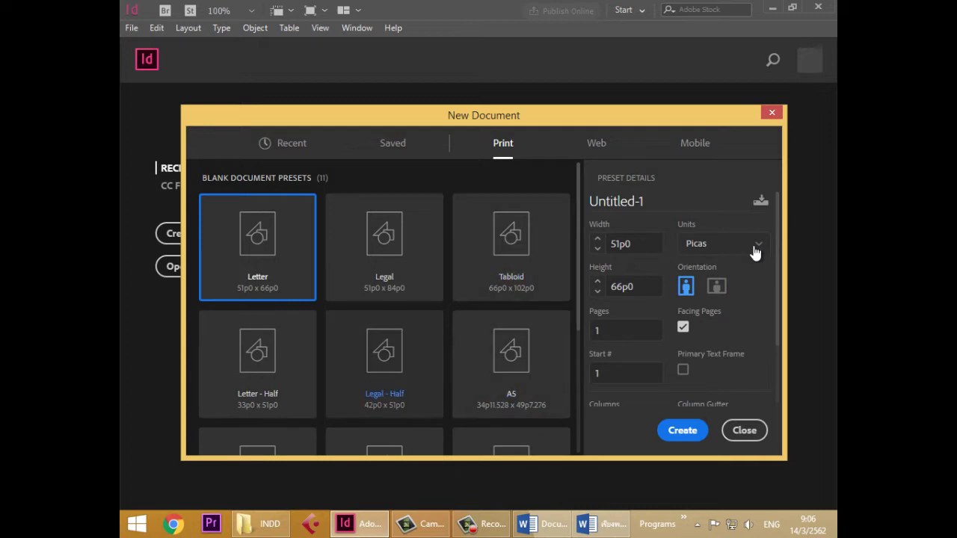
# - Choose the A4 print preset and name the new document Ind1-61
pyautogui.scroll(-2, 385, 351)
pyautogui.press('Down')
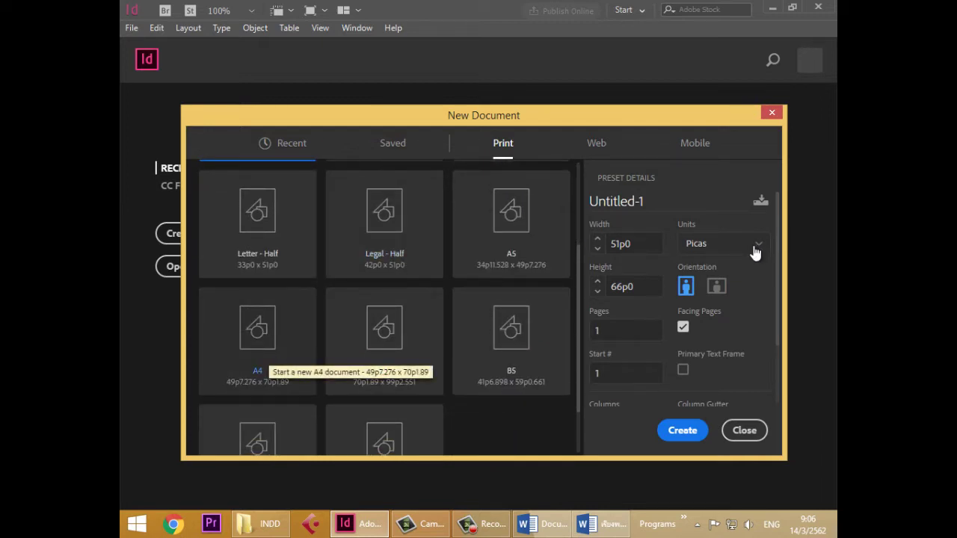
pyautogui.click(267, 351)
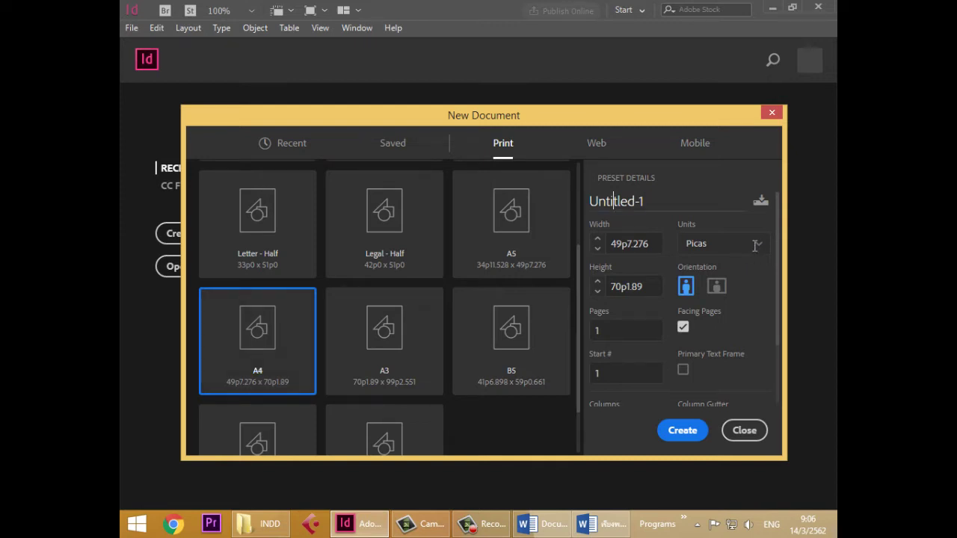
pyautogui.hotkey('ctrl', 'a')
pyautogui.press('End')
pyautogui.hotkey('ctrl', 'a')
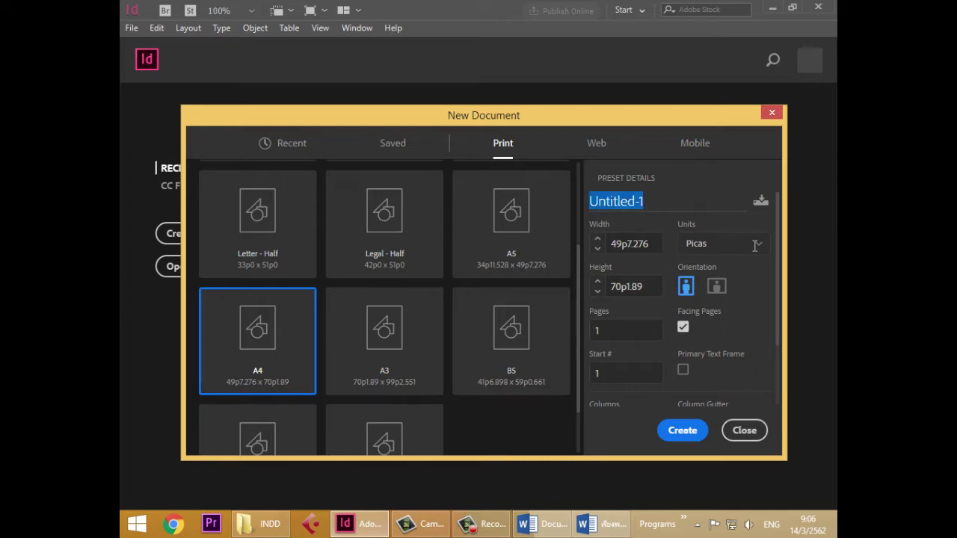
pyautogui.write('Ind')
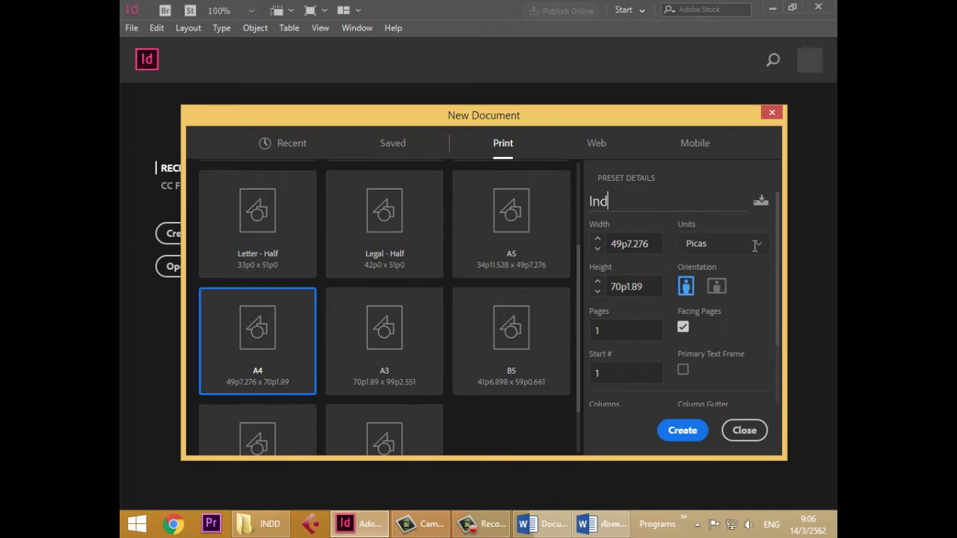
pyautogui.write('1-61')
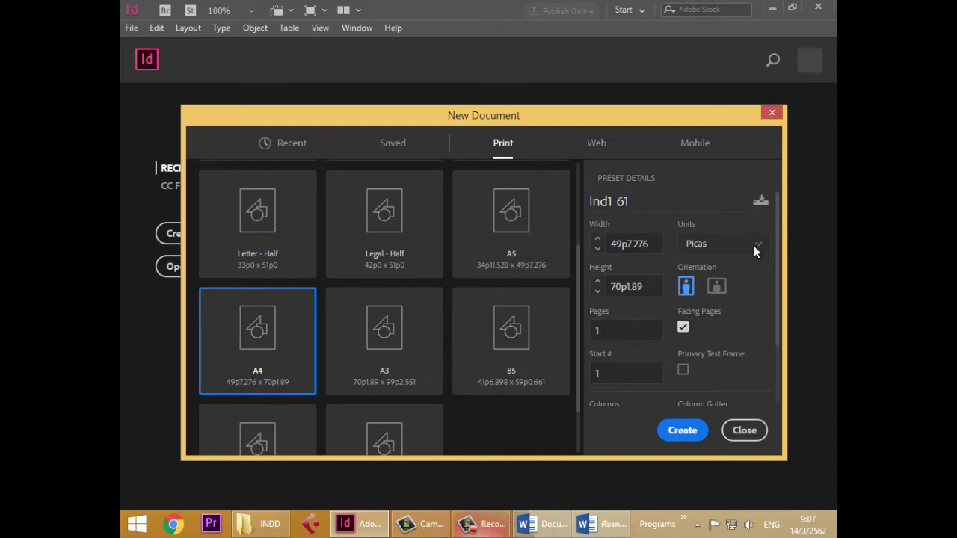
pyautogui.press('F10')
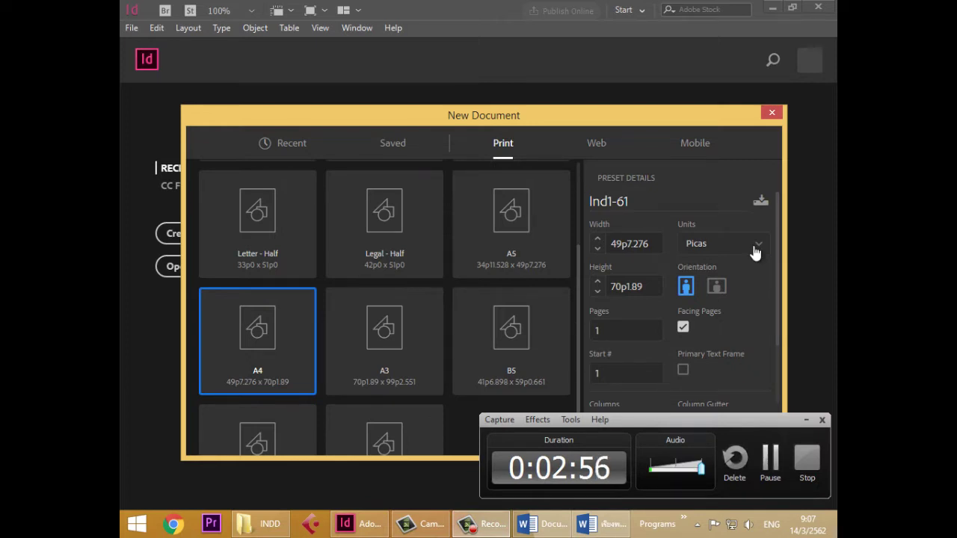
pyautogui.click(806, 420)
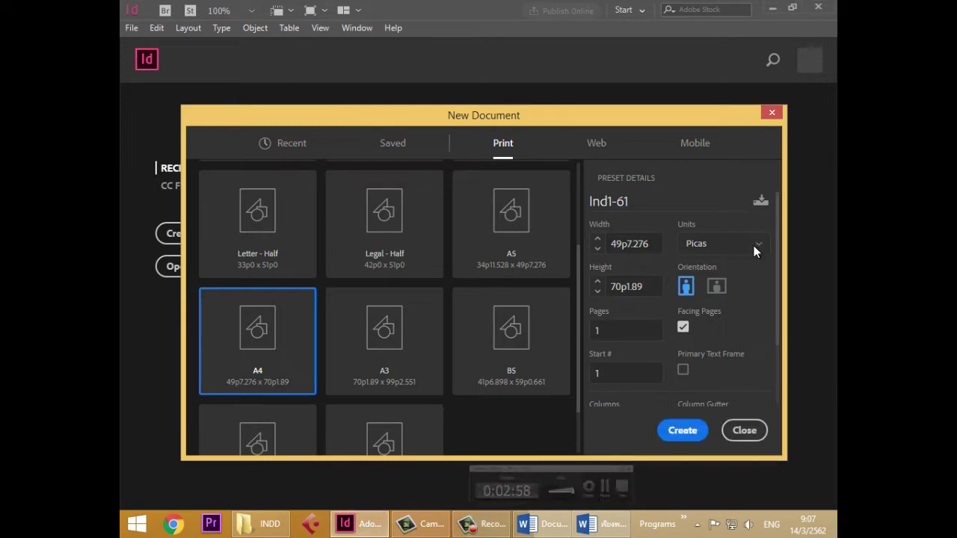
# - Create the one-page document with facing pages turned off, and collapse the CC Libraries panel
pyautogui.click(755, 253)
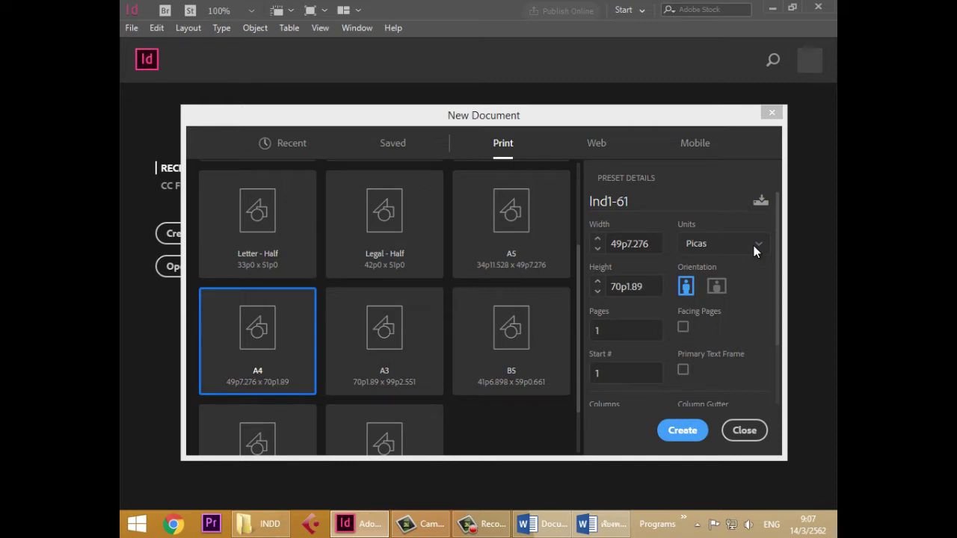
pyautogui.press('Tab')
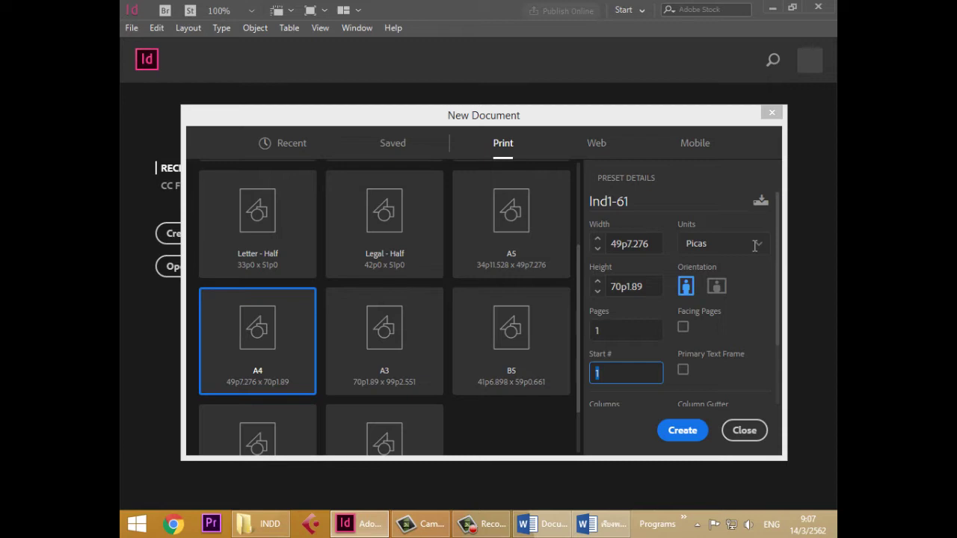
pyautogui.hotkey('shift', 'Tab')
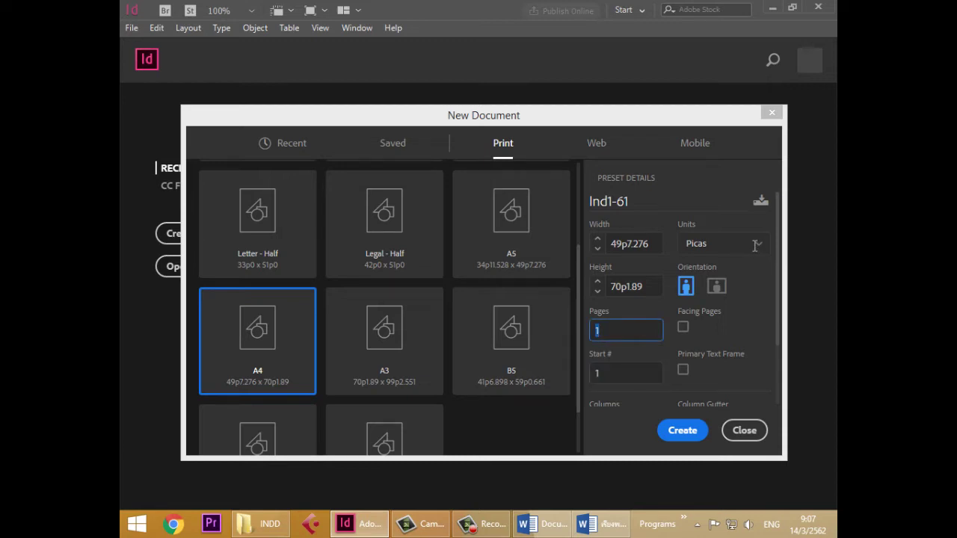
pyautogui.press('Return')
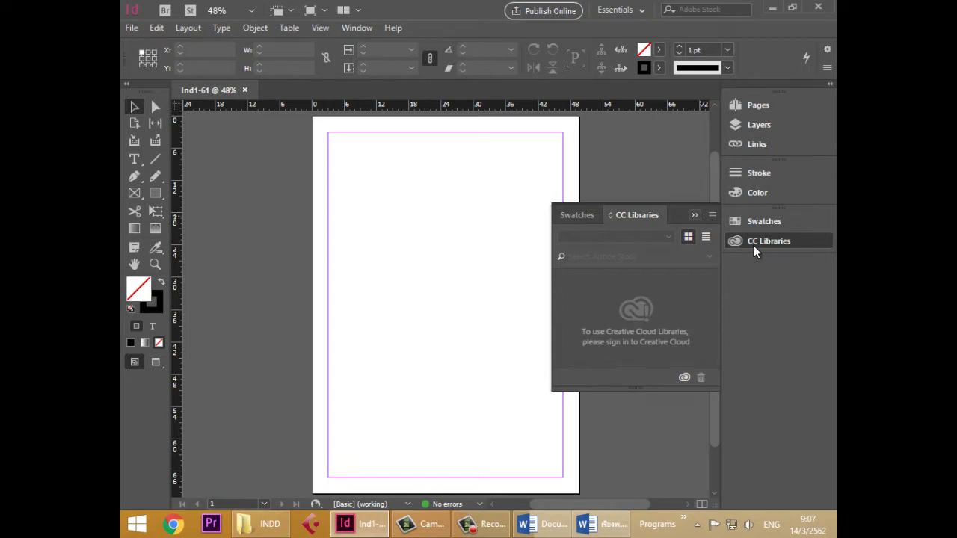
pyautogui.click(755, 243)
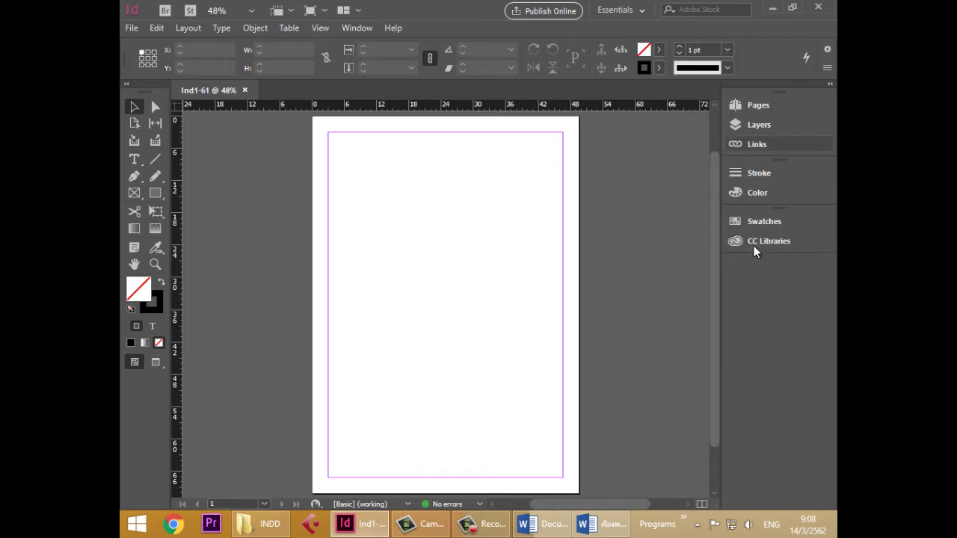
# - Rename the document's only layer as text
pyautogui.click(759, 124)
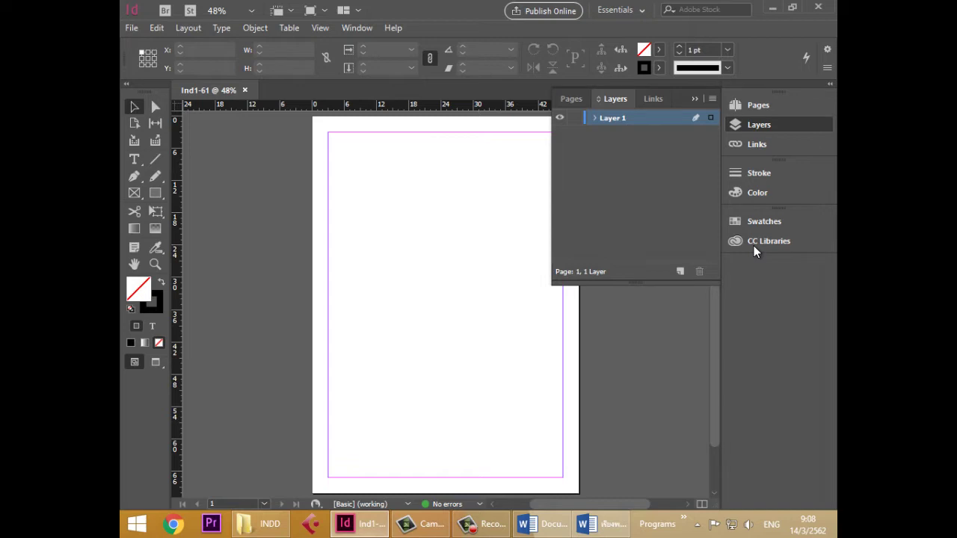
pyautogui.doubleClick(612, 118)
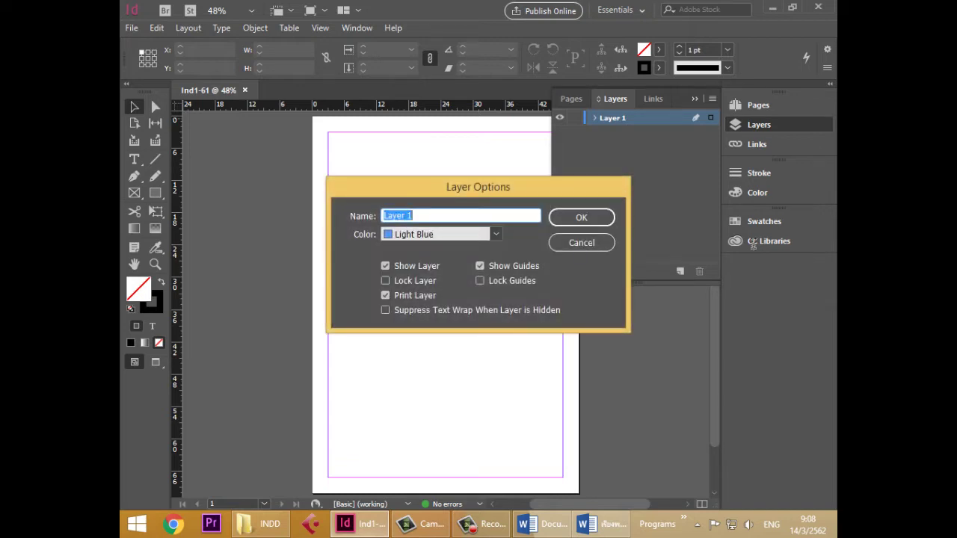
pyautogui.write('text')
pyautogui.press('Return')
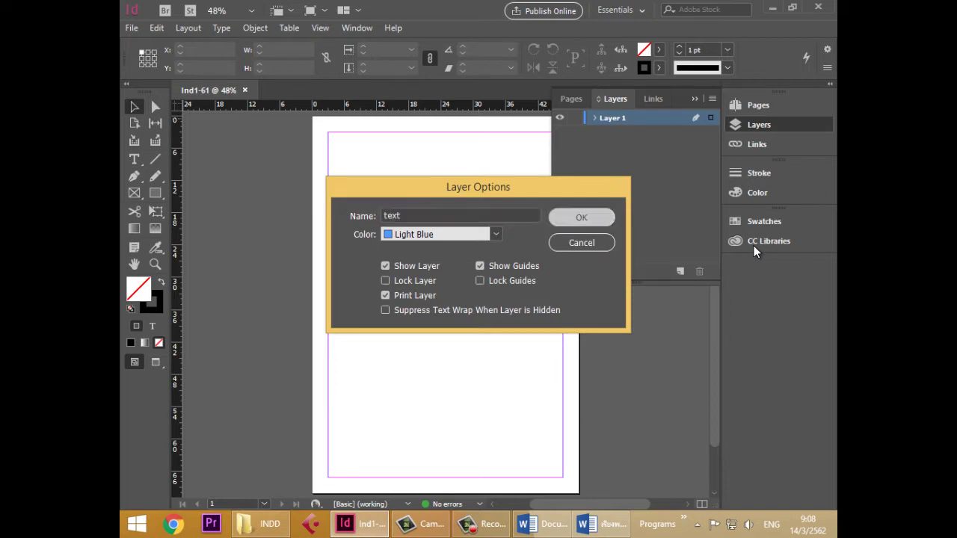
# - Add a new layer above the text layer and name it Bg
pyautogui.click(680, 272)
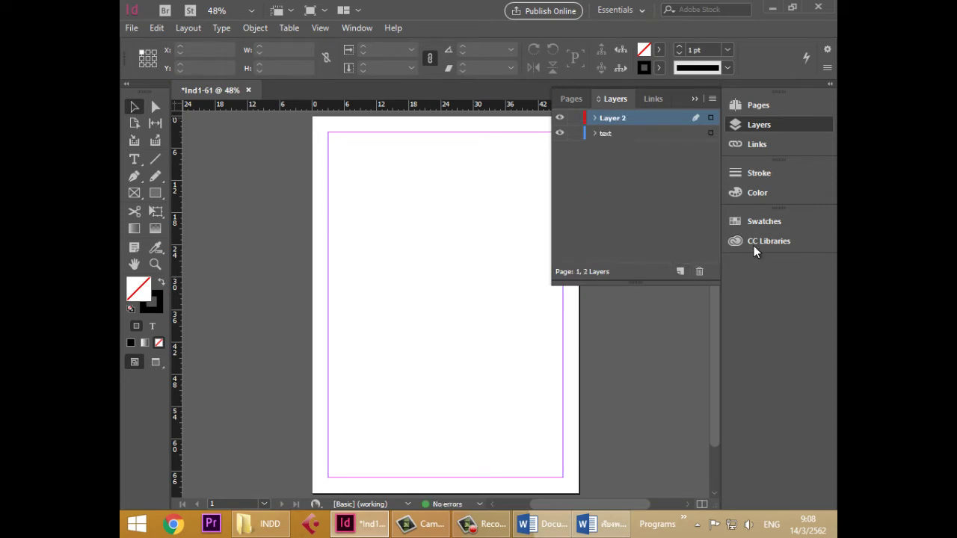
pyautogui.doubleClick(613, 118)
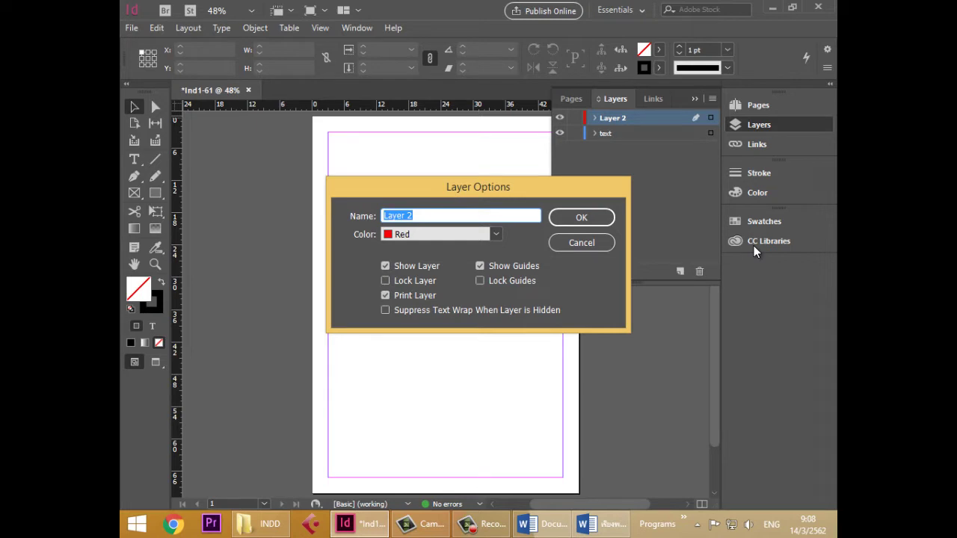
pyautogui.write('Bg')
pyautogui.press('Return')
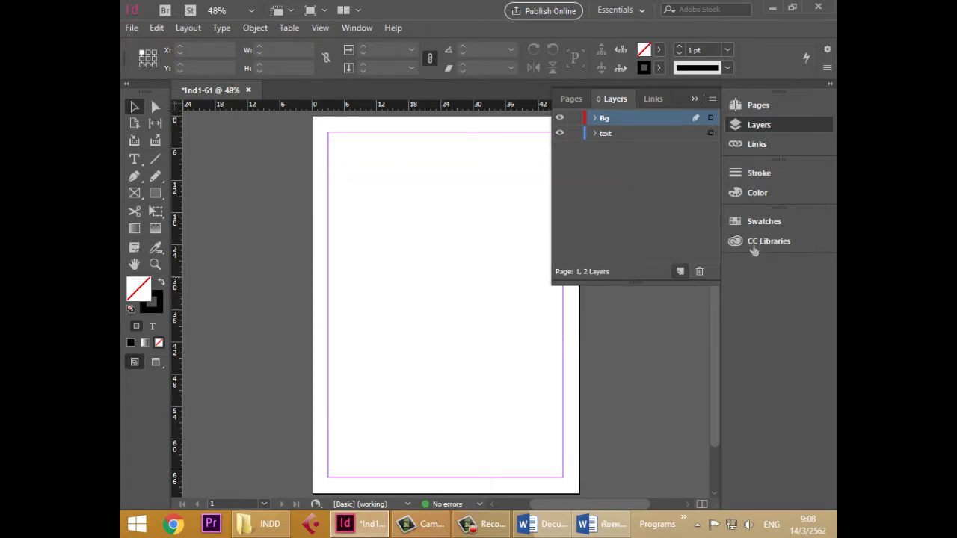
# - Add another new layer above Bg and name it Pic
pyautogui.click(679, 272)
pyautogui.doubleClick(621, 118)
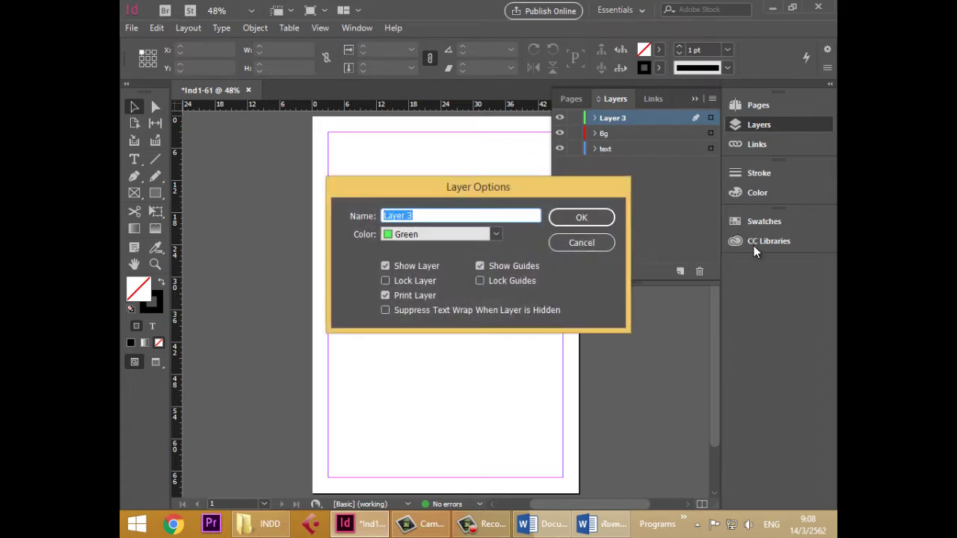
pyautogui.write('Pic')
pyautogui.press('Return')
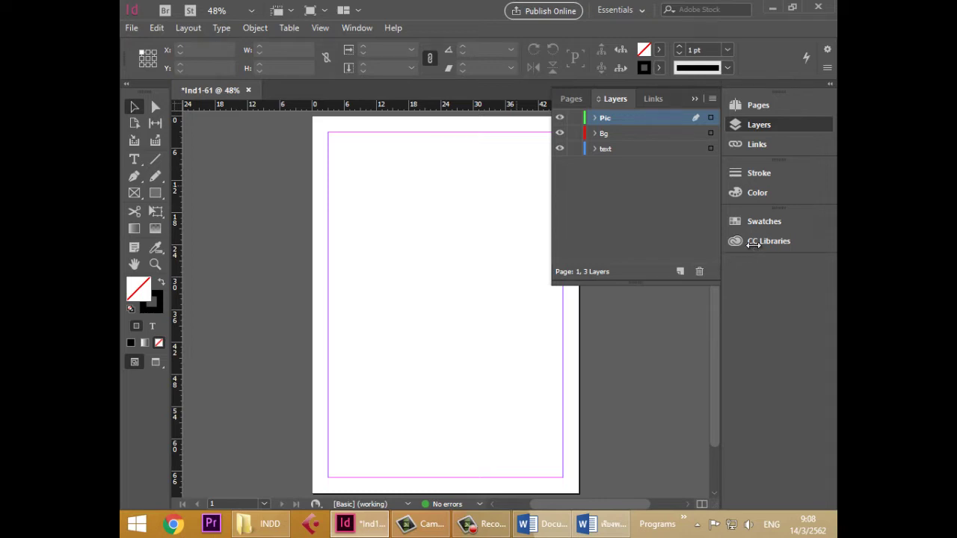
# - Lock the Bg and Pic layers, keeping the text layer visible, unlocked and active
pyautogui.click(636, 133)
pyautogui.click(636, 149)
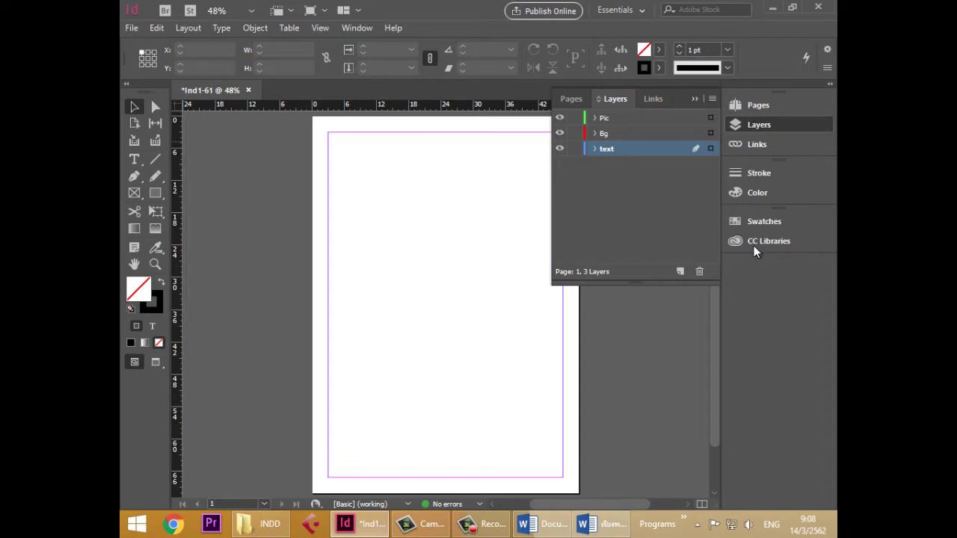
pyautogui.click(575, 148)
pyautogui.click(559, 148)
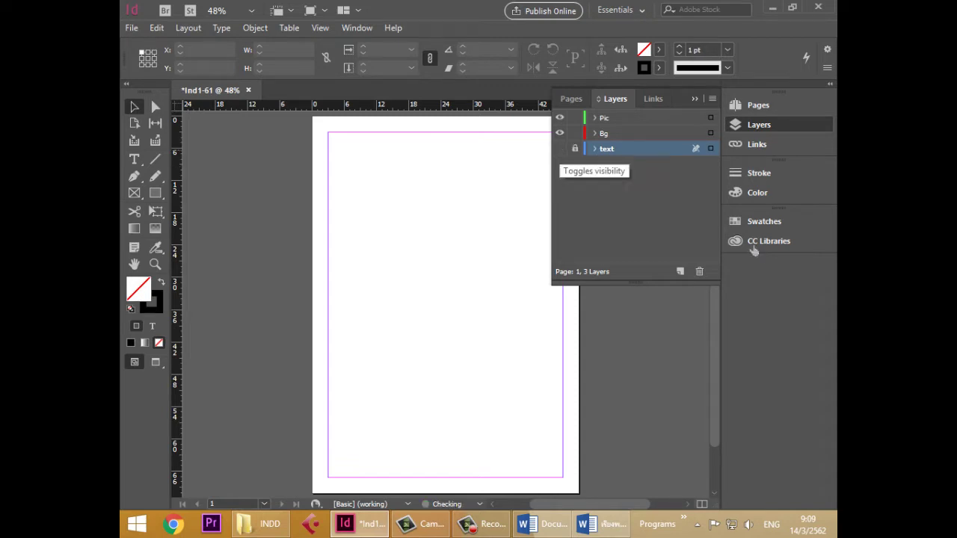
pyautogui.click(560, 148)
pyautogui.click(575, 133)
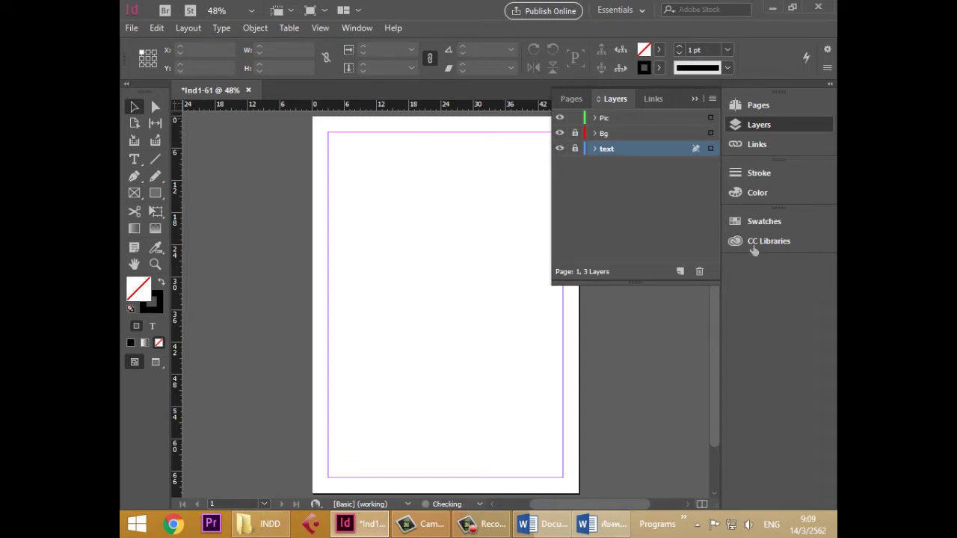
pyautogui.click(575, 117)
pyautogui.click(575, 148)
pyautogui.click(481, 524)
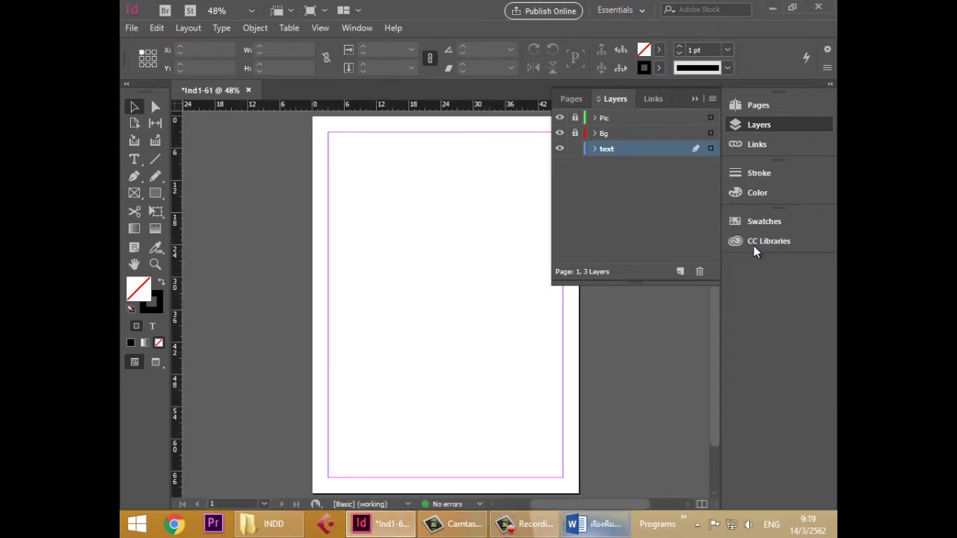
# - Switch to Word and select from the opening "Word" line through the paragraph ending in "The Silence of the Lambs (1991)"
pyautogui.hotkey('alt', 'Tab')
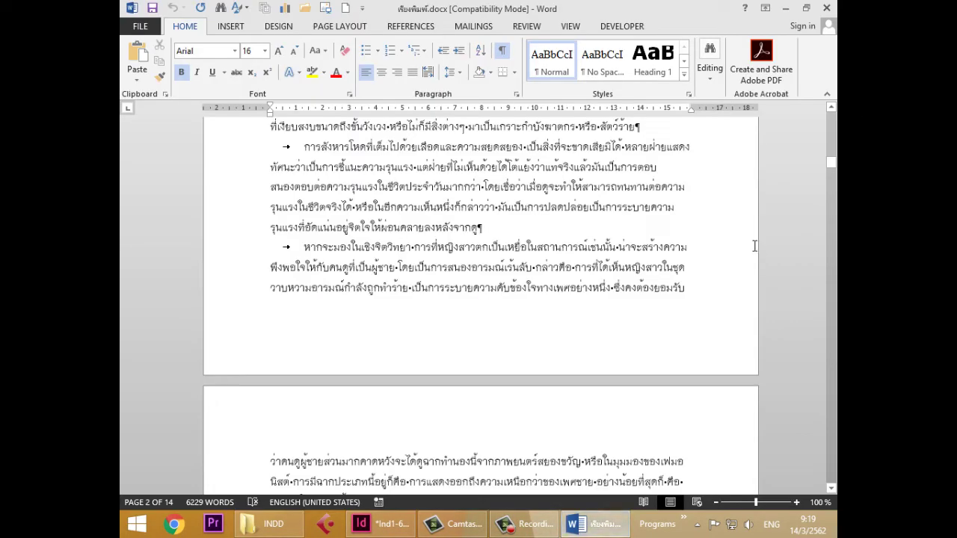
pyautogui.scroll(15, 755, 246)
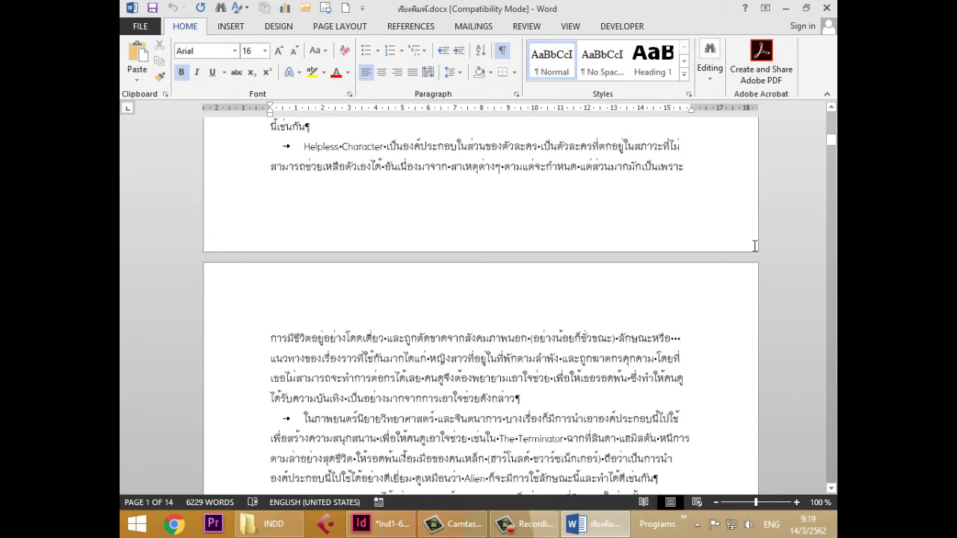
pyautogui.scroll(15, 755, 246)
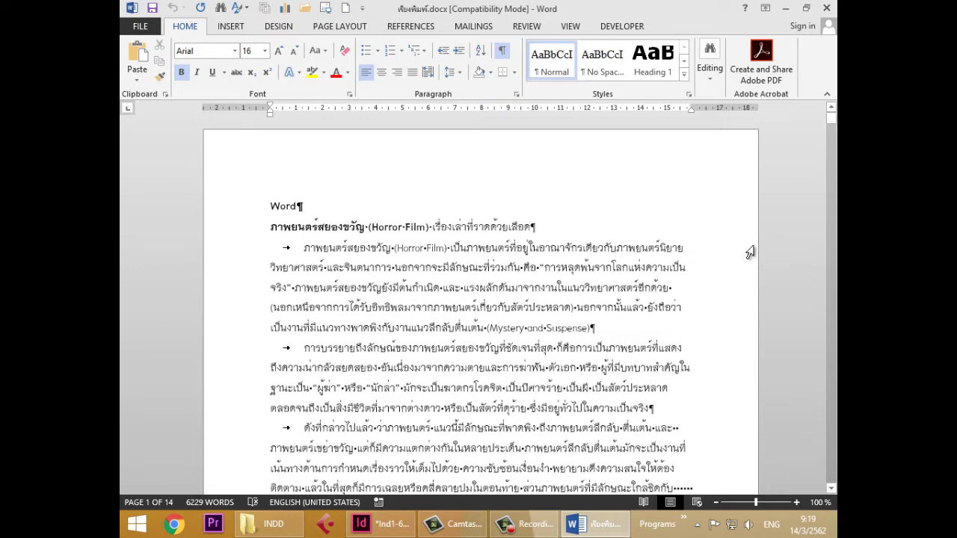
pyautogui.hotkey('shift', 'Down')
pyautogui.hotkey('shift', 'Down')
pyautogui.hotkey('shift', 'Down')
pyautogui.hotkey('shift', 'Down')
pyautogui.hotkey('shift', 'Down')
pyautogui.hotkey('shift', 'Down')
pyautogui.hotkey('shift', 'Down')
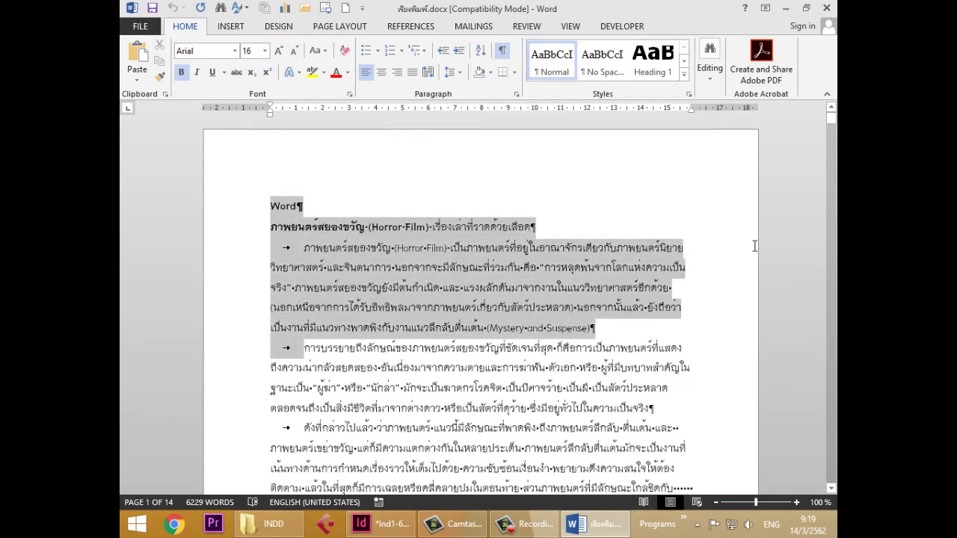
pyautogui.hotkey('shift', 'Down')
pyautogui.hotkey('shift', 'Down')
pyautogui.hotkey('shift', 'Down')
pyautogui.hotkey('shift', 'Down')
pyautogui.hotkey('shift', 'Down')
pyautogui.hotkey('shift', 'Right')
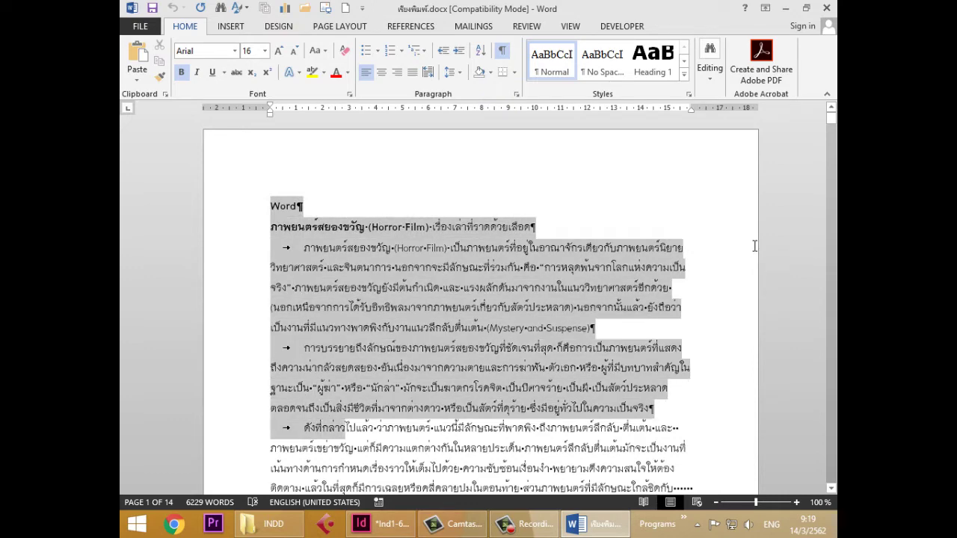
pyautogui.hotkey('shift', 'Up')
pyautogui.hotkey('shift', 'Right')
pyautogui.hotkey('shift', 'Down')
pyautogui.hotkey('shift', 'Down')
pyautogui.hotkey('shift', 'Down')
pyautogui.hotkey('shift', 'Down')
pyautogui.hotkey('shift', 'Down')
pyautogui.hotkey('shift', 'Down')
pyautogui.hotkey('shift', 'Down')
pyautogui.hotkey('shift', 'Down')
pyautogui.hotkey('shift', 'Up')
pyautogui.hotkey('shift', 'Up')
pyautogui.hotkey('shift', 'Up')
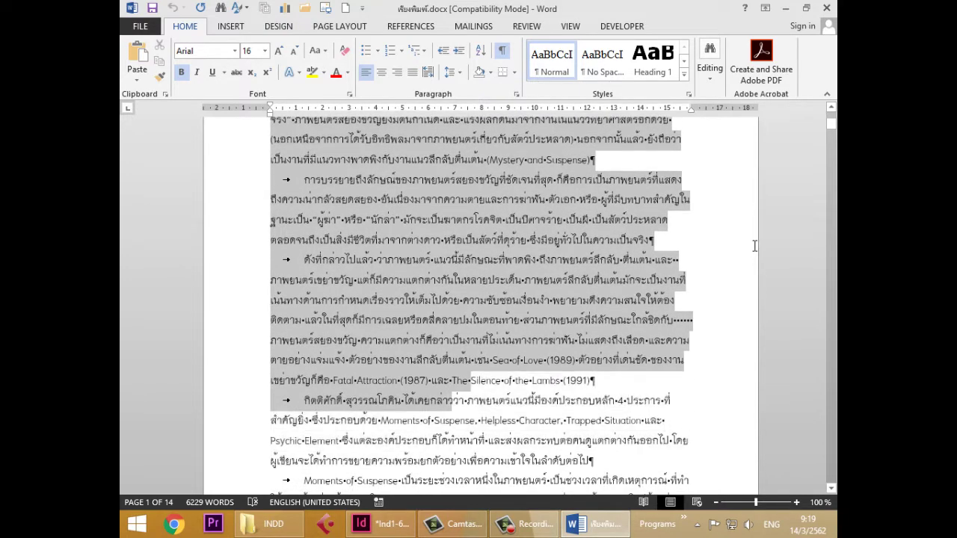
pyautogui.hotkey('shift', 'Right')
pyautogui.hotkey('shift', 'Right')
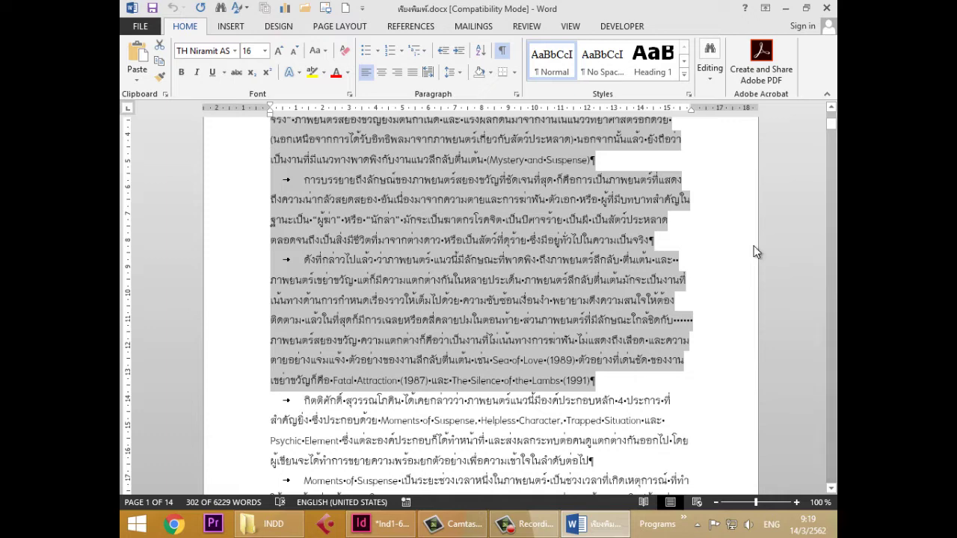
# - Switch back to InDesign and show the document's pages
pyautogui.hotkey('alt', 'Tab')
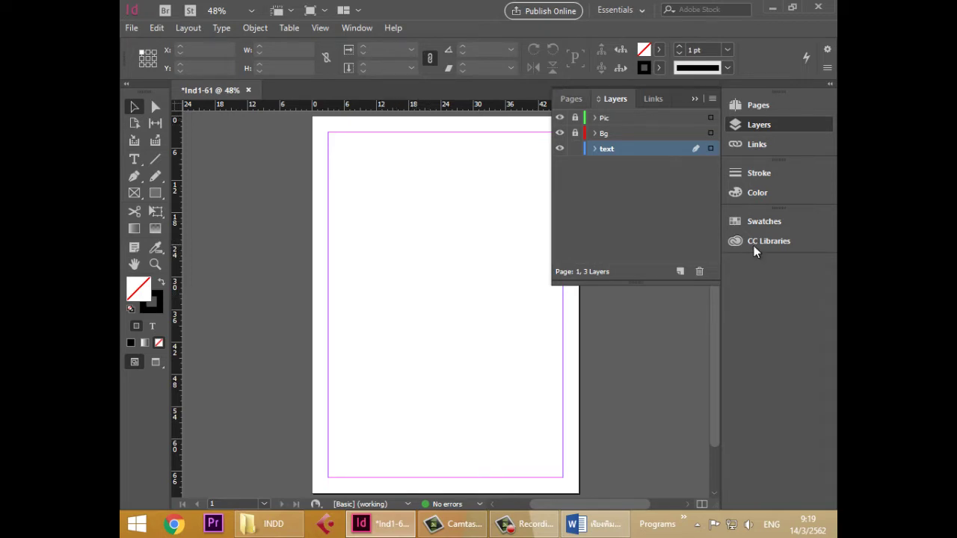
pyautogui.press('F12')
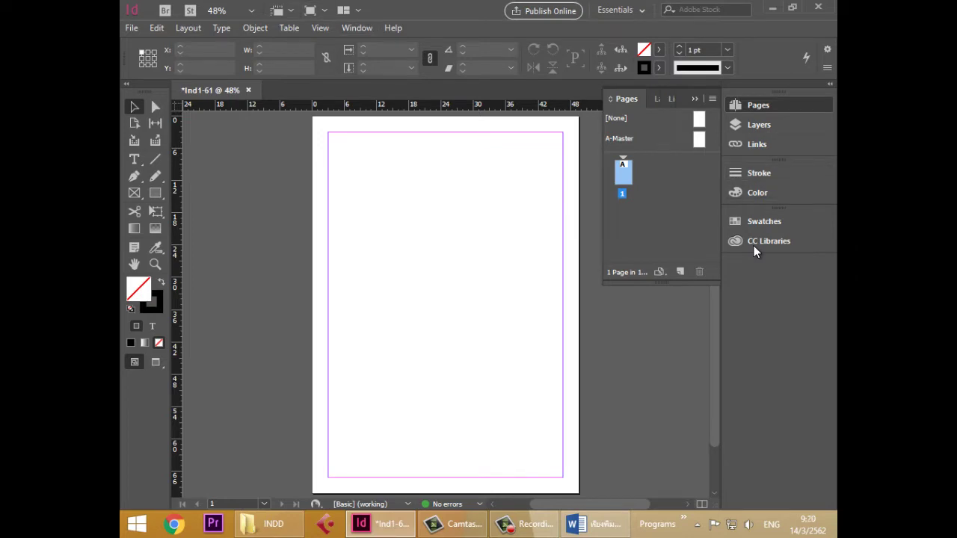
pyautogui.hotkey('alt', 'w')
pyautogui.press('Up')
pyautogui.press('Up')
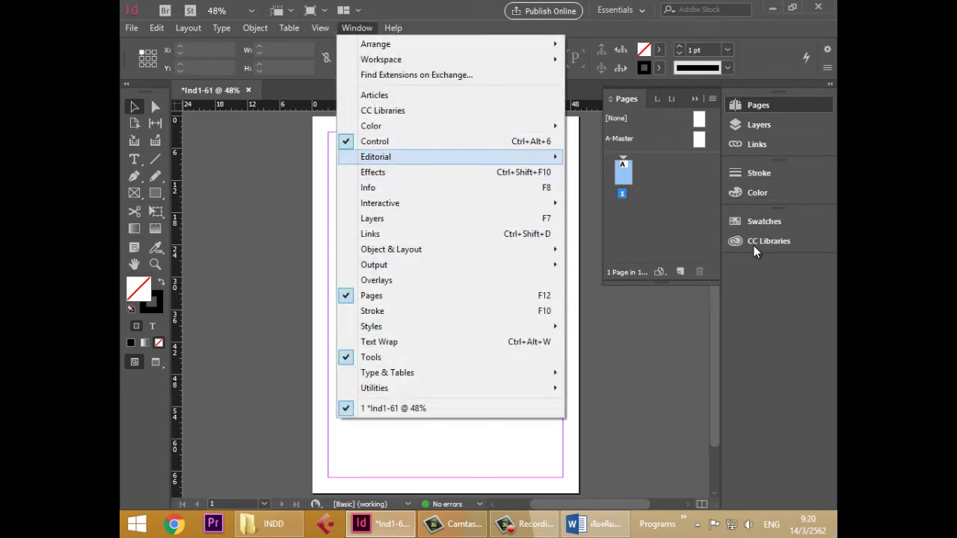
pyautogui.press('Down')
pyautogui.press('Down')
pyautogui.press('Down')
pyautogui.press('Down')
pyautogui.press('Down')
pyautogui.press('Down')
pyautogui.press('Down')
pyautogui.press('Down')
pyautogui.press('Down')
pyautogui.press('Down')
pyautogui.press('Down')
pyautogui.press('Down')
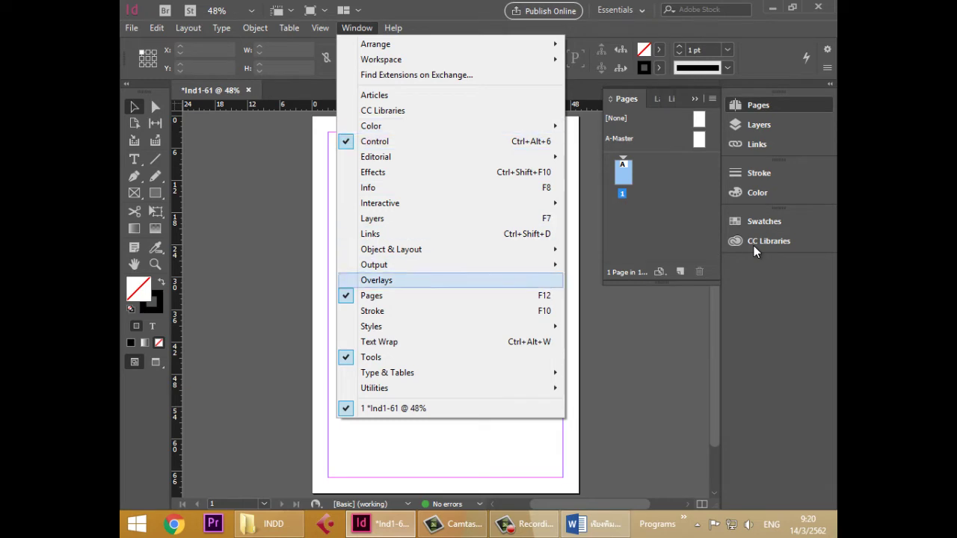
pyautogui.press('Down')
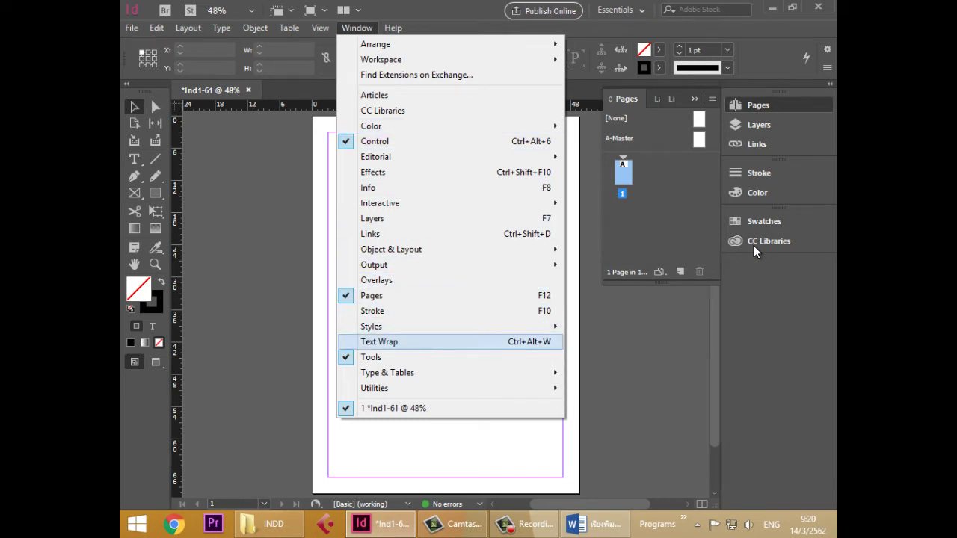
pyautogui.press('Escape')
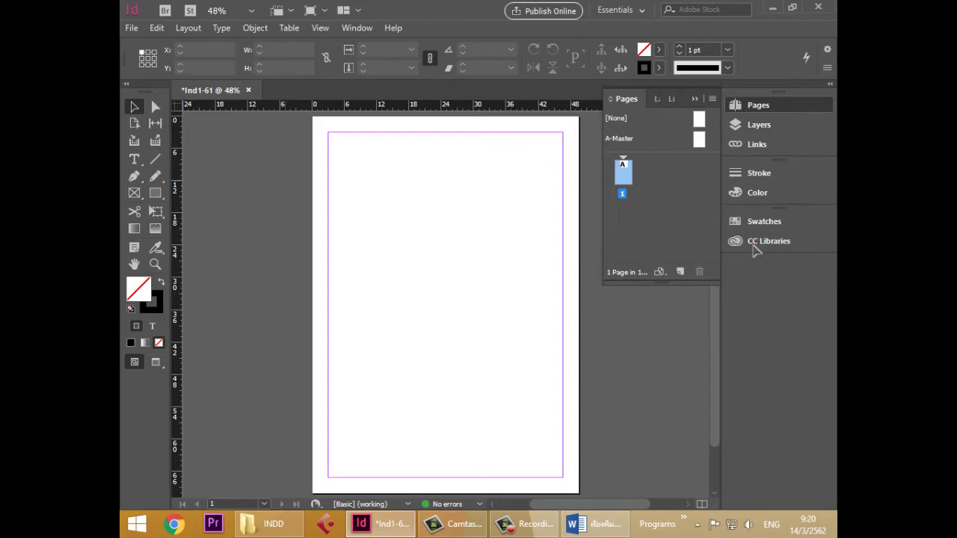
# - Activate the Type tool to bring up the character formatting controls
pyautogui.press('t')
pyautogui.press('t')
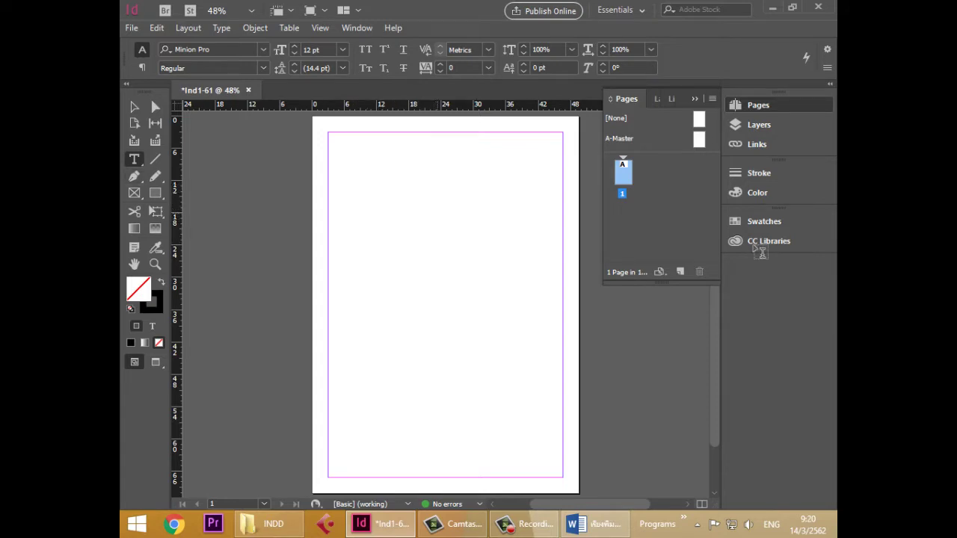
pyautogui.press('t')
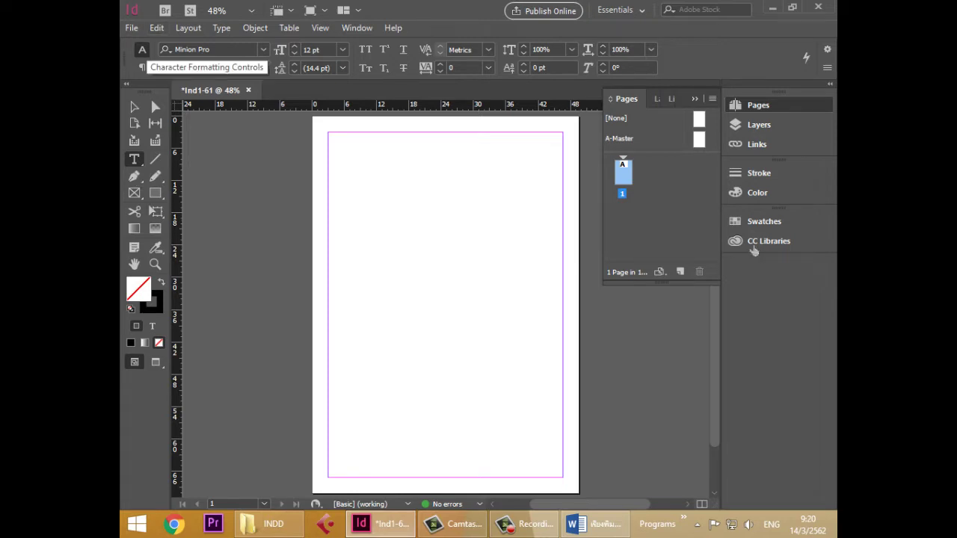
# - Compare the paragraph and character formatting controls, closing the paragraph border help page, and end on the paragraph controls
pyautogui.hotkey('ctrl', 'alt', '7')
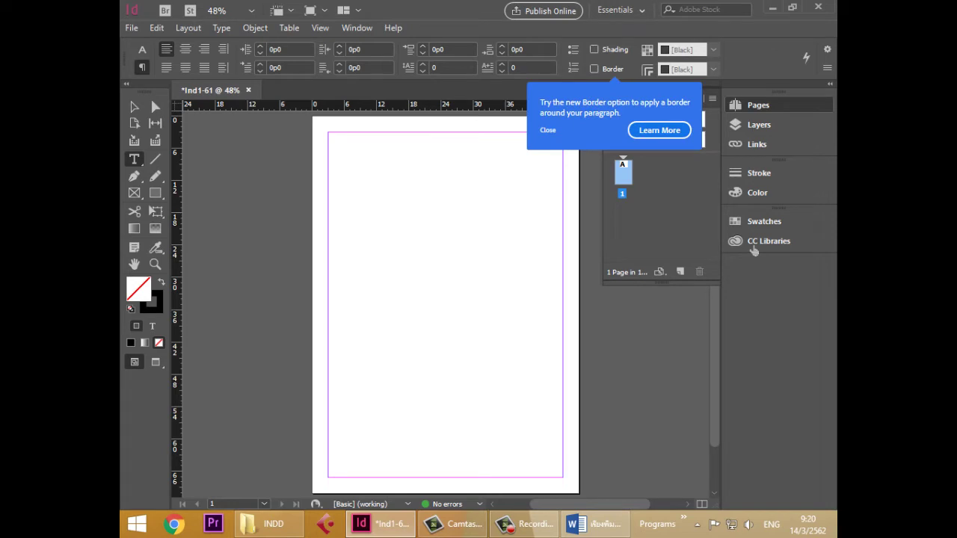
pyautogui.click(143, 50)
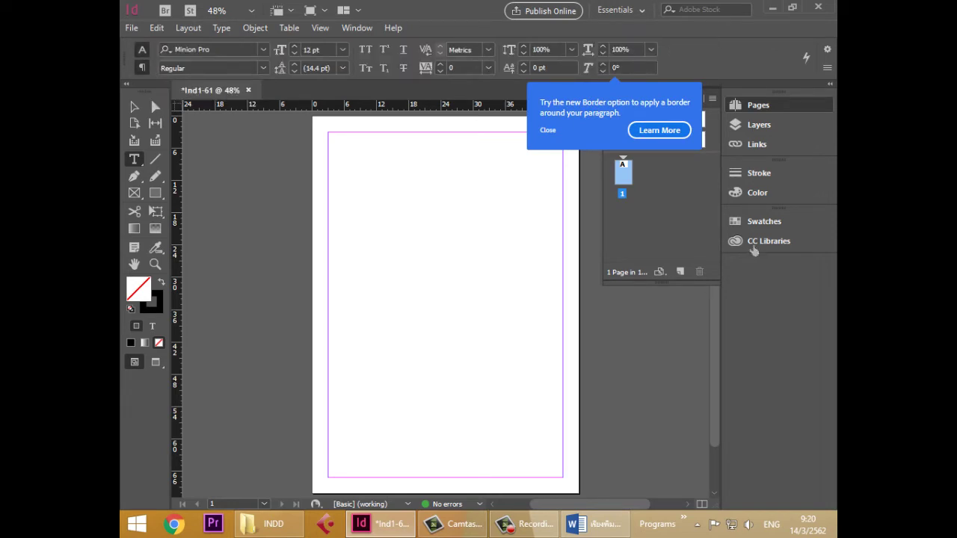
pyautogui.hotkey('ctrl', 'alt', '7')
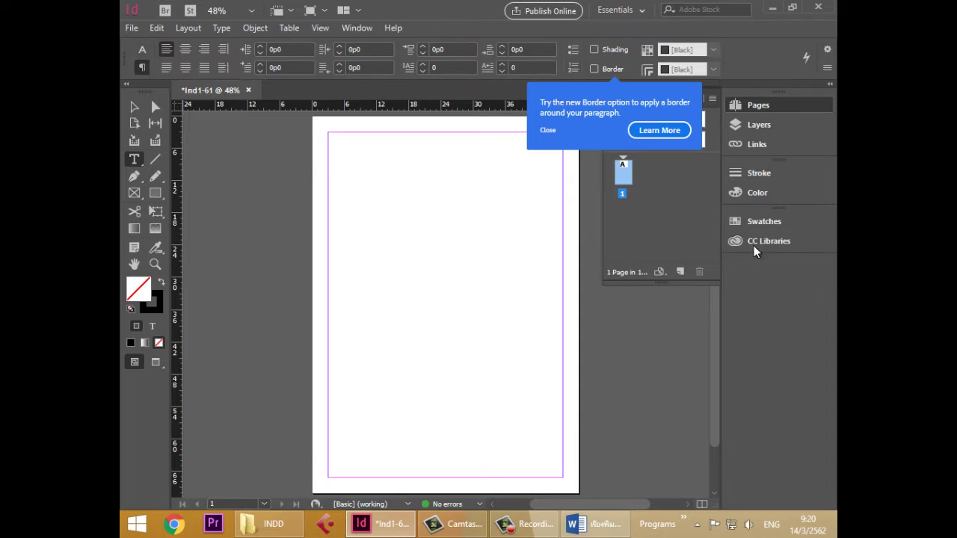
pyautogui.press('Return')
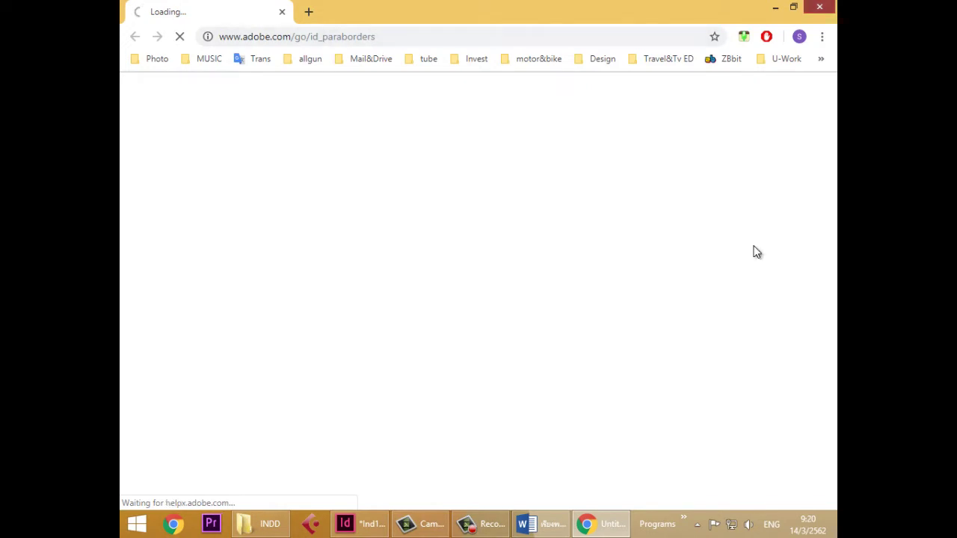
pyautogui.hotkey('ctrl', 'w')
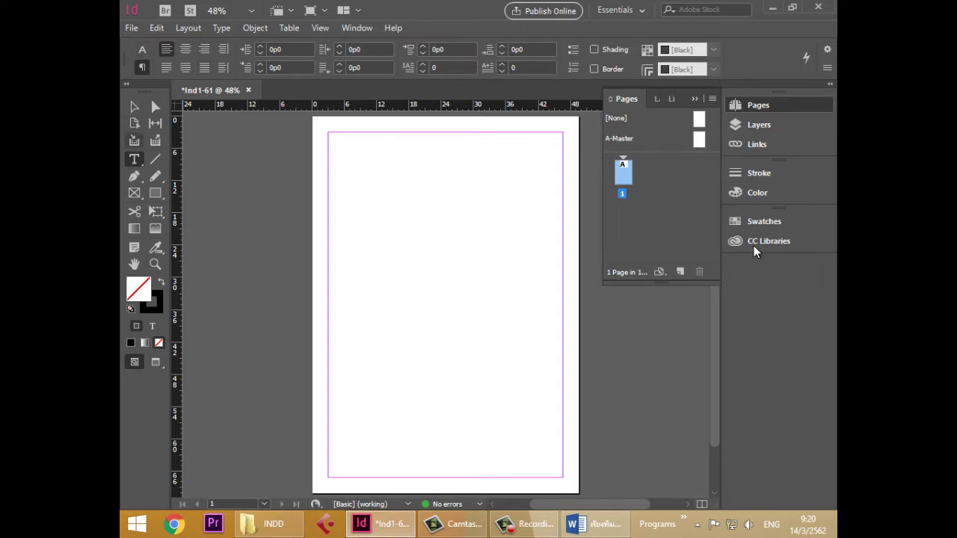
pyautogui.click(142, 49)
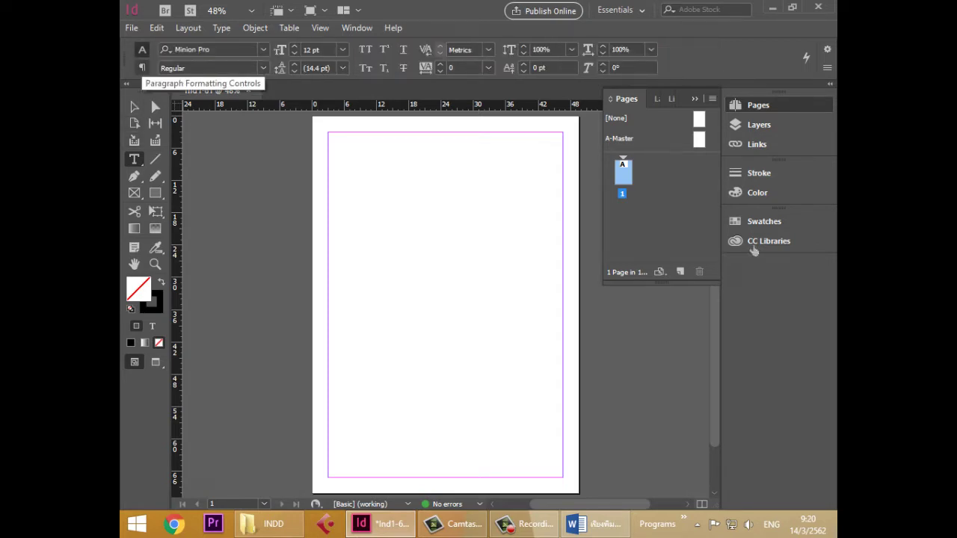
pyautogui.hotkey('ctrl', 'alt', '7')
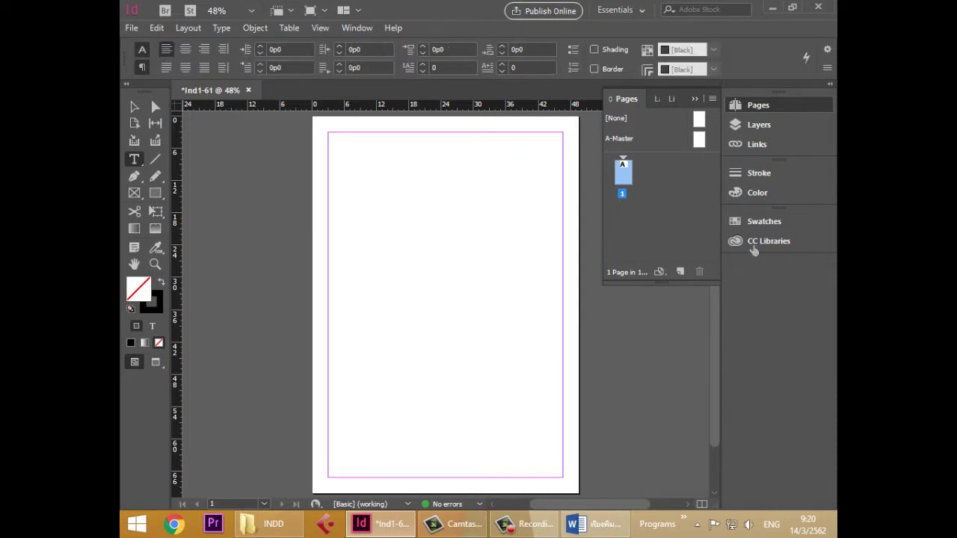
pyautogui.hotkey('ctrl', 'alt', '7')
pyautogui.hotkey('ctrl', 'alt', '7')
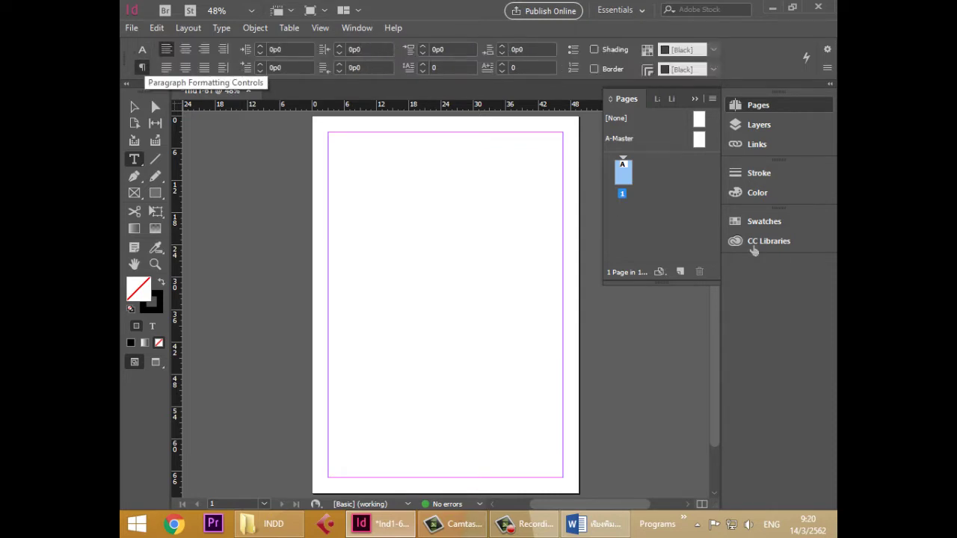
# - Compare the character and paragraph formatting controls, look through the paragraph controls' additional options, and end on the character controls
pyautogui.hotkey('ctrl', 'alt', '7')
pyautogui.hotkey('ctrl', 'alt', '7')
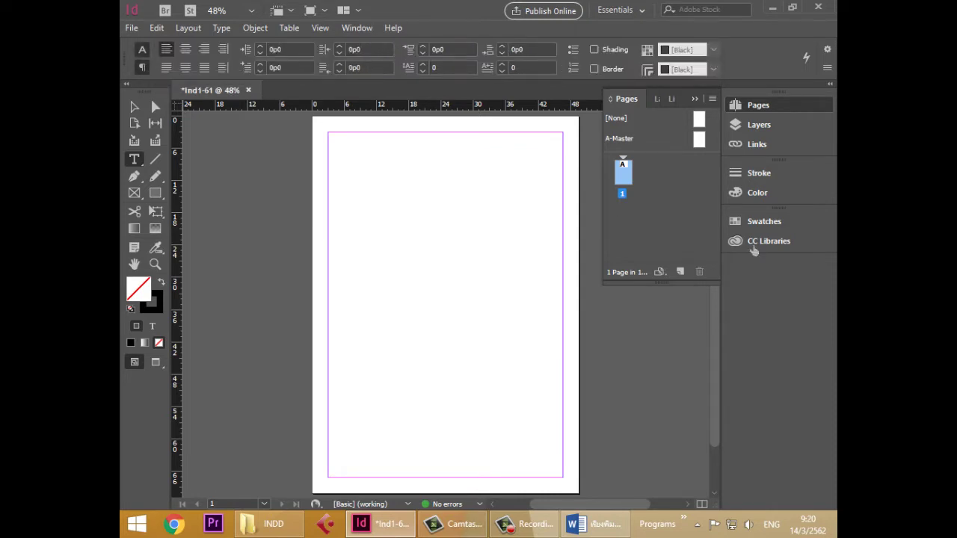
pyautogui.hotkey('ctrl', 'alt', '7')
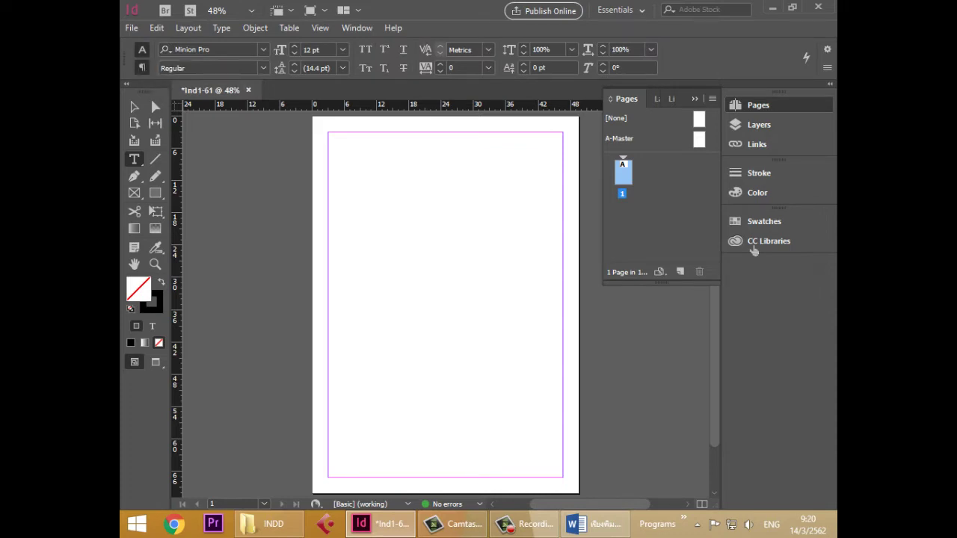
pyautogui.hotkey('ctrl', 'alt', '7')
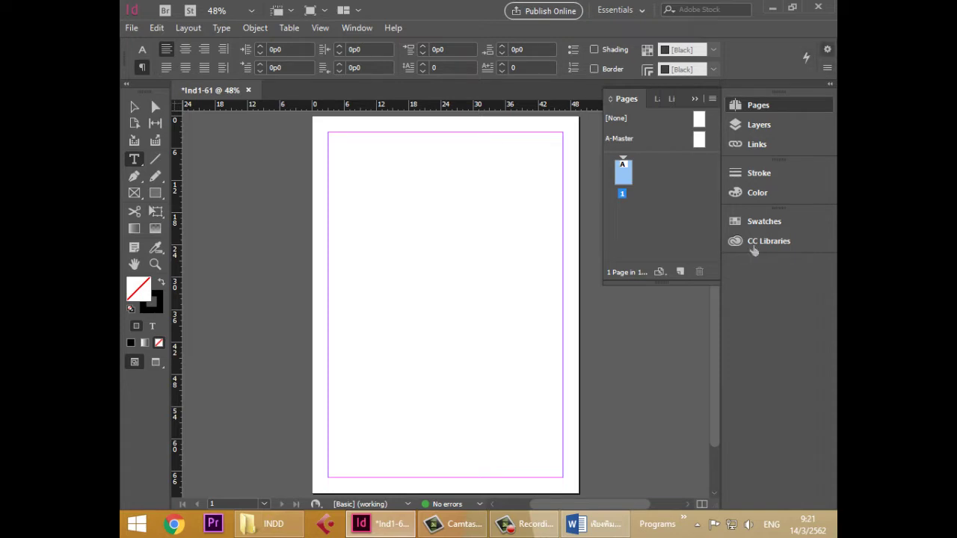
pyautogui.click(827, 67)
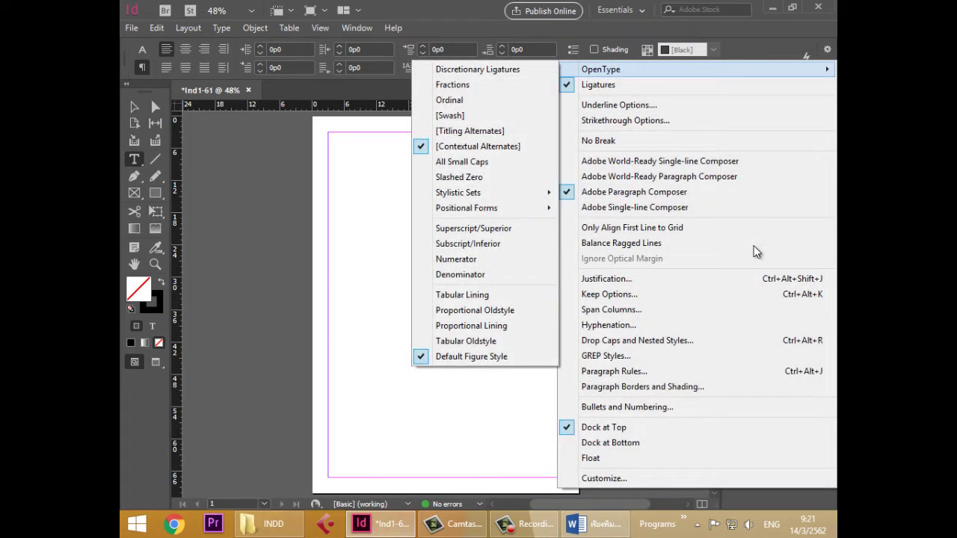
pyautogui.press('Escape')
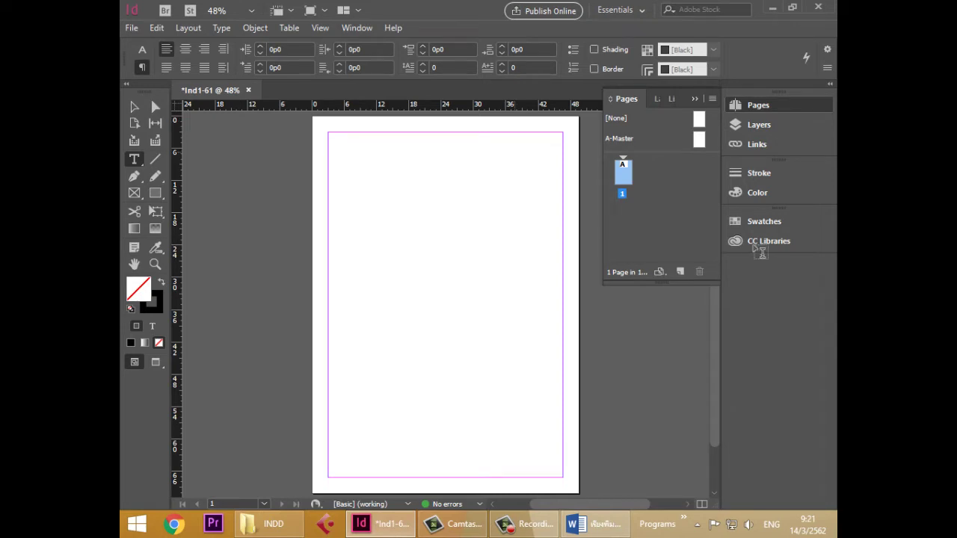
pyautogui.hotkey('ctrl', 'alt', '7')
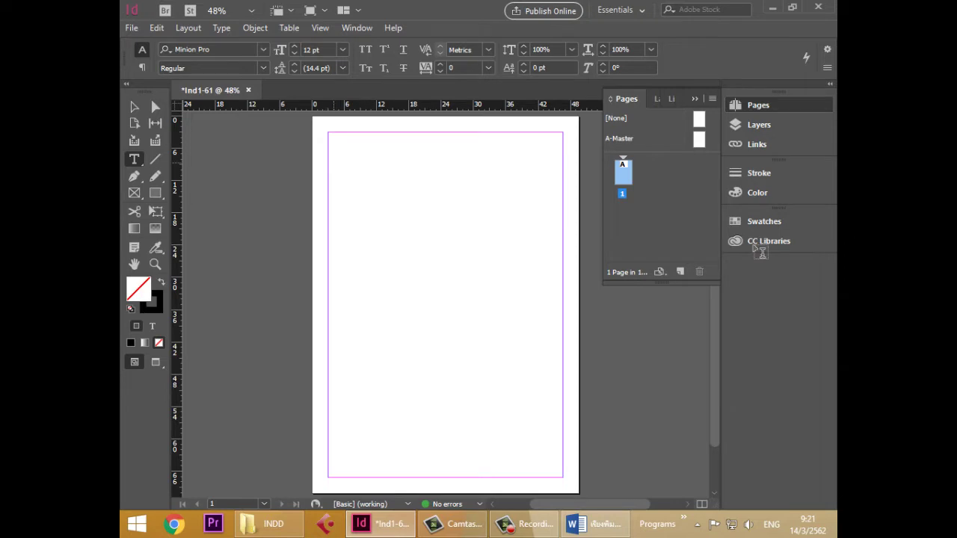
# - Draw a text frame about 43p7 by 21p7 across the upper page between the side margins and paste the copied Word text into it
pyautogui.moveTo(330, 160)
pyautogui.mouseDown()
pyautogui.moveTo(517, 269)
pyautogui.moveTo(562, 276)
pyautogui.mouseUp()
pyautogui.click(753, 245)
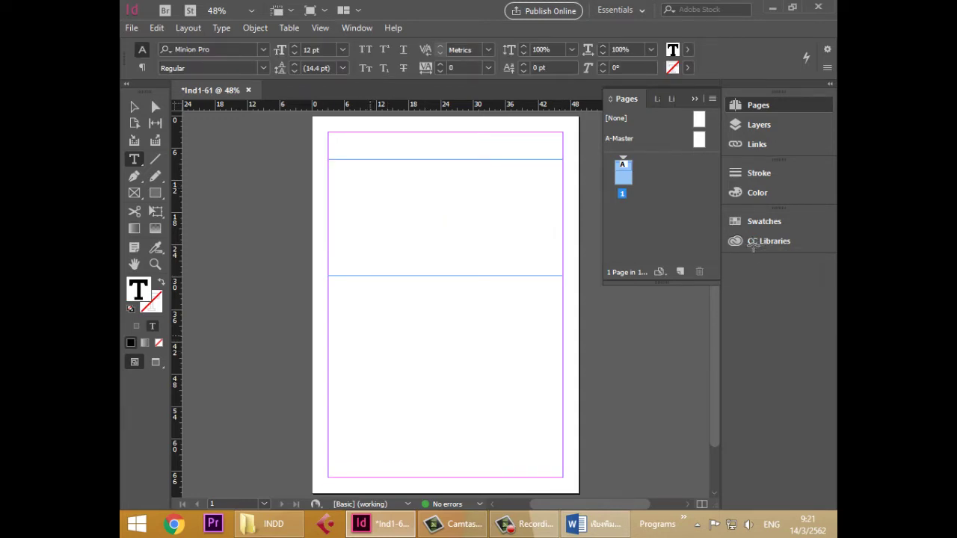
pyautogui.hotkey('ctrl', 'shift', 'a')
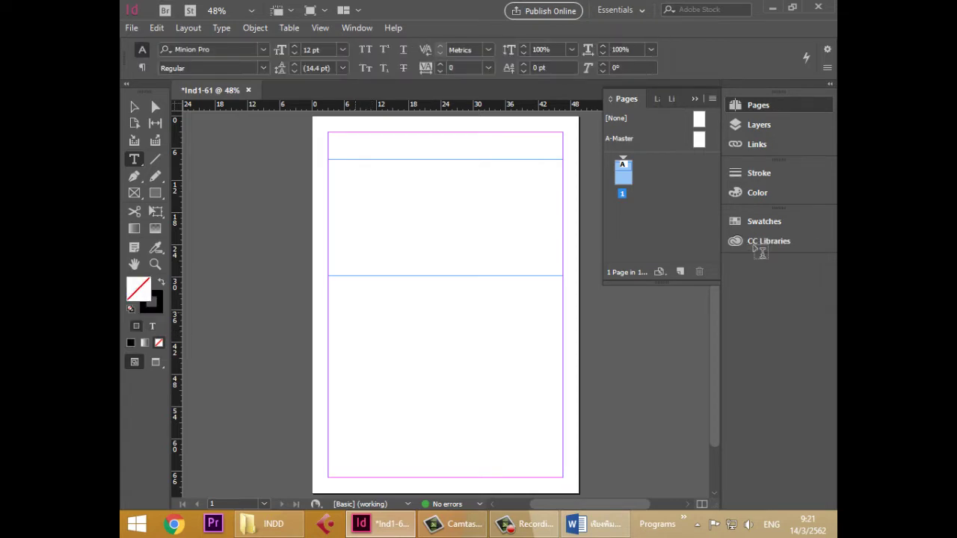
pyautogui.click(337, 181)
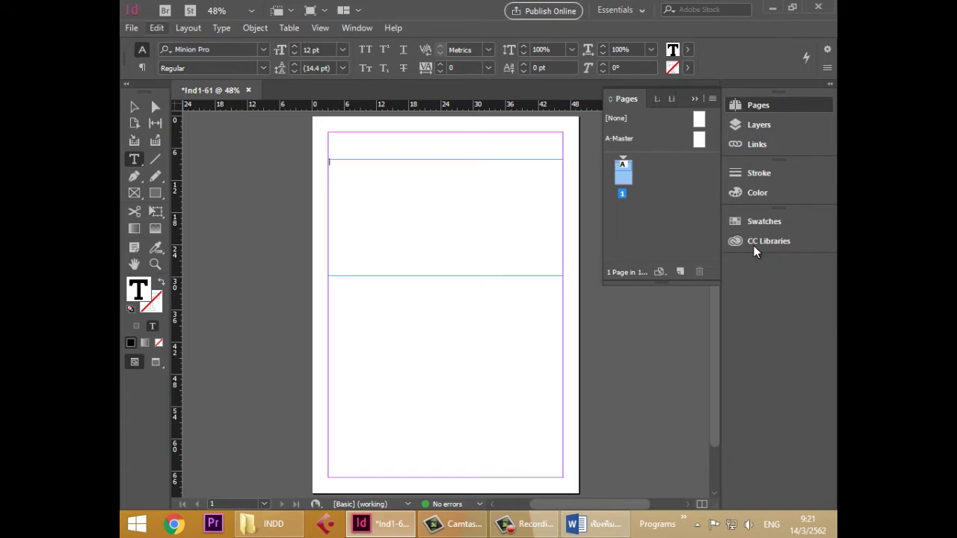
pyautogui.hotkey('alt', 'e')
pyautogui.press('p')
pyautogui.press('Return')
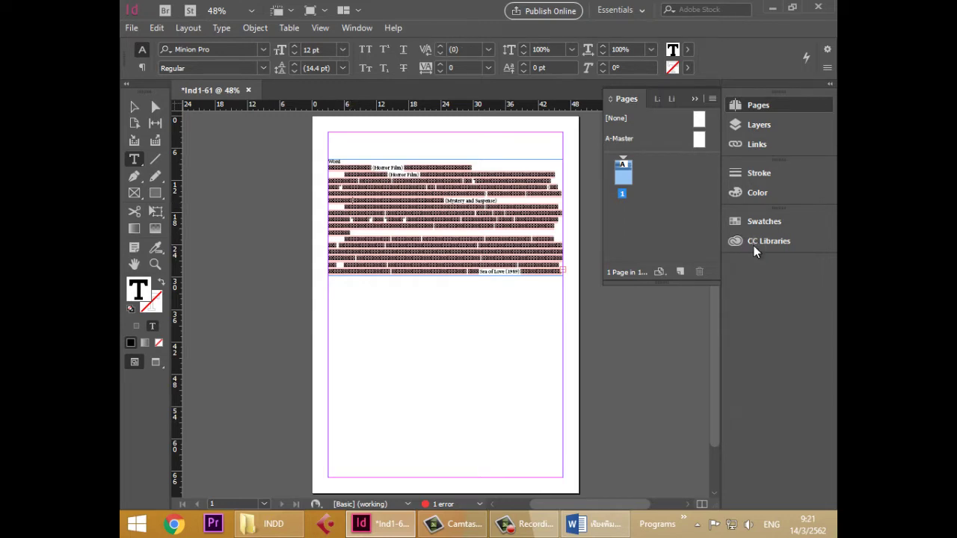
# - Select all the text in the frame and set its font to TH Niramit AS Regular
pyautogui.click(754, 249)
pyautogui.hotkey('ctrl', 'a')
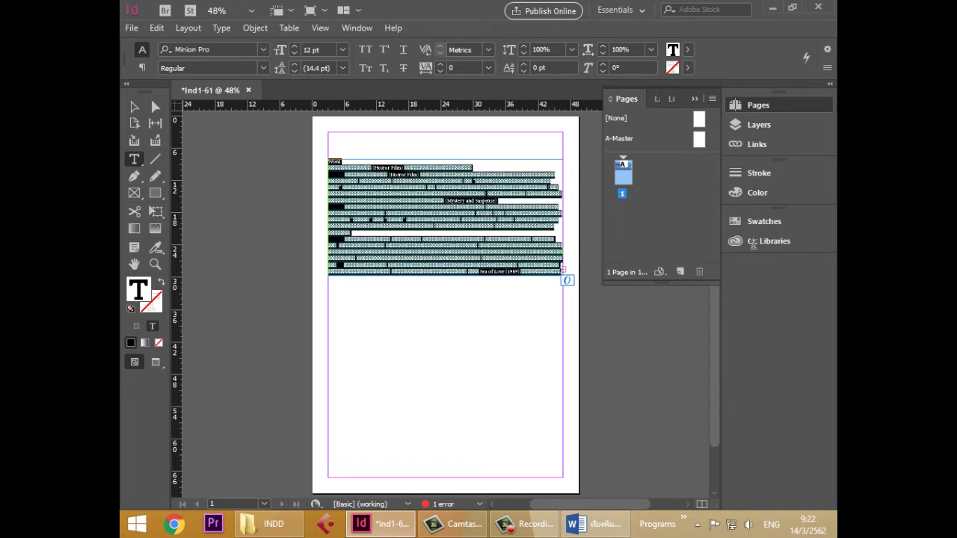
pyautogui.hotkey('ctrl', '6')
pyautogui.write('th')
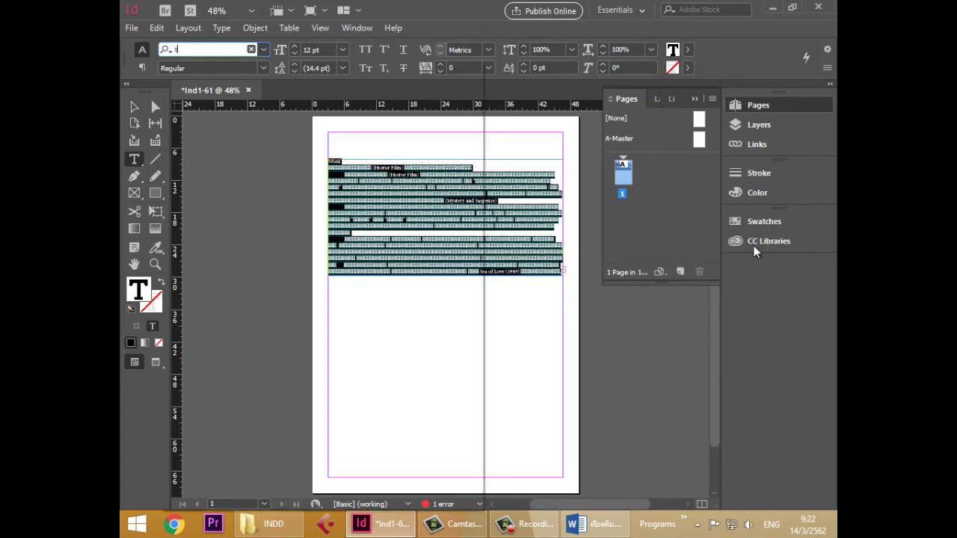
pyautogui.press('Down')
pyautogui.press('Down')
pyautogui.press('Down')
pyautogui.press('Down')
pyautogui.press('Down')
pyautogui.press('Down')
pyautogui.press('Down')
pyautogui.press('Down')
pyautogui.press('Down')
pyautogui.press('Down')
pyautogui.press('Down')
pyautogui.press('Down')
pyautogui.press('Down')
pyautogui.press('Down')
pyautogui.press('Down')
pyautogui.press('Down')
pyautogui.press('Down')
pyautogui.press('Down')
pyautogui.press('Down')
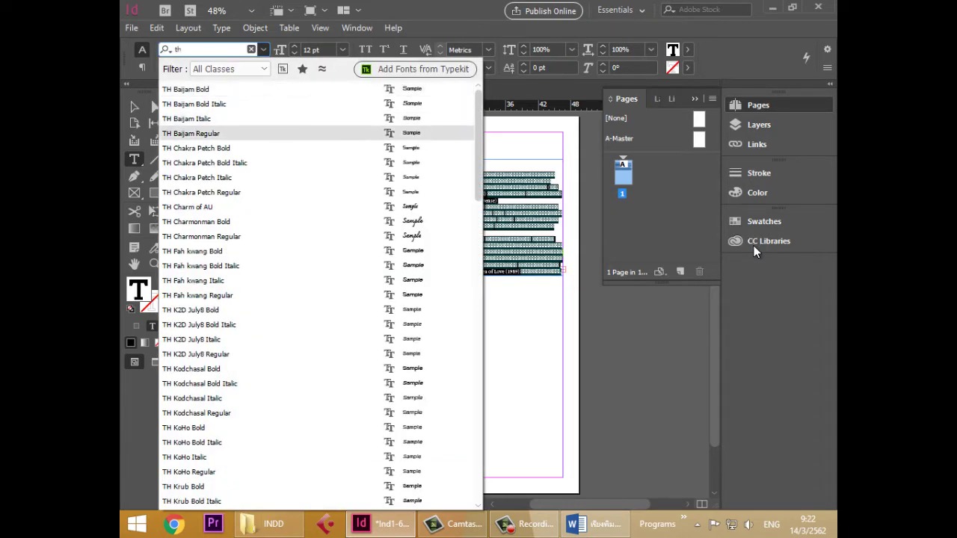
pyautogui.press('Up')
pyautogui.press('Up')
pyautogui.press('Up')
pyautogui.press('Up')
pyautogui.press('Up')
pyautogui.press('Up')
pyautogui.press('Down')
pyautogui.press('Down')
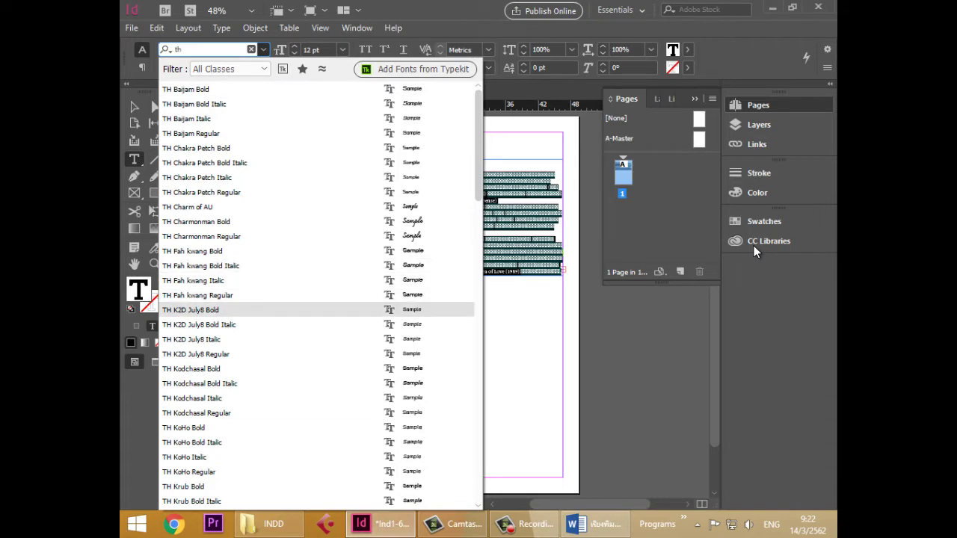
pyautogui.press('Up')
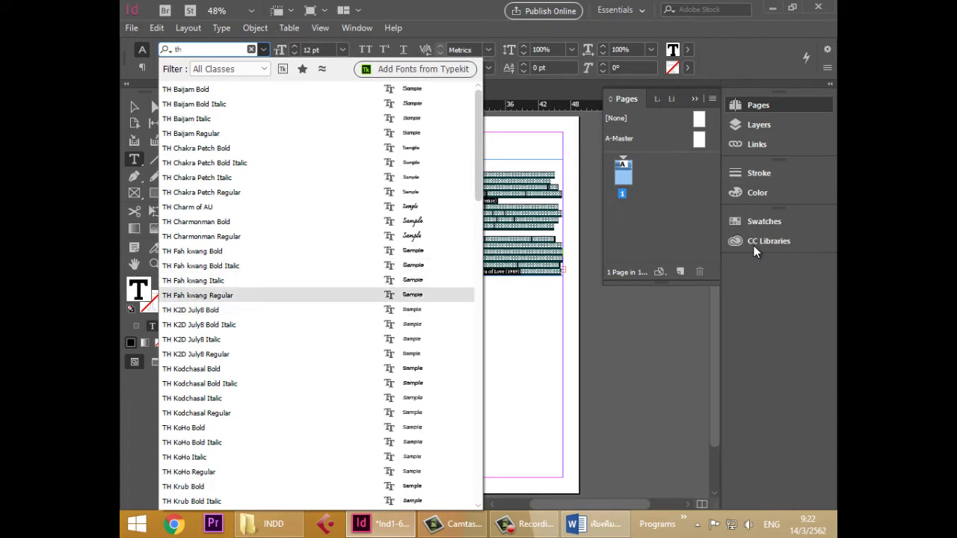
pyautogui.press('Down')
pyautogui.press('Down')
pyautogui.press('Down')
pyautogui.press('Down')
pyautogui.press('Down')
pyautogui.press('Down')
pyautogui.press('Down')
pyautogui.press('Down')
pyautogui.press('Down')
pyautogui.press('Down')
pyautogui.press('Down')
pyautogui.press('Down')
pyautogui.press('Down')
pyautogui.press('Down')
pyautogui.press('Down')
pyautogui.press('Down')
pyautogui.press('Down')
pyautogui.press('Down')
pyautogui.press('Down')
pyautogui.press('Down')
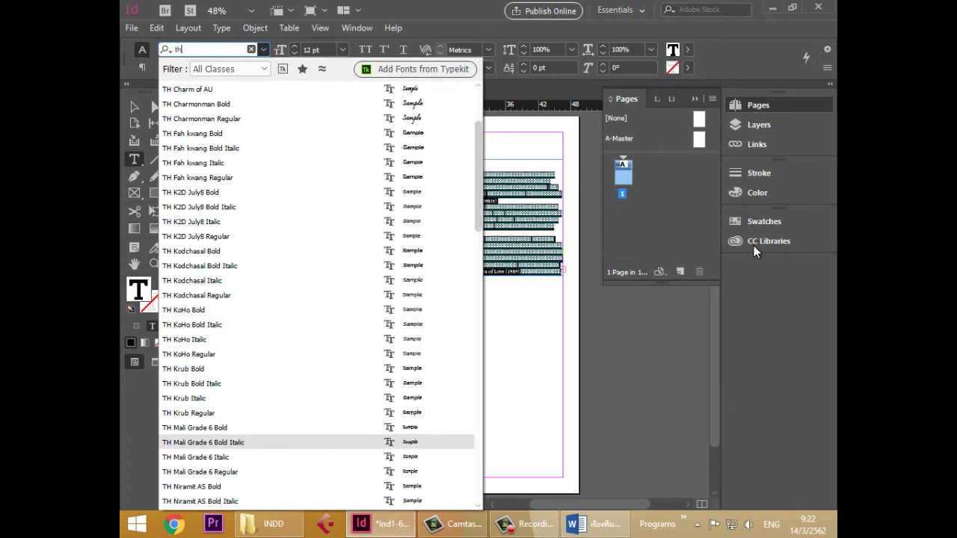
pyautogui.press('Down')
pyautogui.press('Down')
pyautogui.press('Down')
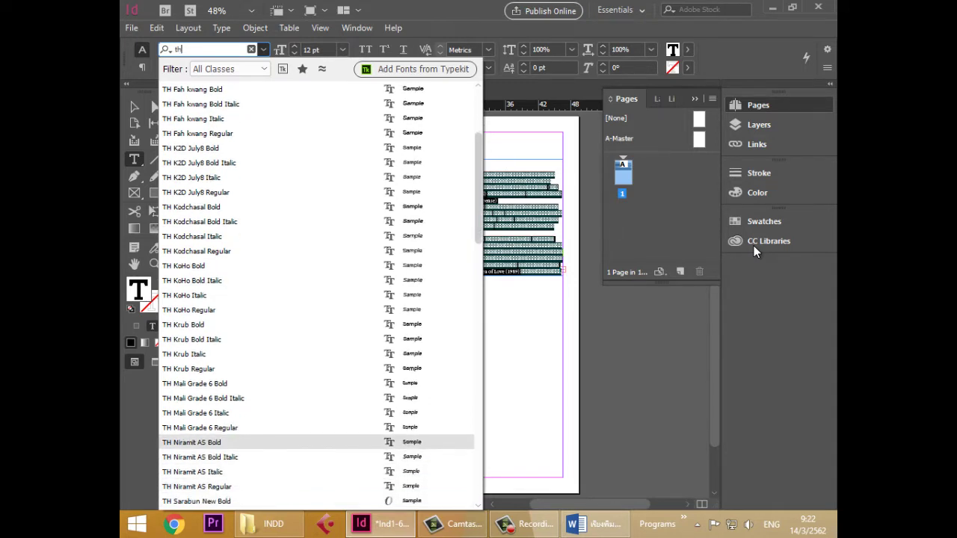
pyautogui.press('Down')
pyautogui.press('Up')
pyautogui.press('Up')
pyautogui.press('Down')
pyautogui.press('Down')
pyautogui.press('Up')
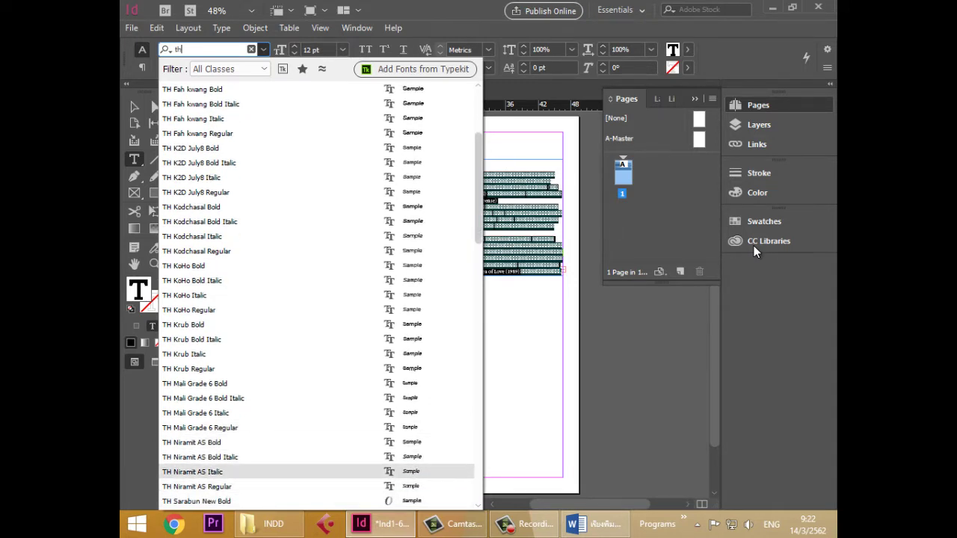
pyautogui.press('Down')
pyautogui.press('Up')
pyautogui.press('Up')
pyautogui.press('Up')
pyautogui.press('Down')
pyautogui.press('Down')
pyautogui.press('Down')
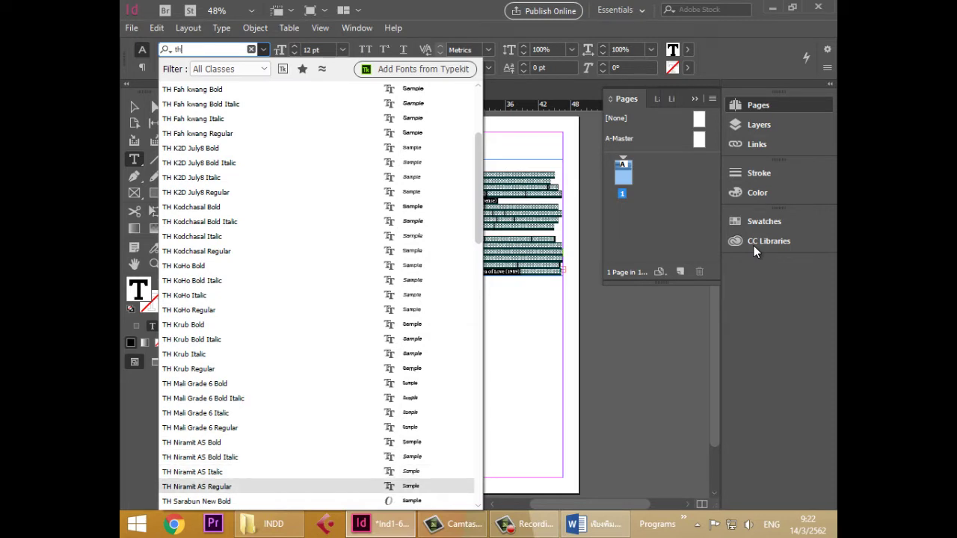
pyautogui.press('Return')
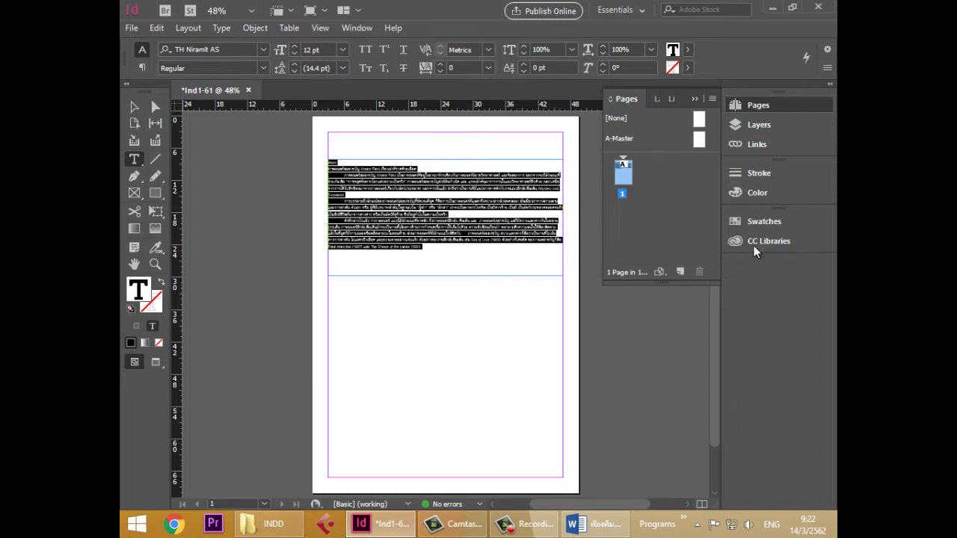
# - Set the selected text's size to 16 pt and leave text editing with the frame selected
pyautogui.press('Tab')
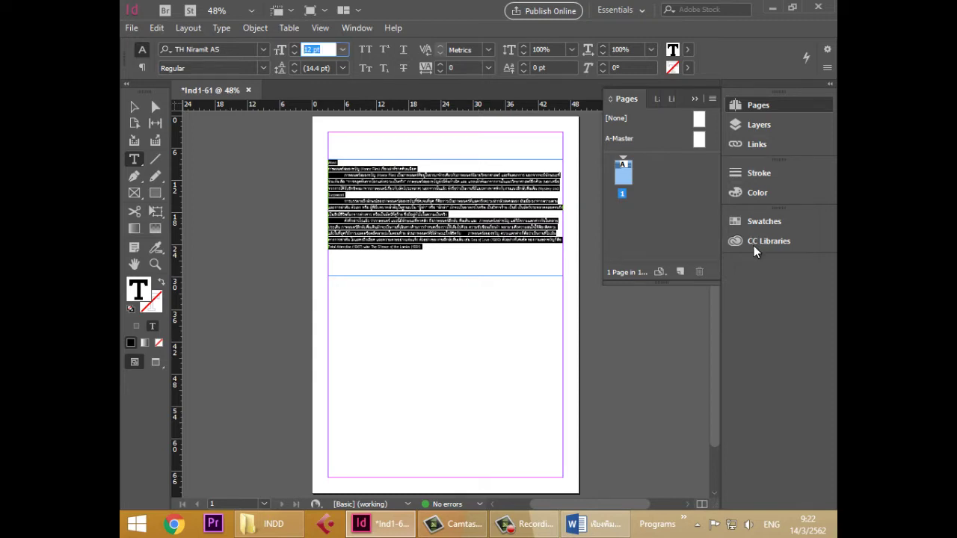
pyautogui.write('16')
pyautogui.press('Return')
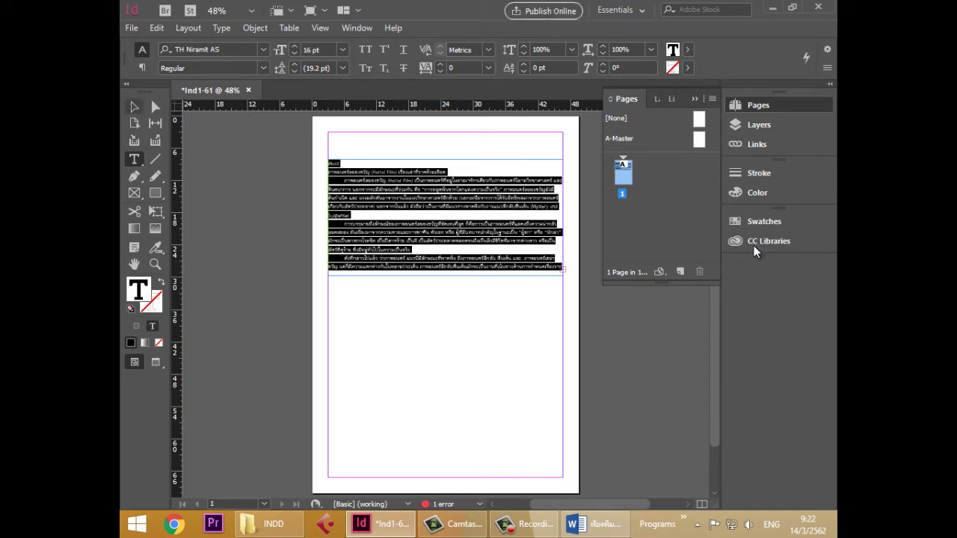
pyautogui.press('Escape')
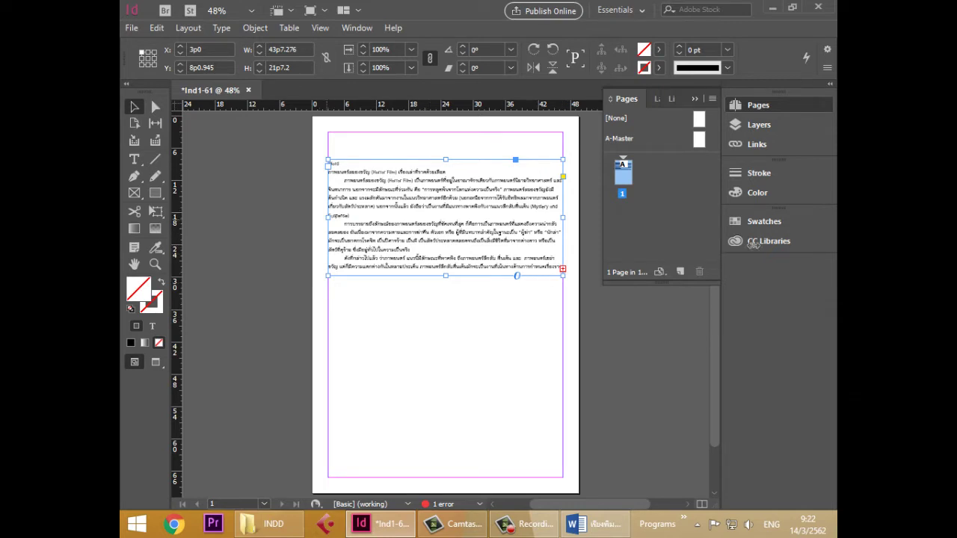
# - Resize the text frame to about 28p2 by 24p5 and place it near the top margin at about X 10p8, Y 3p8
pyautogui.moveTo(328, 218); pyautogui.dragTo(449, 218)
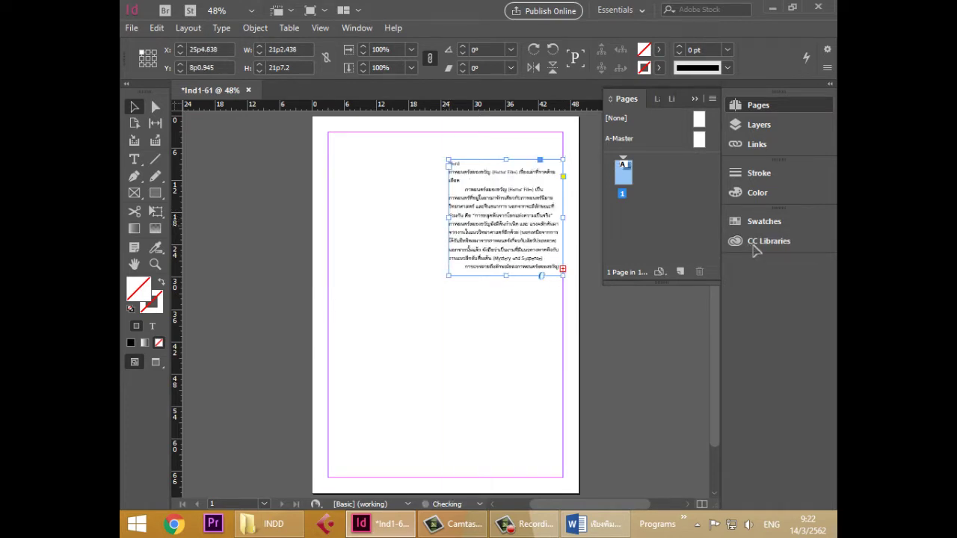
pyautogui.hotkey('ctrl', 'z')
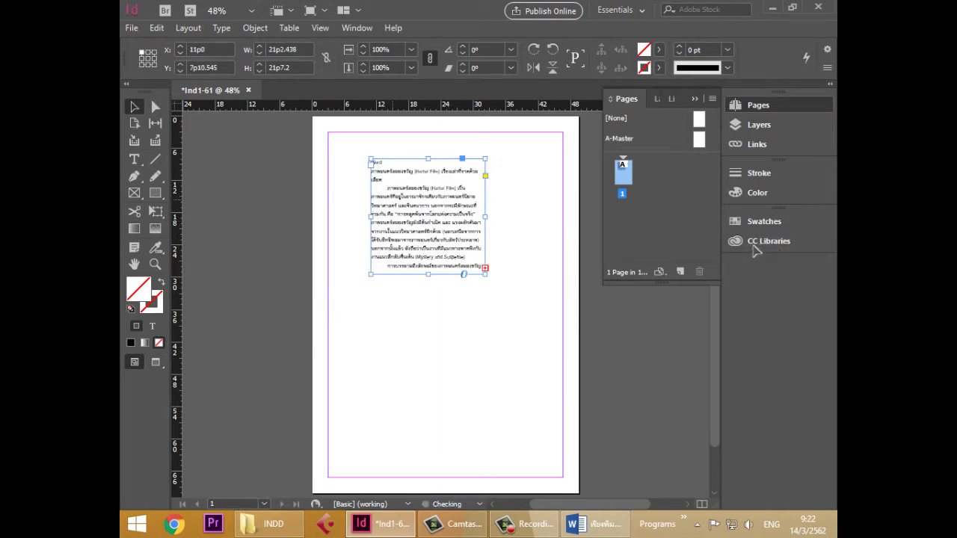
pyautogui.moveTo(371, 217); pyautogui.dragTo(333, 217)
pyautogui.moveTo(409, 217); pyautogui.dragTo(451, 222)
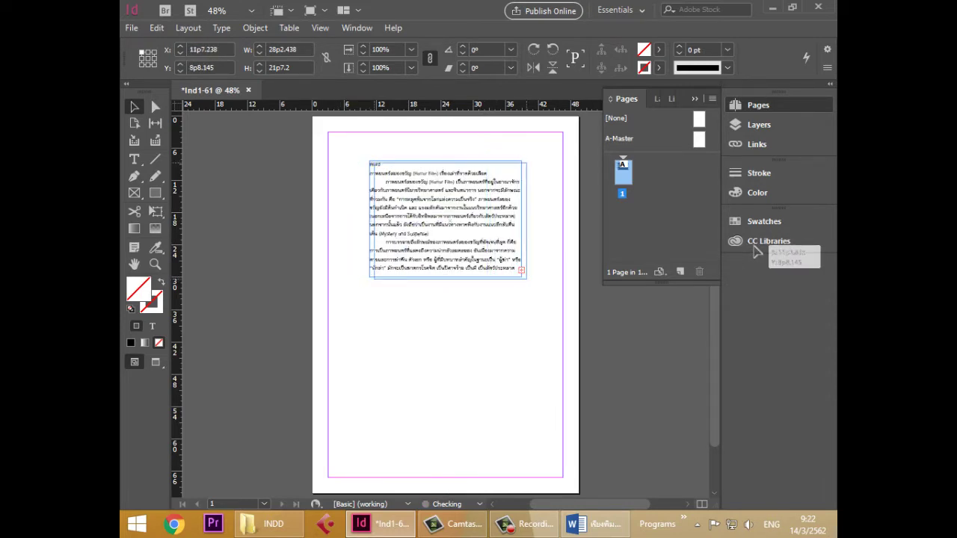
pyautogui.moveTo(757, 252); pyautogui.dragTo(757, 252)
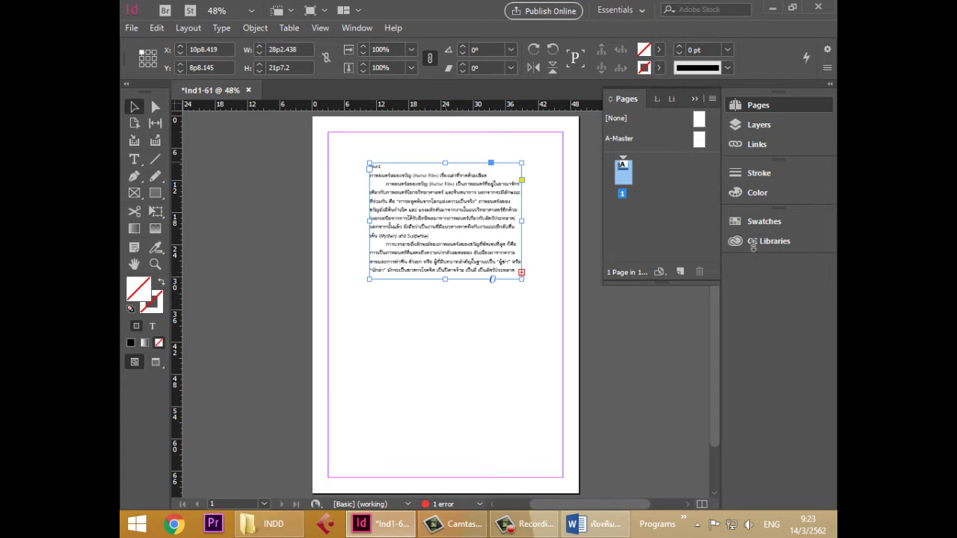
pyautogui.moveTo(445, 162); pyautogui.dragTo(445, 136)
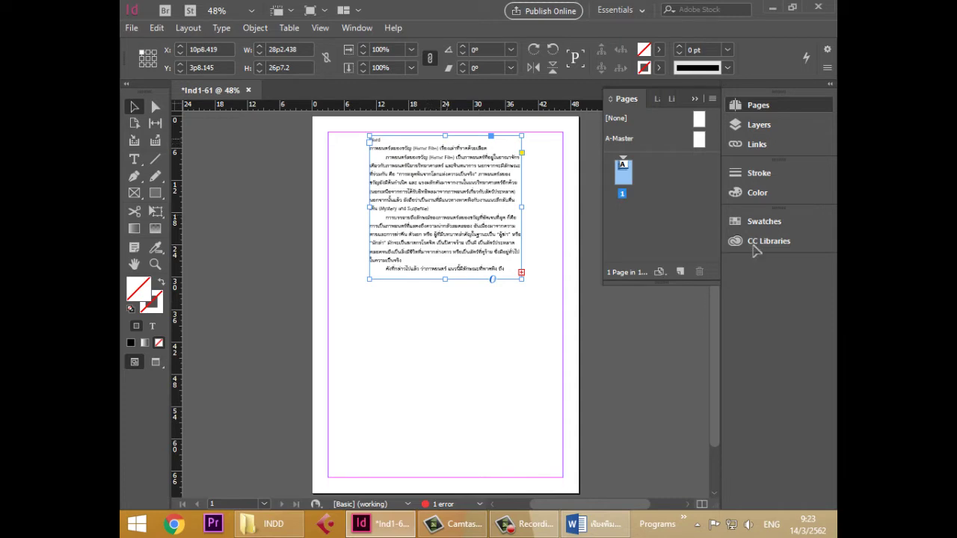
pyautogui.moveTo(445, 279); pyautogui.dragTo(445, 267)
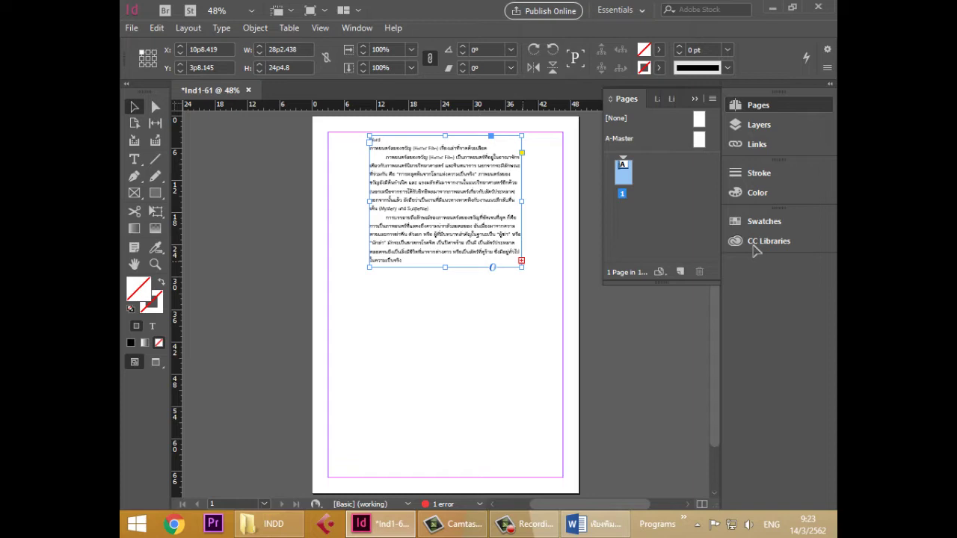
# - Thread the overset text into a second frame about 28p2 by 16p5 lower on the page, and delete that frame
pyautogui.click(523, 261)
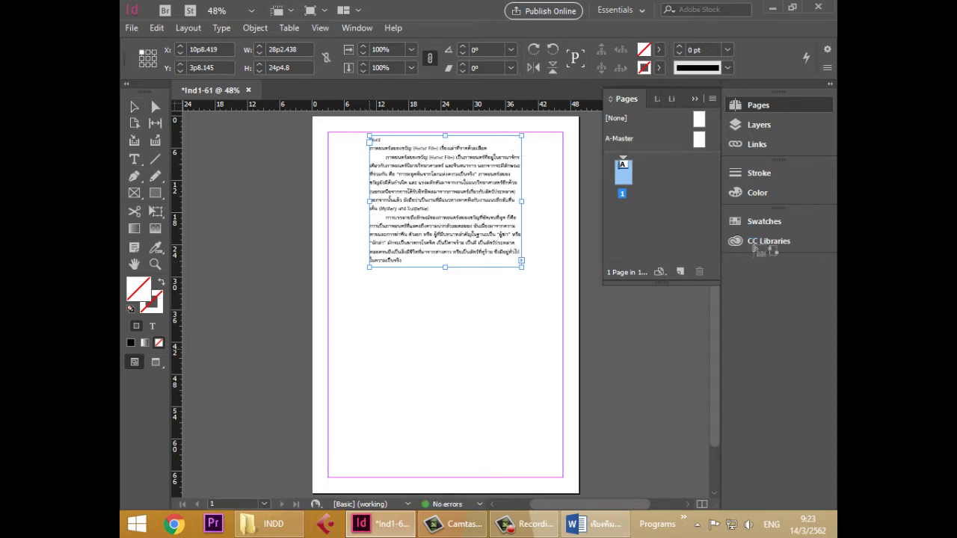
pyautogui.moveTo(370, 344)
pyautogui.mouseDown()
pyautogui.moveTo(470, 374)
pyautogui.moveTo(522, 432)
pyautogui.mouseUp()
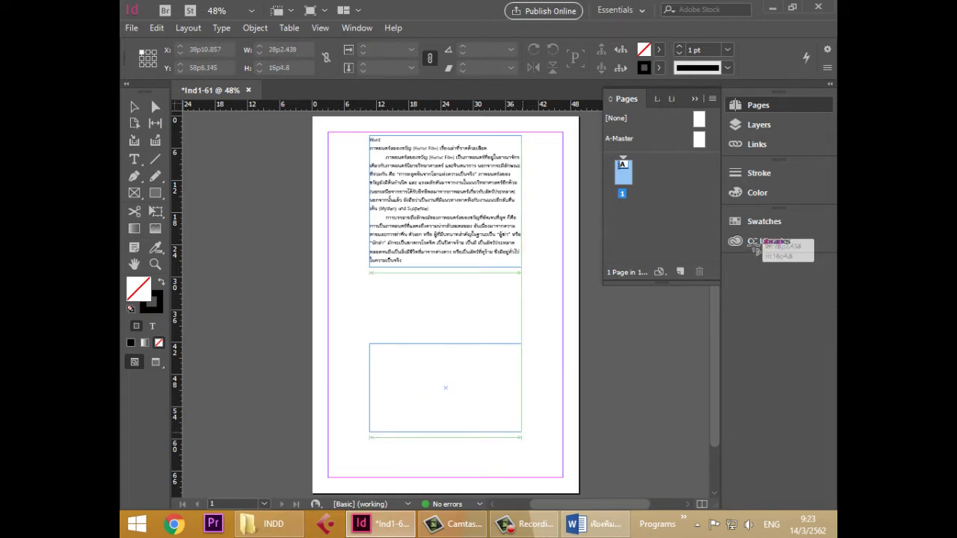
pyautogui.moveTo(521, 434); pyautogui.dragTo(522, 432)
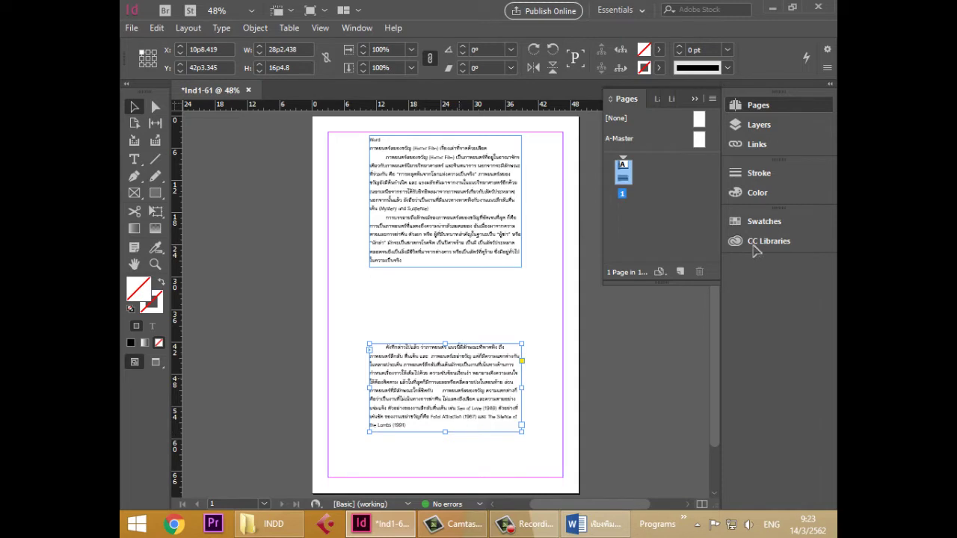
pyautogui.press('Delete')
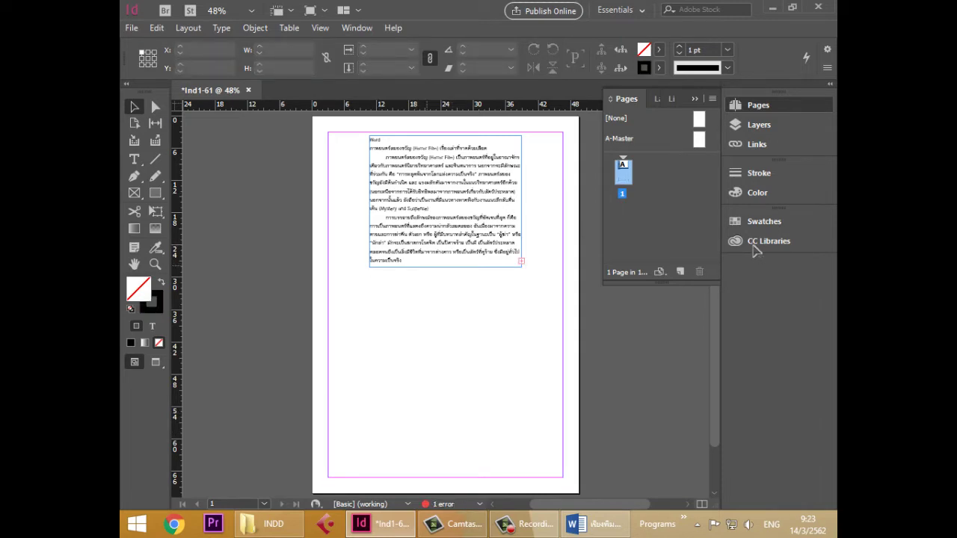
# - From the remaining frame's in port, thread a preceding frame about 26p5 by 25p10 at the lower page's left margin
pyautogui.hotkey('ctrl', 'a')
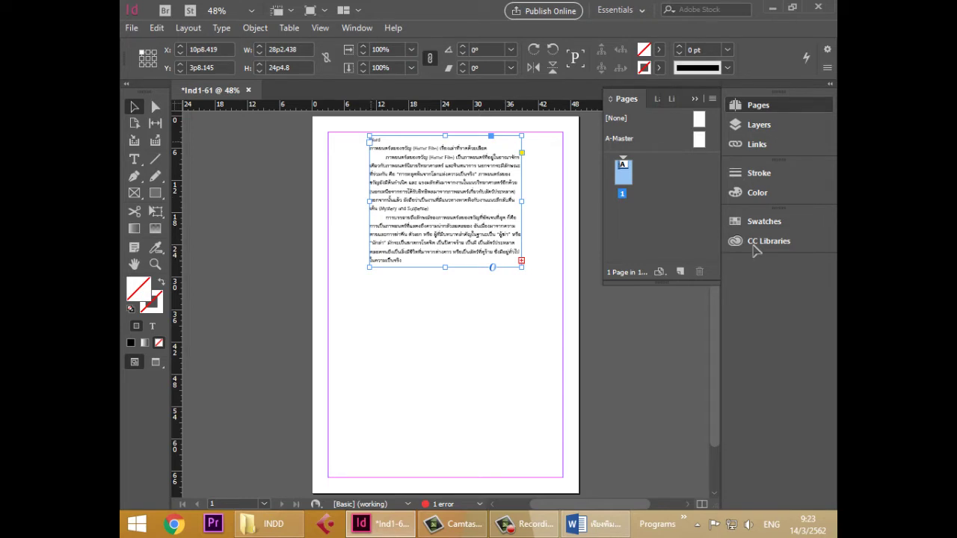
pyautogui.click(370, 142)
pyautogui.moveTo(332, 320); pyautogui.dragTo(477, 453)
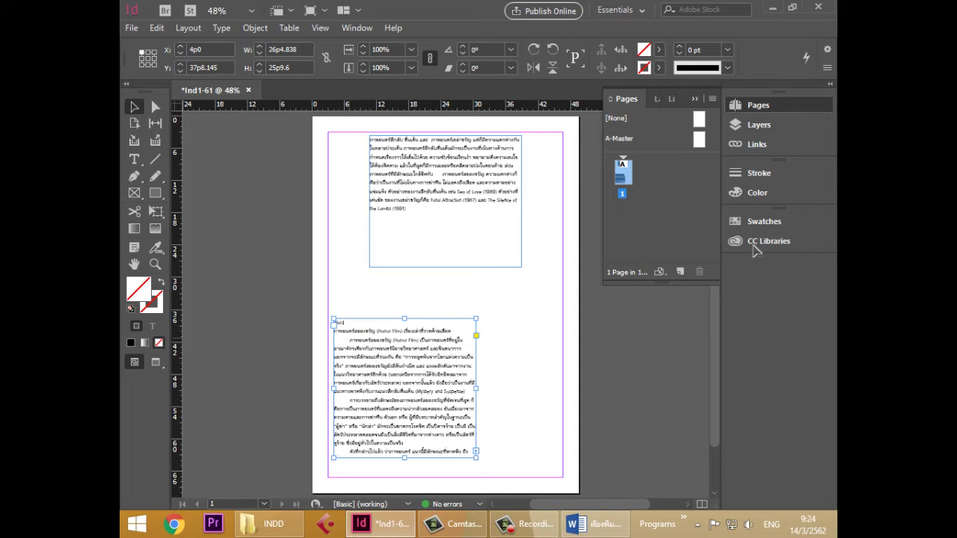
# - Move the lower frame to about X 12p6, Y 30p6, and replace the upper frame with a threaded frame about 29p0 by 20p0
pyautogui.moveTo(404, 388); pyautogui.dragTo(451, 349)
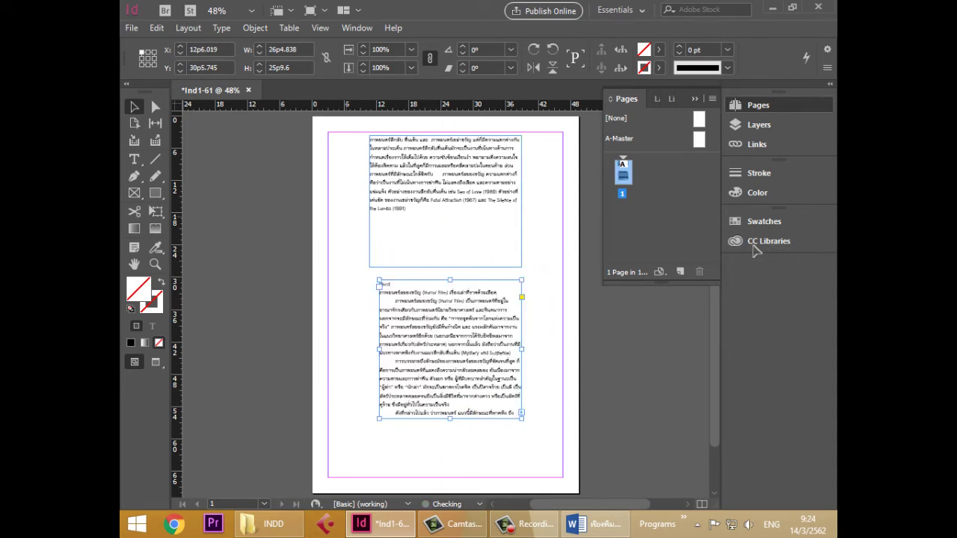
pyautogui.click(389, 149)
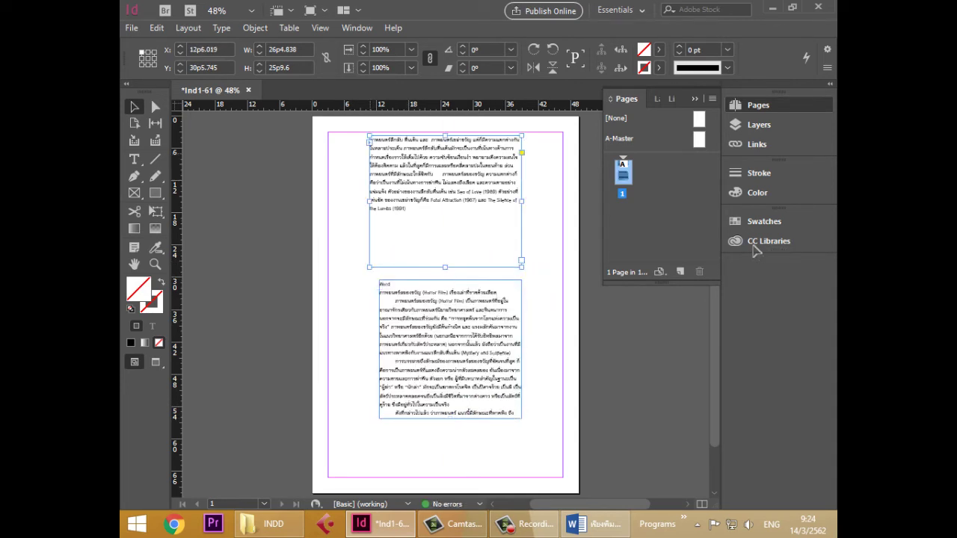
pyautogui.click(370, 142)
pyautogui.moveTo(342, 144); pyautogui.dragTo(499, 252)
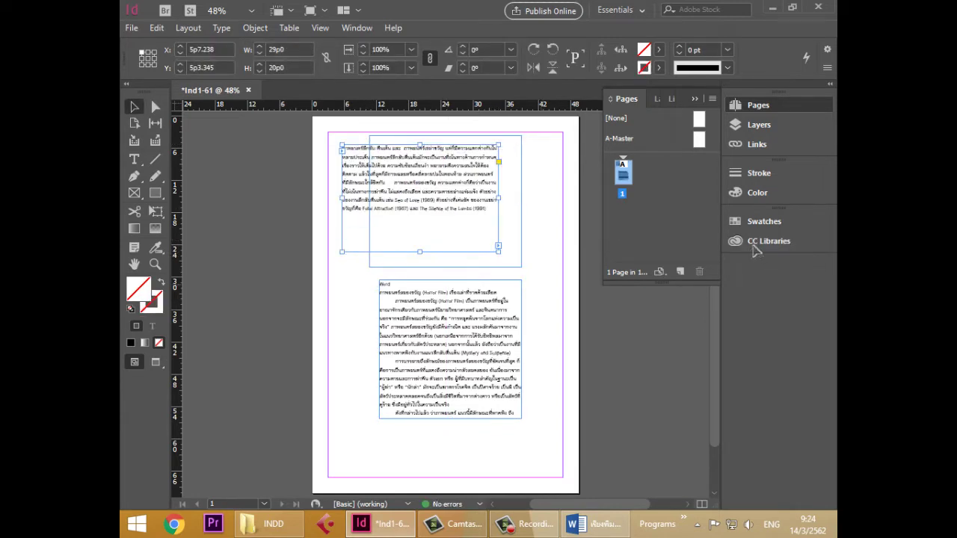
pyautogui.hotkey('ctrl', 'alt', '[')
pyautogui.press('Delete')
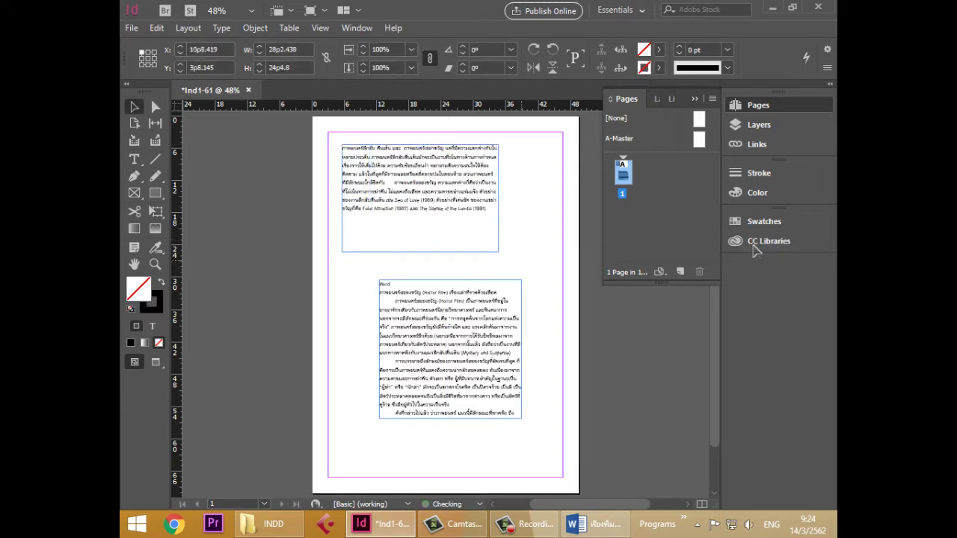
# - Thread a preceding frame about 35p7 by 19p2 near the top margin from the lower frame's in port, and delete the 29p0 by 20p0 frame
pyautogui.click(450, 326)
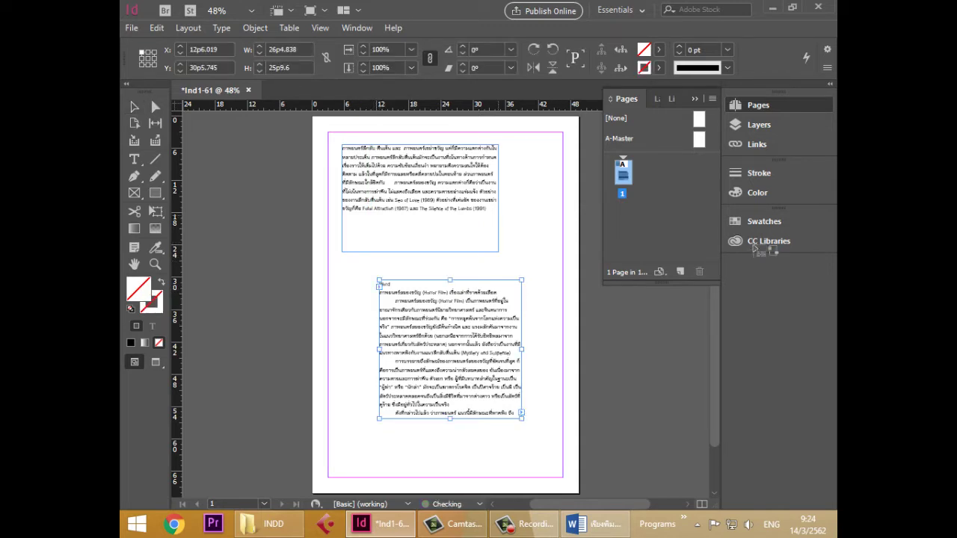
pyautogui.hotkey('ctrl', 'z')
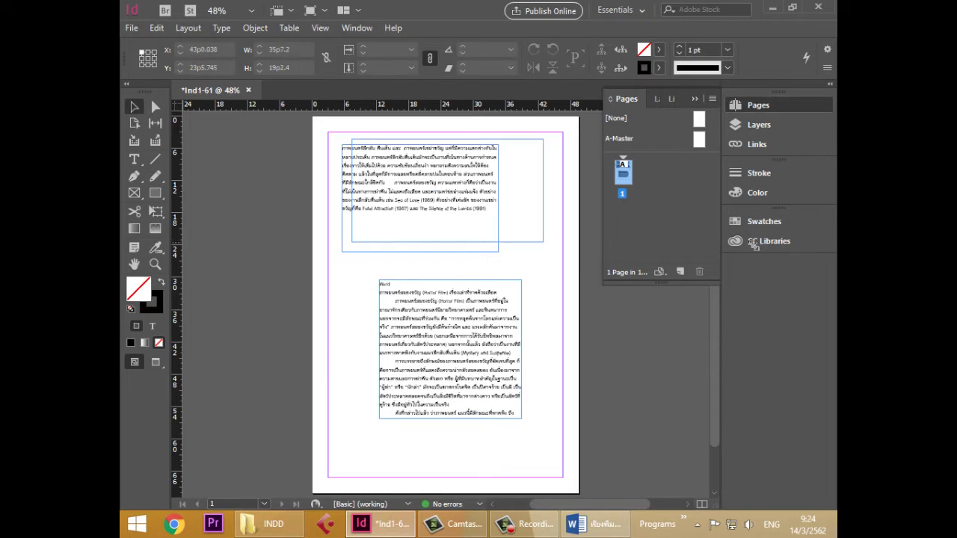
pyautogui.hotkey('ctrl', 'z')
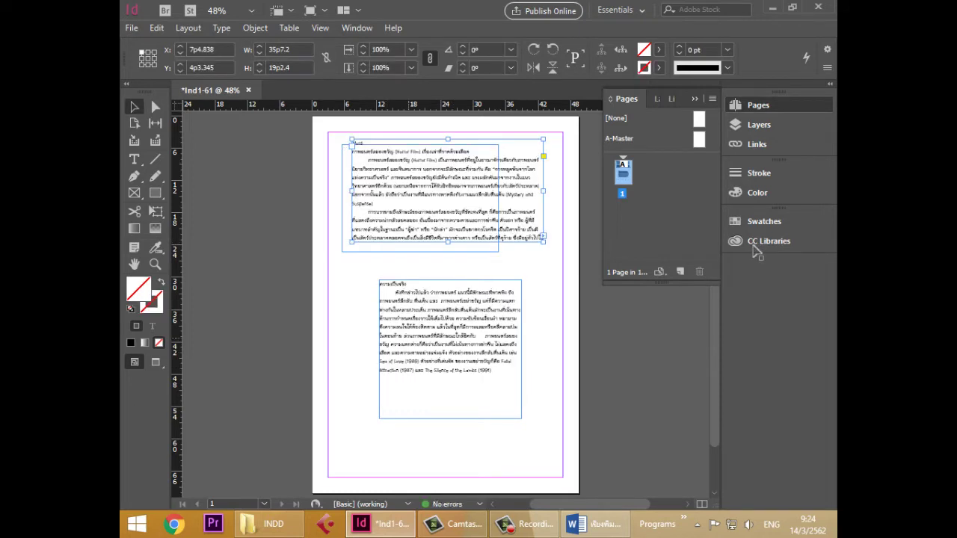
pyautogui.hotkey('ctrl', 'z')
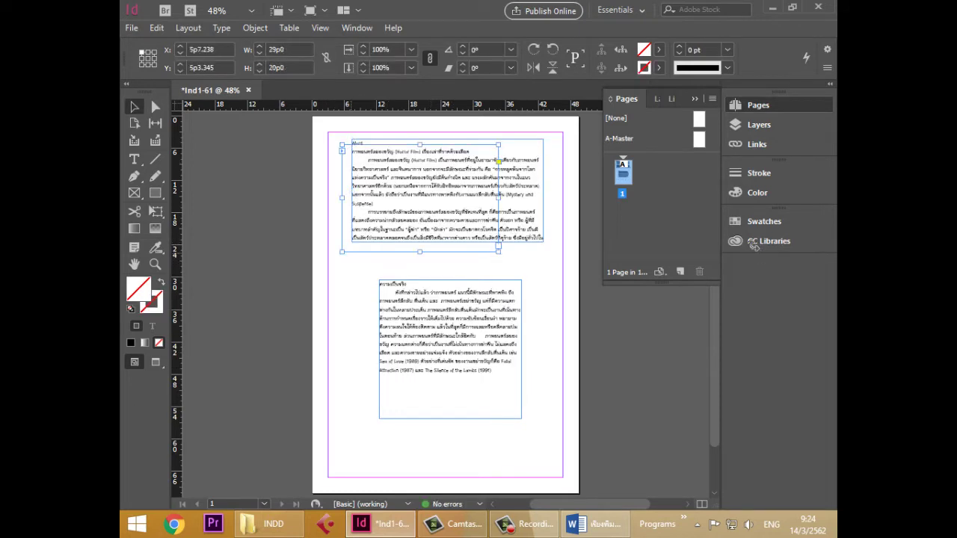
pyautogui.hotkey('ctrl', 'z')
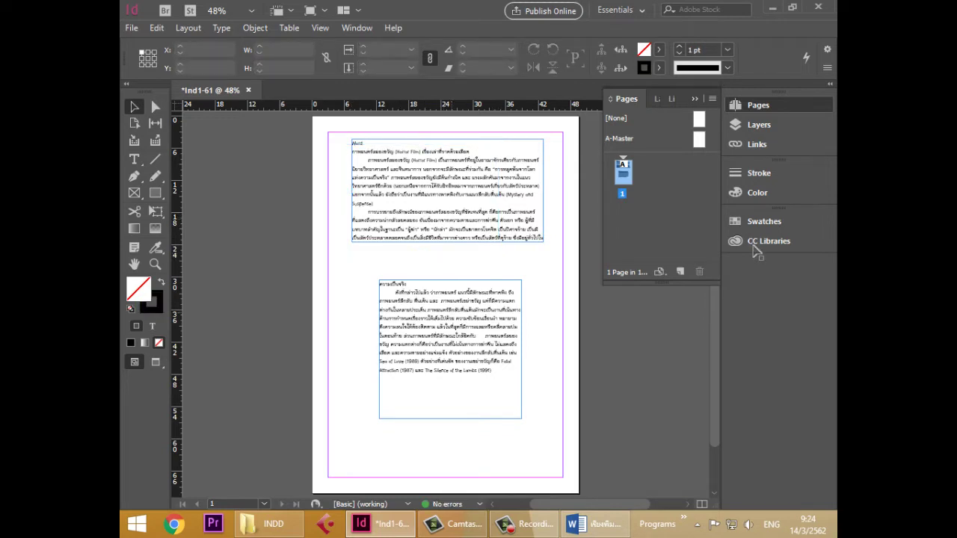
# - Resize the lower text frame to about 34p10 by 16p0 and move it to about X 7p5, Y 45p0
pyautogui.moveTo(450, 349); pyautogui.dragTo(437, 374)
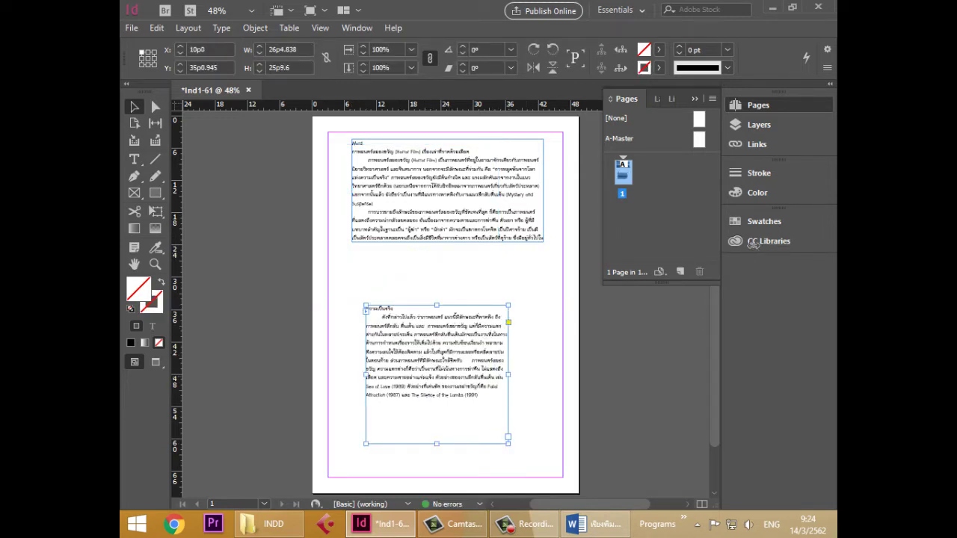
pyautogui.hotkey('ctrl', 'z')
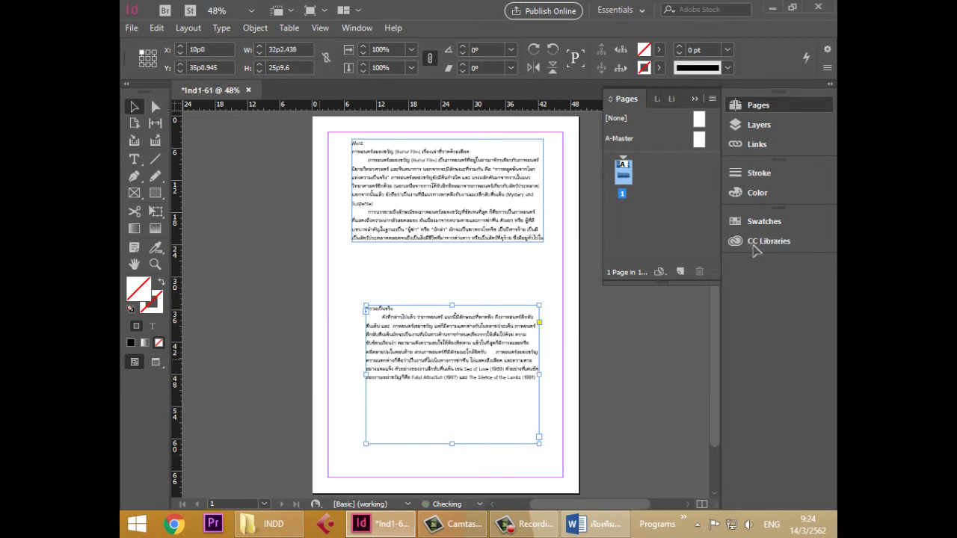
pyautogui.hotkey('ctrl', 'z')
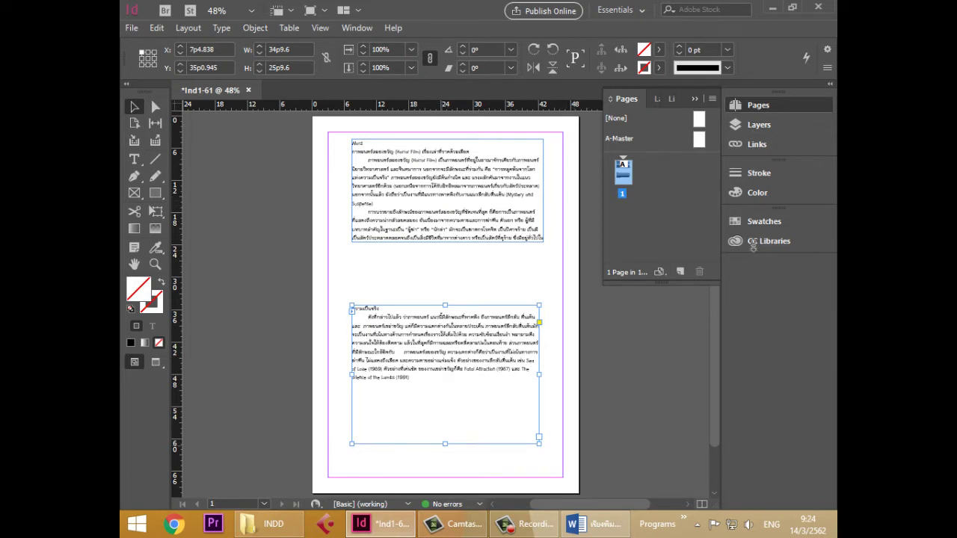
pyautogui.moveTo(445, 445); pyautogui.dragTo(445, 390)
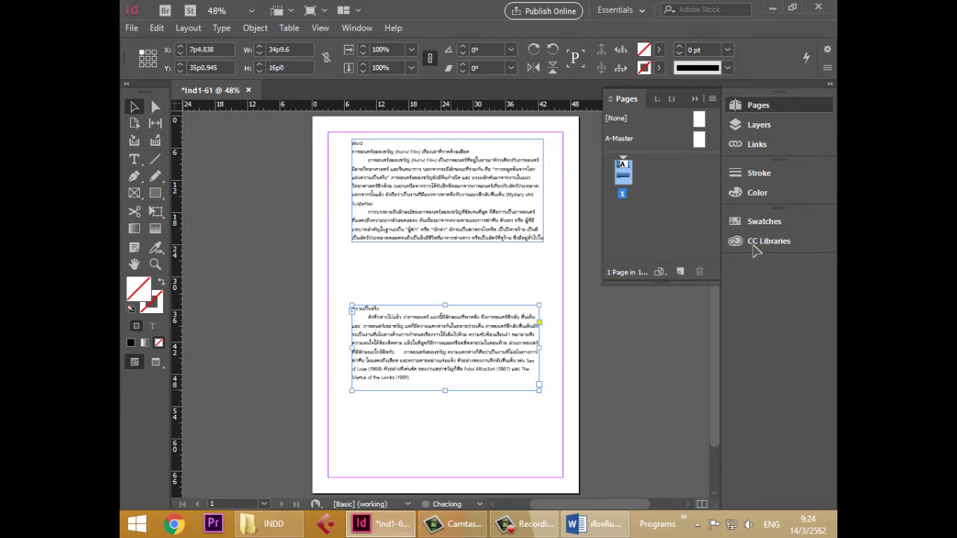
pyautogui.moveTo(451, 348); pyautogui.dragTo(451, 401)
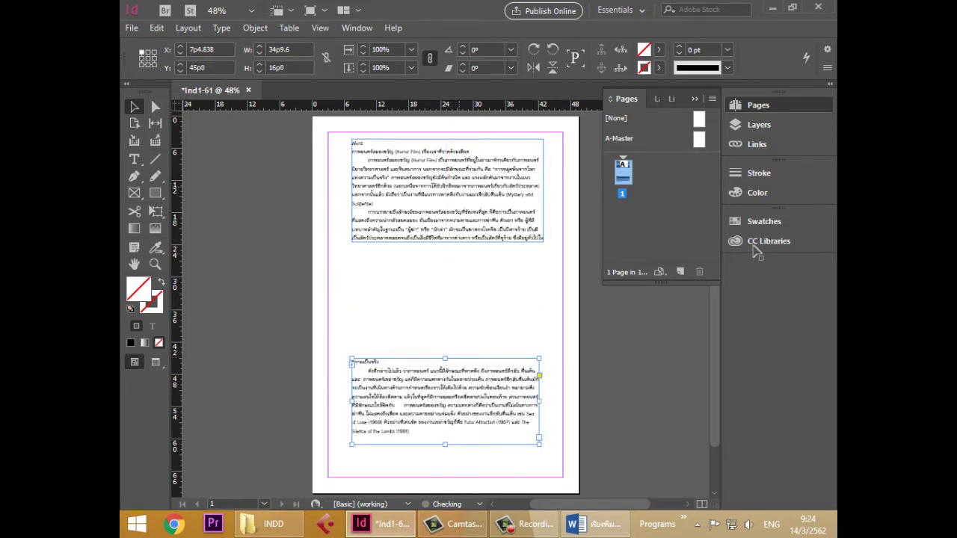
# - Move the upper frame to about X 7p0, Y 9p10, and fit the lower frame to about 35p7 by 14p9 at X 7p0, Y 46p3
pyautogui.moveTo(459, 190); pyautogui.dragTo(459, 219)
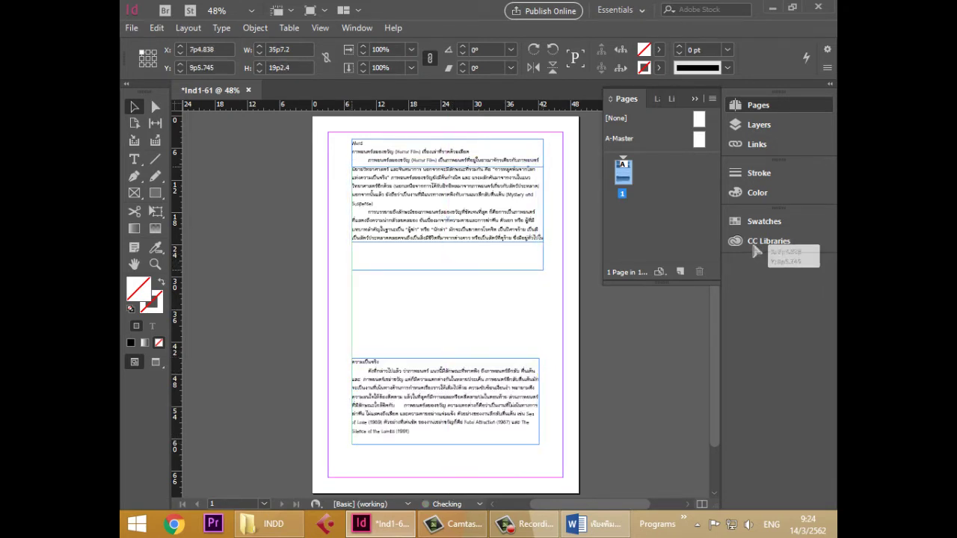
pyautogui.moveTo(756, 252); pyautogui.dragTo(754, 251)
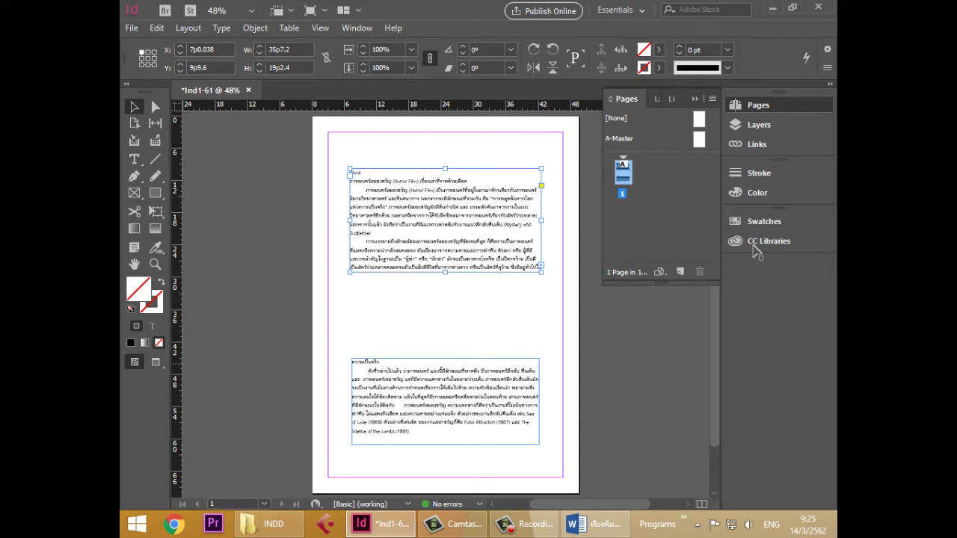
pyautogui.moveTo(427, 406); pyautogui.dragTo(425, 406)
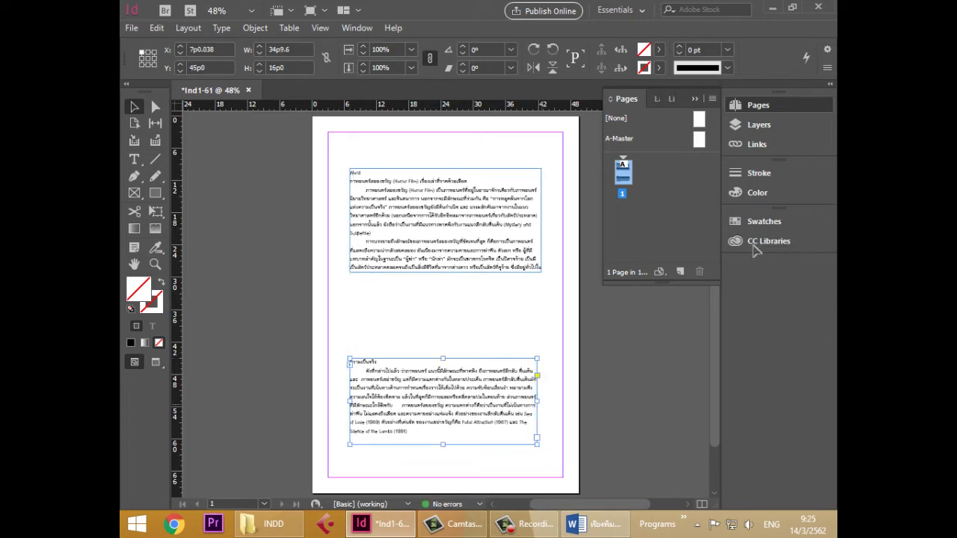
pyautogui.moveTo(537, 401); pyautogui.dragTo(542, 401)
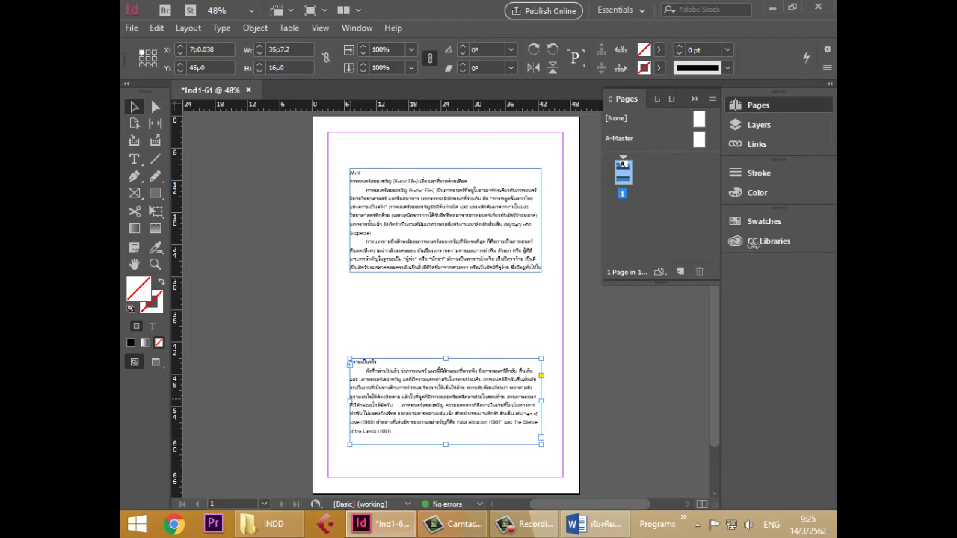
pyautogui.moveTo(349, 401)
pyautogui.mouseDown()
pyautogui.moveTo(341, 400)
pyautogui.moveTo(354, 401)
pyautogui.mouseUp()
pyautogui.moveTo(752, 245); pyautogui.dragTo(754, 248)
pyautogui.moveTo(753, 248); pyautogui.dragTo(753, 247)
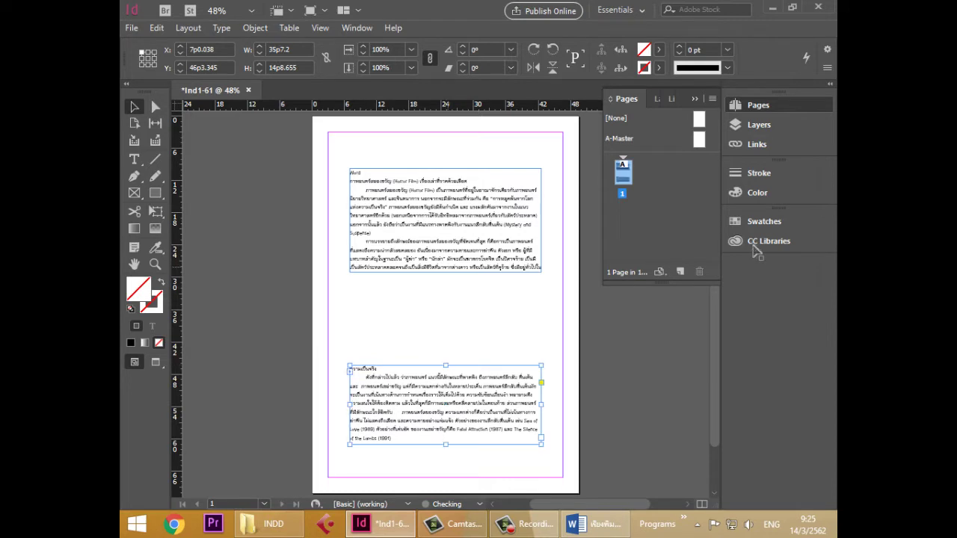
# - Move the upper text frame down to about Y 11p1 and extend its height to about 21p5
pyautogui.click(446, 272)
pyautogui.press('Down')
pyautogui.press('Down')
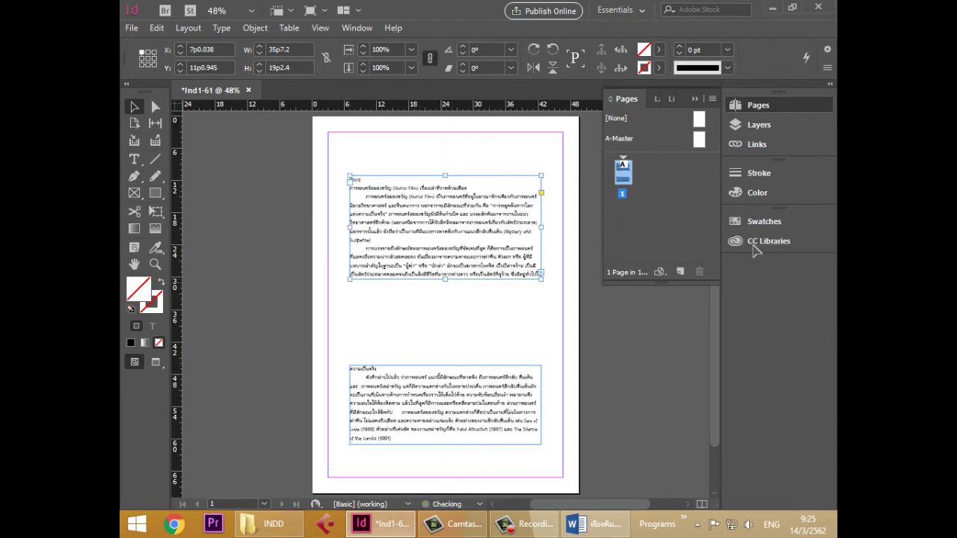
pyautogui.hotkey('ctrl', 'z')
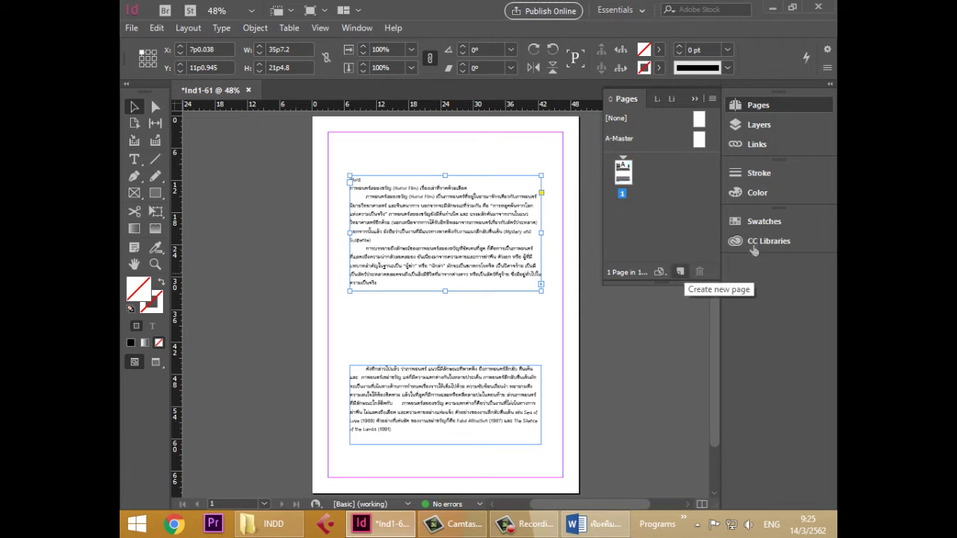
# - Add a new blank page after page 1
pyautogui.click(680, 272)
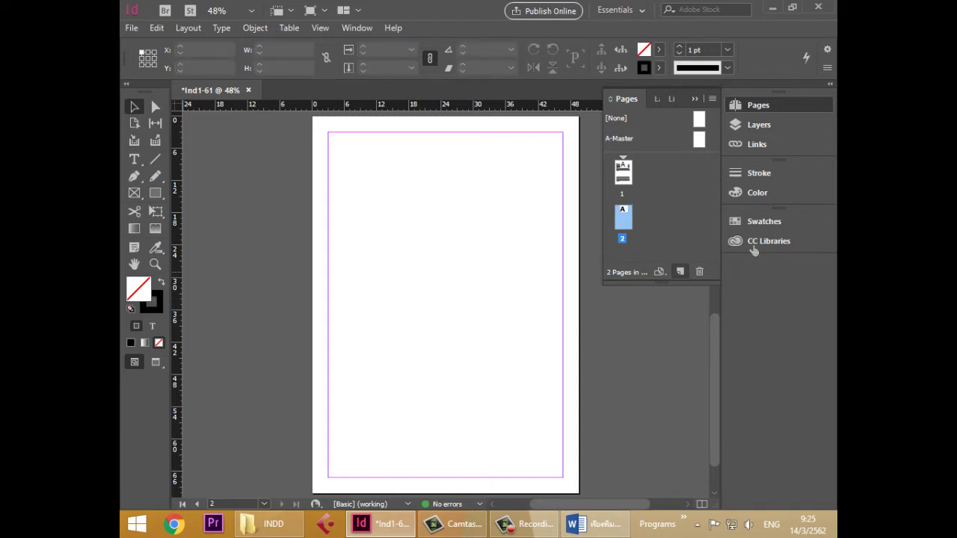
pyautogui.click(712, 98)
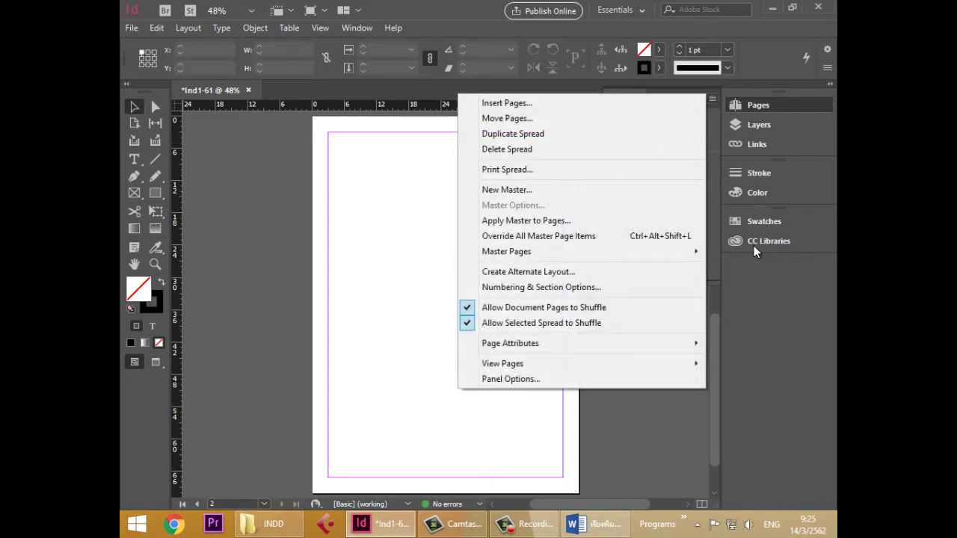
pyautogui.press('Down')
pyautogui.click(712, 98)
pyautogui.click(712, 98)
pyautogui.press('Down')
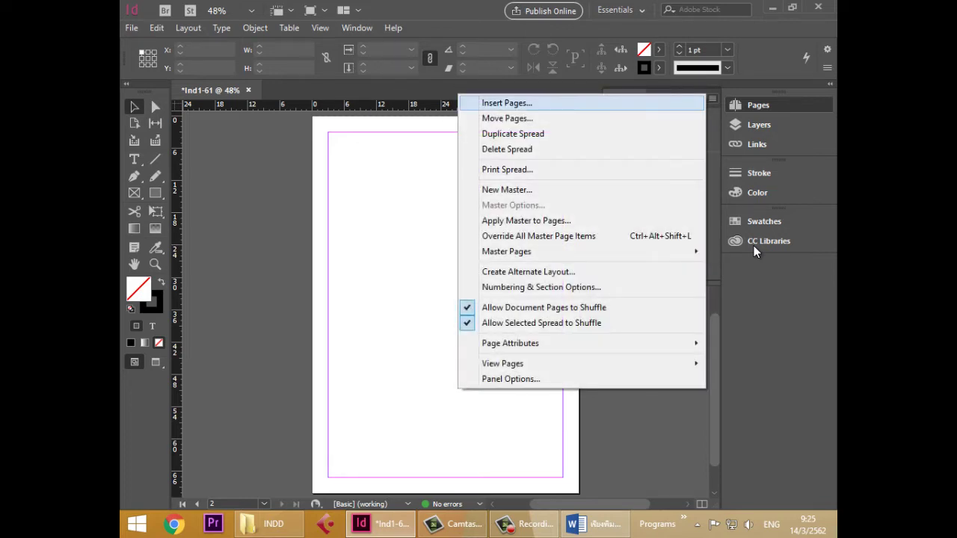
pyautogui.press('Return')
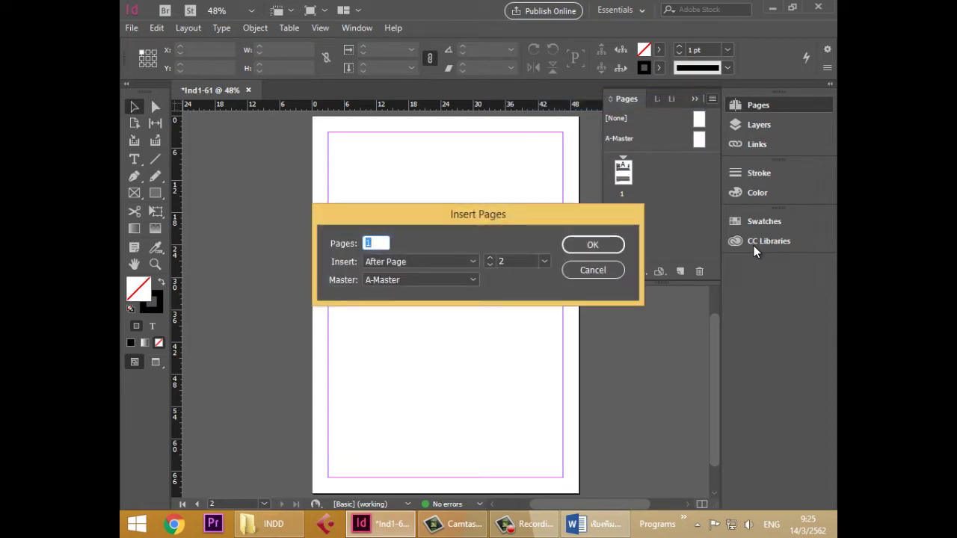
pyautogui.press('Return')
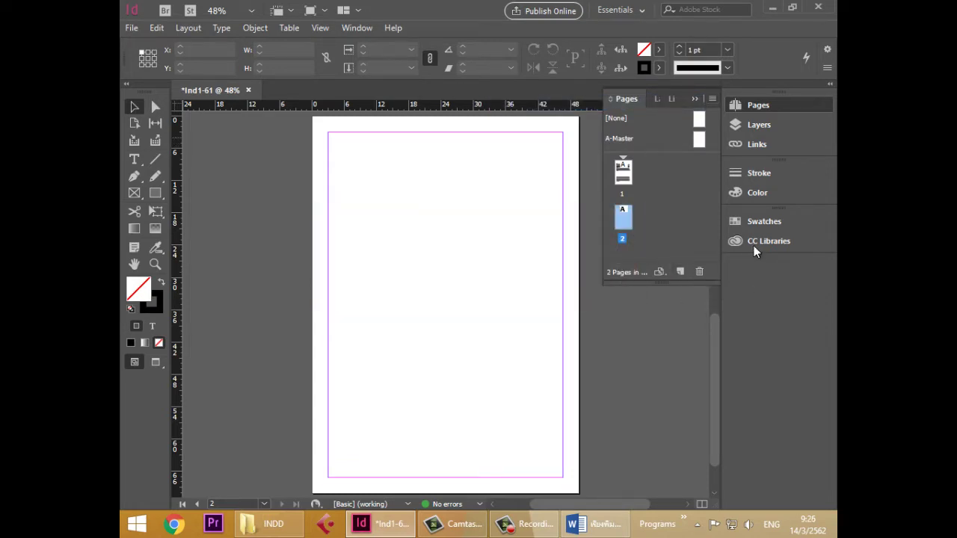
# - Insert 5 pages after page 2 based on A-Master, and select page 2 in the page list
pyautogui.click(712, 98)
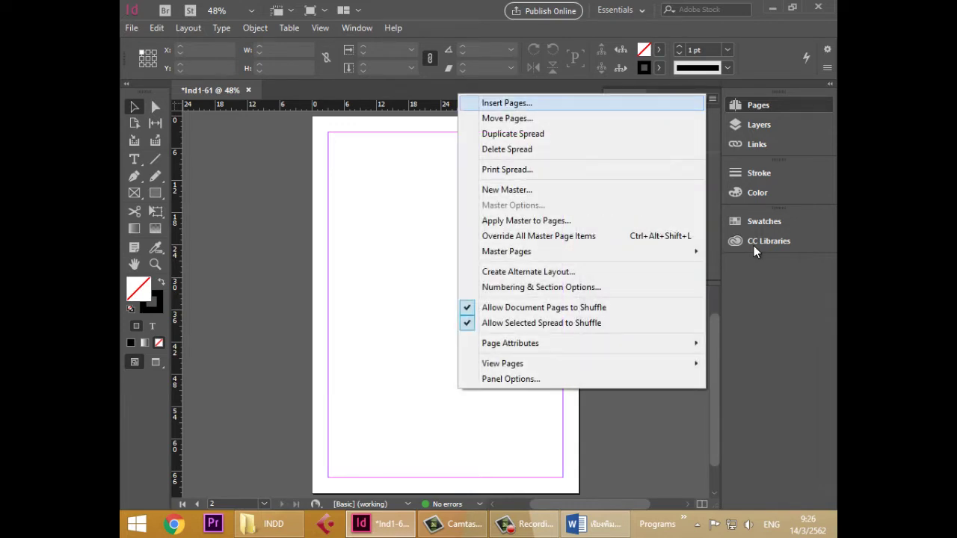
pyautogui.click(507, 102)
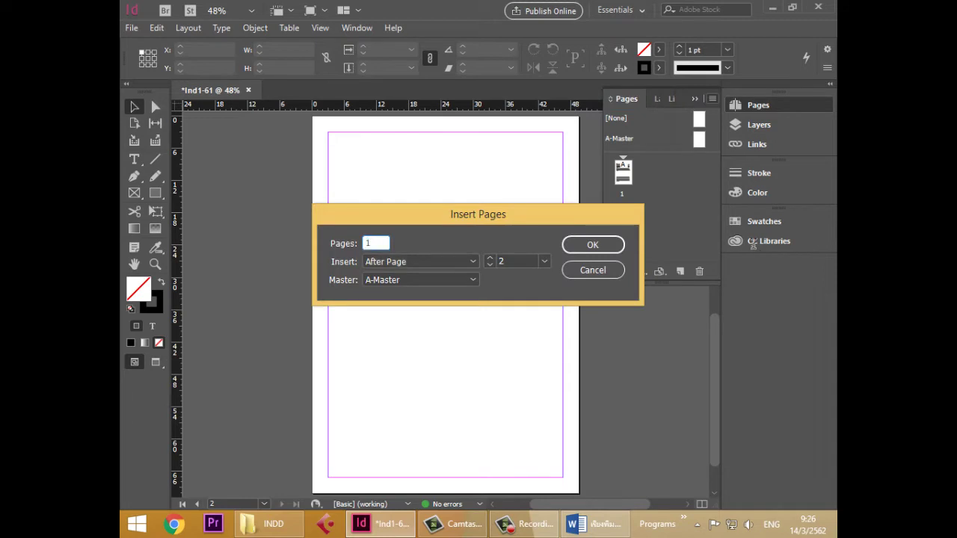
pyautogui.write('5')
pyautogui.press('Return')
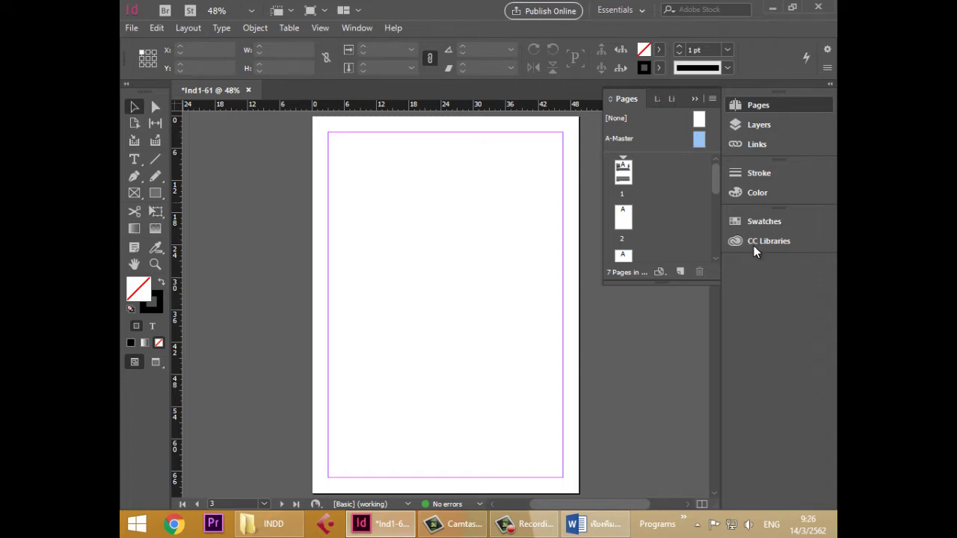
pyautogui.click(623, 216)
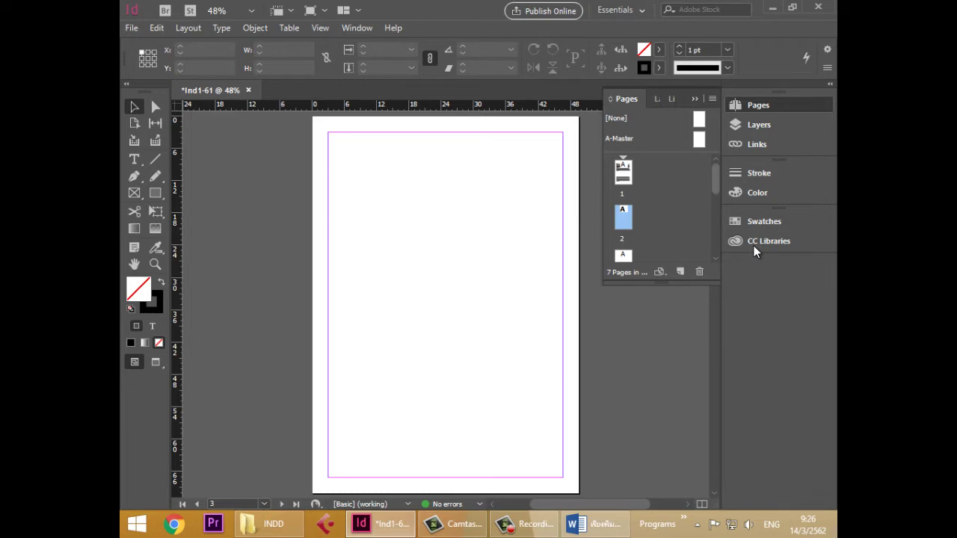
pyautogui.scroll(-1, 660, 209)
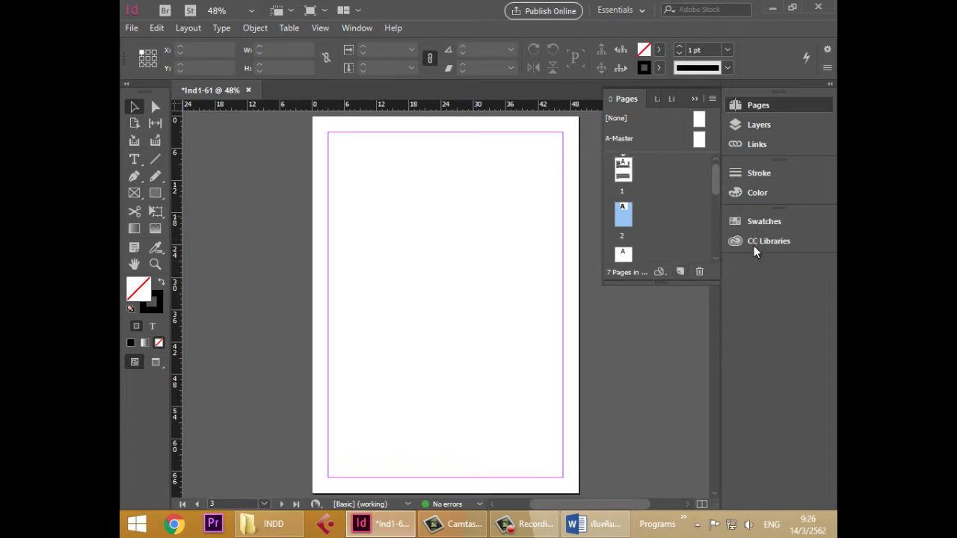
# - Switch to the Word source document and place the cursor after "ฉบับที่ 2" in item 1) of the เป้าหมายหลัก section on page 3
pyautogui.hotkey('alt', 'Tab')
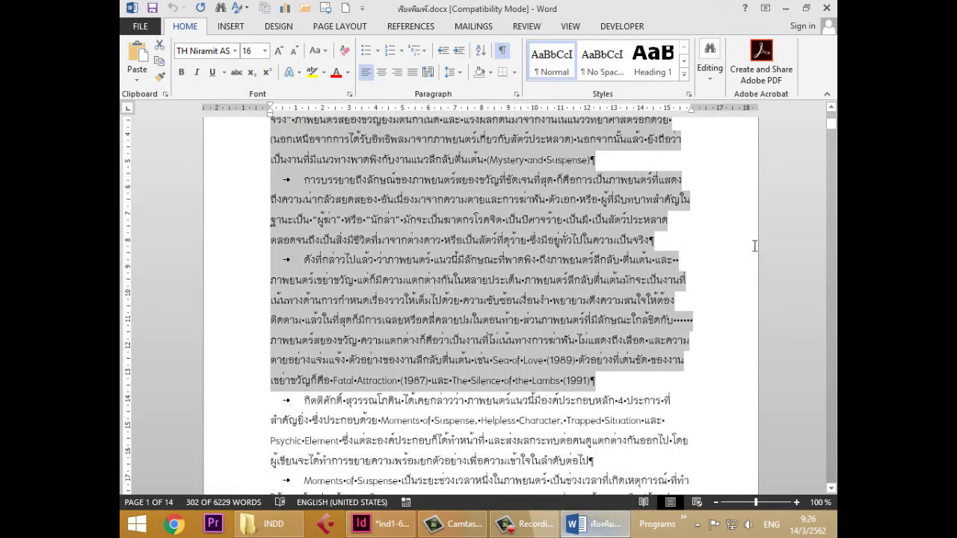
pyautogui.scroll(-5, 755, 247)
pyautogui.scroll(-10, 754, 247)
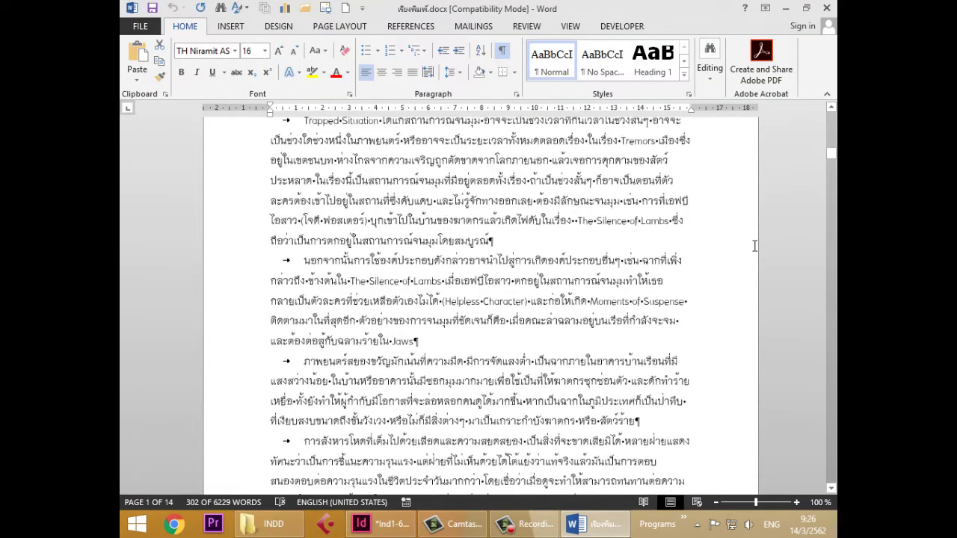
pyautogui.scroll(-10, 754, 247)
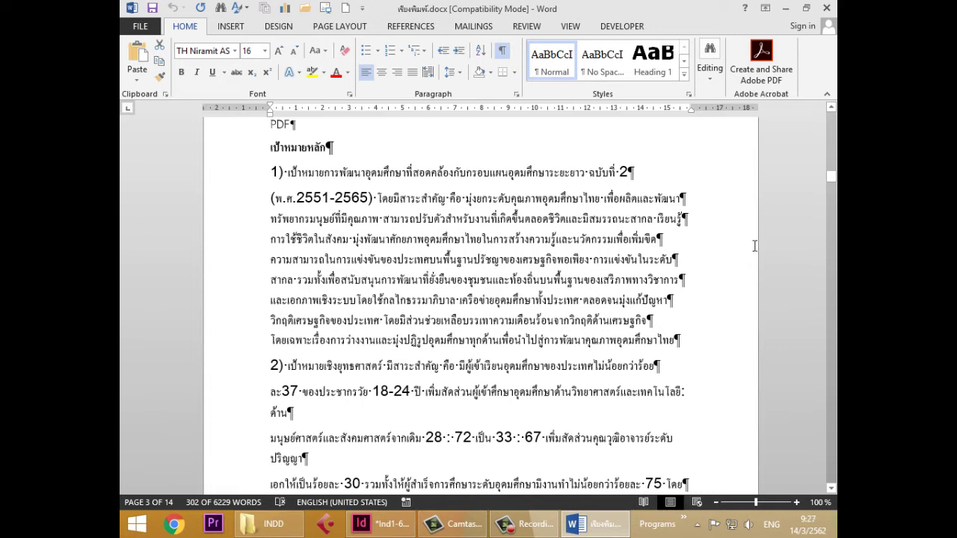
pyautogui.moveTo(270, 148); pyautogui.dragTo(545, 340)
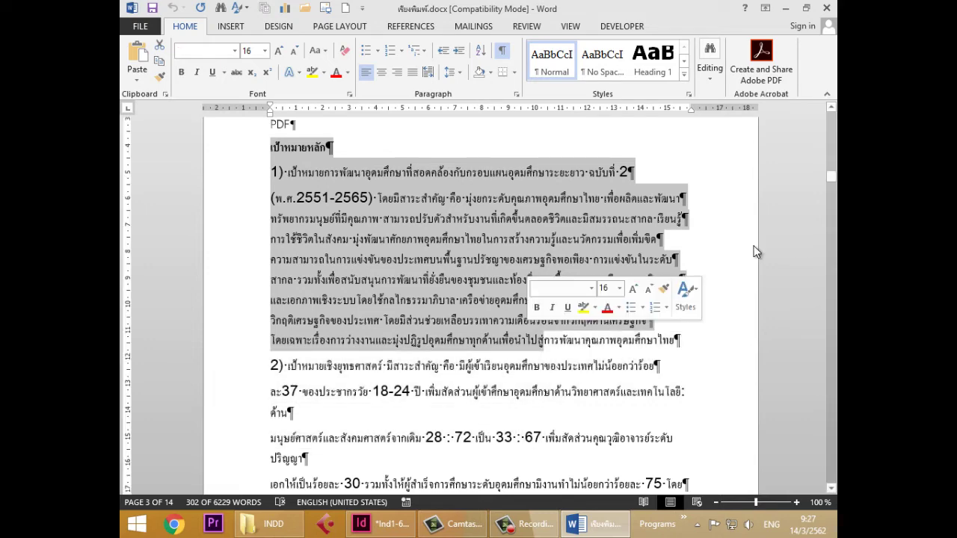
pyautogui.click(754, 249)
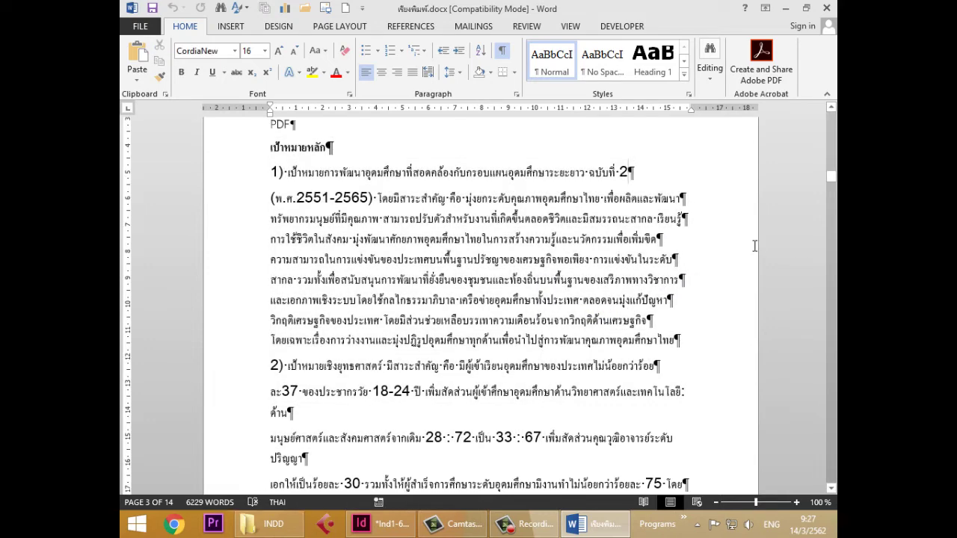
# - Remove the paragraph breaks at the line ends within item 1) to join its lines into one continuous paragraph
pyautogui.press('Delete')
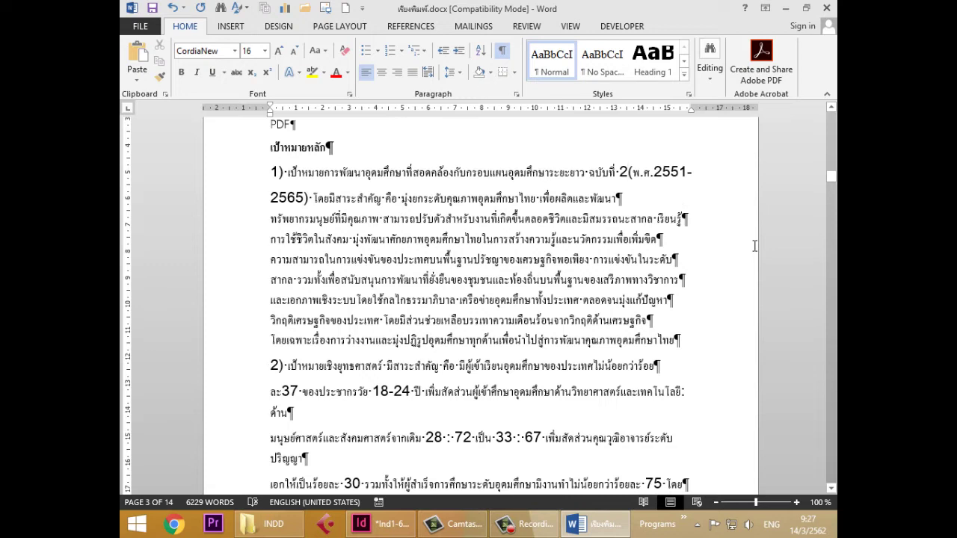
pyautogui.press('Down')
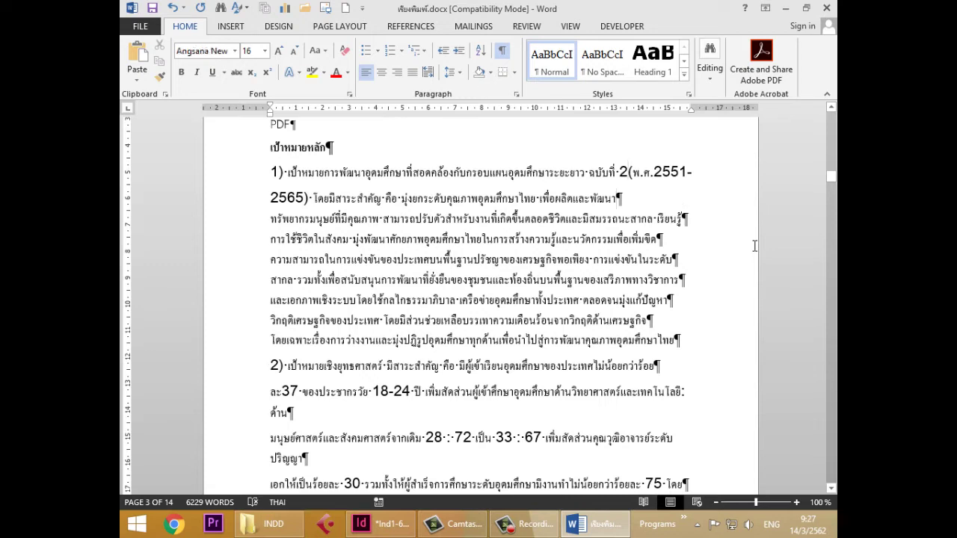
pyautogui.press('Delete')
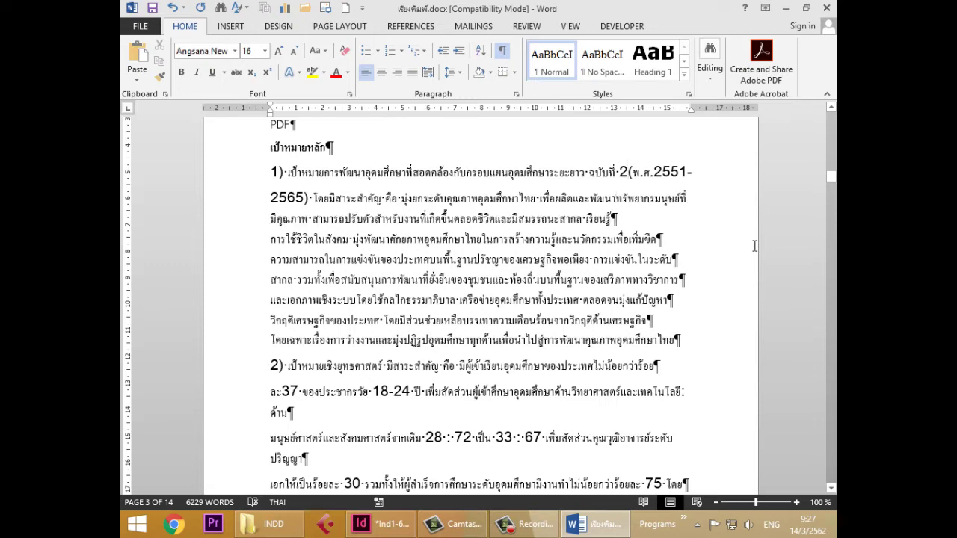
pyautogui.press('Down')
pyautogui.press('Delete')
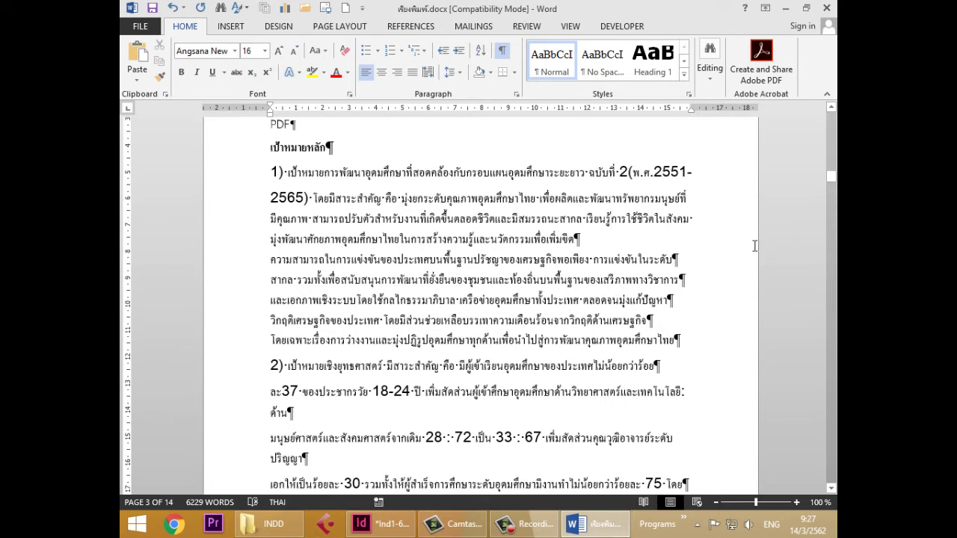
pyautogui.press('Down')
pyautogui.press('Delete')
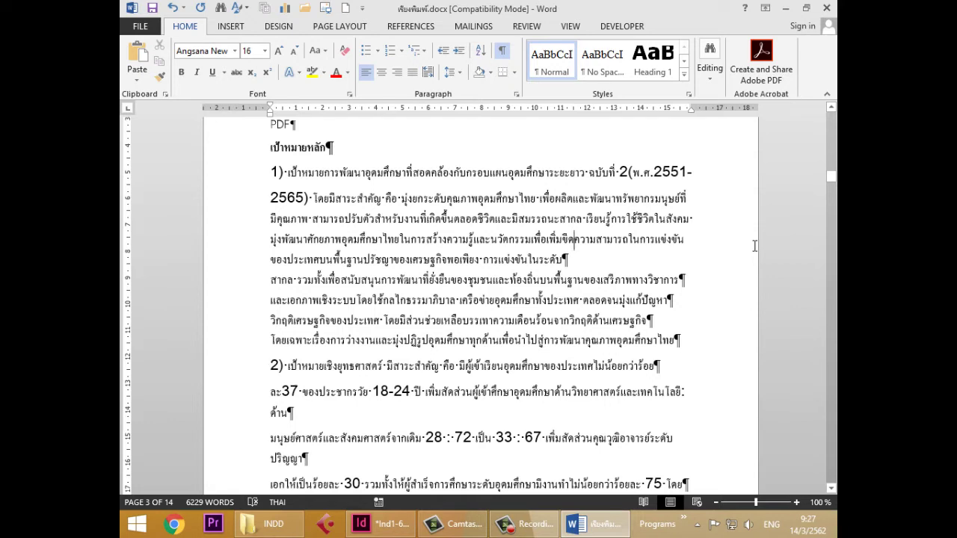
pyautogui.press('Down')
pyautogui.press('Delete')
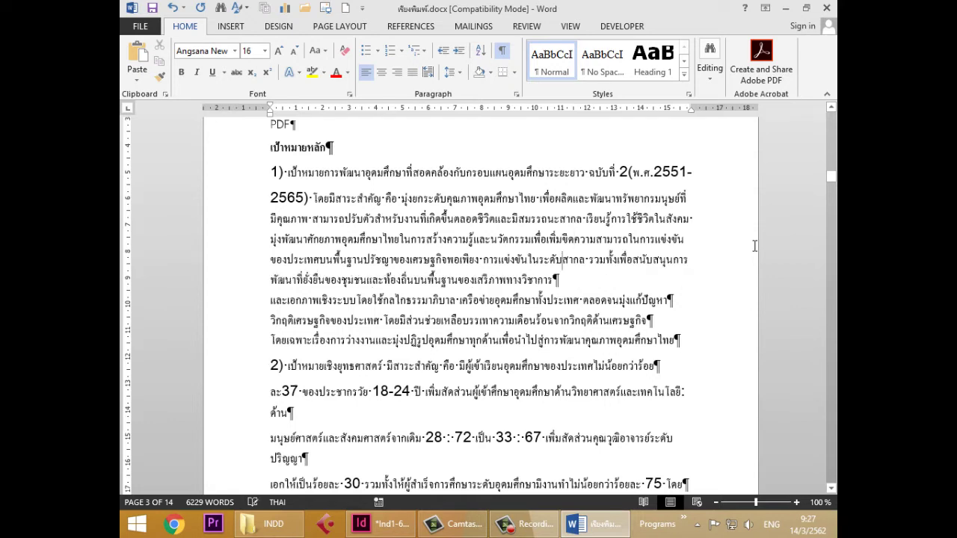
pyautogui.press('Down')
pyautogui.press('Delete')
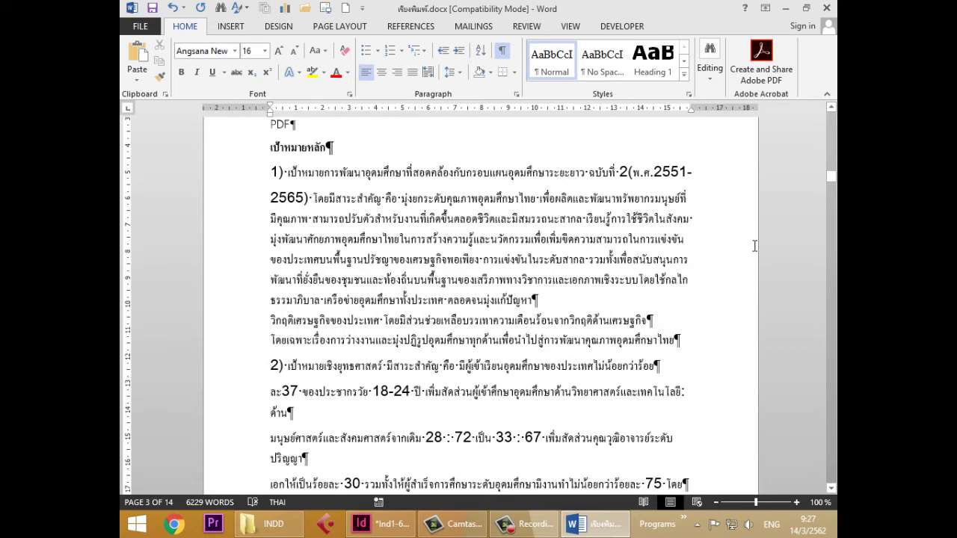
pyautogui.press('Down')
pyautogui.press('Delete')
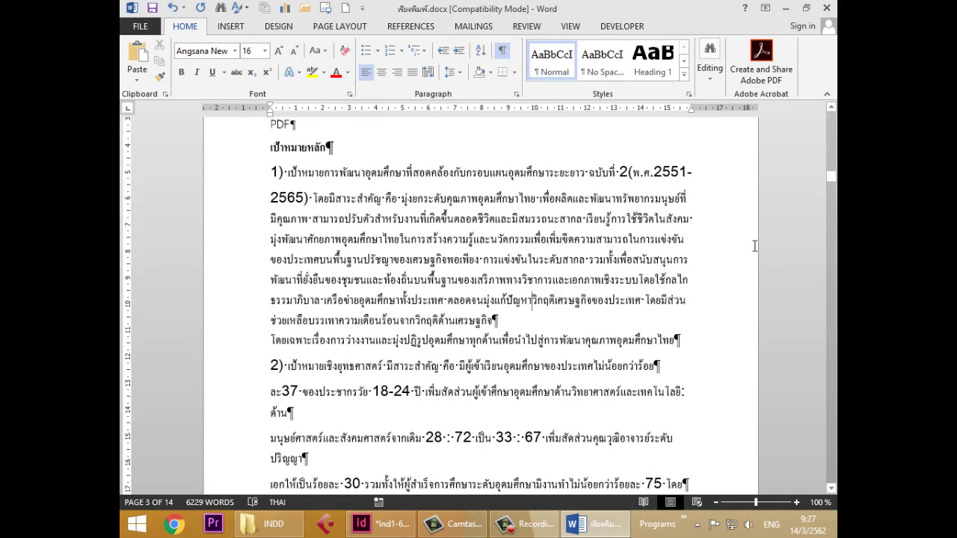
pyautogui.press('Down')
pyautogui.press('Delete')
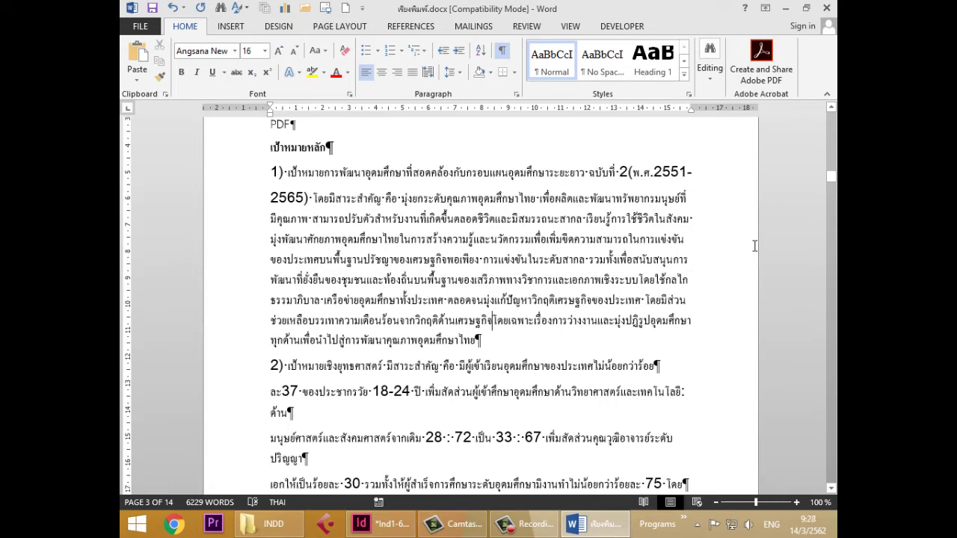
# - Copy the text from the heading เป้าหมายหลัก through the last line of page 3, and switch back to the InDesign document
pyautogui.scroll(-1, 755, 246)
pyautogui.scroll(2, 755, 246)
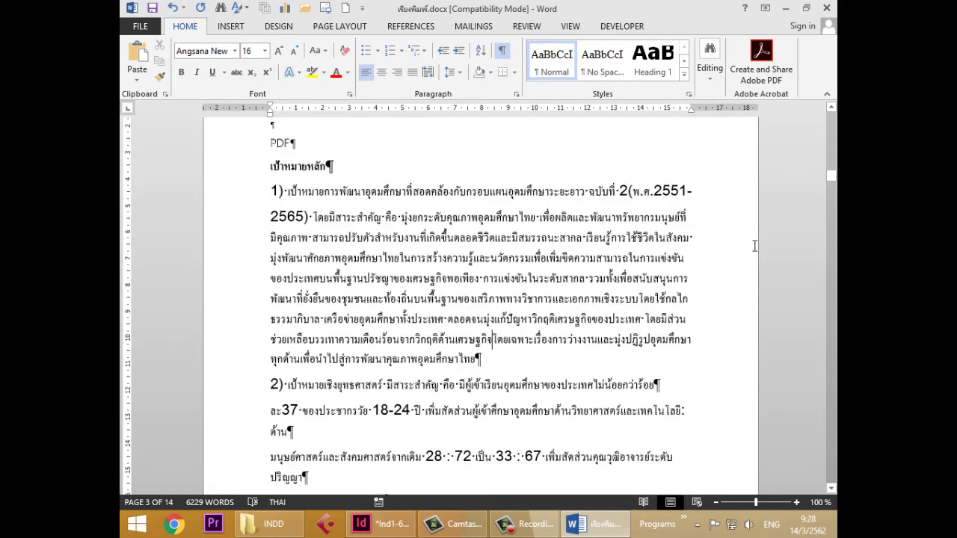
pyautogui.hotkey('ctrl', 'Up')
pyautogui.hotkey('ctrl', 'Up')
pyautogui.hotkey('shift', 'Down')
pyautogui.hotkey('shift', 'Down')
pyautogui.hotkey('shift', 'Down')
pyautogui.hotkey('shift', 'Down')
pyautogui.hotkey('shift', 'Down')
pyautogui.hotkey('shift', 'Down')
pyautogui.hotkey('shift', 'Down')
pyautogui.hotkey('shift', 'Down')
pyautogui.hotkey('shift', 'Down')
pyautogui.hotkey('shift', 'Down')
pyautogui.hotkey('shift', 'Down')
pyautogui.hotkey('shift', 'Down')
pyautogui.hotkey('shift', 'Down')
pyautogui.hotkey('shift', 'Down')
pyautogui.hotkey('shift', 'Down')
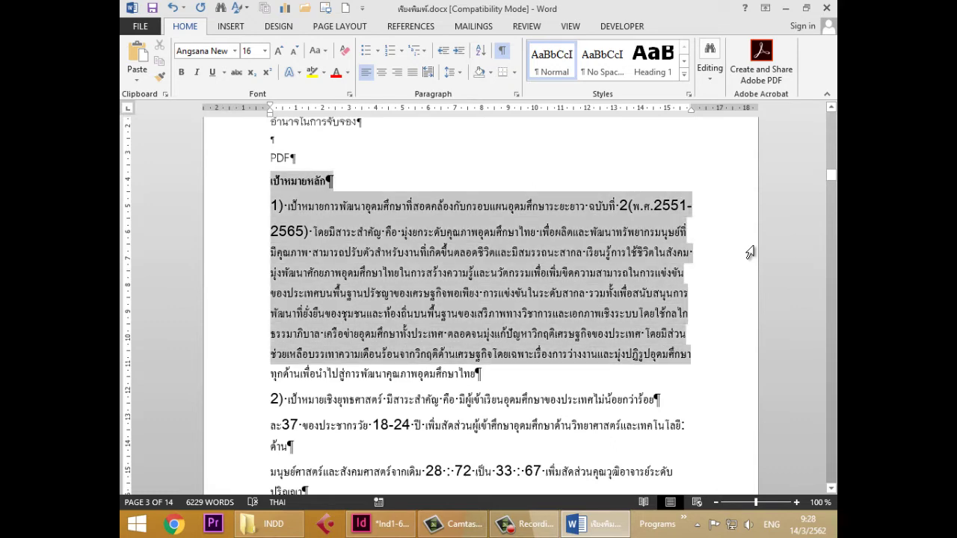
pyautogui.hotkey('shift', 'Down')
pyautogui.hotkey('shift', 'Down')
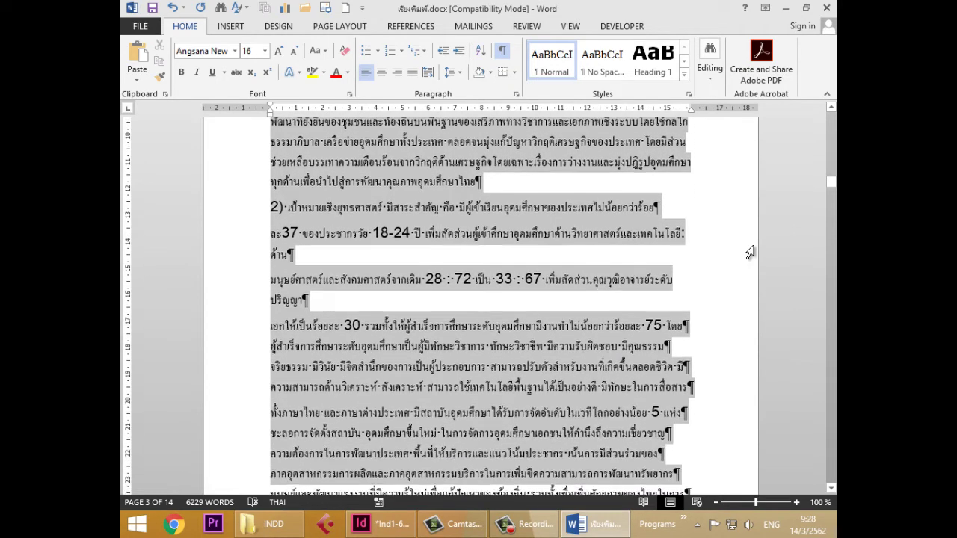
pyautogui.hotkey('shift', 'Down')
pyautogui.hotkey('shift', 'Down')
pyautogui.hotkey('shift', 'Down')
pyautogui.hotkey('shift', 'Down')
pyautogui.hotkey('shift', 'Down')
pyautogui.hotkey('shift', 'Down')
pyautogui.hotkey('shift', 'Down')
pyautogui.hotkey('shift', 'Down')
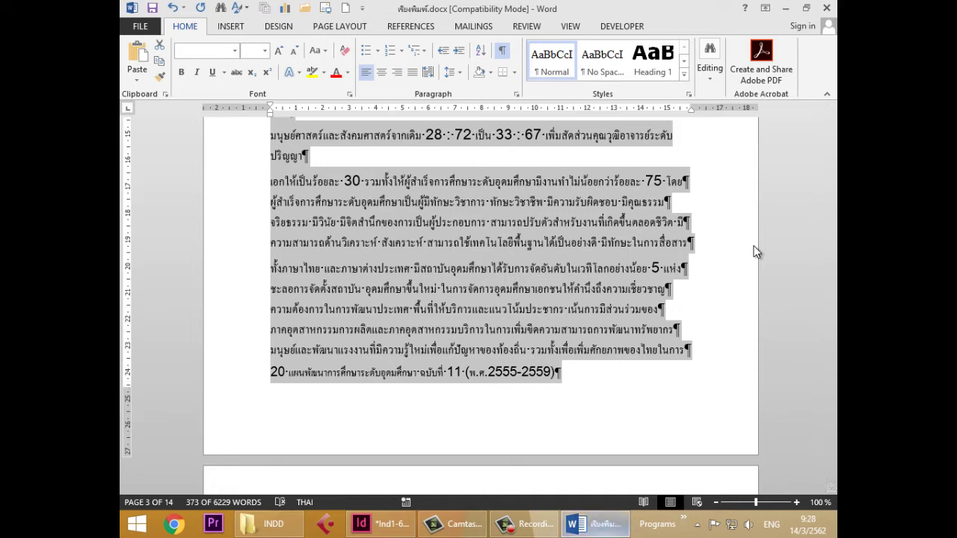
pyautogui.click(381, 523)
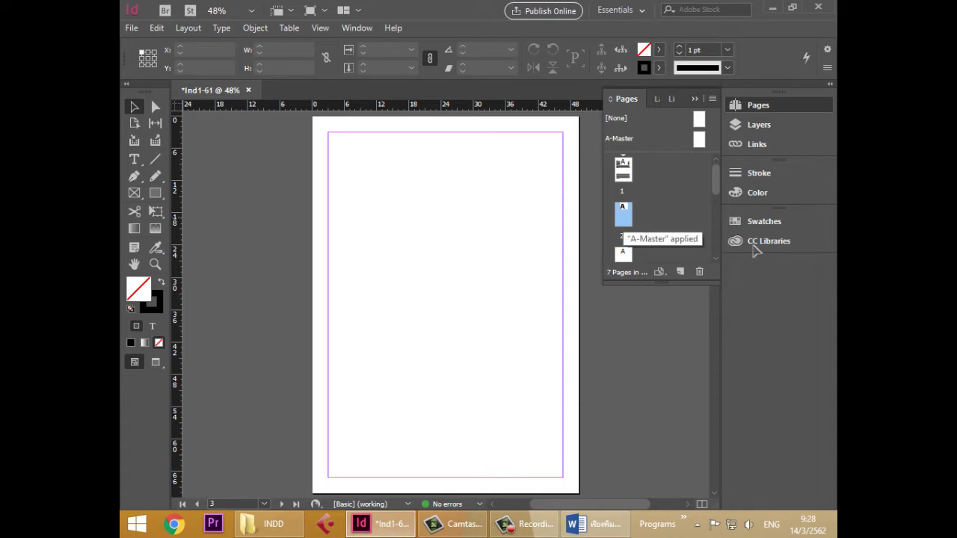
pyautogui.press('t')
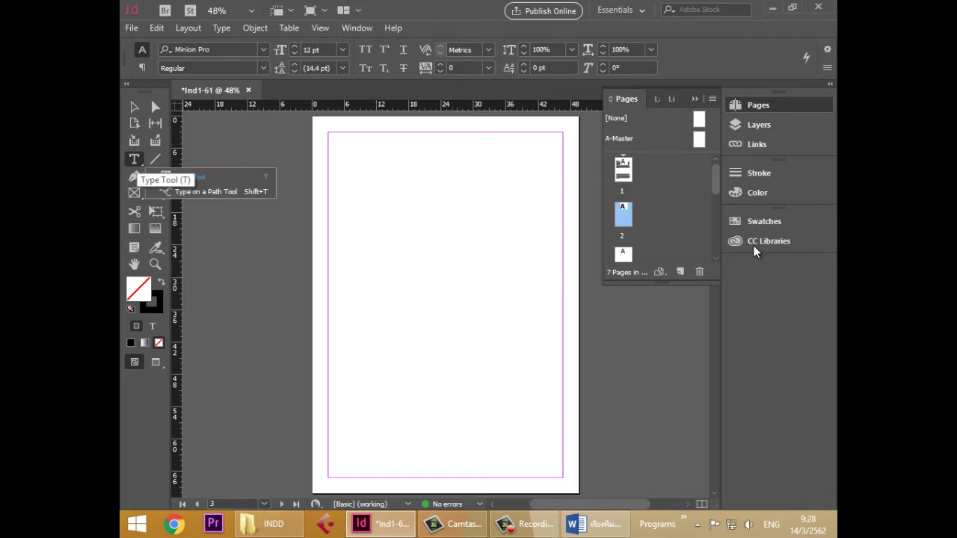
pyautogui.moveTo(754, 251); pyautogui.dragTo(755, 251)
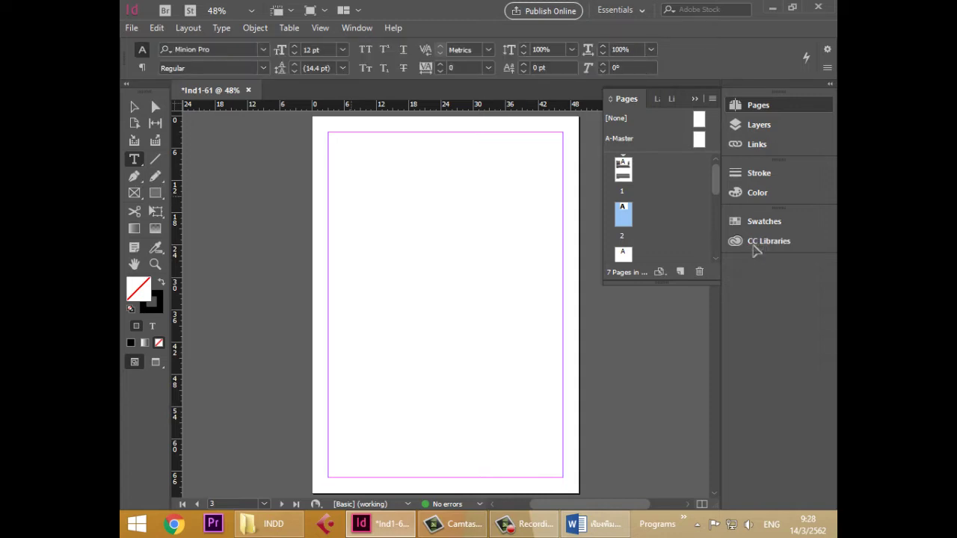
pyautogui.hotkey('ctrl', 'v')
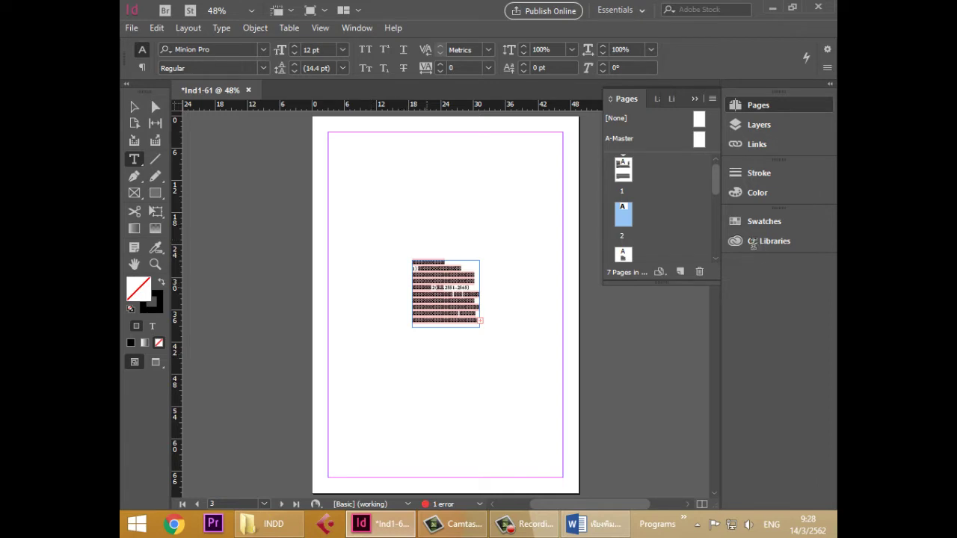
pyautogui.press('Escape')
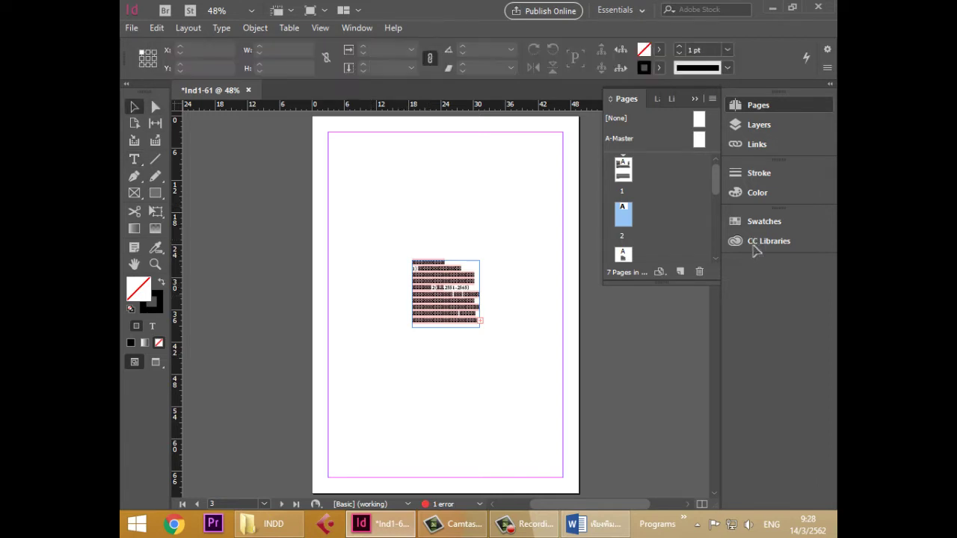
pyautogui.press('Delete')
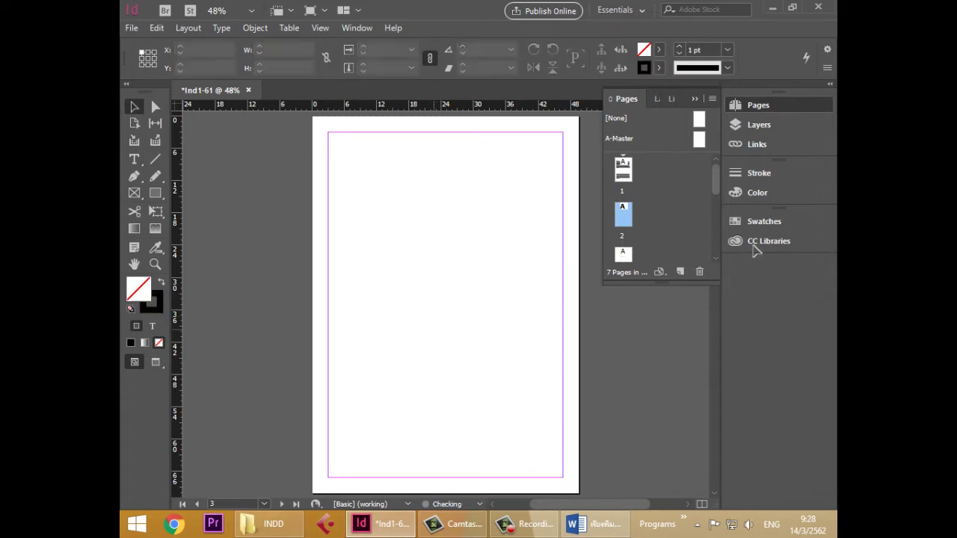
# - Draw a tall text frame over the left half of page 3, down to the bottom margin, and paste the copied Word text into it
pyautogui.press('t')
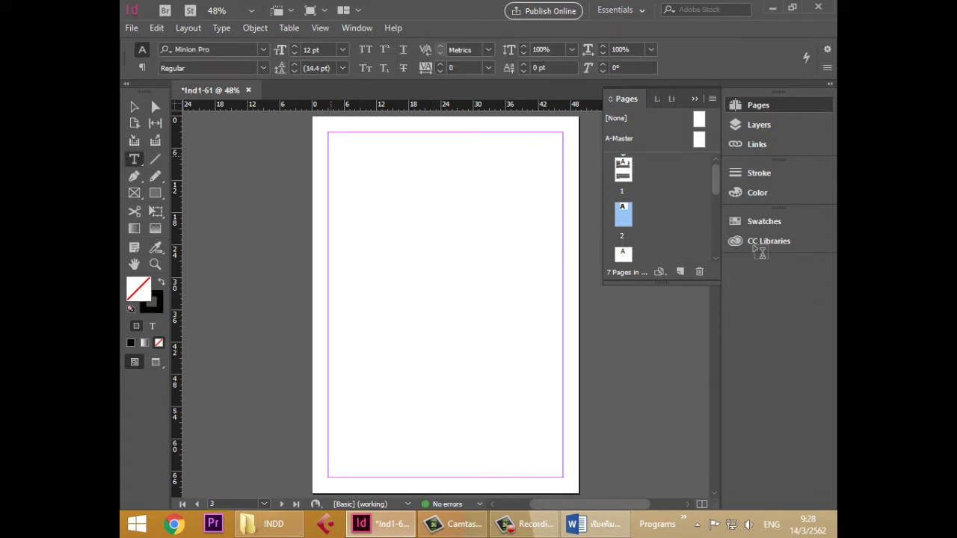
pyautogui.hotkey('ctrl', 'z')
pyautogui.moveTo(527, 279); pyautogui.dragTo(452, 477)
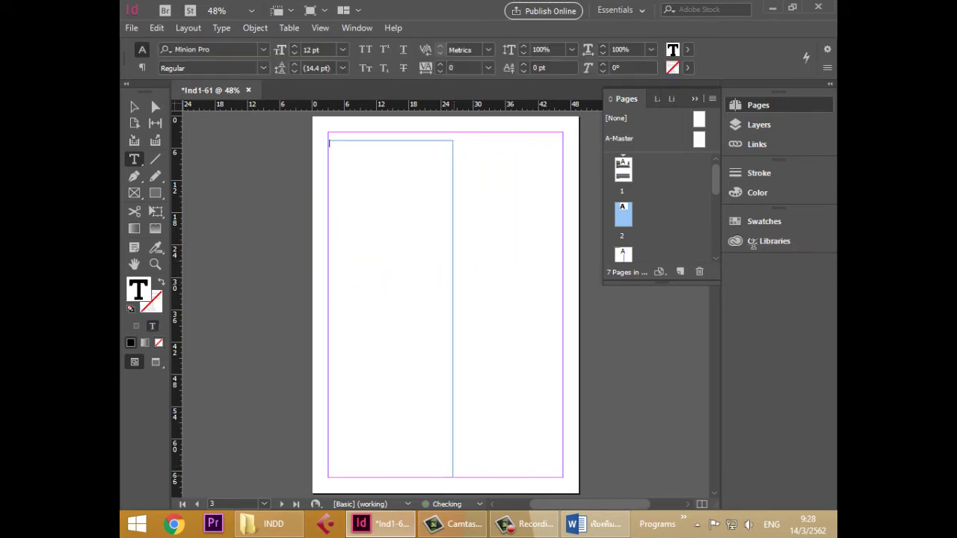
pyautogui.hotkey('ctrl', 'v')
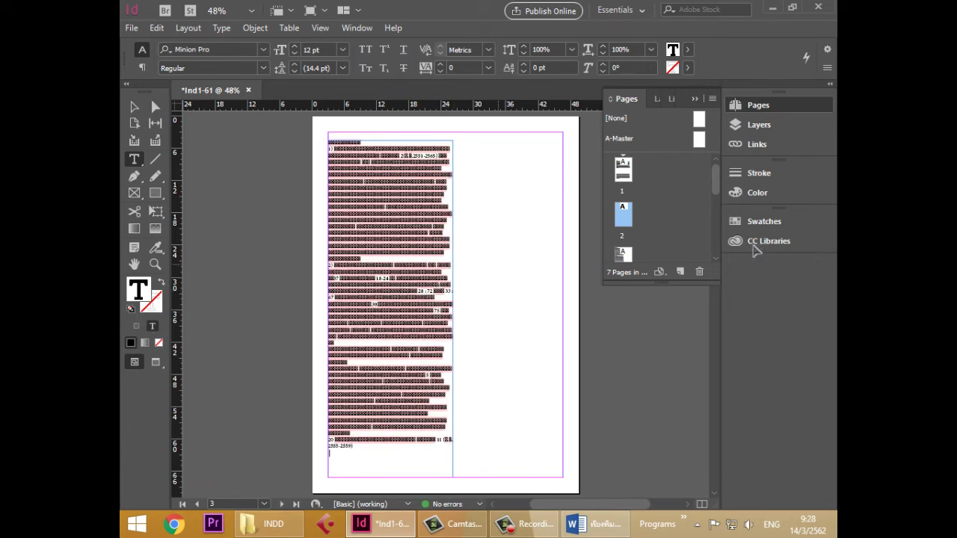
# - Set the font of all the pasted text to TH Niramit AS Regular
pyautogui.hotkey('ctrl', 'a')
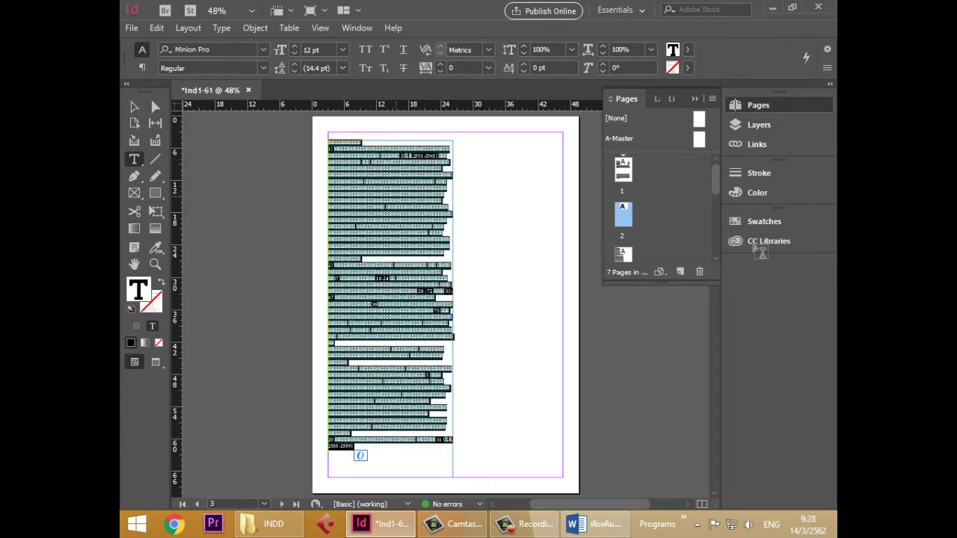
pyautogui.hotkey('ctrl', '6')
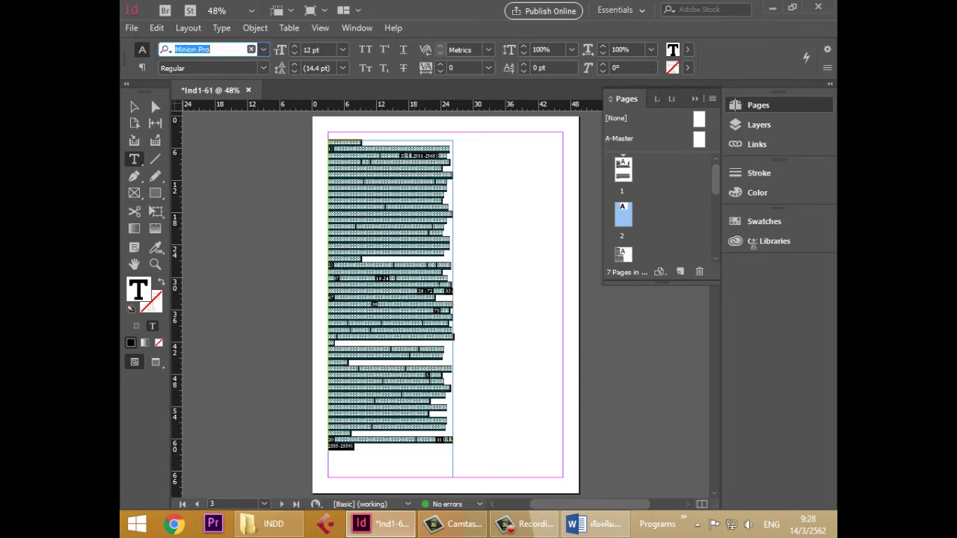
pyautogui.write('th n')
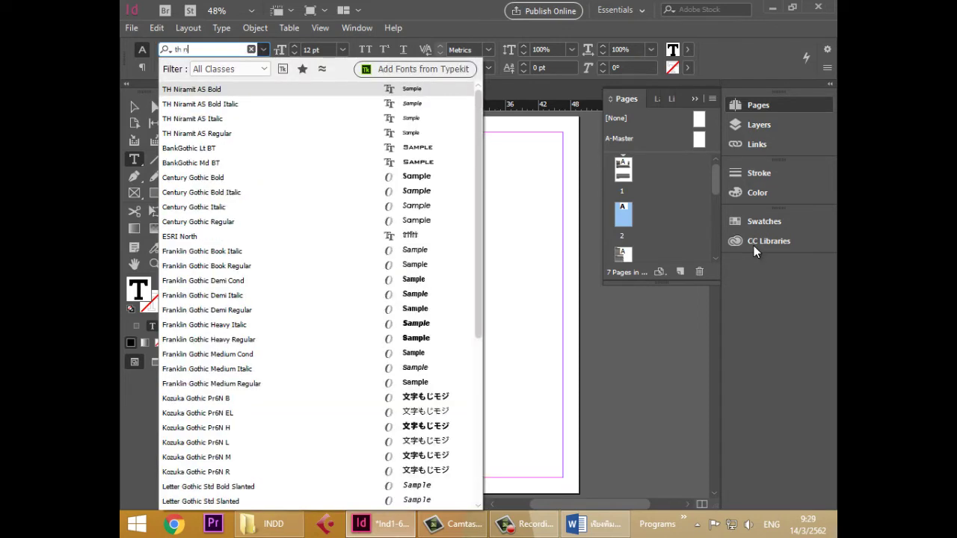
pyautogui.press('Down')
pyautogui.press('Down')
pyautogui.press('Down')
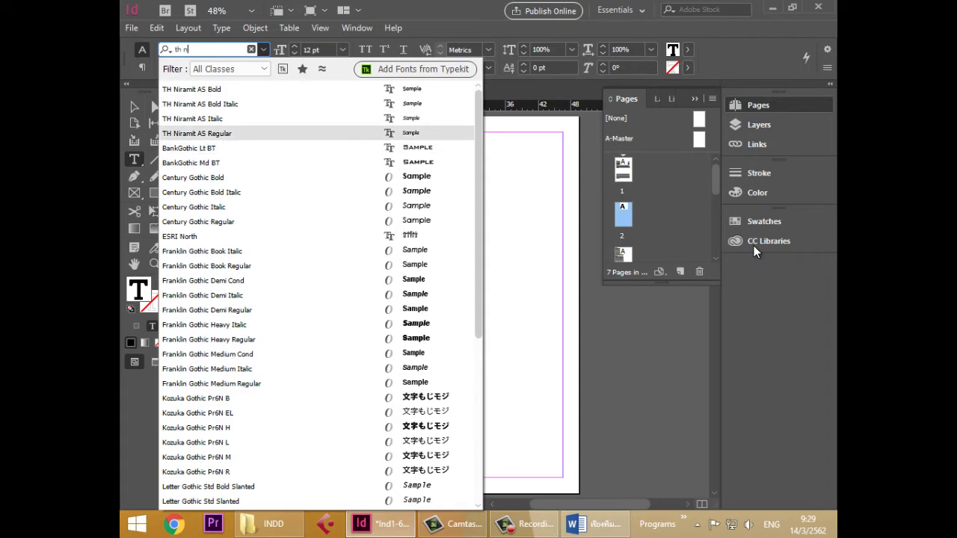
pyautogui.press('Return')
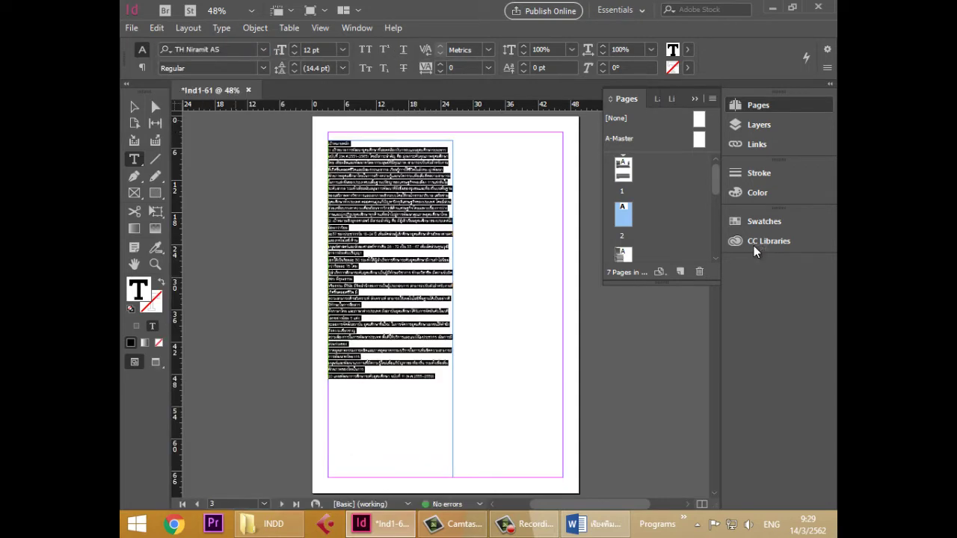
# - Set the font size of all the pasted text on page 3 to 16 pt
pyautogui.click(343, 49)
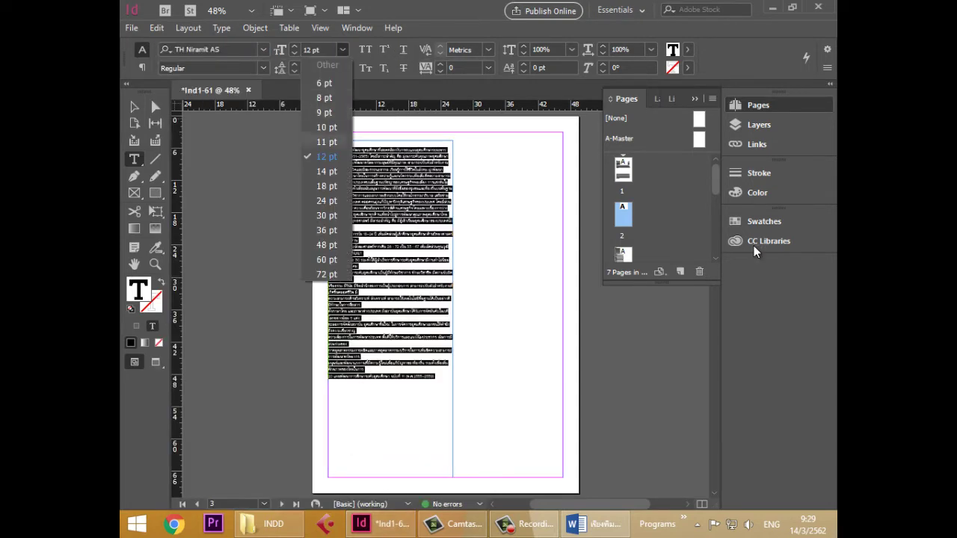
pyautogui.press('Up')
pyautogui.press('Up')
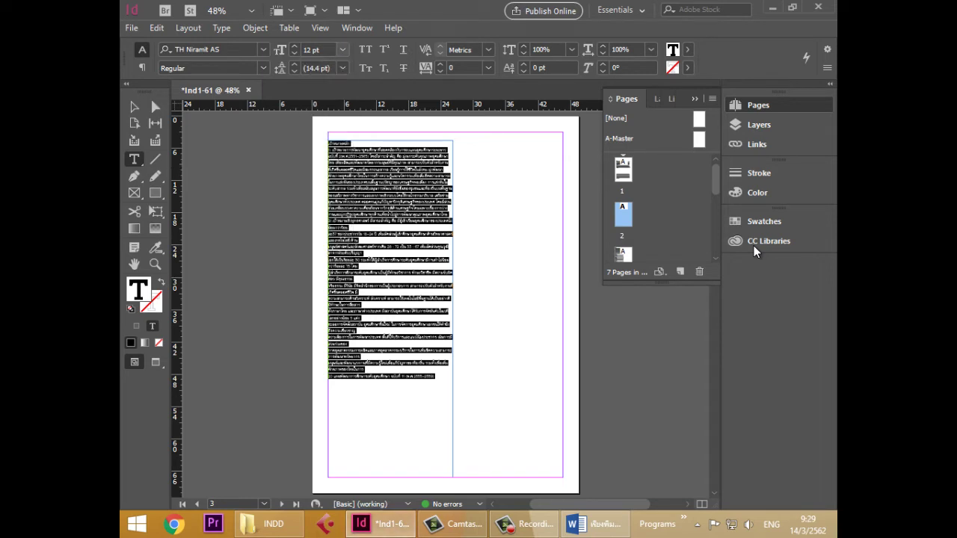
pyautogui.press('Return')
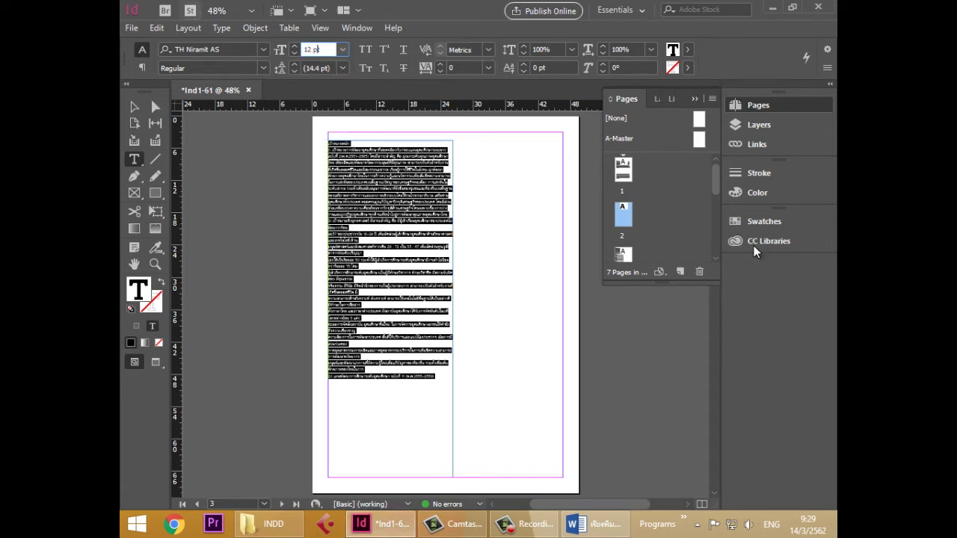
pyautogui.press('Return')
pyautogui.write('16')
pyautogui.press('Return')
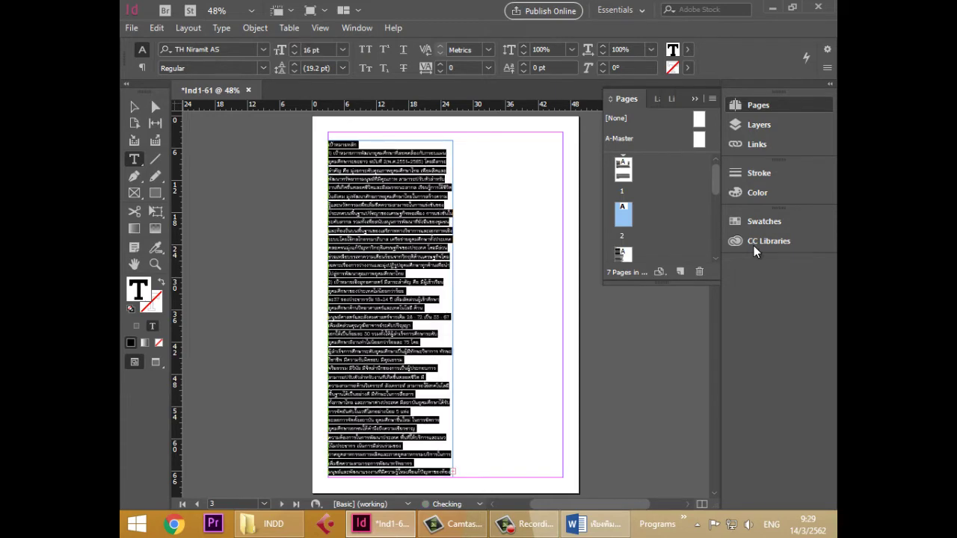
# - Thread the overset text from the page 3 frame into a new frame drawn beside it, about 19p0 wide and 31p4 high
pyautogui.scroll(-3, 753, 245)
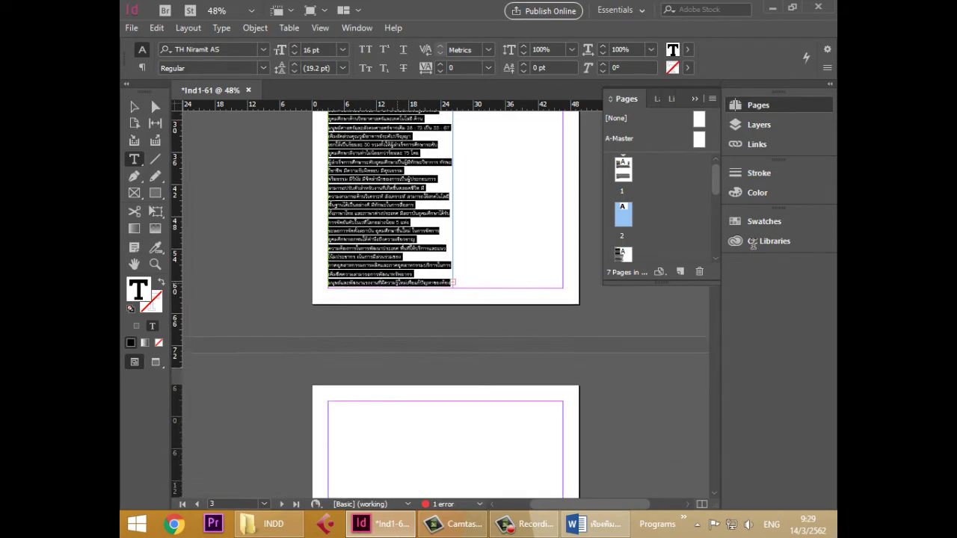
pyautogui.scroll(5, 446, 299)
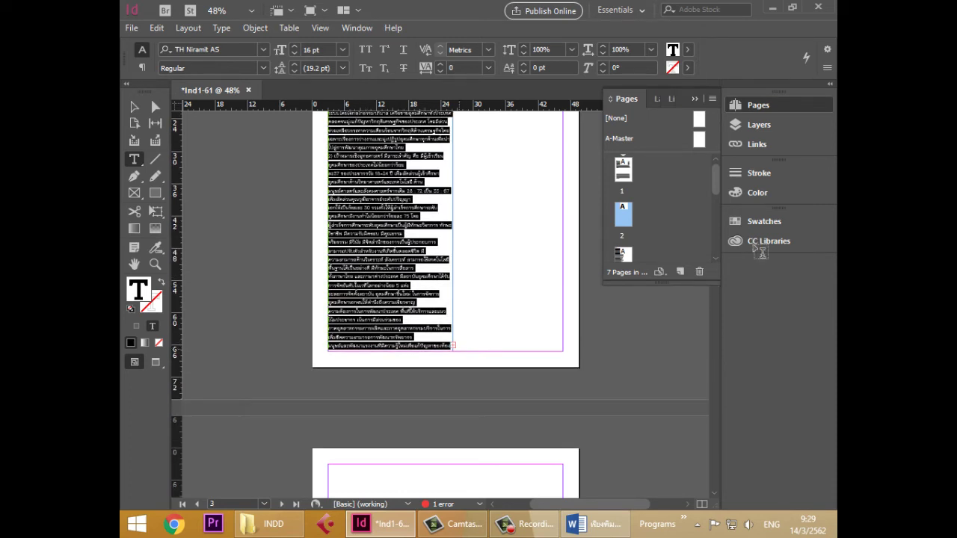
pyautogui.hotkey('ctrl', 'shift', 'a')
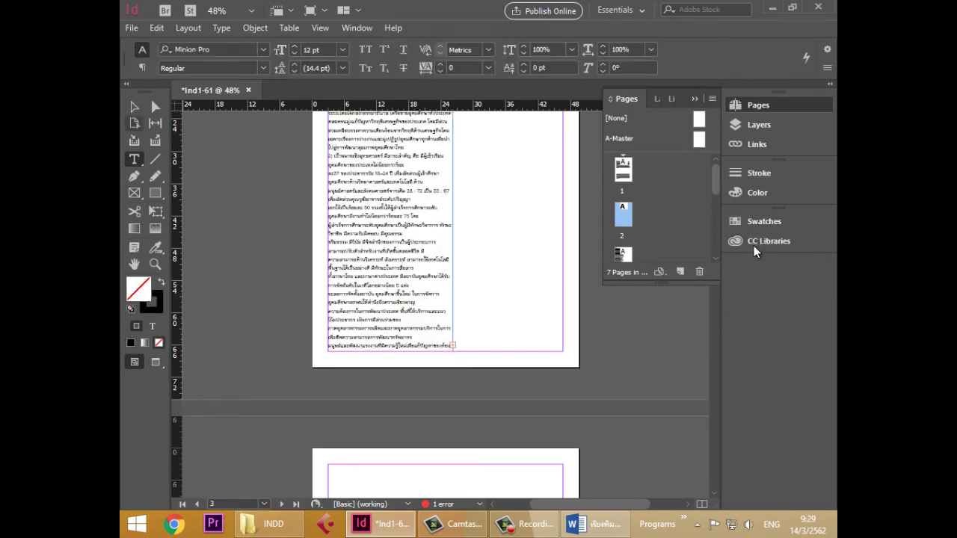
pyautogui.press('v')
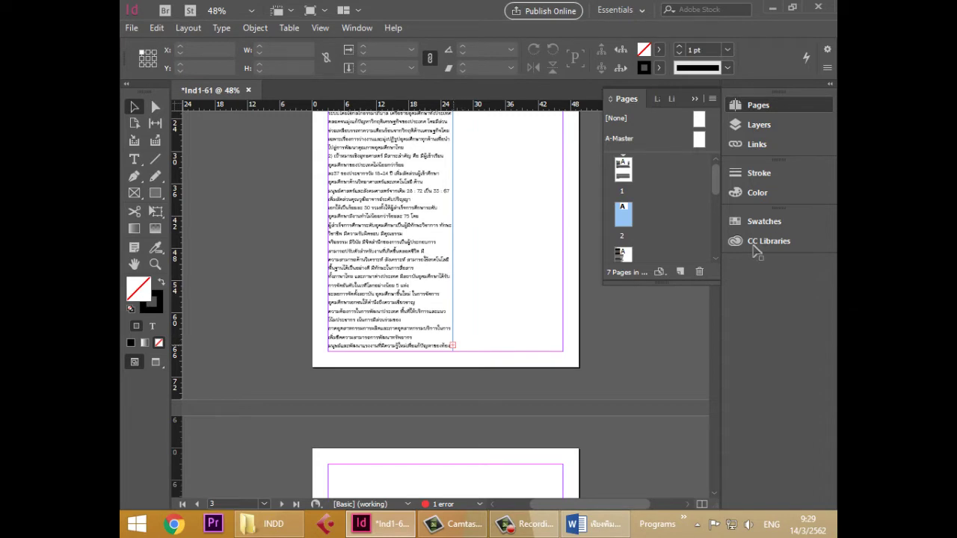
pyautogui.scroll(4, 755, 250)
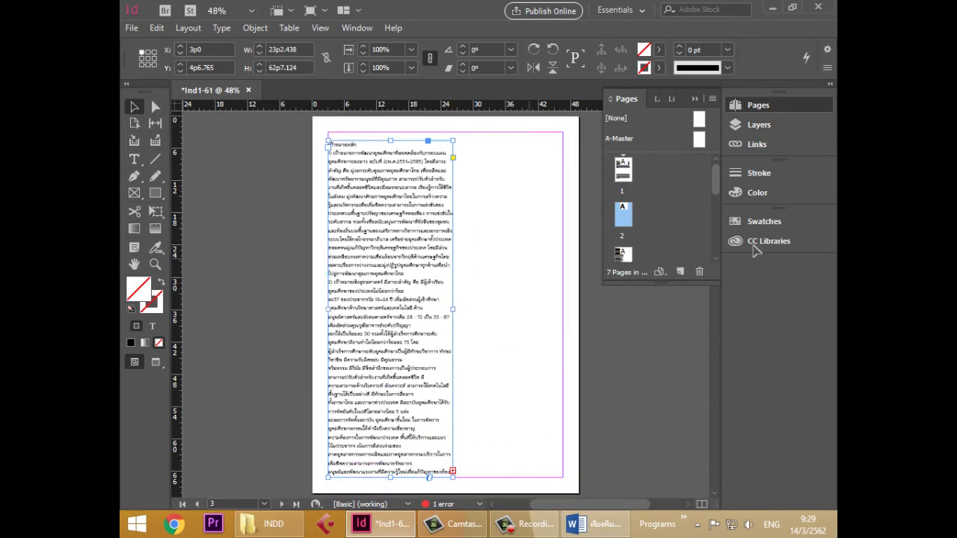
pyautogui.scroll(-5, 755, 251)
pyautogui.click(453, 314)
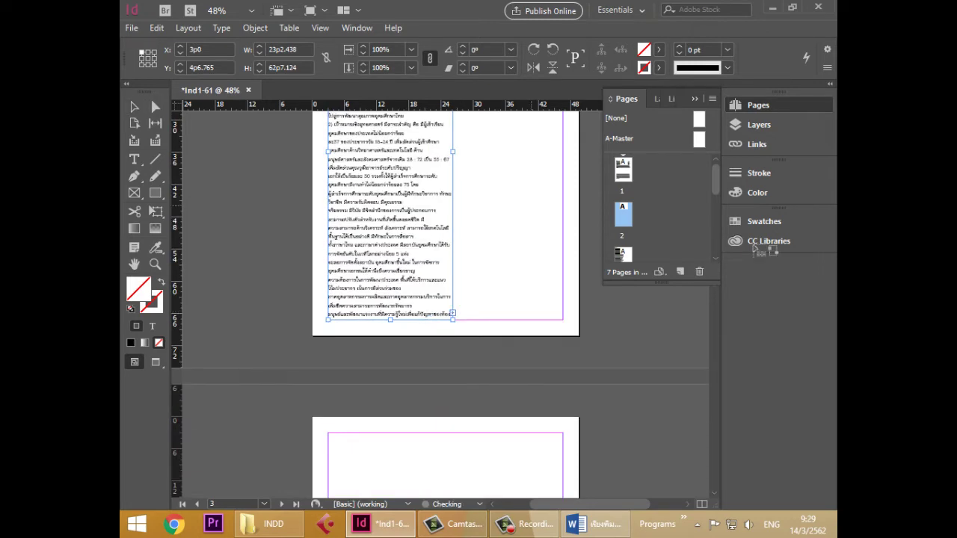
pyautogui.scroll(4, 490, 199)
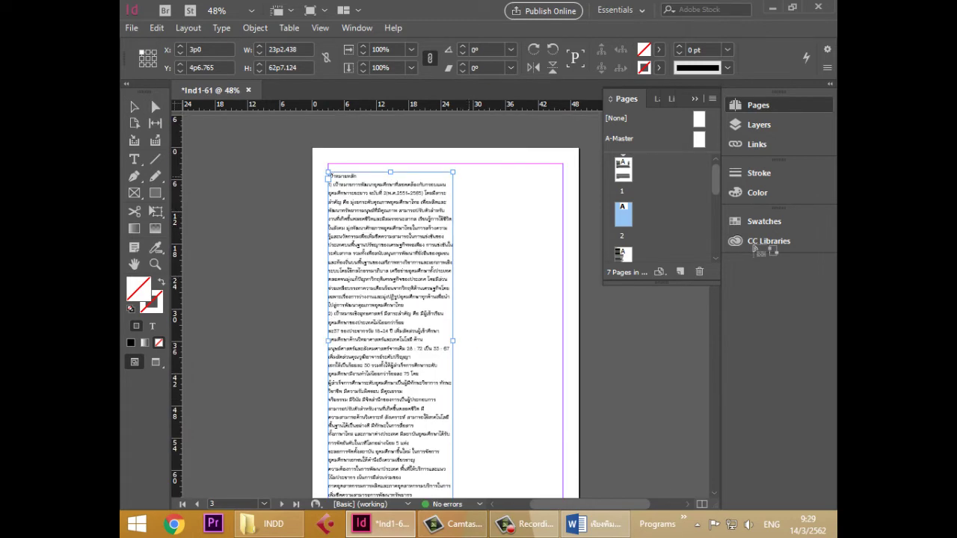
pyautogui.moveTo(461, 172); pyautogui.dragTo(552, 262)
pyautogui.moveTo(760, 254); pyautogui.dragTo(753, 246)
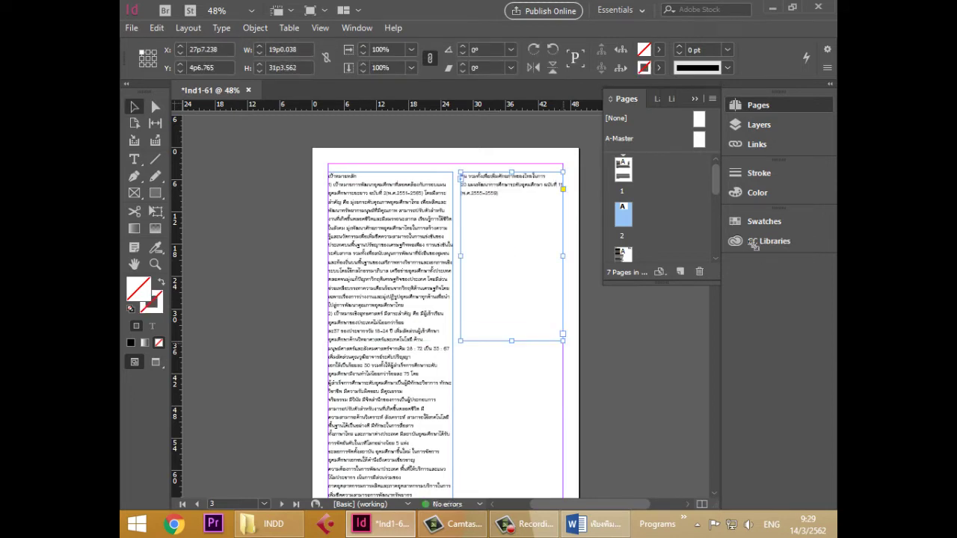
# - Shorten the first text frame on page 3 from its lower edge to a height of about 49p2
pyautogui.scroll(-2, 564, 334)
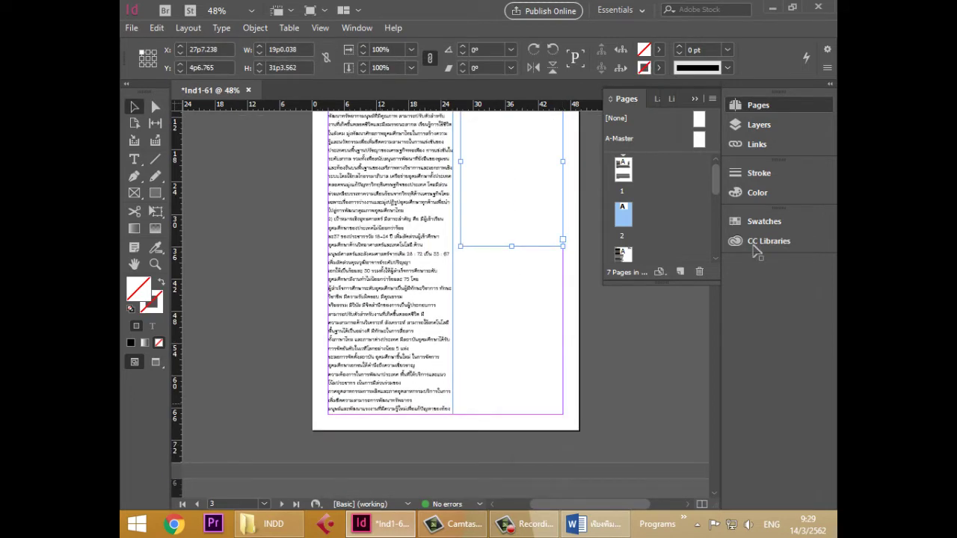
pyautogui.click(390, 409)
pyautogui.moveTo(391, 415); pyautogui.dragTo(390, 343)
pyautogui.scroll(2, 406, 336)
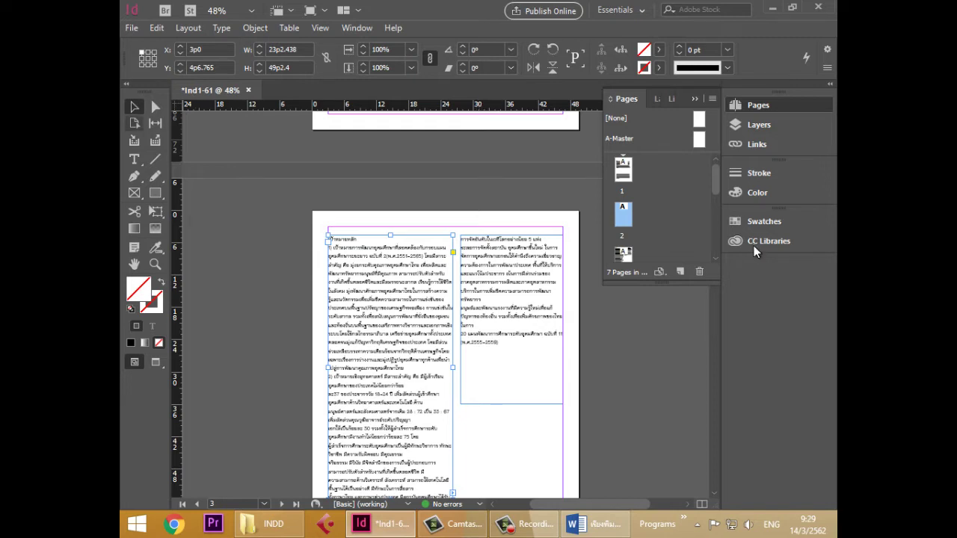
# - Select all the threaded text, try the Digital Publishing workspace and return to Essentials, and deselect the text
pyautogui.press('p')
pyautogui.press('t')
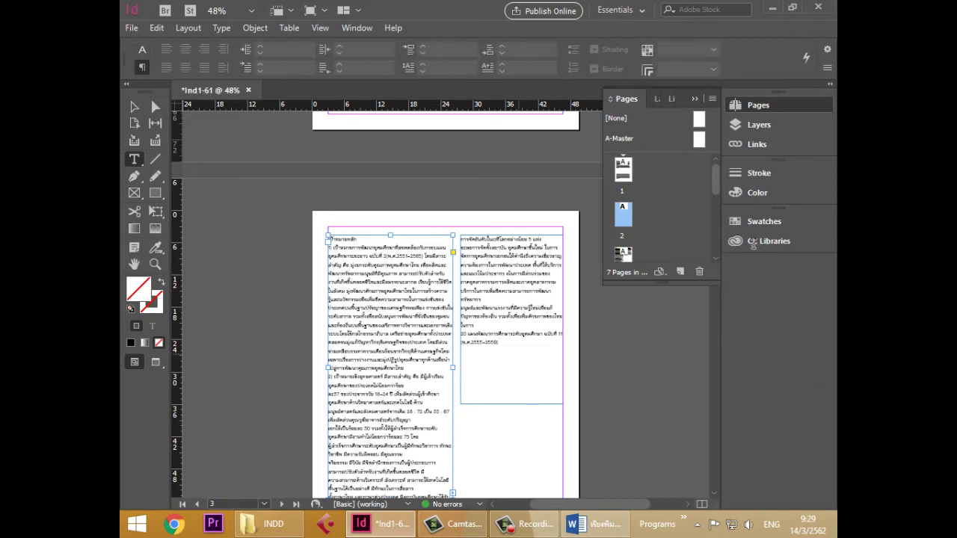
pyautogui.hotkey('ctrl', 'a')
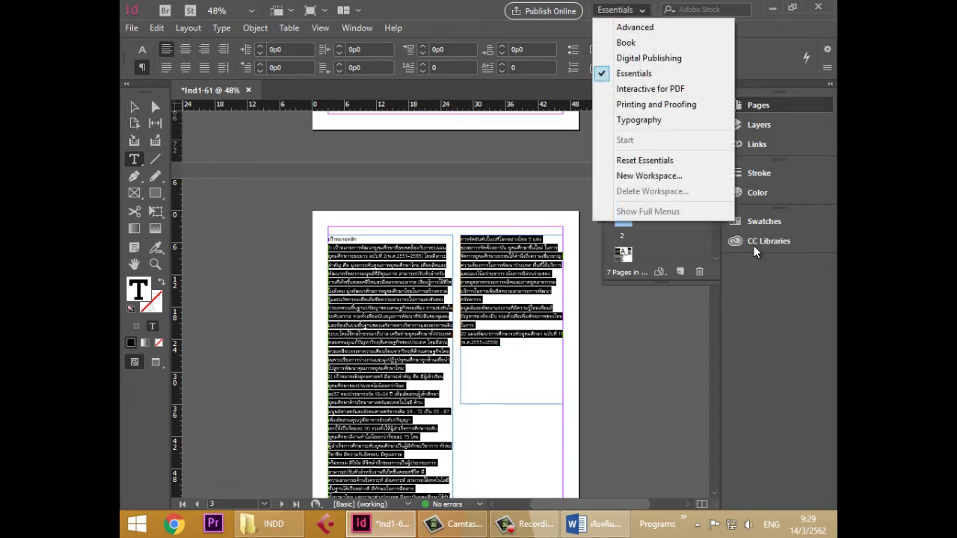
pyautogui.press('Up')
pyautogui.press('Return')
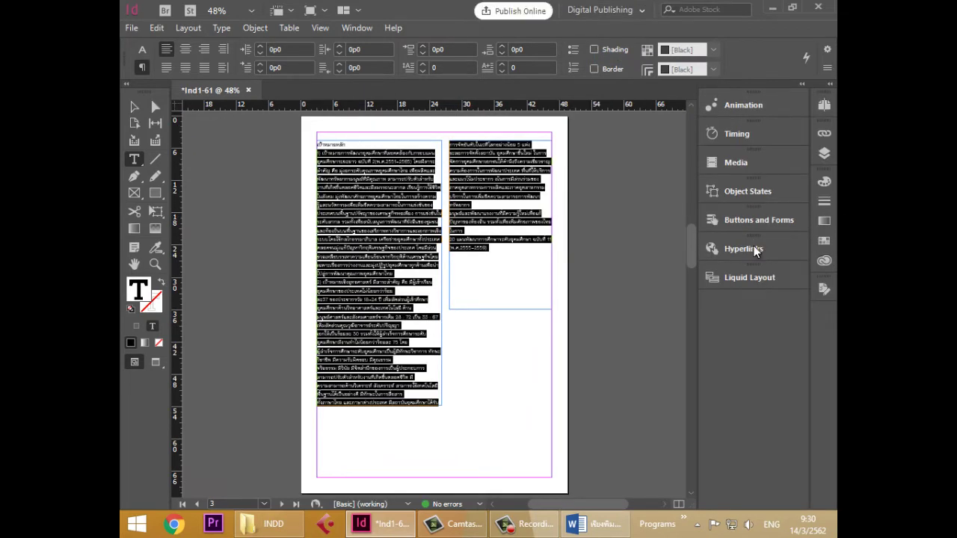
pyautogui.press('Up')
pyautogui.press('Down')
pyautogui.press('Down')
pyautogui.press('Return')
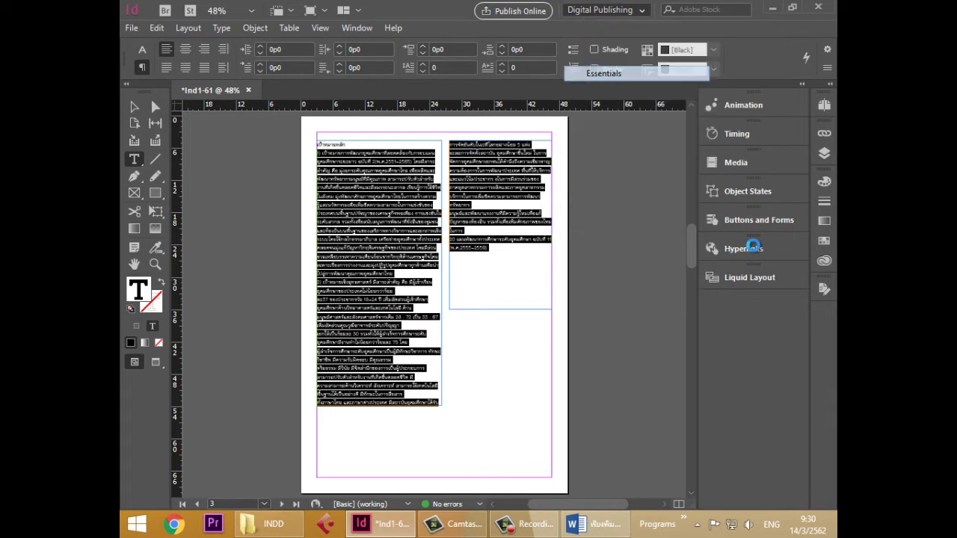
pyautogui.click(377, 282)
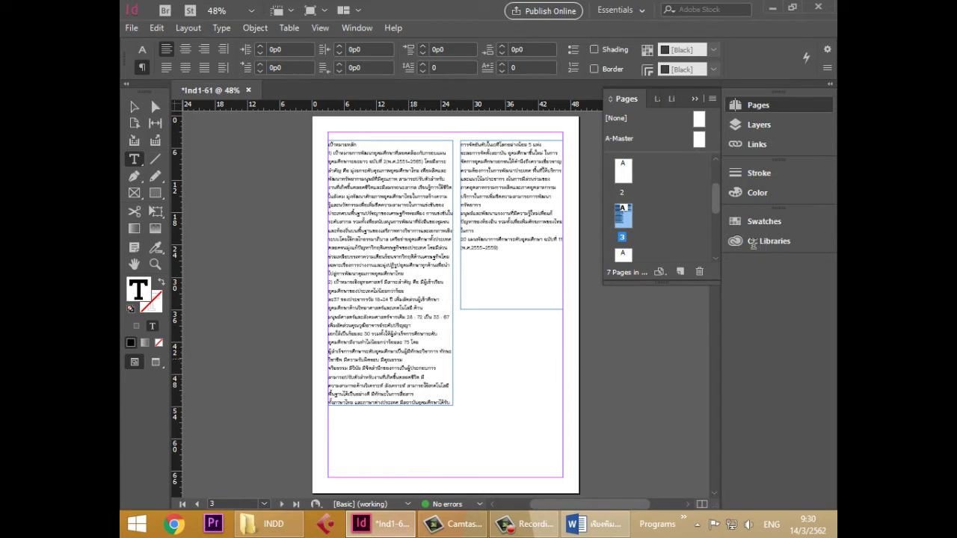
# - Draw an ellipse about 28p2 wide and 24p10 high in the upper half of page 4 with the Ellipse tool
pyautogui.scroll(-2, 753, 244)
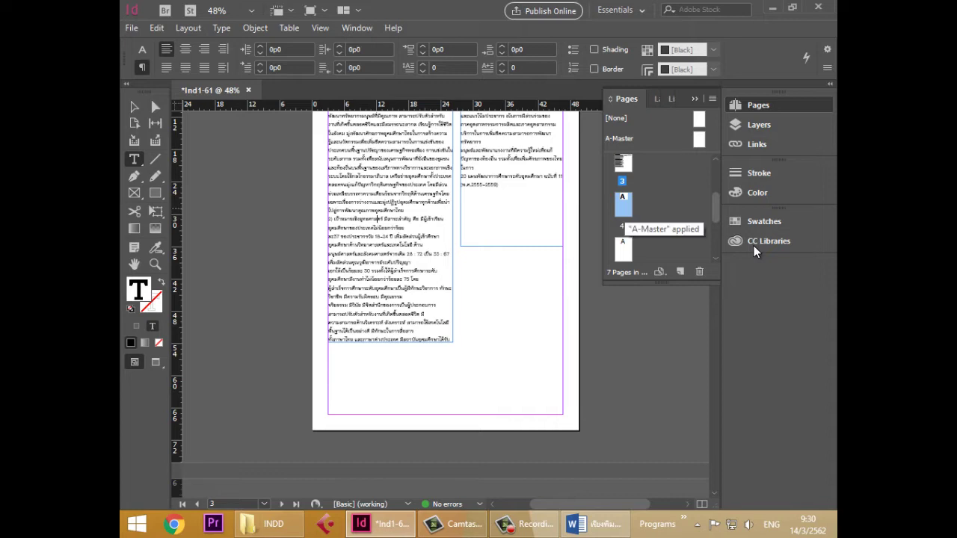
pyautogui.hotkey('shift', 'pagedown')
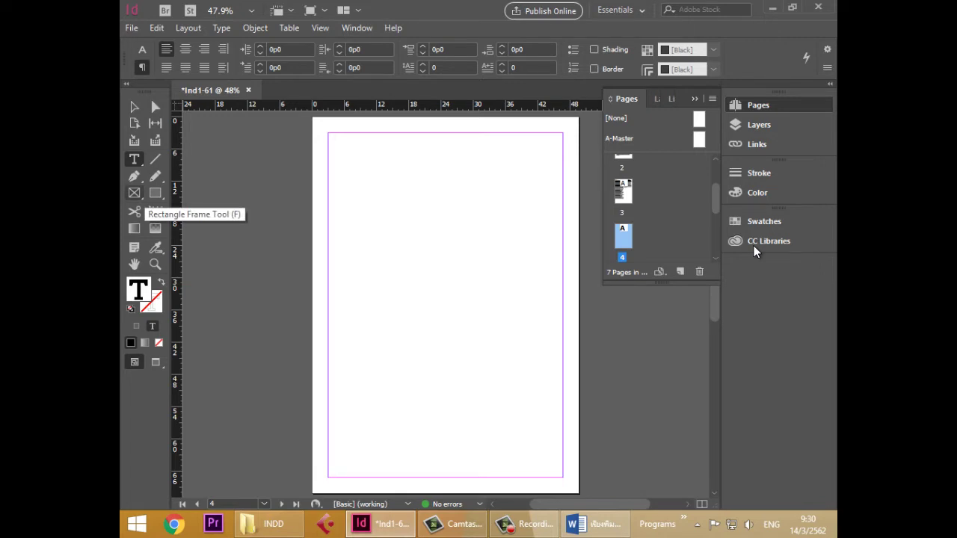
pyautogui.click(155, 193)
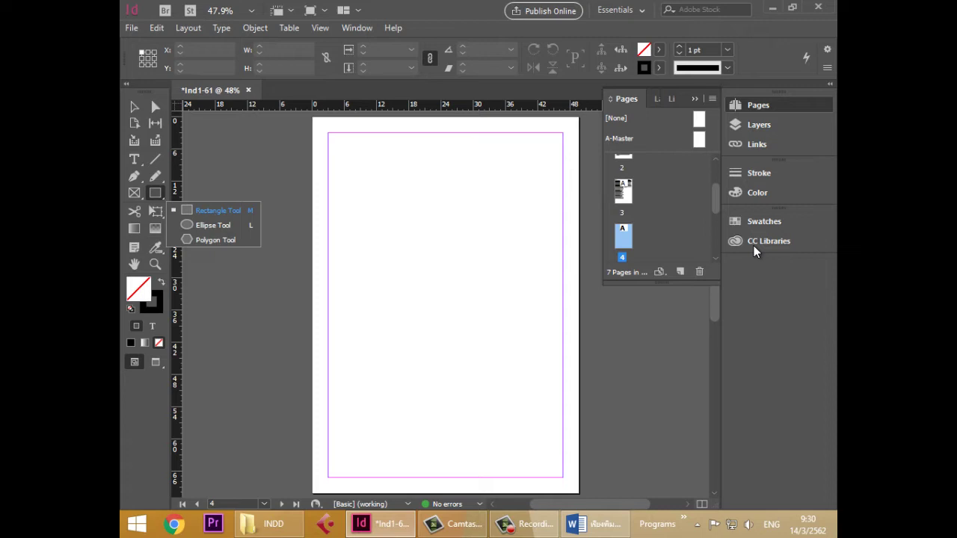
pyautogui.click(213, 225)
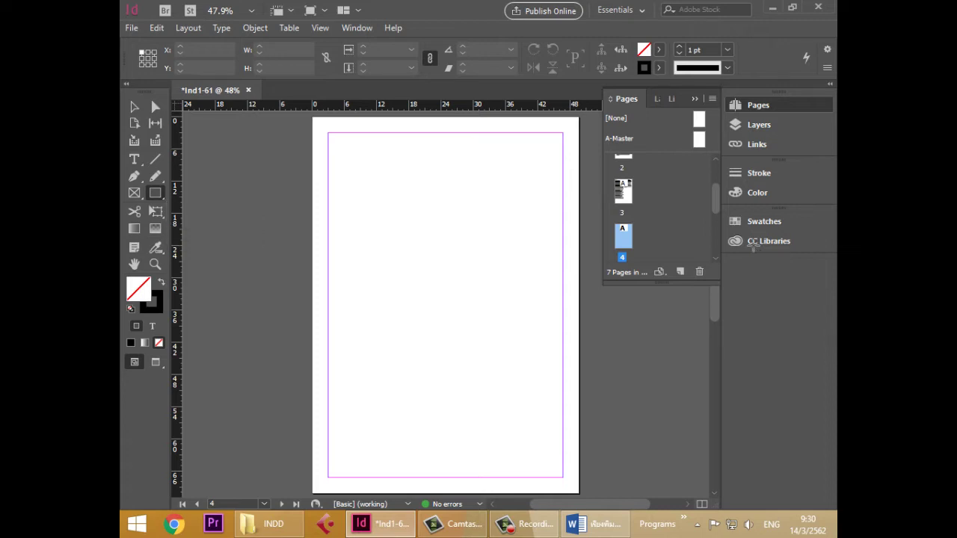
pyautogui.moveTo(384, 171); pyautogui.dragTo(536, 305)
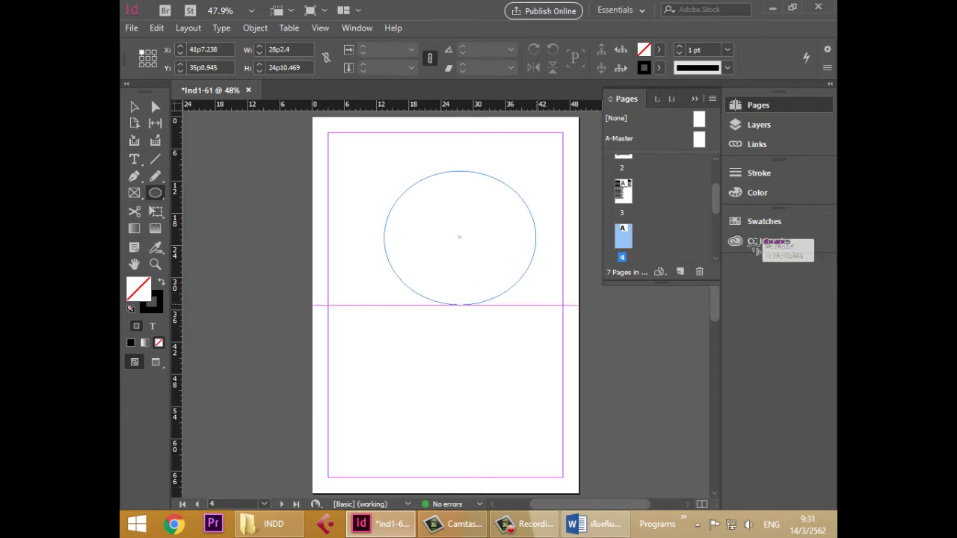
# - Stretch the ellipse leftward and upward to about 32p5 wide and 29p10 high
pyautogui.press('v')
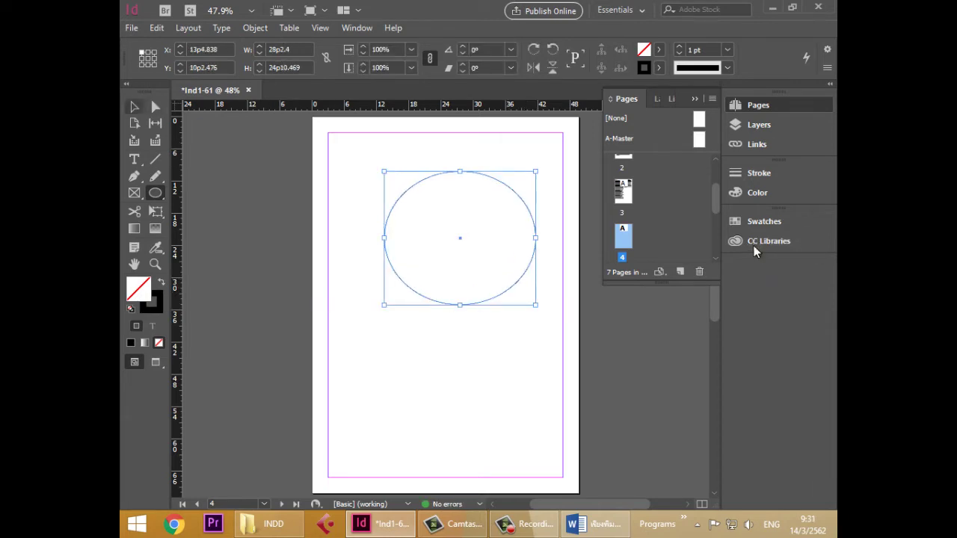
pyautogui.press('v')
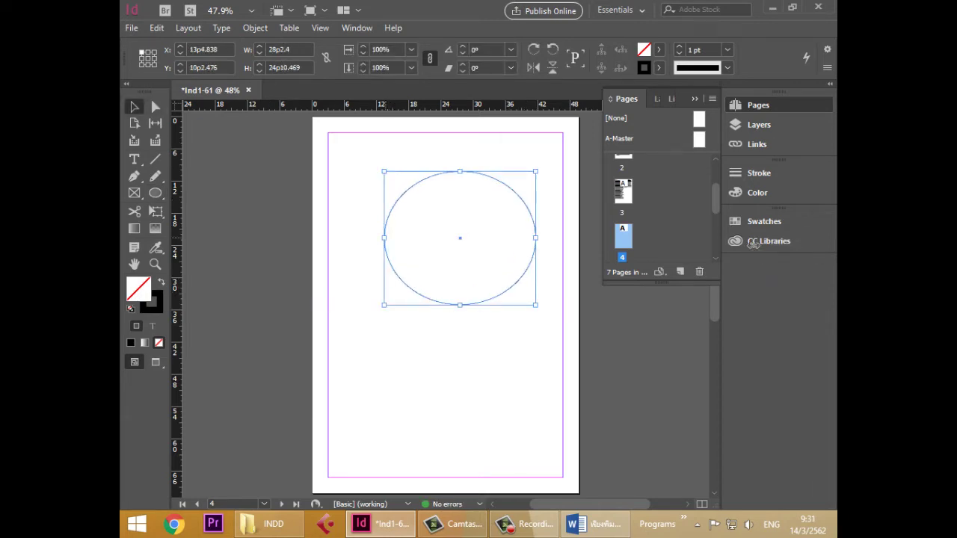
pyautogui.moveTo(385, 238); pyautogui.dragTo(362, 239)
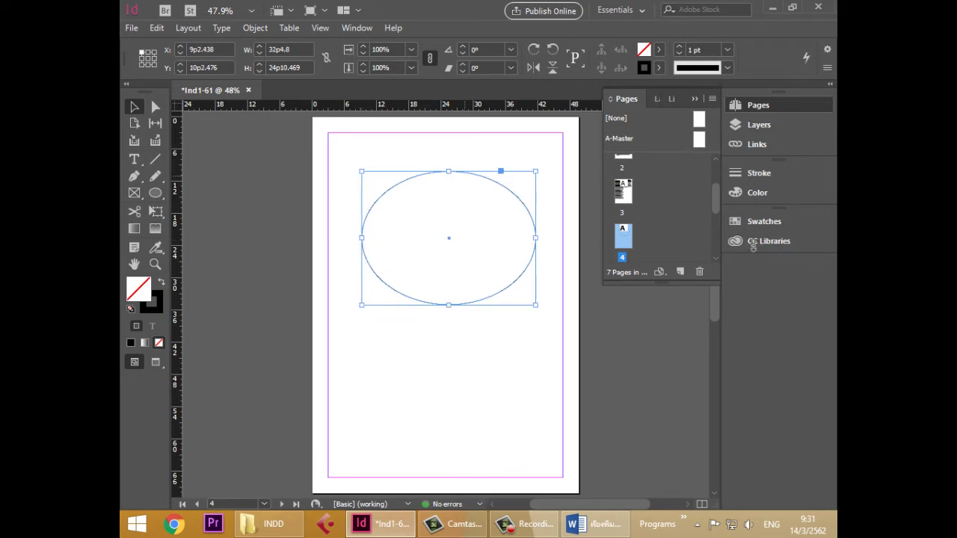
pyautogui.moveTo(449, 172); pyautogui.dragTo(454, 145)
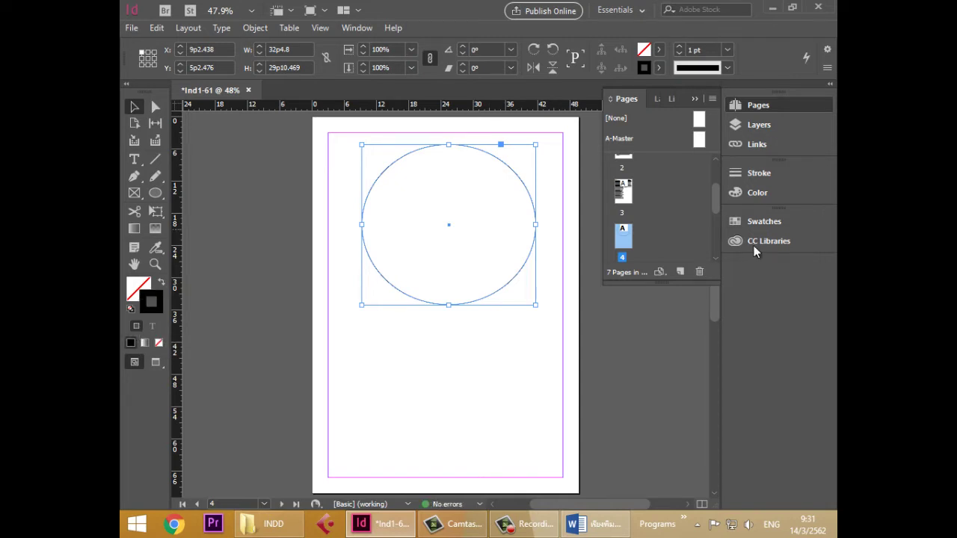
# - Set the ellipse's stroke weight to 0 pt
pyautogui.press('F10')
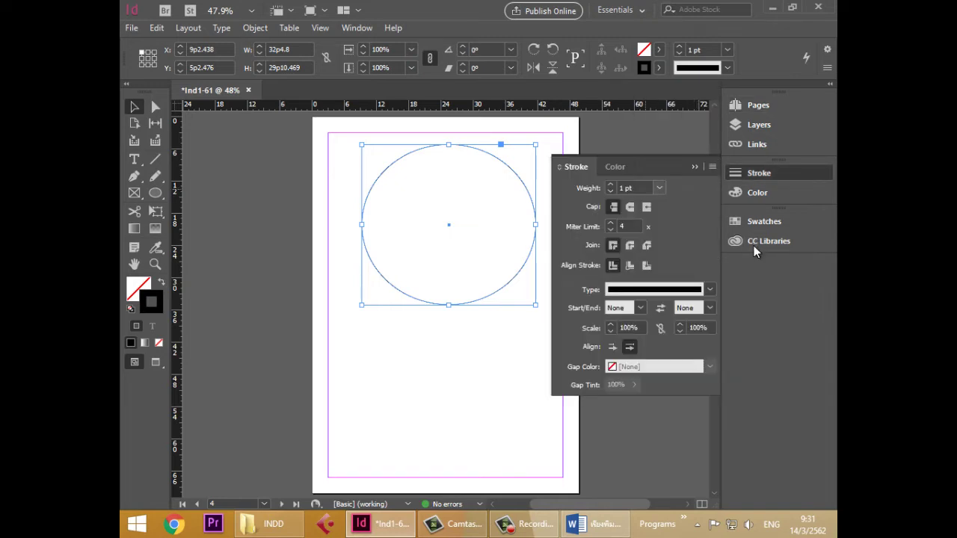
pyautogui.click(659, 188)
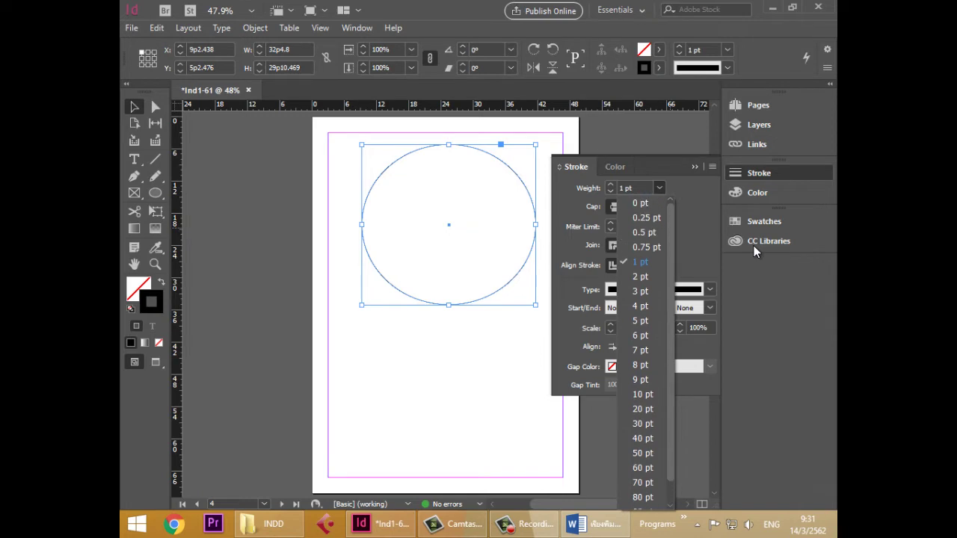
pyautogui.press('Escape')
pyautogui.hotkey('ctrl', 'shift', 'a')
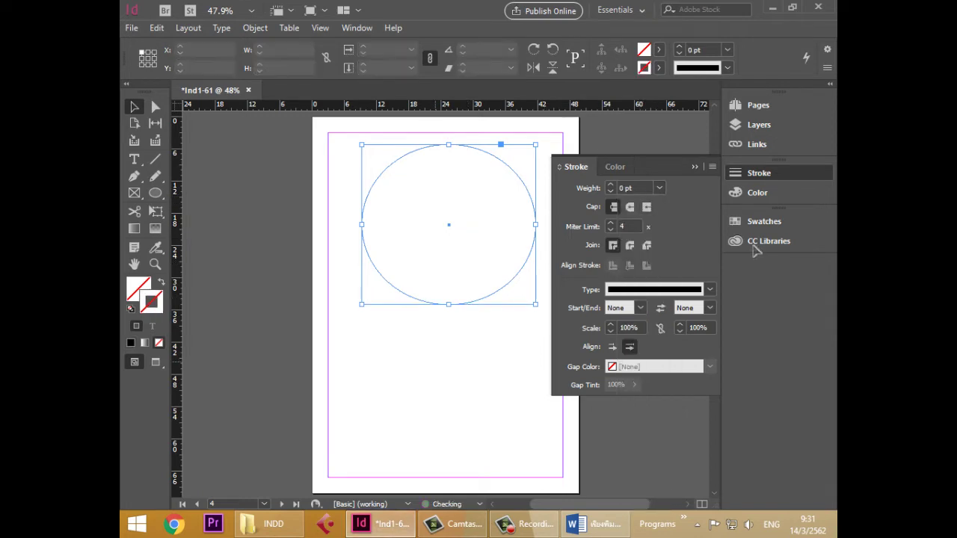
pyautogui.hotkey('ctrl', 'a')
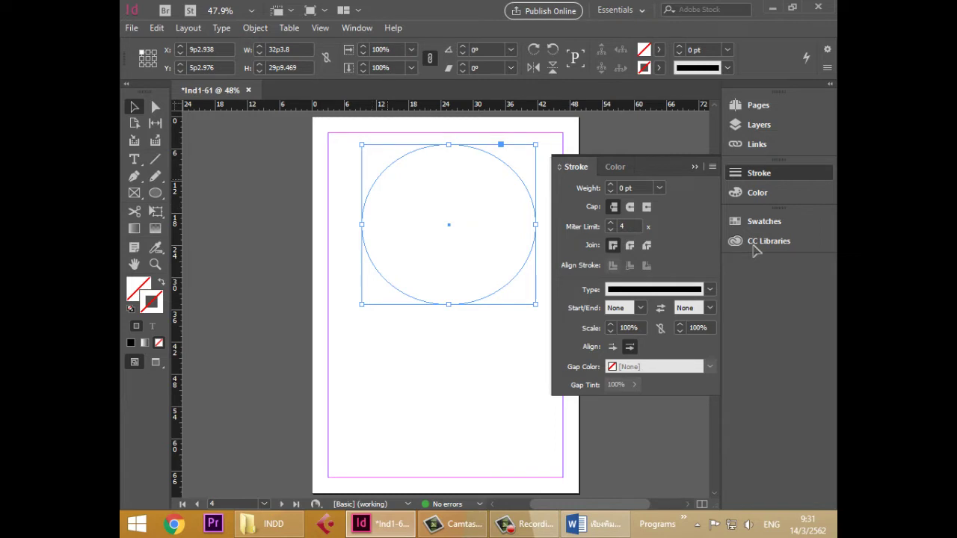
# - Draw an ellipse frame about 29p5 wide and 23p0 high below the ellipse on page 4, and switch to the Word document
pyautogui.press('f')
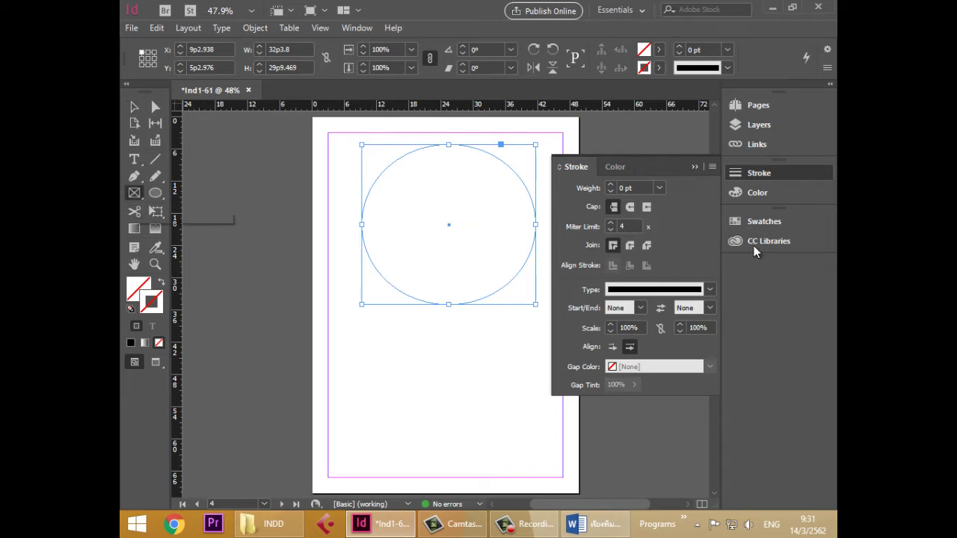
pyautogui.press('Down')
pyautogui.press('Return')
pyautogui.moveTo(372, 336); pyautogui.dragTo(531, 459)
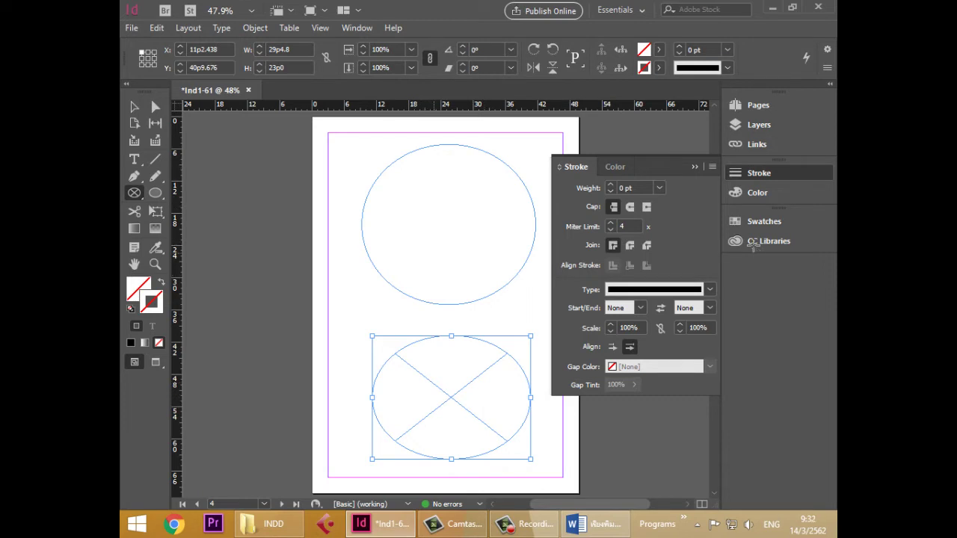
pyautogui.hotkey('alt', 'Tab')
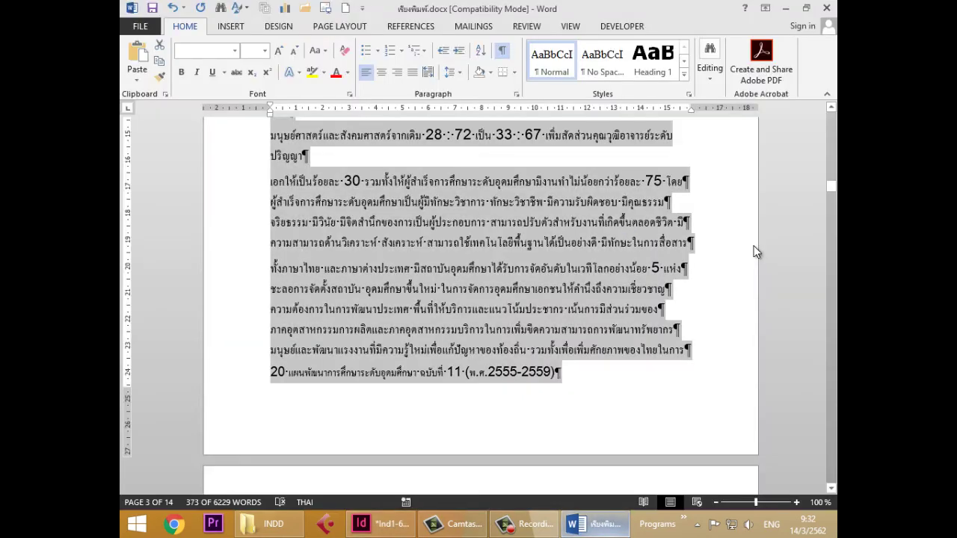
pyautogui.scroll(-3, 755, 251)
pyautogui.scroll(-1, 755, 246)
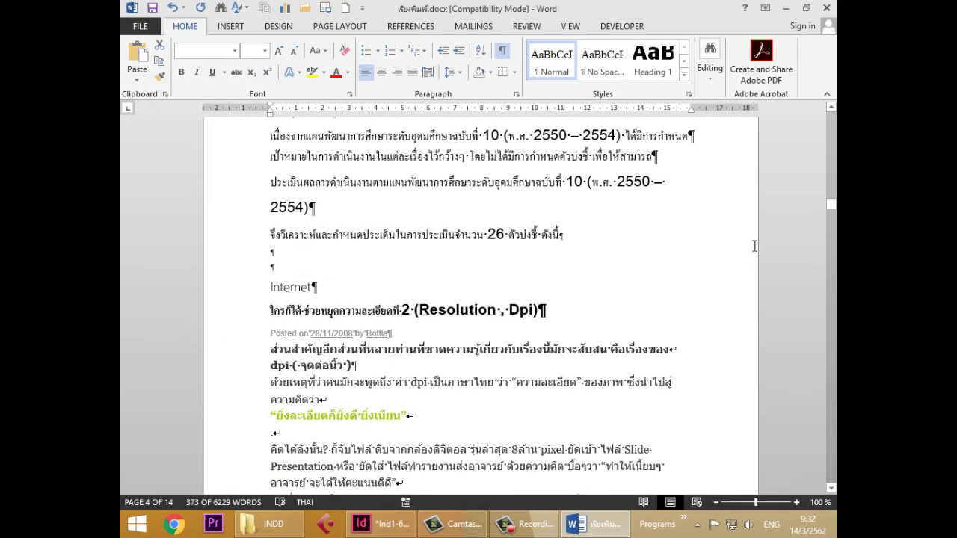
pyautogui.hotkey('shift', 'Down')
pyautogui.hotkey('shift', 'Down')
pyautogui.hotkey('shift', 'Down')
pyautogui.hotkey('shift', 'Down')
pyautogui.hotkey('shift', 'Down')
pyautogui.hotkey('shift', 'Down')
pyautogui.hotkey('shift', 'Down')
pyautogui.hotkey('shift', 'Down')
pyautogui.hotkey('shift', 'Down')
pyautogui.hotkey('shift', 'Down')
pyautogui.hotkey('shift', 'Down')
pyautogui.hotkey('shift', 'Down')
pyautogui.hotkey('shift', 'Down')
pyautogui.hotkey('shift', 'Down')
pyautogui.hotkey('shift', 'Down')
pyautogui.hotkey('shift', 'Down')
pyautogui.hotkey('shift', 'Down')
pyautogui.hotkey('shift', 'Down')
pyautogui.hotkey('shift', 'Down')
pyautogui.hotkey('shift', 'Down')
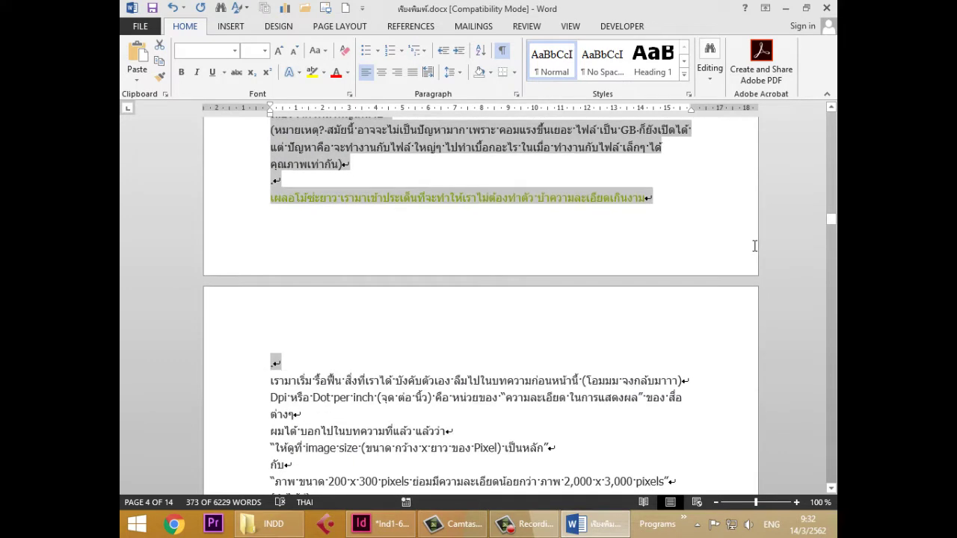
pyautogui.scroll(5, 755, 252)
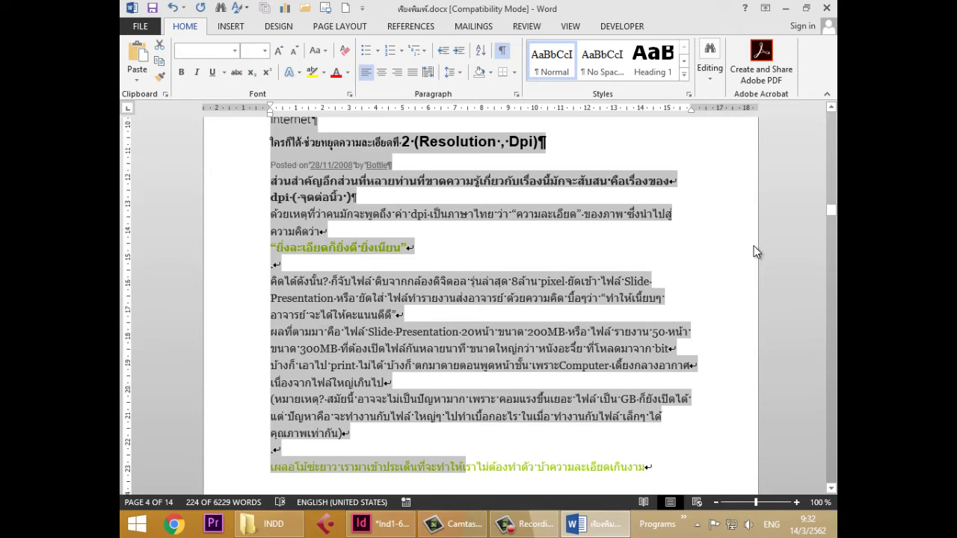
pyautogui.scroll(3, 755, 252)
pyautogui.press('Left')
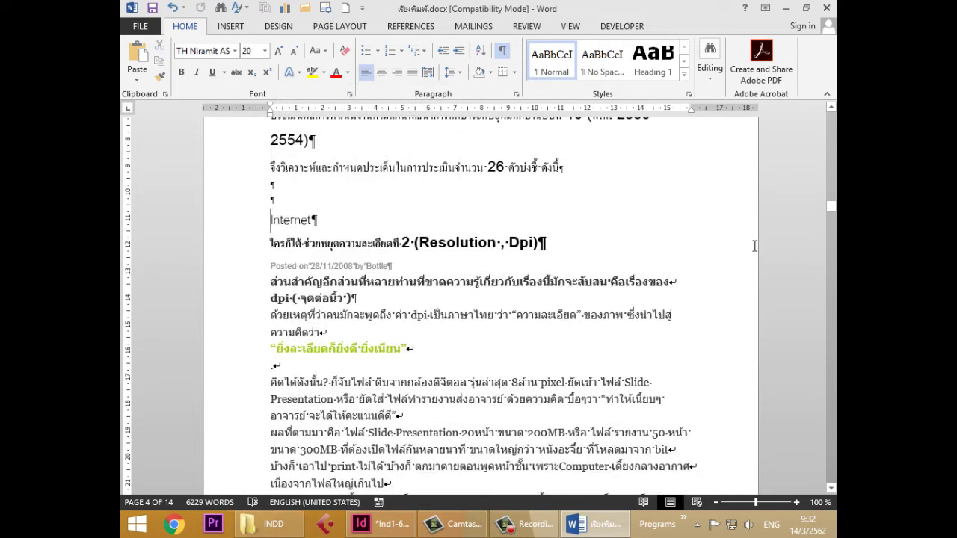
# - Copy the Word article from the "Internet" line through the line ending in "10dpi", and switch to InDesign
pyautogui.hotkey('shift', 'Down')
pyautogui.hotkey('shift', 'Down')
pyautogui.hotkey('shift', 'Down')
pyautogui.hotkey('shift', 'Down')
pyautogui.hotkey('shift', 'Down')
pyautogui.hotkey('shift', 'Down')
pyautogui.hotkey('shift', 'Down')
pyautogui.hotkey('shift', 'Down')
pyautogui.hotkey('shift', 'Down')
pyautogui.hotkey('shift', 'Down')
pyautogui.hotkey('shift', 'Down')
pyautogui.hotkey('shift', 'Down')
pyautogui.hotkey('shift', 'Down')
pyautogui.hotkey('shift', 'Down')
pyautogui.hotkey('shift', 'Down')
pyautogui.hotkey('shift', 'Down')
pyautogui.hotkey('shift', 'Down')
pyautogui.hotkey('shift', 'Down')
pyautogui.hotkey('shift', 'Down')
pyautogui.hotkey('shift', 'Down')
pyautogui.hotkey('shift', 'Down')
pyautogui.hotkey('shift', 'Down')
pyautogui.hotkey('shift', 'Down')
pyautogui.hotkey('shift', 'Down')
pyautogui.hotkey('shift', 'Down')
pyautogui.hotkey('shift', 'Down')
pyautogui.hotkey('shift', 'Down')
pyautogui.hotkey('shift', 'Down')
pyautogui.hotkey('shift', 'Down')
pyautogui.hotkey('shift', 'Down')
pyautogui.hotkey('shift', 'Down')
pyautogui.hotkey('shift', 'Down')
pyautogui.hotkey('shift', 'Down')
pyautogui.hotkey('shift', 'Down')
pyautogui.hotkey('shift', 'Down')
pyautogui.hotkey('shift', 'Down')
pyautogui.hotkey('shift', 'Down')
pyautogui.hotkey('shift', 'Down')
pyautogui.hotkey('shift', 'Down')
pyautogui.hotkey('shift', 'Down')
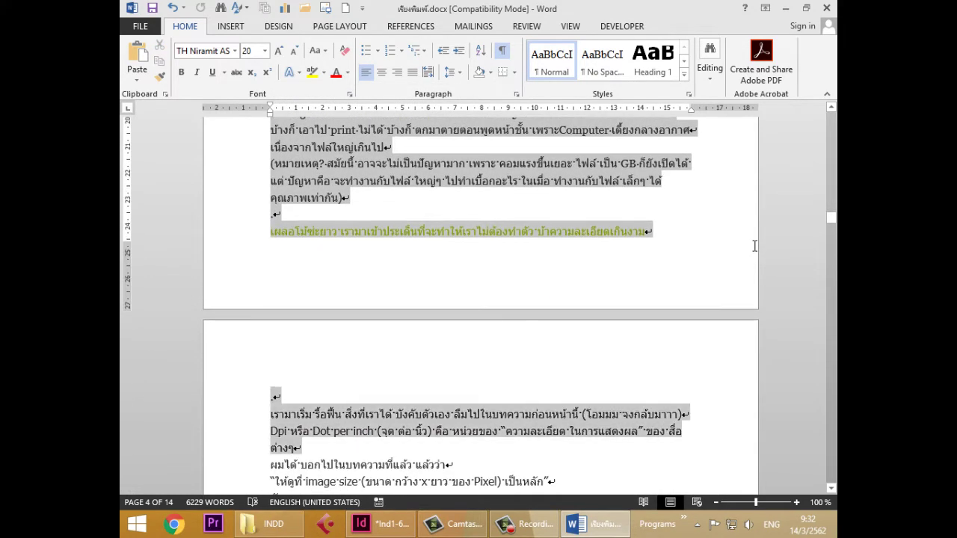
pyautogui.hotkey('shift', 'Up')
pyautogui.hotkey('shift', 'Up')
pyautogui.hotkey('shift', 'Up')
pyautogui.hotkey('shift', 'Up')
pyautogui.hotkey('shift', 'Up')
pyautogui.hotkey('shift', 'Up')
pyautogui.hotkey('shift', 'Up')
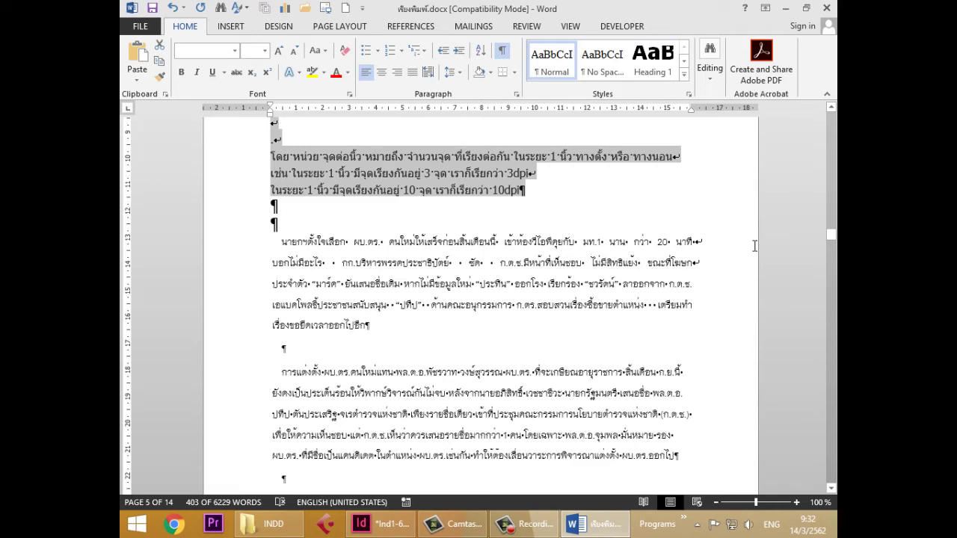
pyautogui.hotkey('alt', 'Tab')
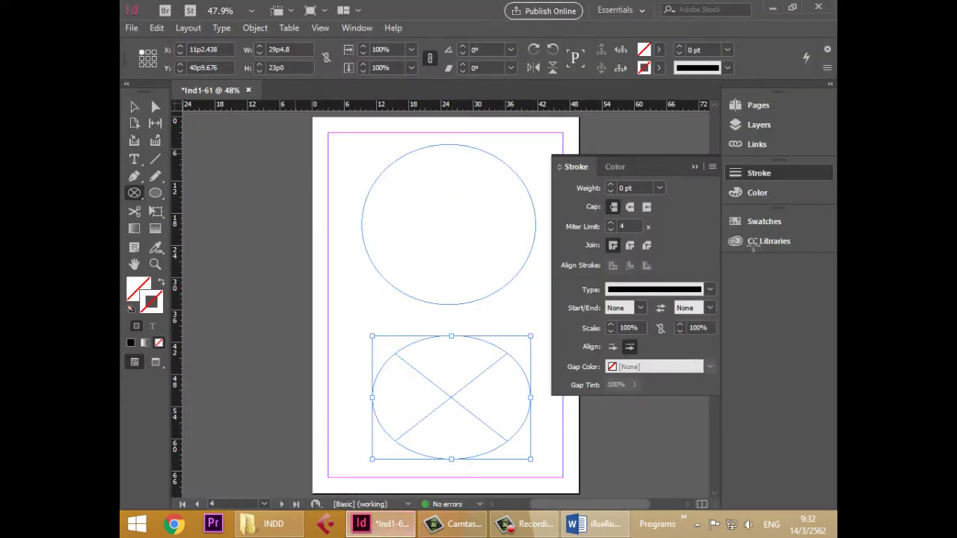
# - Paste the copied Word article into the upper ellipse on page 4 as a text frame
pyautogui.press('t')
pyautogui.press('t')
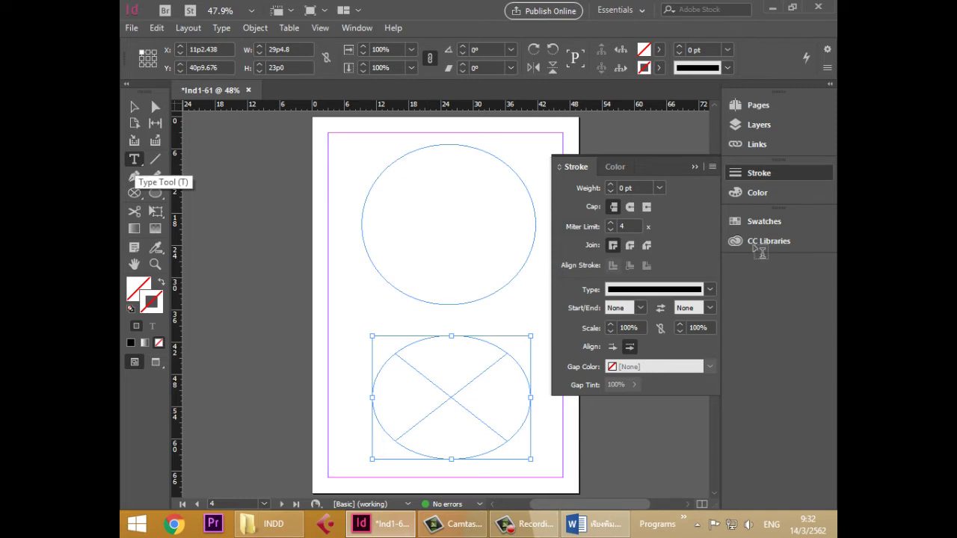
pyautogui.hotkey('ctrl', 'shift', 'a')
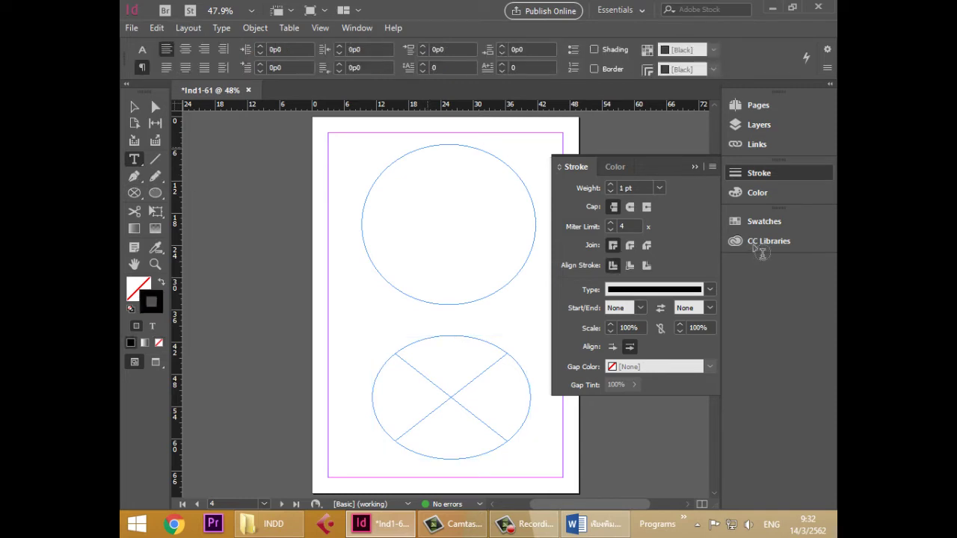
pyautogui.click(440, 147)
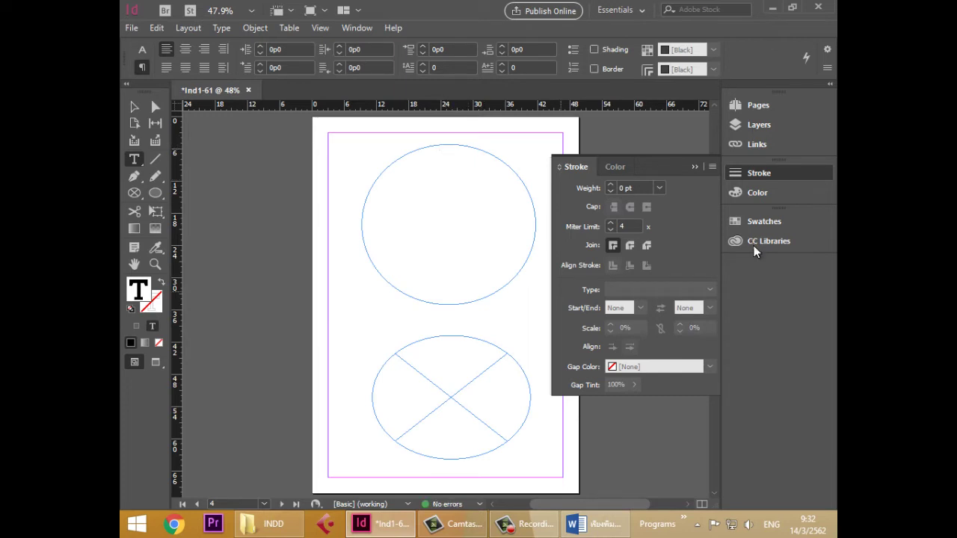
pyautogui.hotkey('ctrl', 'v')
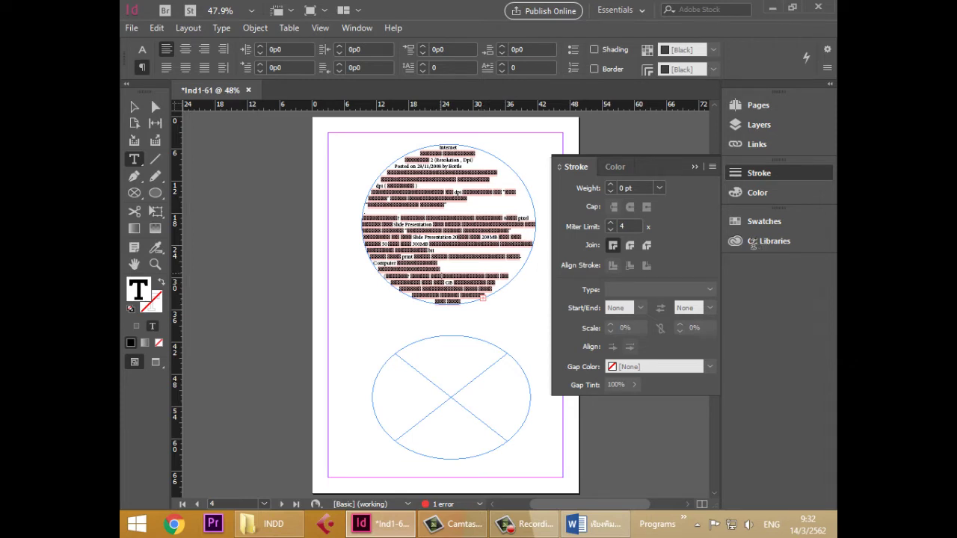
# - Set the font of all text in the upper ellipse to TH Niramit AS Regular
pyautogui.hotkey('ctrl', 'a')
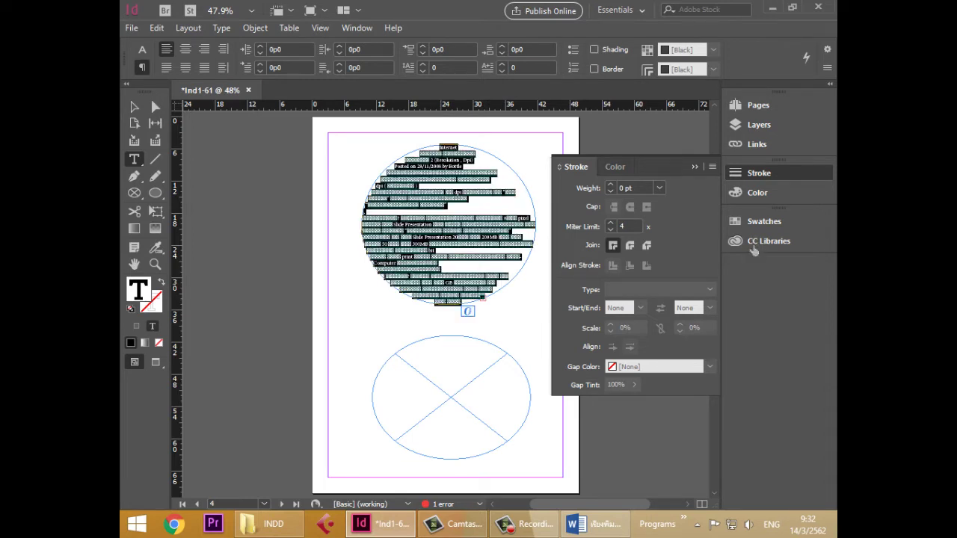
pyautogui.hotkey('ctrl', 'alt', '7')
pyautogui.hotkey('ctrl', '6')
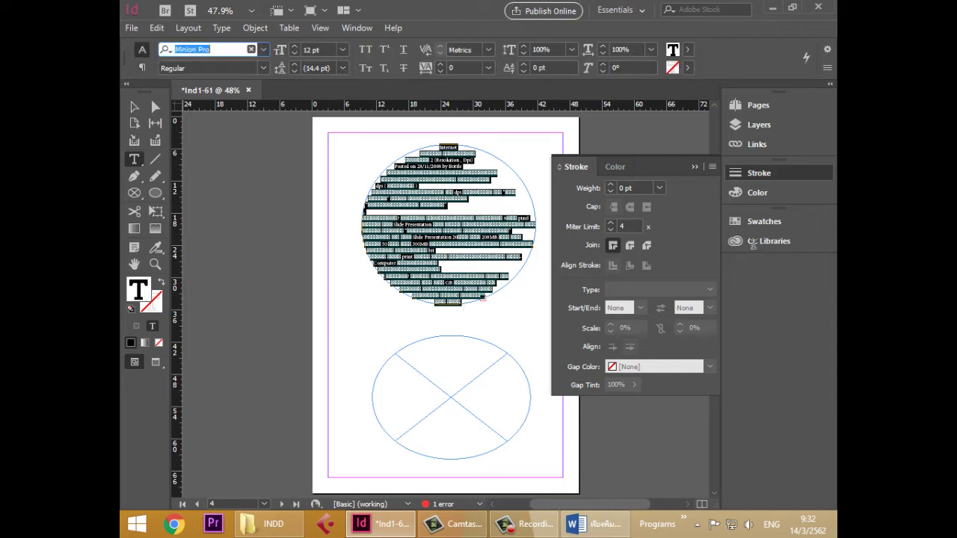
pyautogui.write('th')
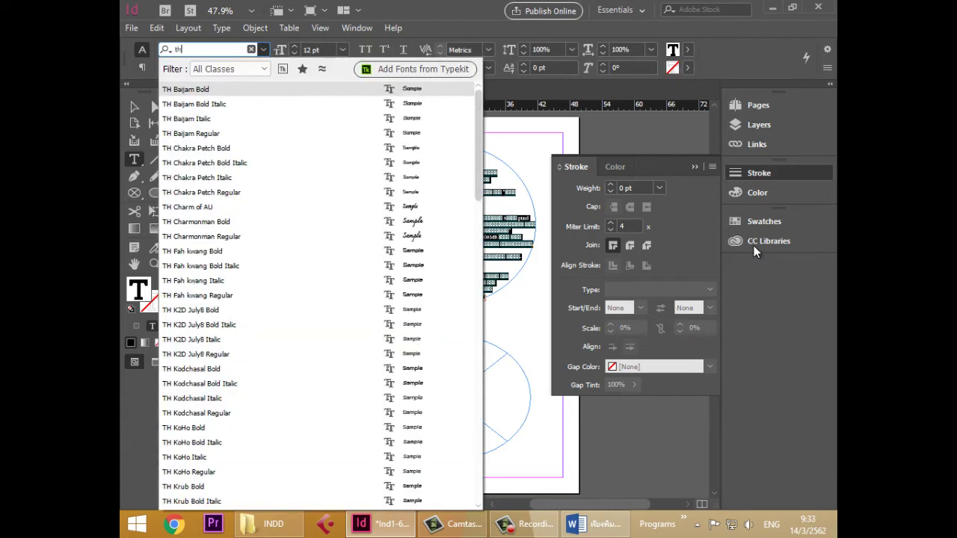
pyautogui.write('n')
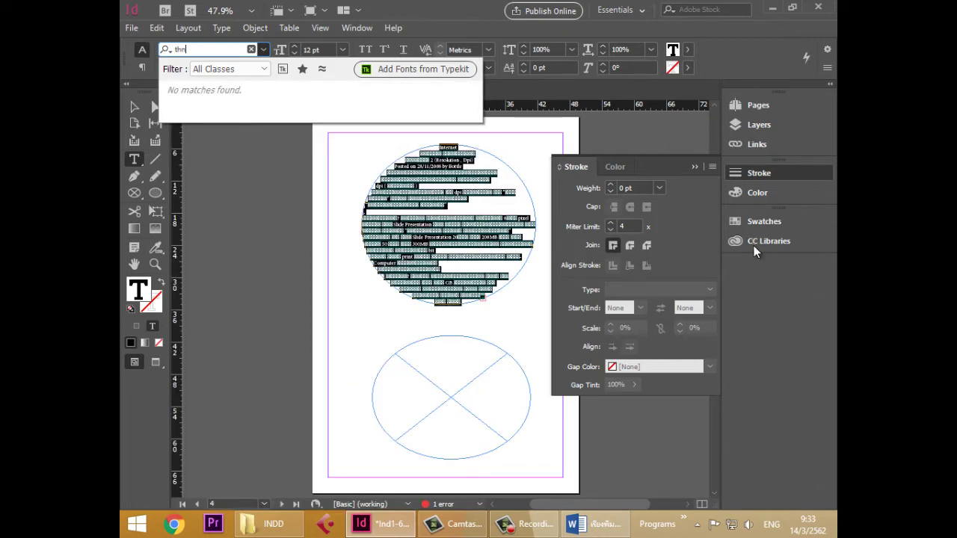
pyautogui.press('BackSpace')
pyautogui.write('n')
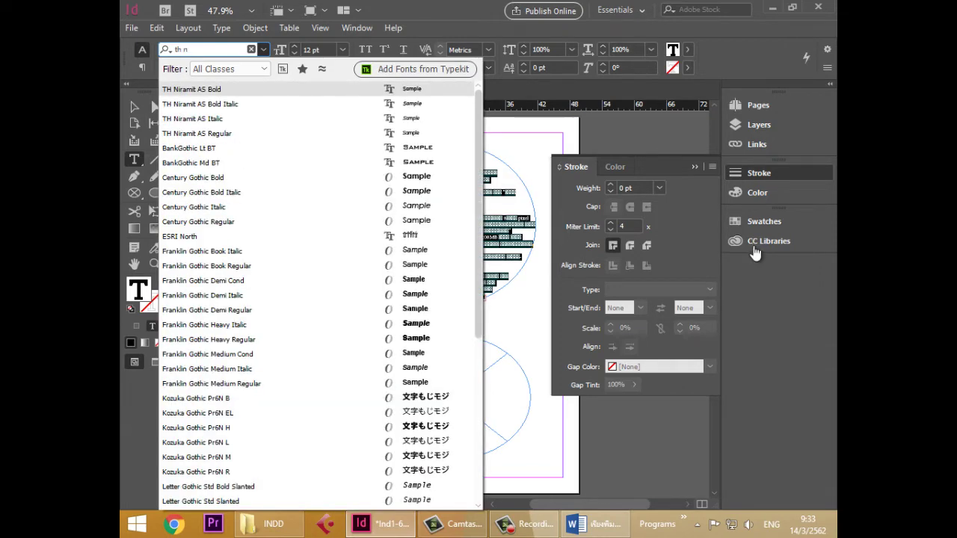
pyautogui.press('Down')
pyautogui.press('Down')
pyautogui.press('Down')
pyautogui.press('Return')
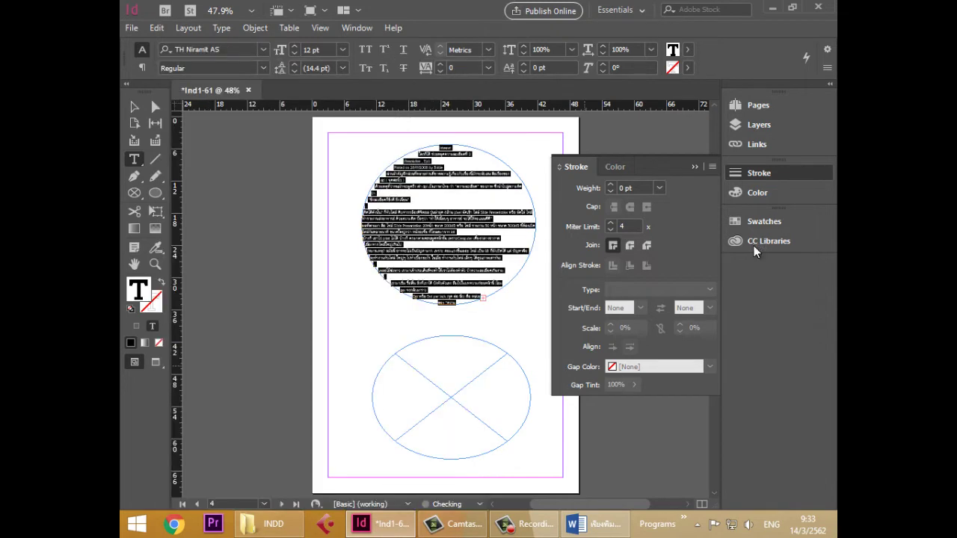
# - Try to flow the upper ellipse's overset text into the area of the lower ellipse, and undo the placement
pyautogui.press('Escape')
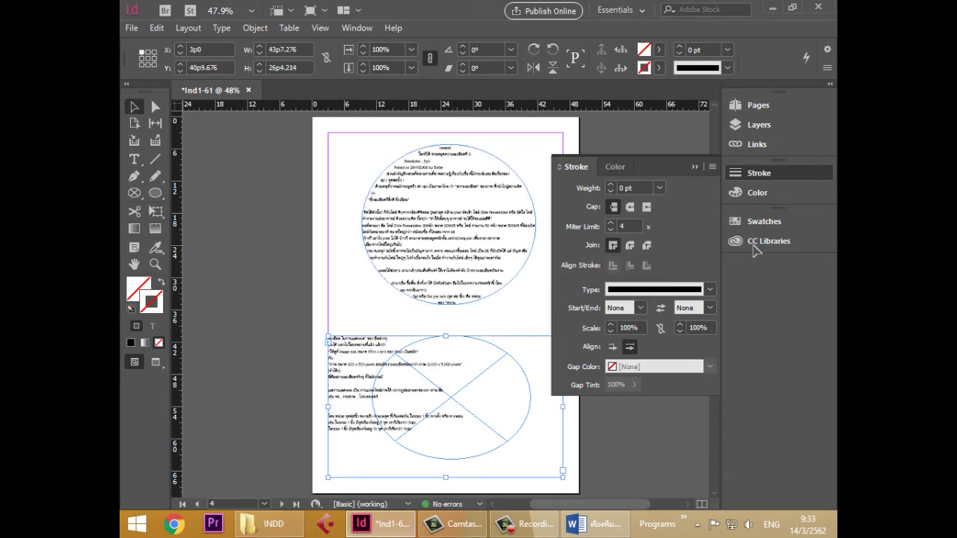
pyautogui.click(328, 342)
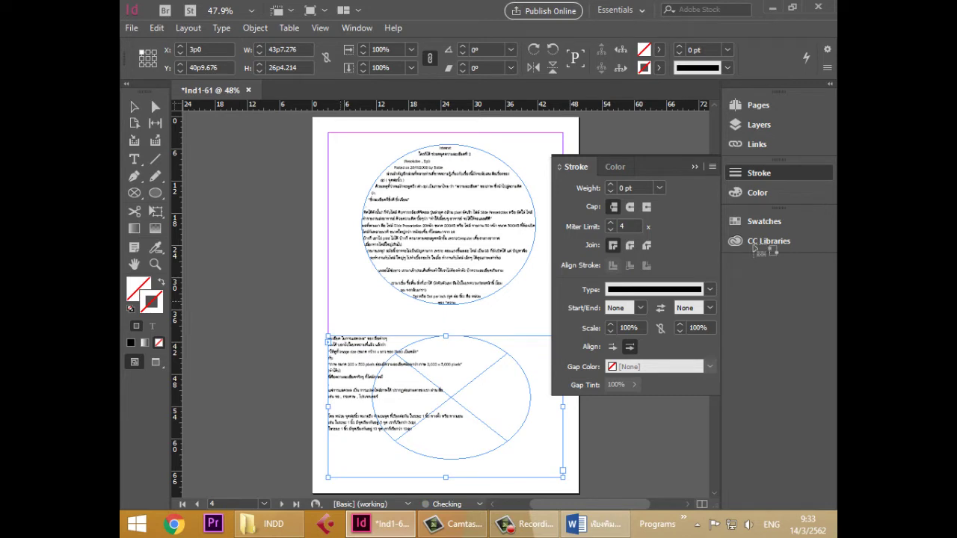
pyautogui.hotkey('ctrl', 'z')
pyautogui.hotkey('ctrl', 'z')
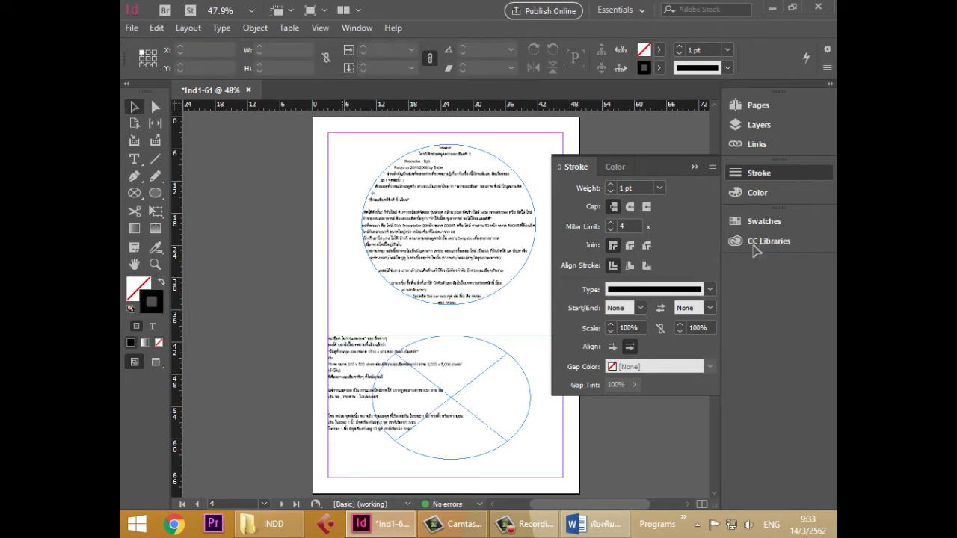
pyautogui.hotkey('ctrl', 'z')
pyautogui.hotkey('ctrl', 'z')
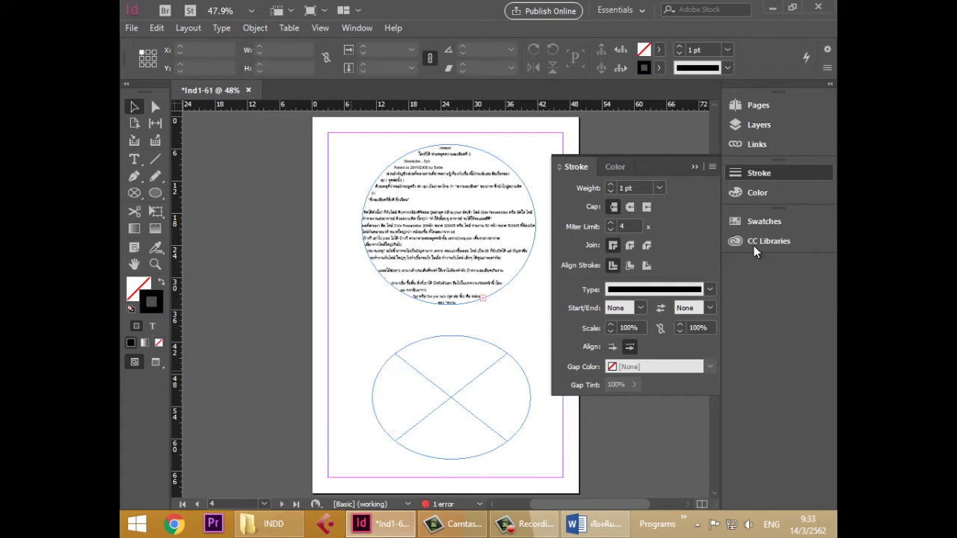
pyautogui.hotkey('ctrl', 'z')
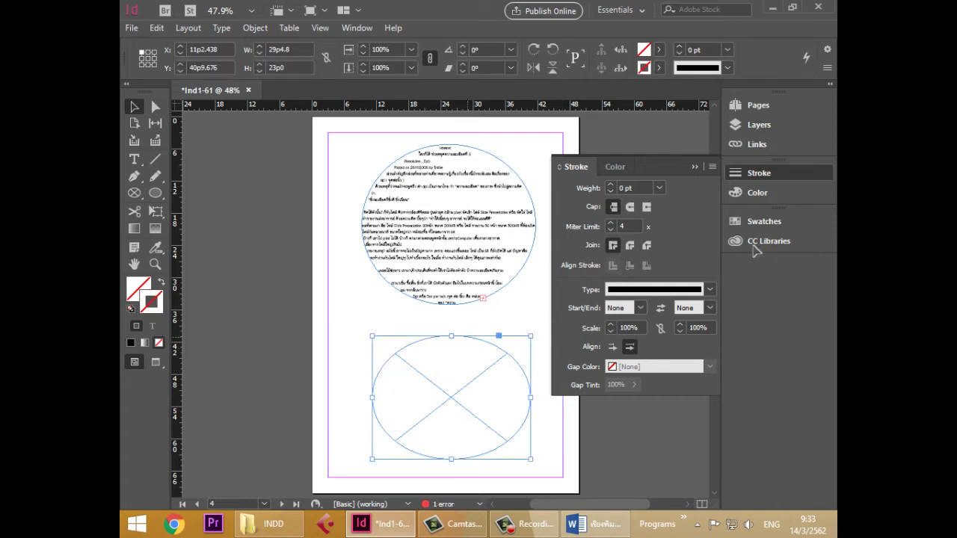
pyautogui.hotkey('ctrl', 'z')
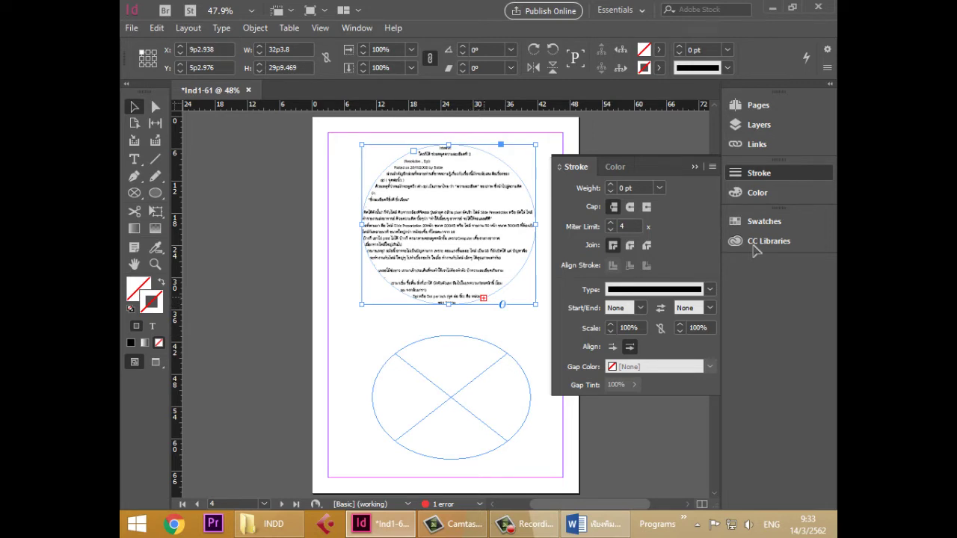
pyautogui.hotkey('ctrl', 'z')
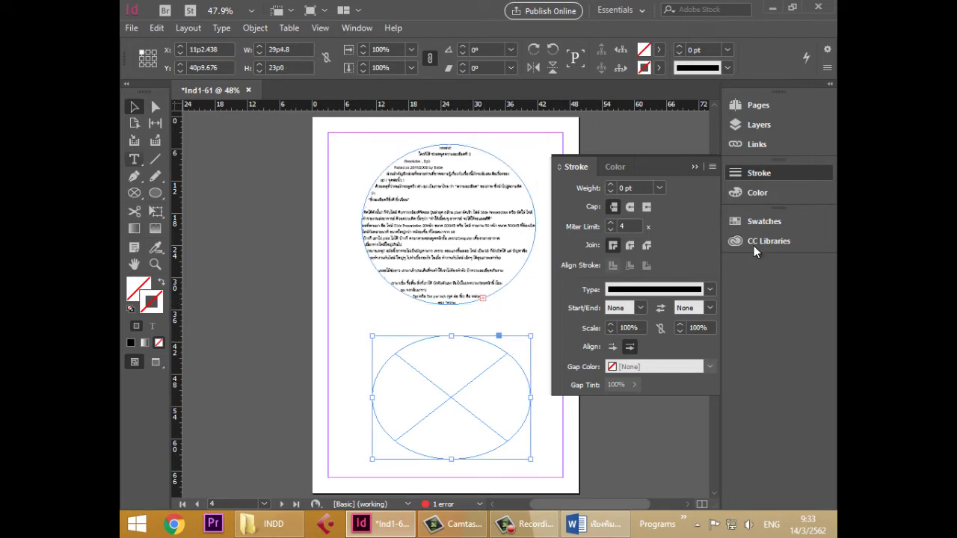
# - Paste the copied article into the lower ellipse with the Type tool, and remove the pasted text
pyautogui.press('t')
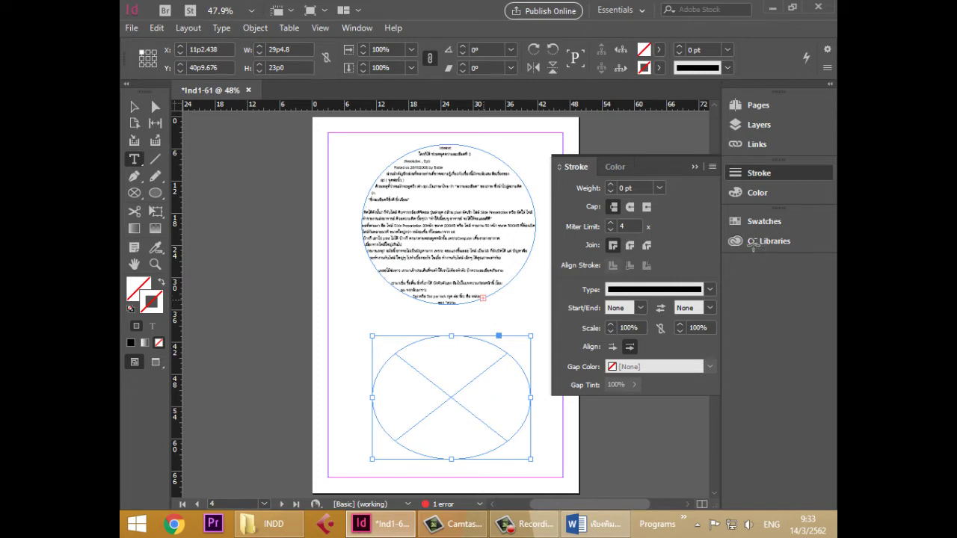
pyautogui.hotkey('ctrl', 'shift', 'a')
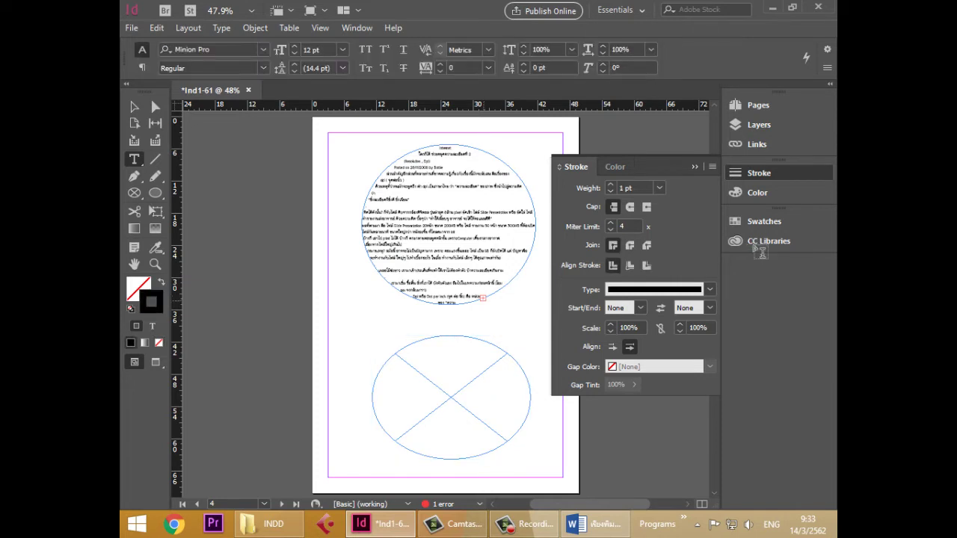
pyautogui.click(422, 359)
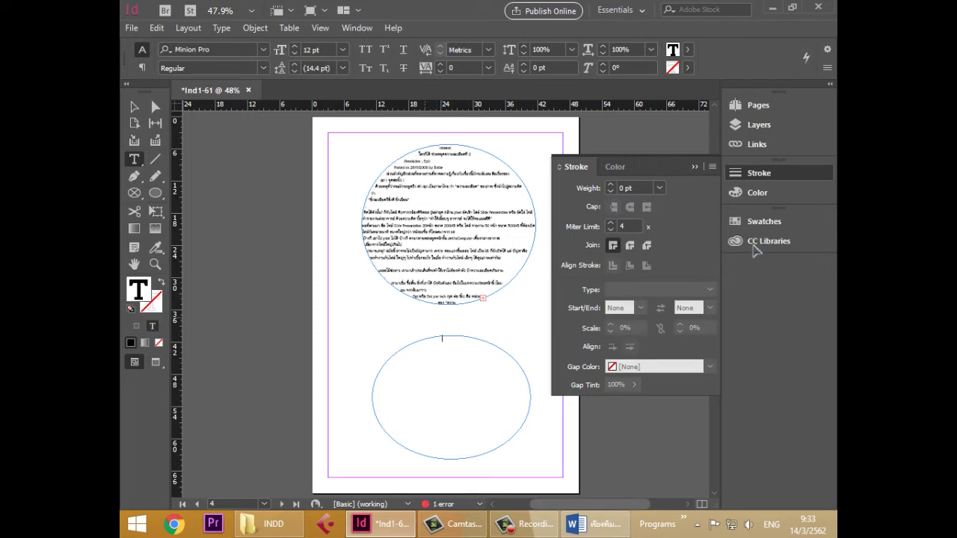
pyautogui.hotkey('ctrl', 'v')
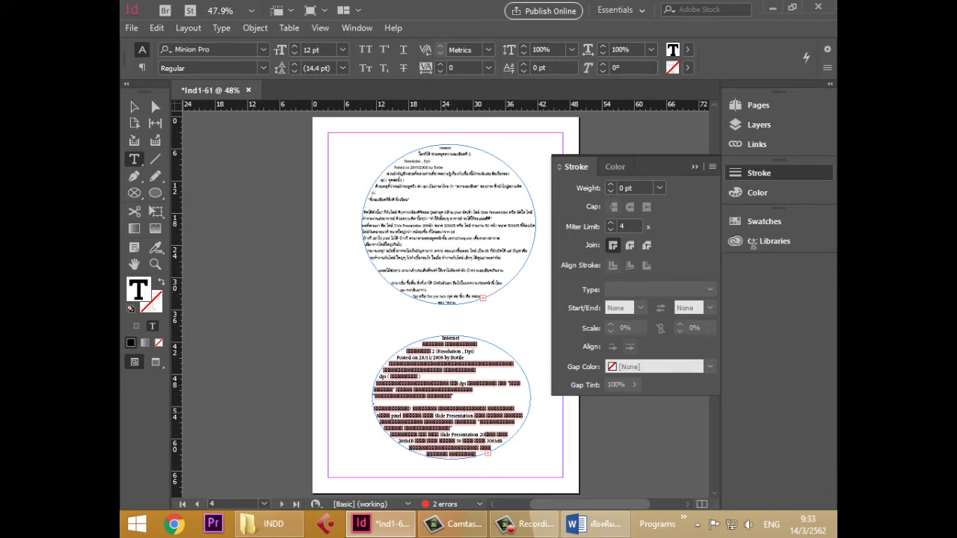
pyautogui.press('Escape')
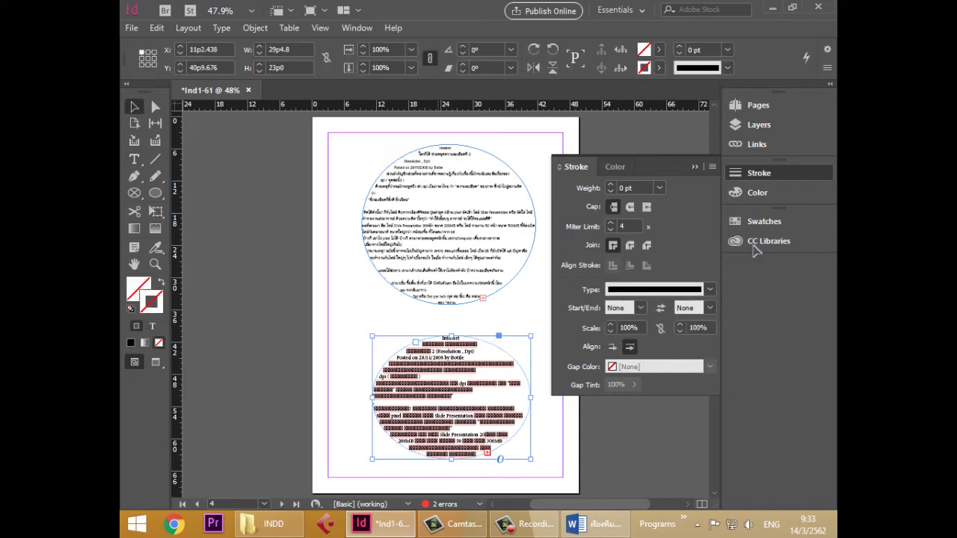
pyautogui.press('Delete')
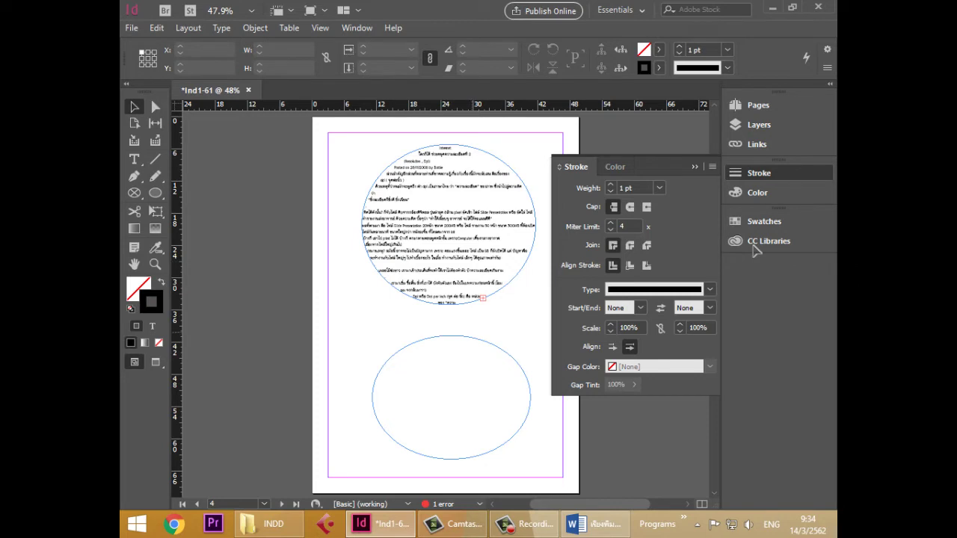
# - Delete the lower ellipse frame from page 4
pyautogui.press('t')
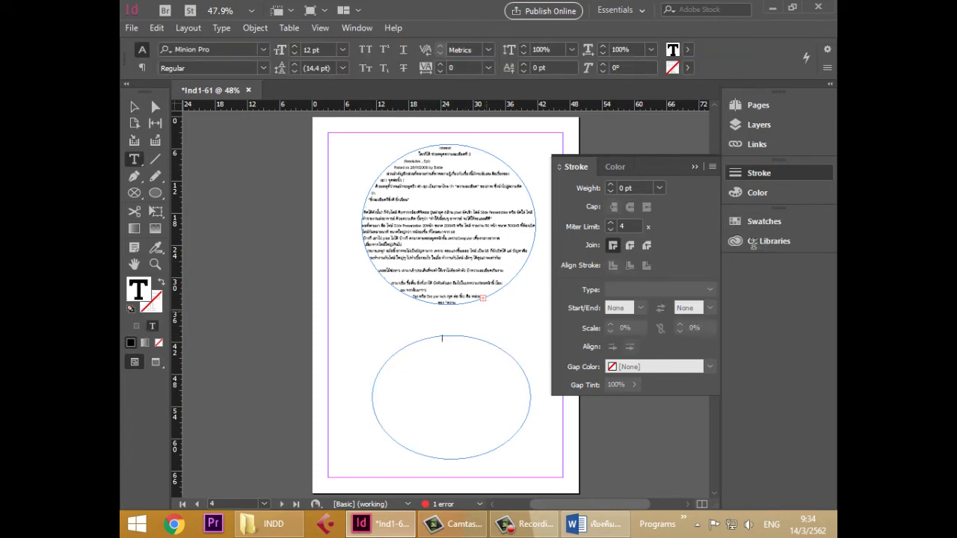
pyautogui.press('v')
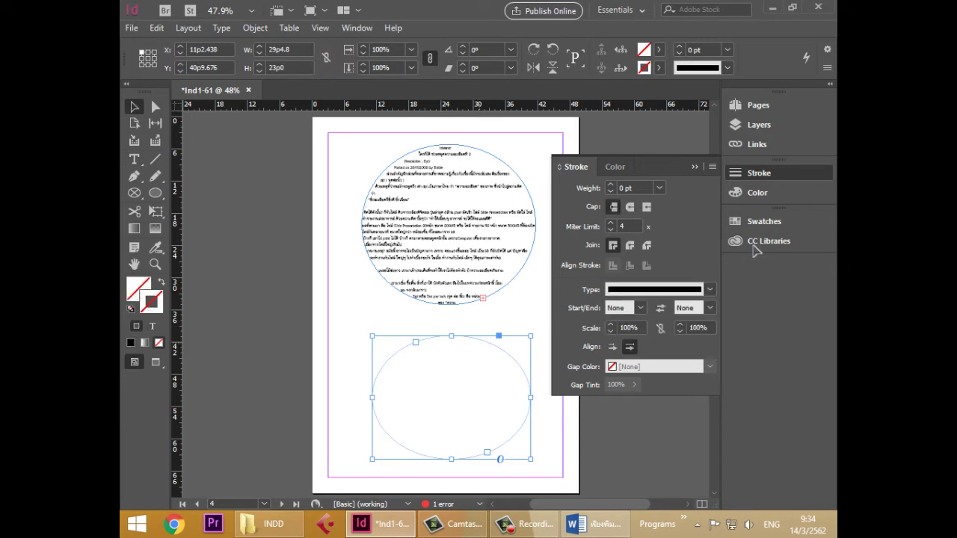
pyautogui.press('Delete')
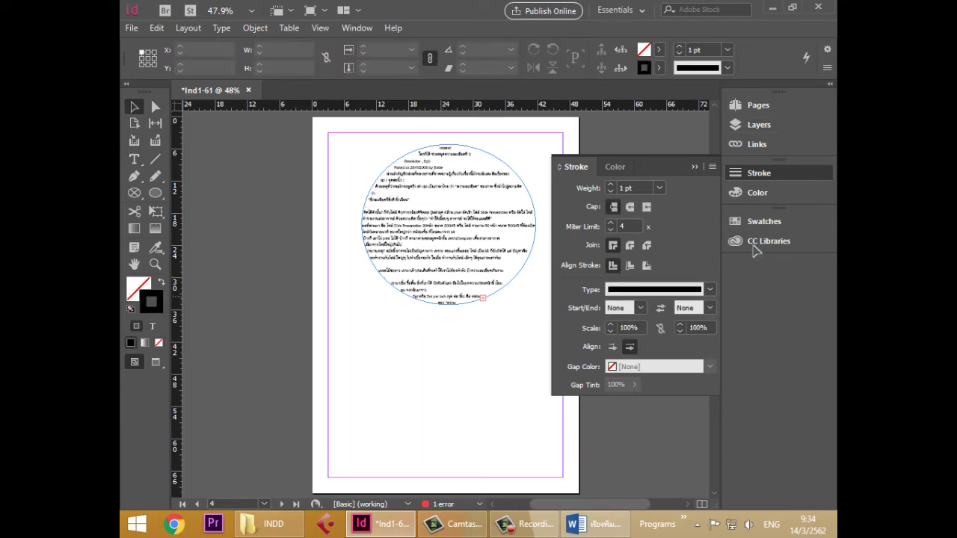
# - Cut the last lines from the upper ellipse with the Type tool, from its final visible paragraph through the end of the overset text
pyautogui.hotkey('ctrl', 'a')
pyautogui.press('t')
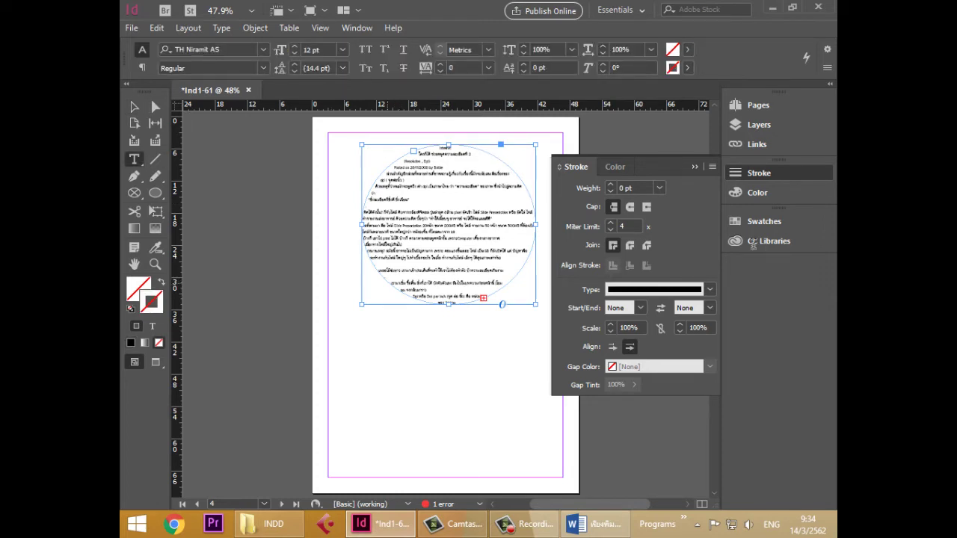
pyautogui.moveTo(391, 283); pyautogui.dragTo(449, 350)
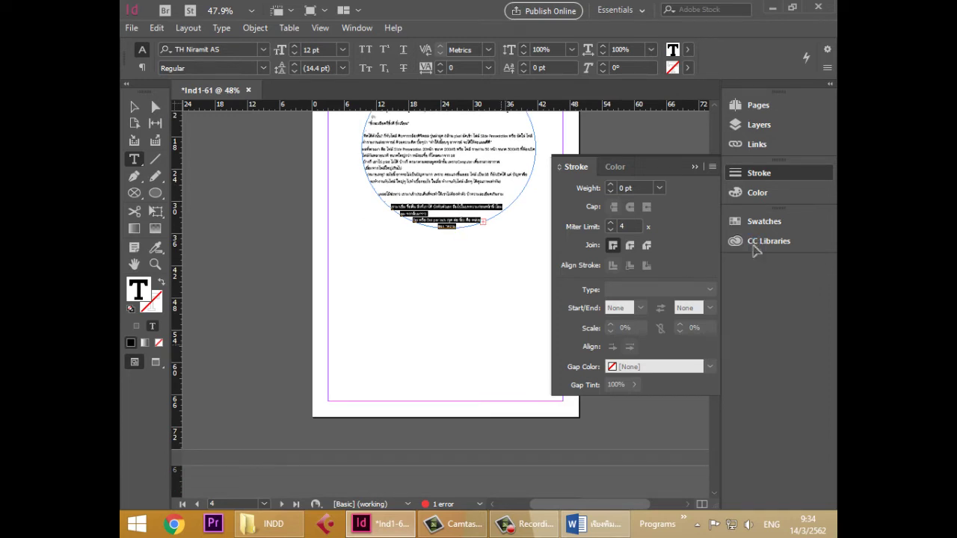
pyautogui.press('BackSpace')
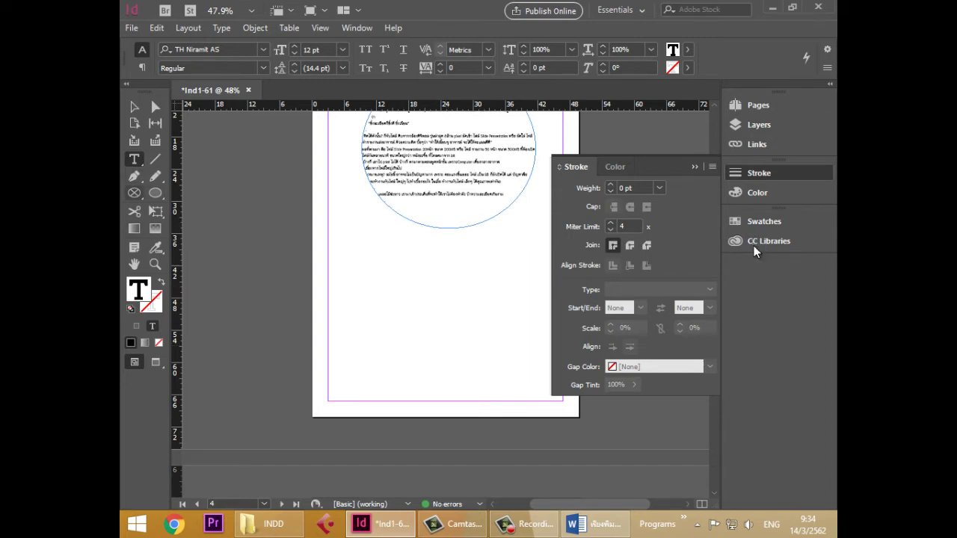
# - Draw an elliptical frame about 23p2 by 21p0 below the upper ellipse on page 4 and paste the cut text into it
pyautogui.press('f')
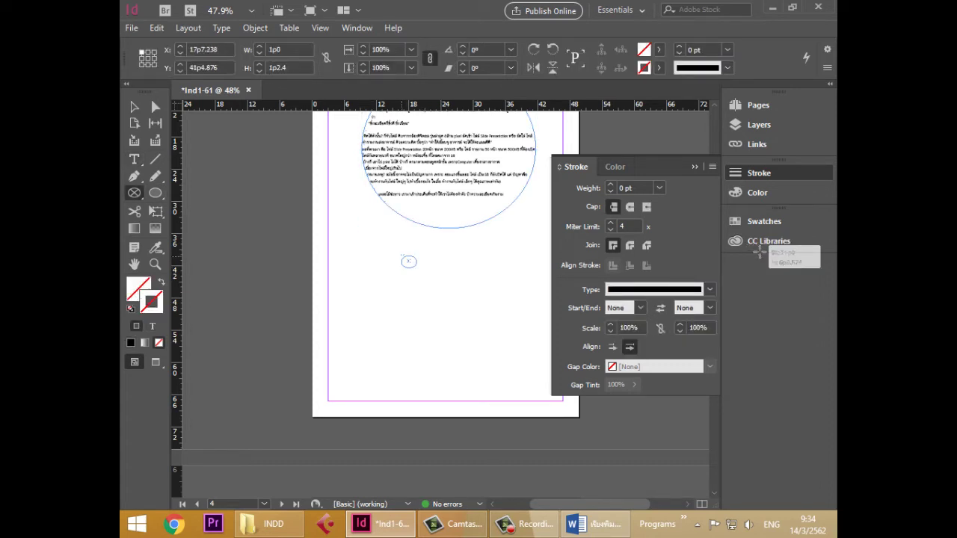
pyautogui.moveTo(416, 267); pyautogui.dragTo(526, 369)
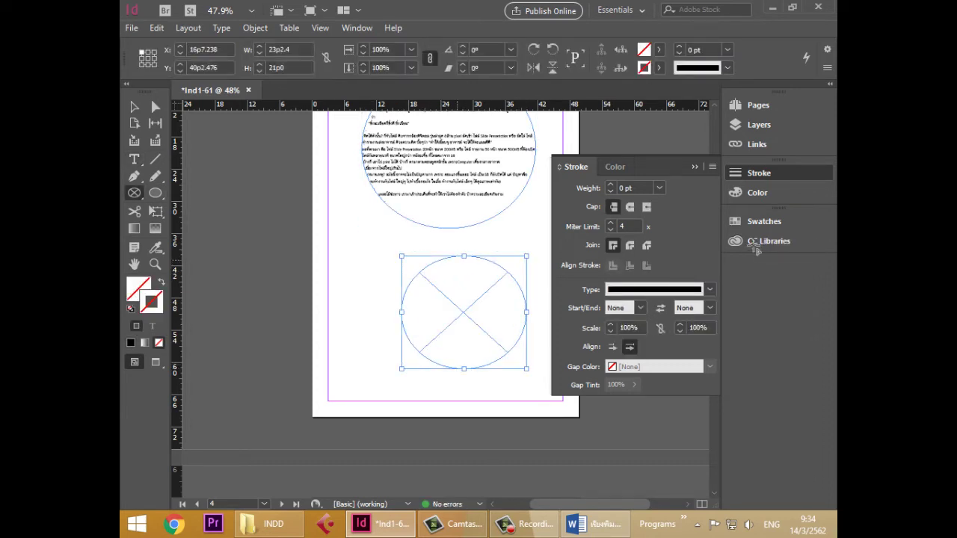
pyautogui.press('t')
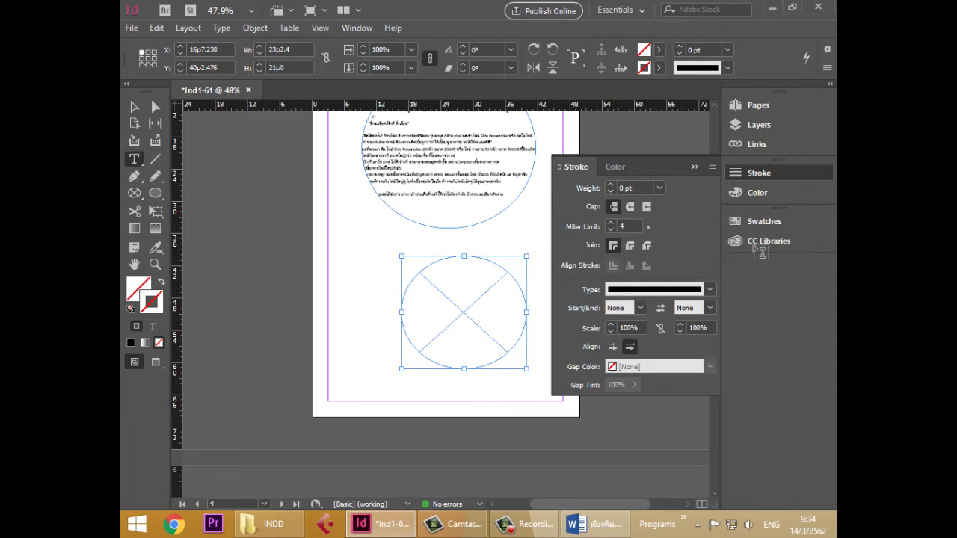
pyautogui.click(457, 259)
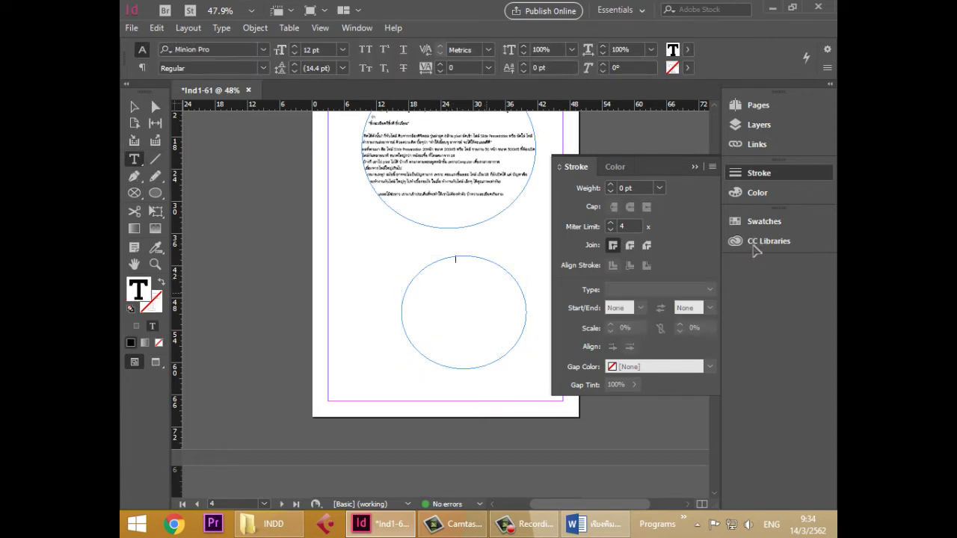
pyautogui.hotkey('ctrl', 'v')
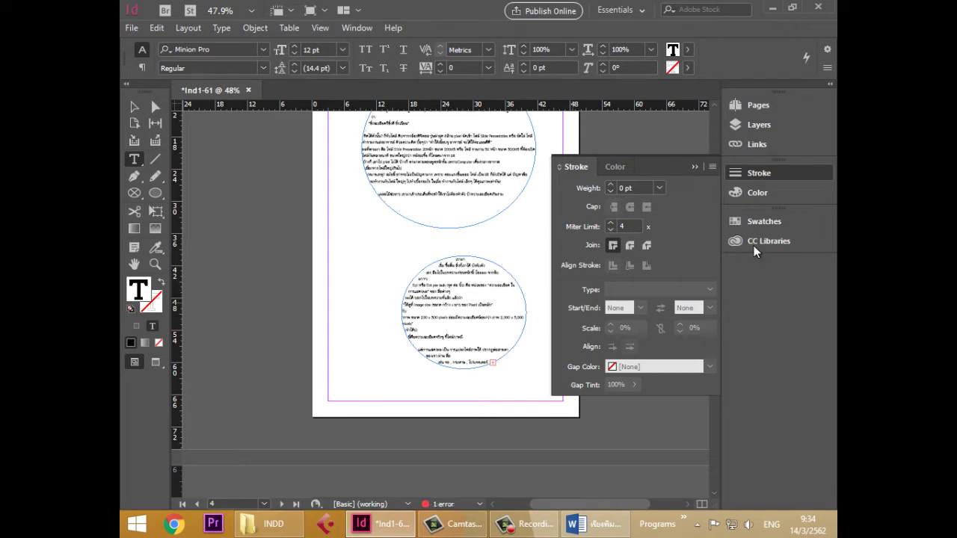
pyautogui.press('Escape')
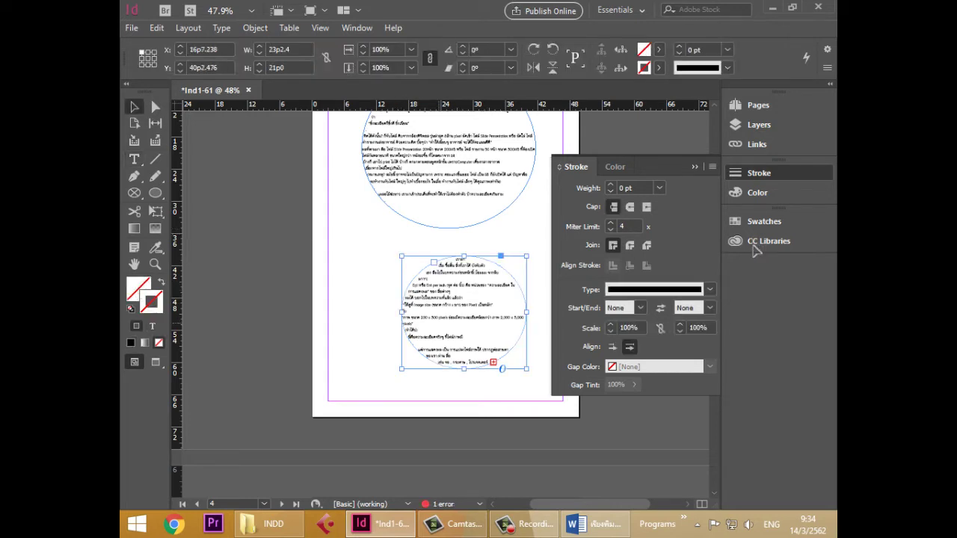
# - Enlarge the lower ellipse to about 33p10 wide and 29p0 high, and move it to sit centred beneath the upper ellipse
pyautogui.moveTo(392, 314); pyautogui.dragTo(344, 314)
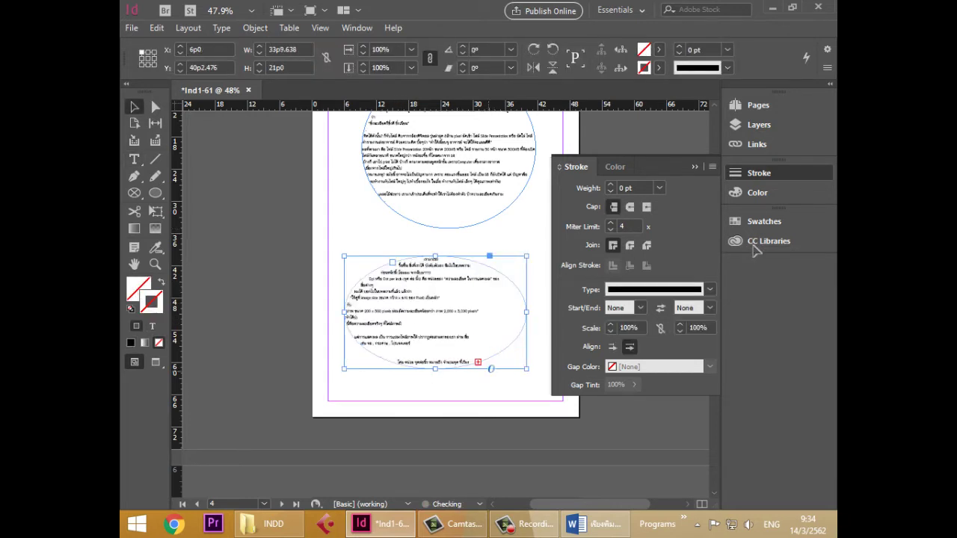
pyautogui.moveTo(435, 369); pyautogui.dragTo(435, 397)
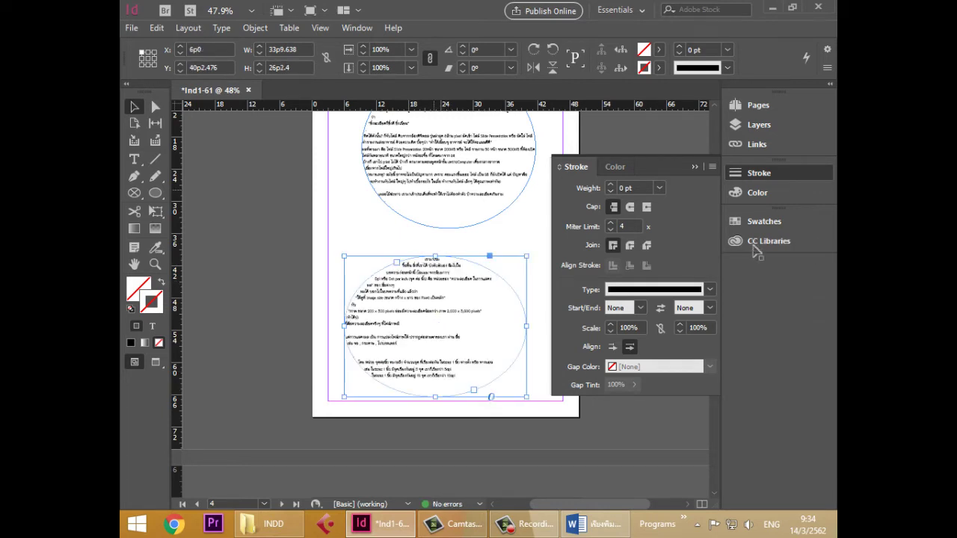
pyautogui.hotkey('ctrl', 'alt', 'c')
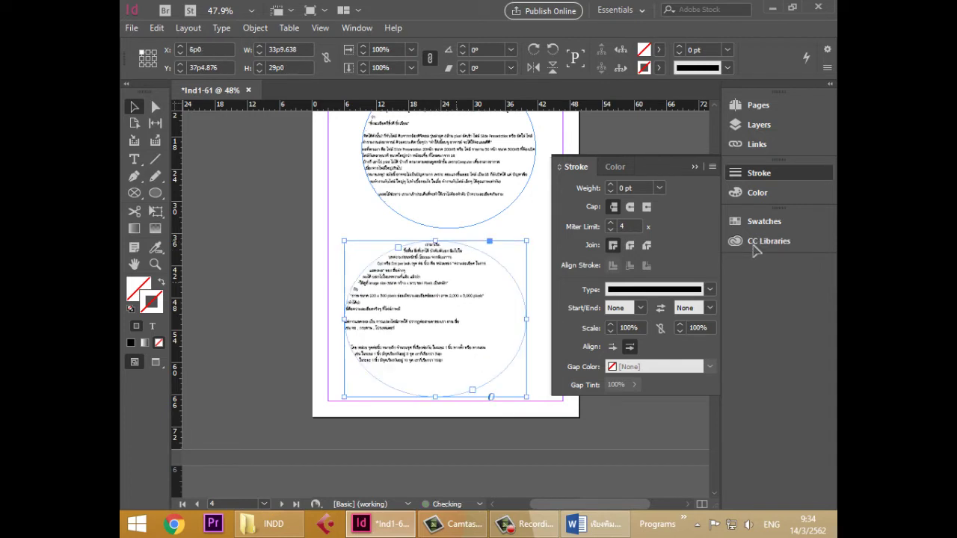
pyautogui.moveTo(457, 249); pyautogui.dragTo(471, 250)
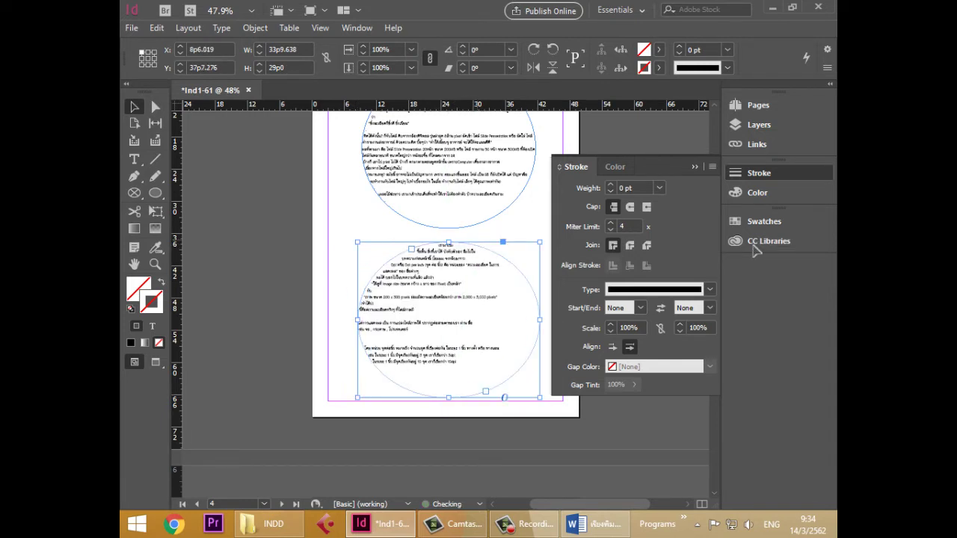
# - Review how the text sits in the two ellipses on page 4 and in the threaded frames on page 3
pyautogui.scroll(4, 753, 250)
pyautogui.scroll(-1, 754, 250)
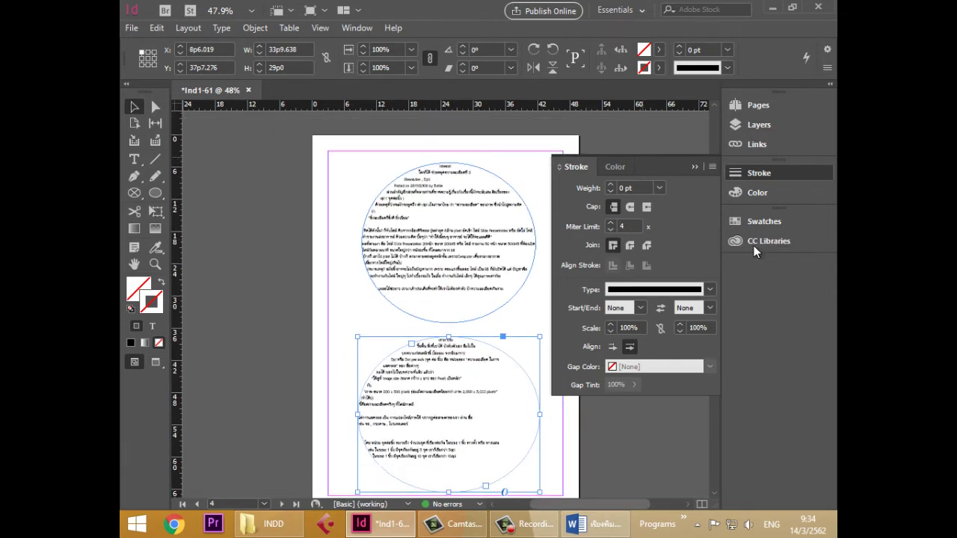
pyautogui.click(757, 104)
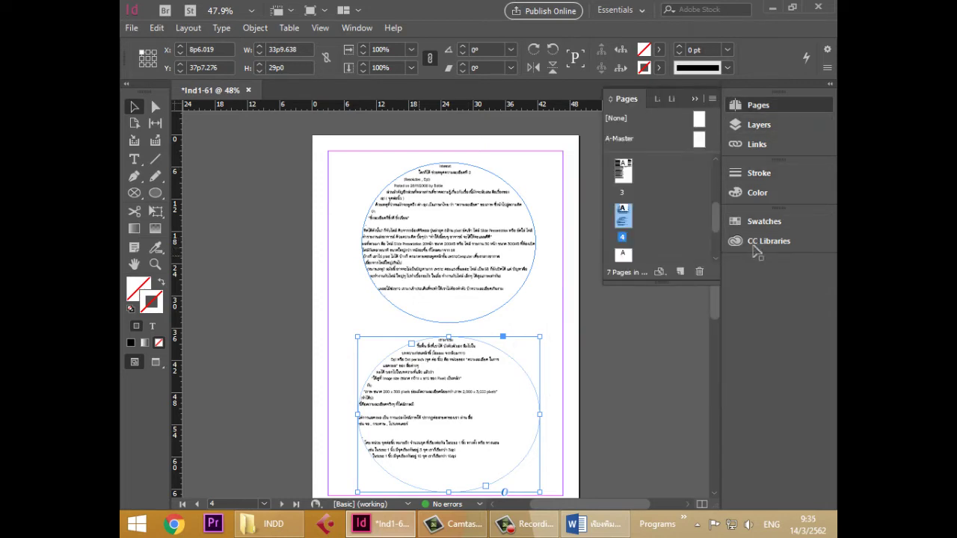
pyautogui.click(453, 242)
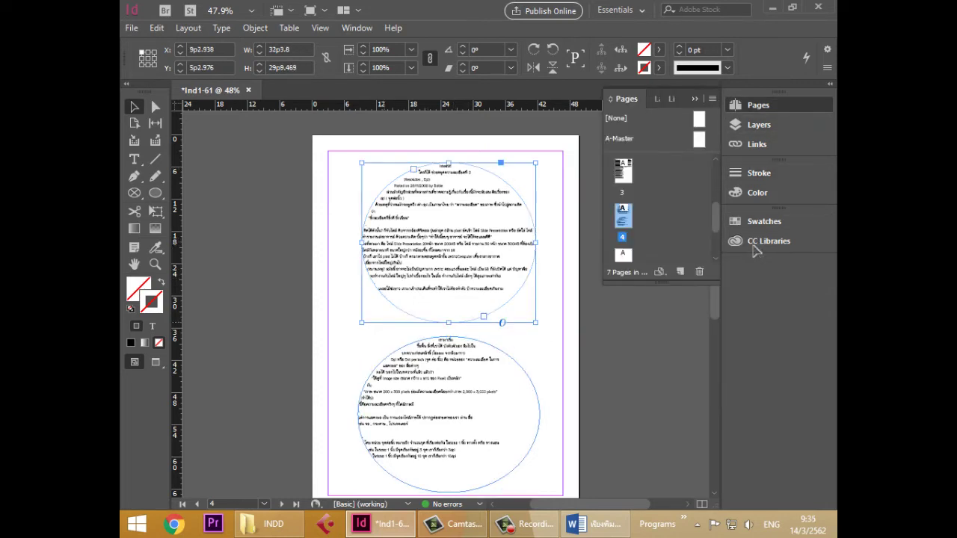
pyautogui.click(449, 434)
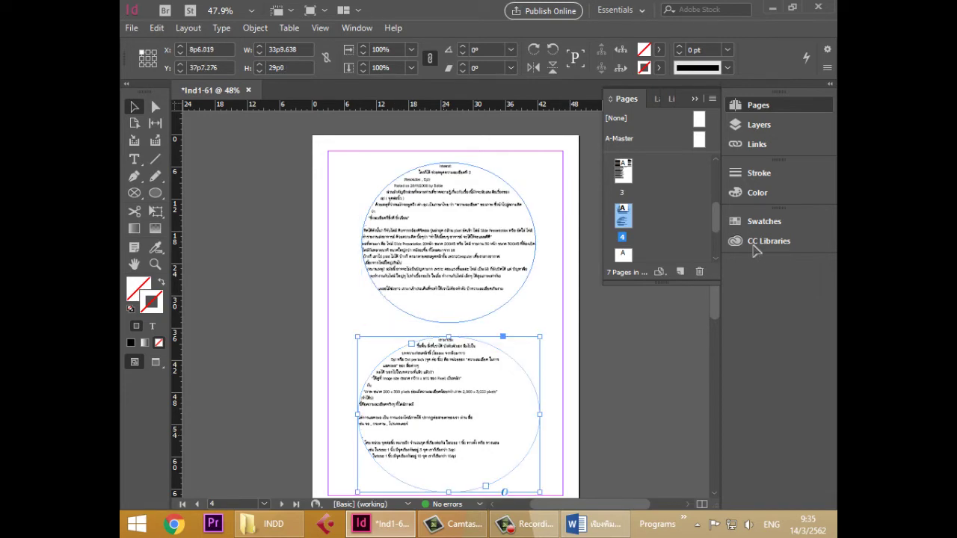
pyautogui.scroll(10, 449, 434)
pyautogui.scroll(7, 449, 434)
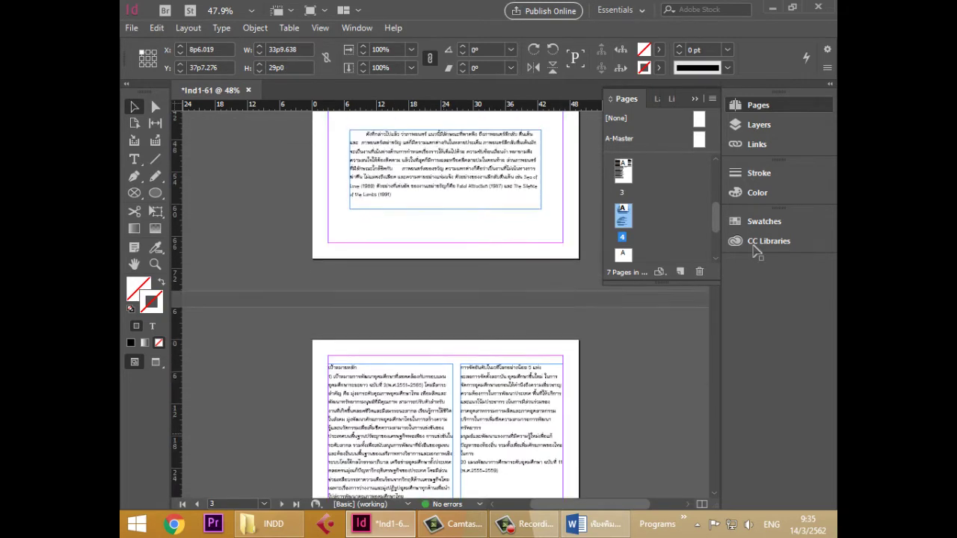
pyautogui.scroll(-3, 470, 336)
pyautogui.press('pagedown')
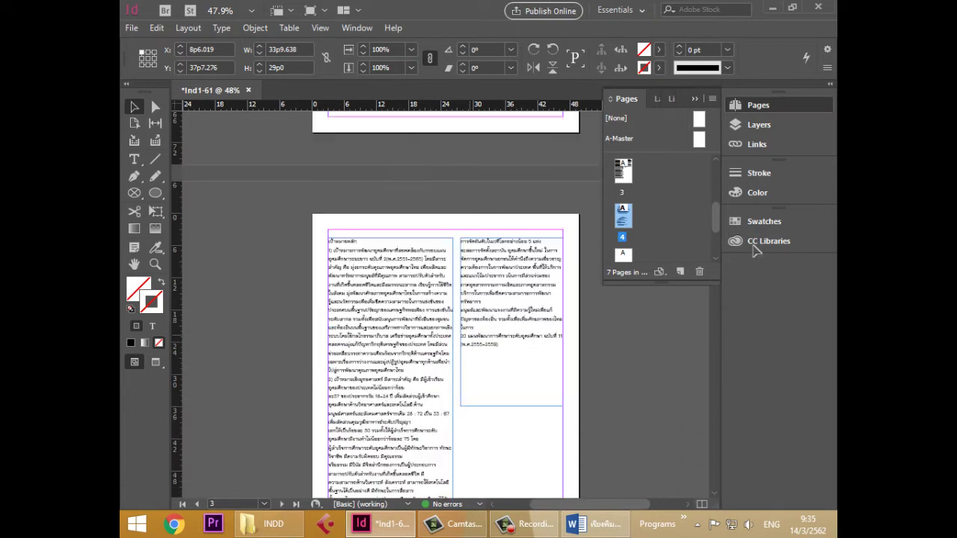
pyautogui.press('pagedown')
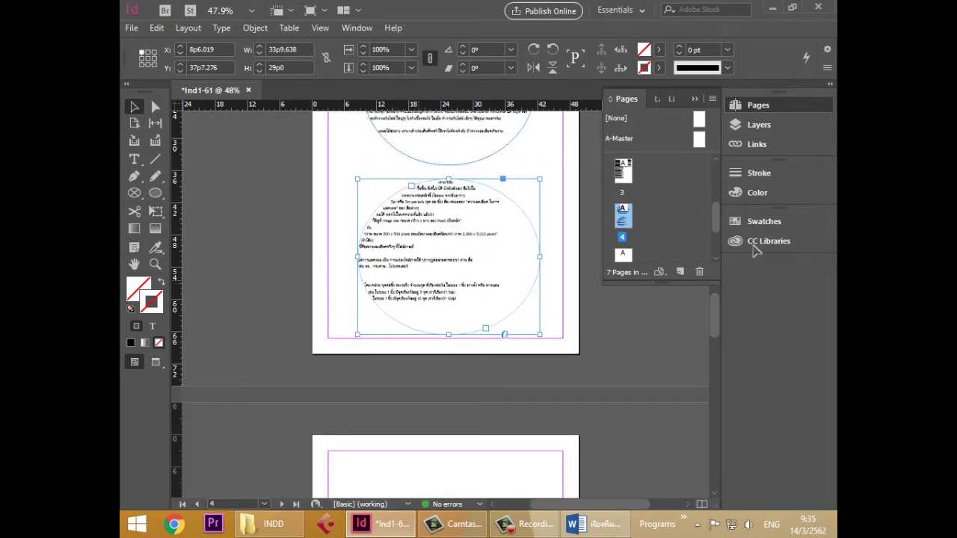
pyautogui.scroll(3, 449, 299)
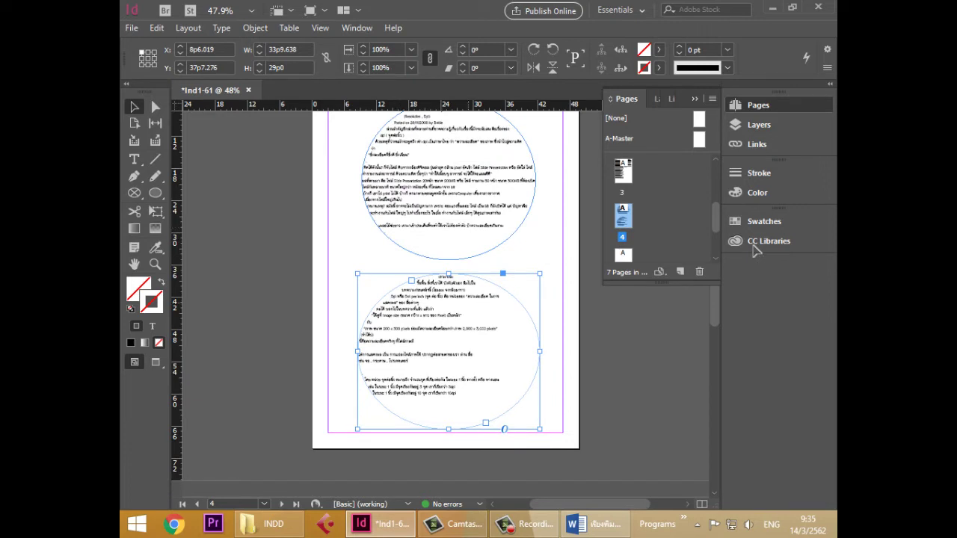
# - Draw a closed six-point hourglass outline about 32p1 wide and 49p8 high on page 5 with the Pen tool
pyautogui.press('pagedown')
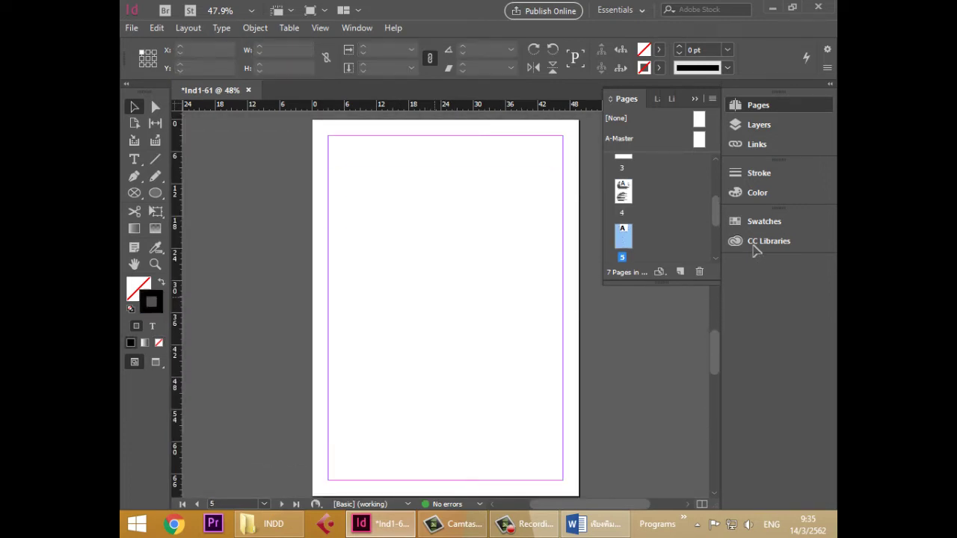
pyautogui.scroll(3, 755, 250)
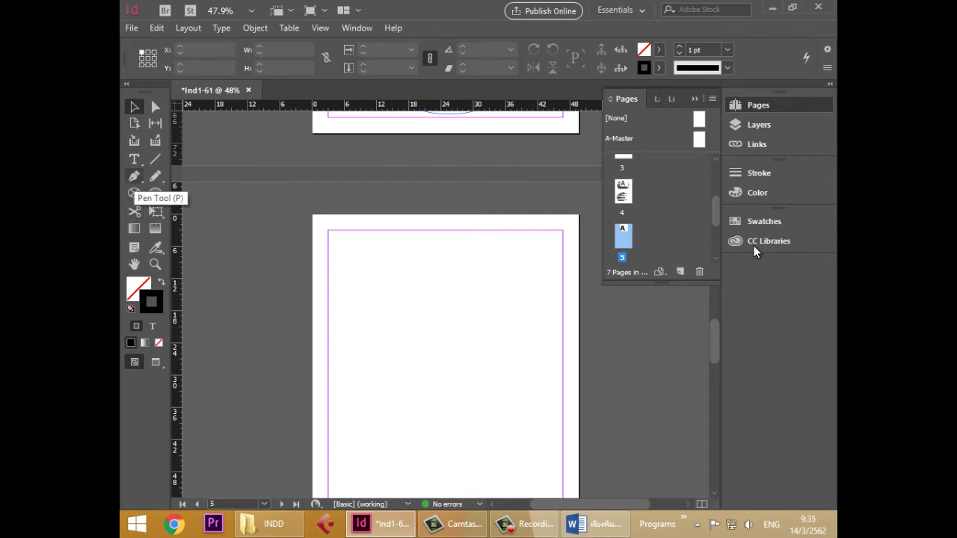
pyautogui.press('p')
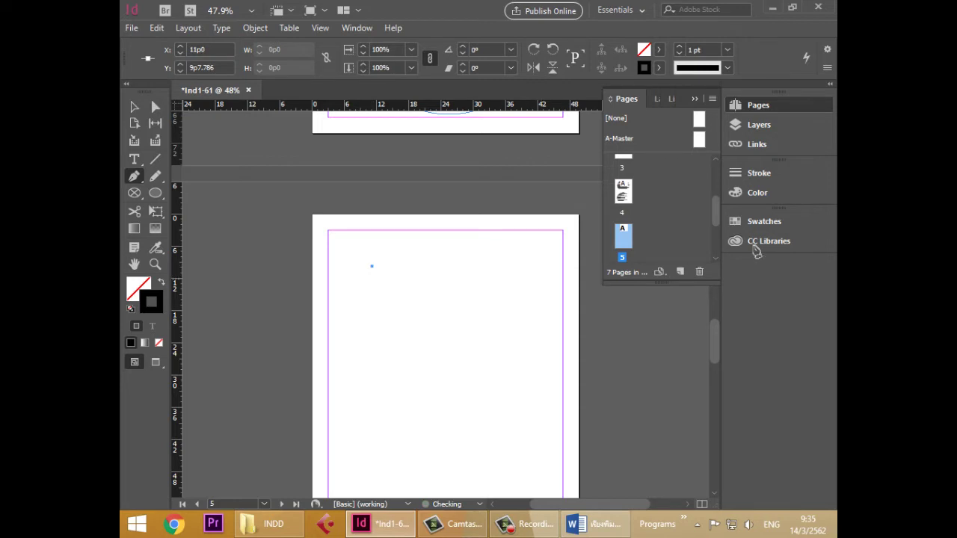
pyautogui.click(544, 277)
pyautogui.click(485, 424)
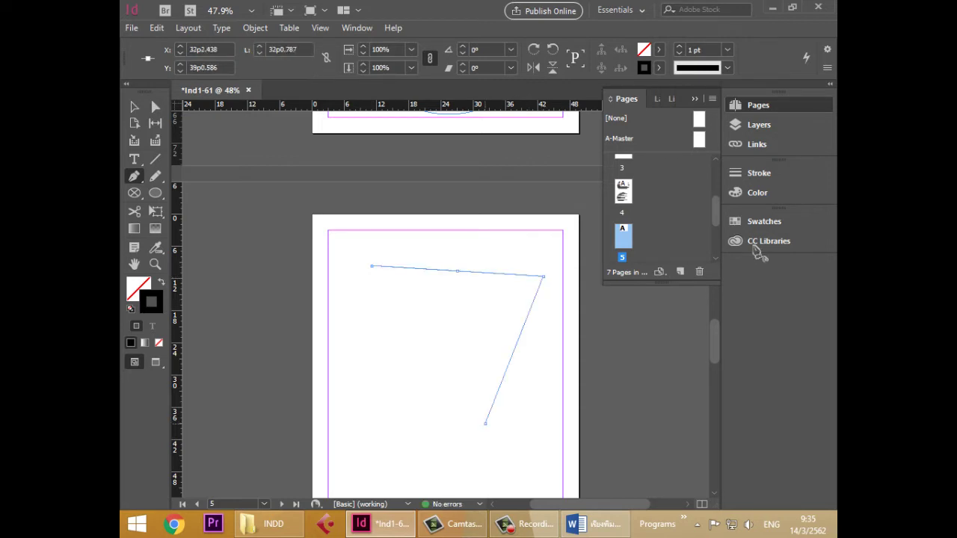
pyautogui.scroll(-3, 445, 314)
pyautogui.click(511, 407)
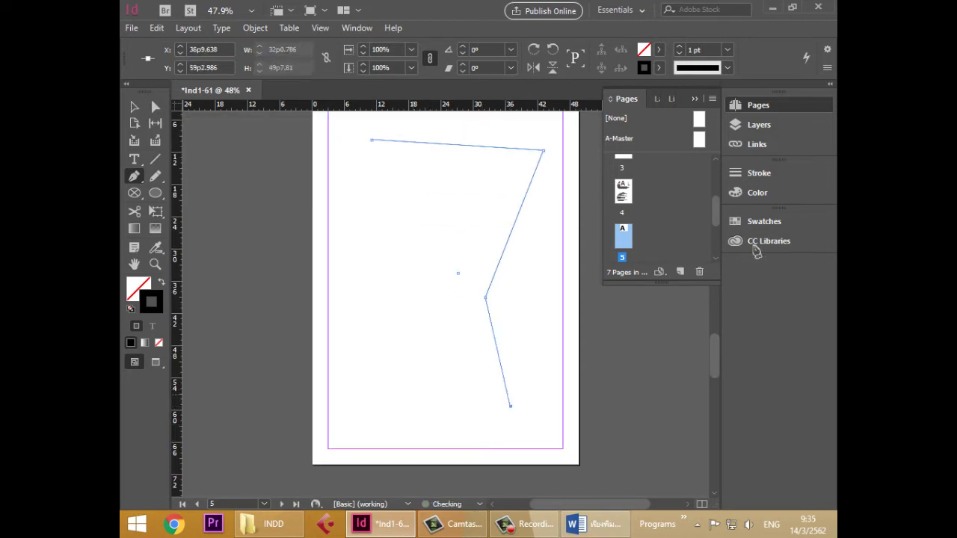
pyautogui.click(376, 397)
pyautogui.click(410, 289)
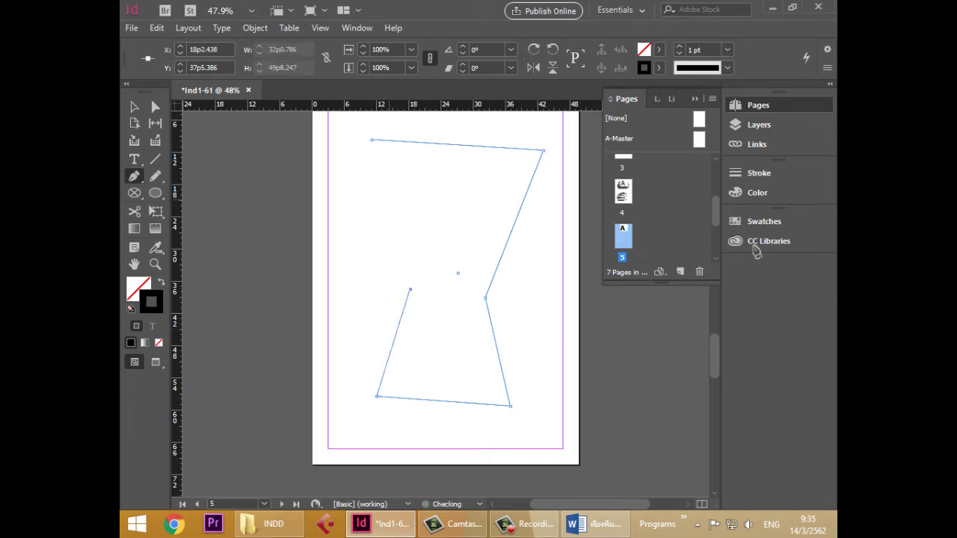
pyautogui.click(372, 140)
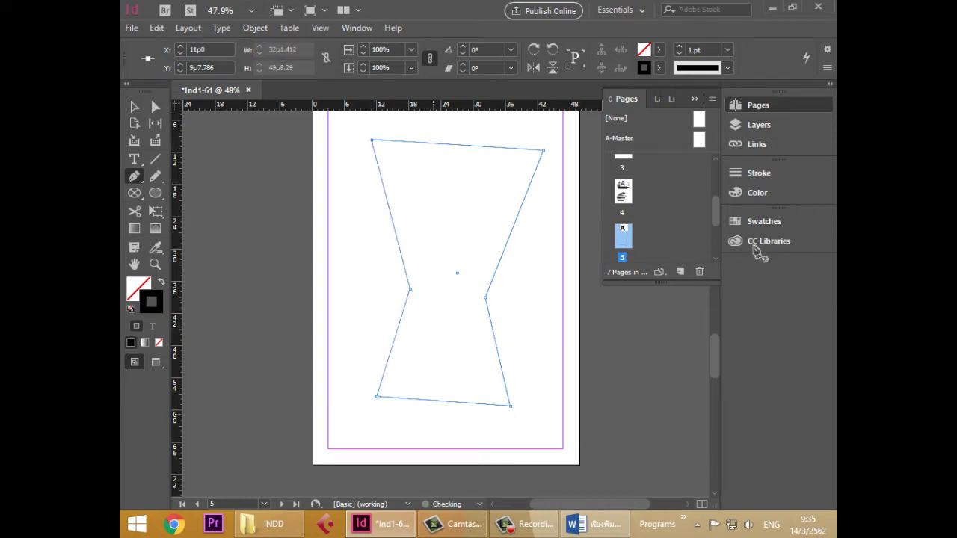
# - Move the whole hourglass shape slightly up and to the left on page 5 without changing its outline
pyautogui.press('v')
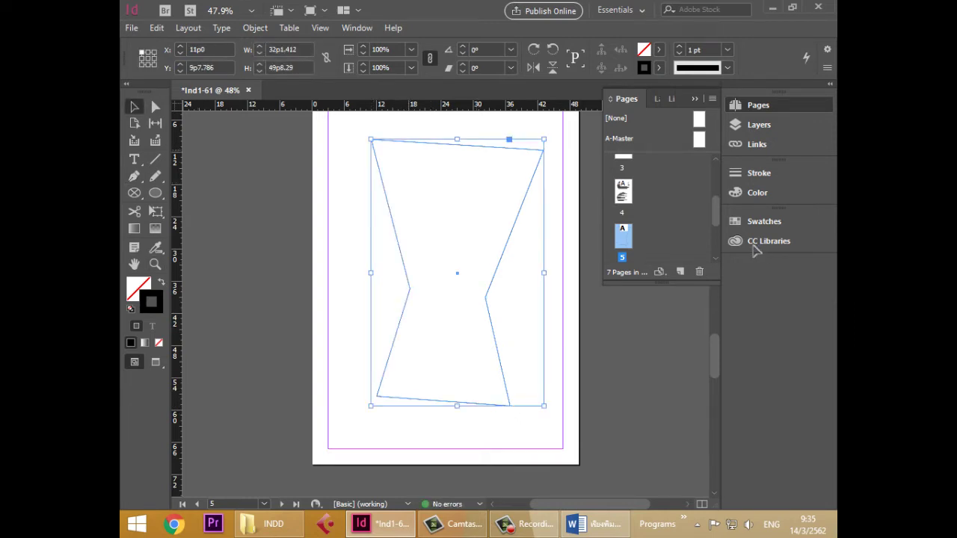
pyautogui.moveTo(438, 142); pyautogui.dragTo(435, 130)
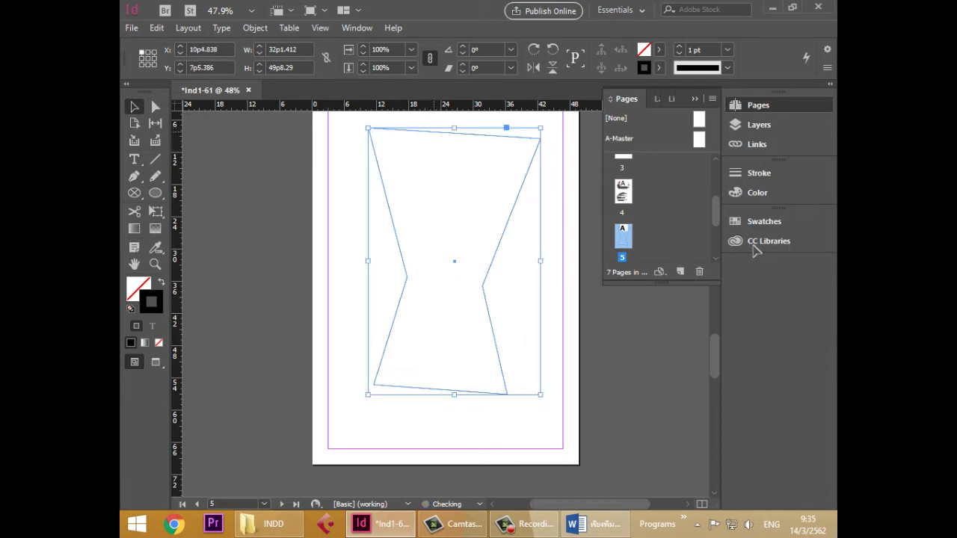
pyautogui.scroll(2, 434, 131)
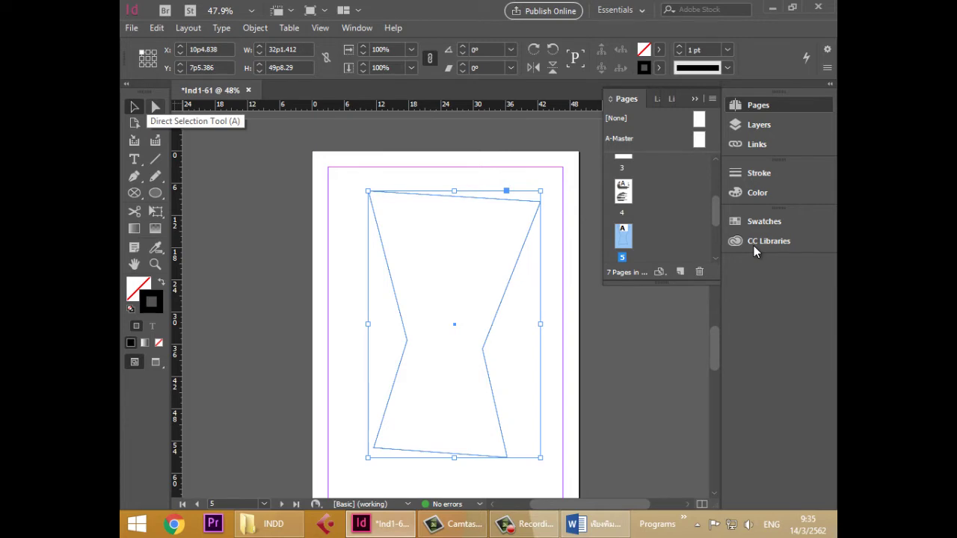
pyautogui.click(155, 107)
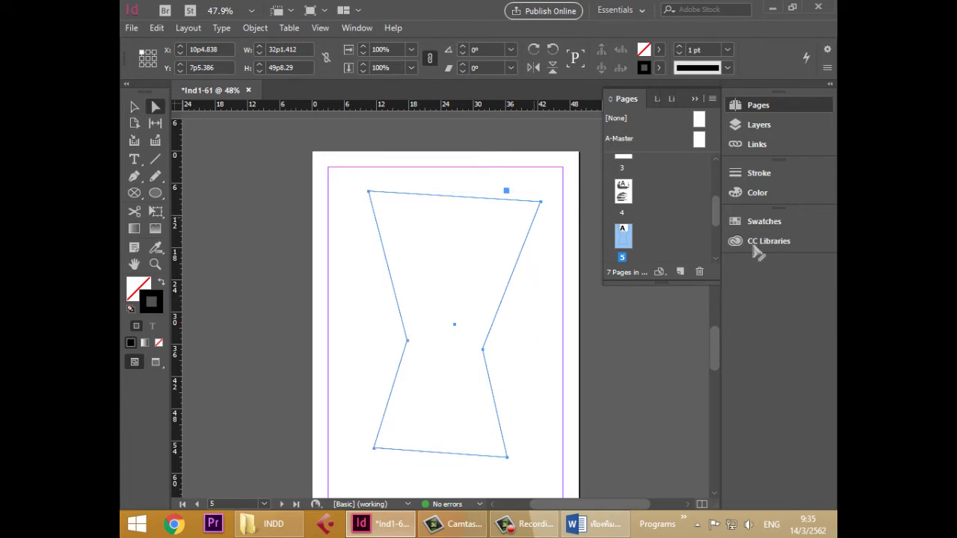
pyautogui.moveTo(454, 324)
pyautogui.mouseDown()
pyautogui.moveTo(429, 337)
pyautogui.moveTo(441, 320)
pyautogui.mouseUp()
# - Reshape the hourglass with the Direct Selection tool by shifting both upper corners, the lower-left corner and the right waist point inward or outward
pyautogui.moveTo(515, 182); pyautogui.dragTo(488, 199)
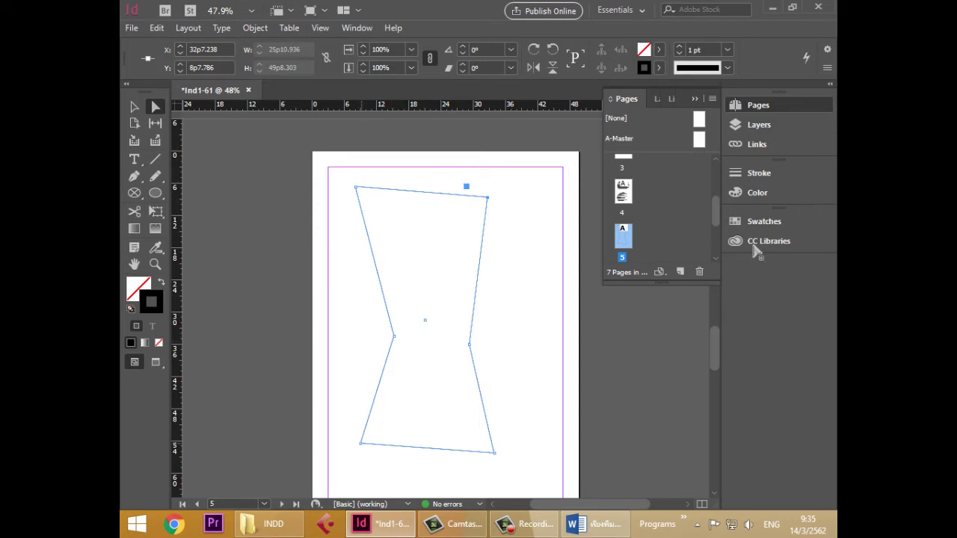
pyautogui.moveTo(361, 443); pyautogui.dragTo(337, 457)
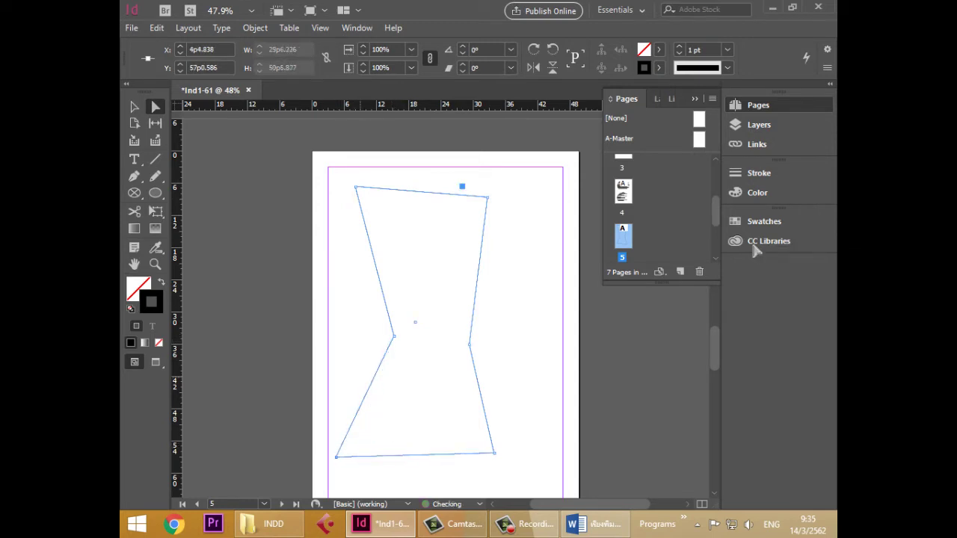
pyautogui.moveTo(356, 187); pyautogui.dragTo(350, 197)
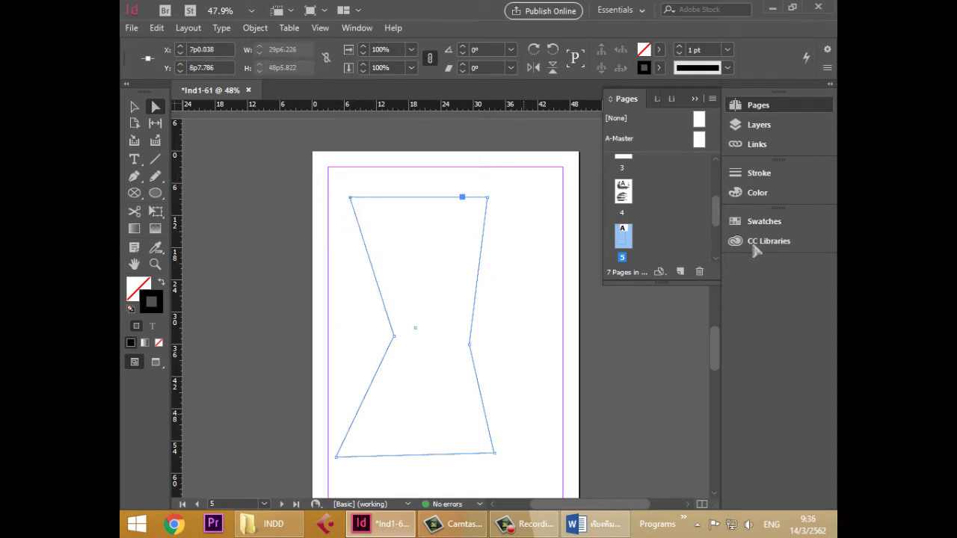
pyautogui.moveTo(469, 344); pyautogui.dragTo(443, 328)
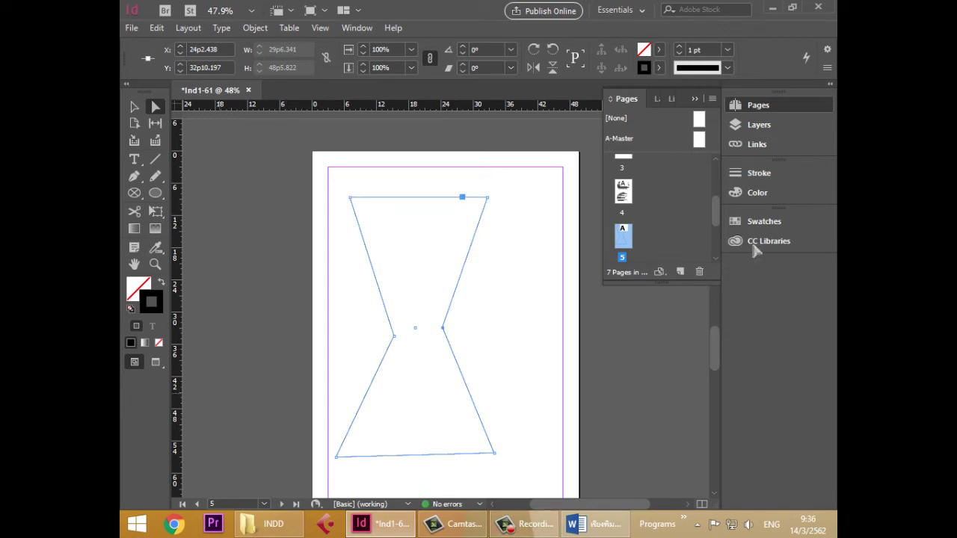
# - Shift the gap between the two ellipses on page 4 slightly downward with the Gap tool
pyautogui.scroll(8, 445, 314)
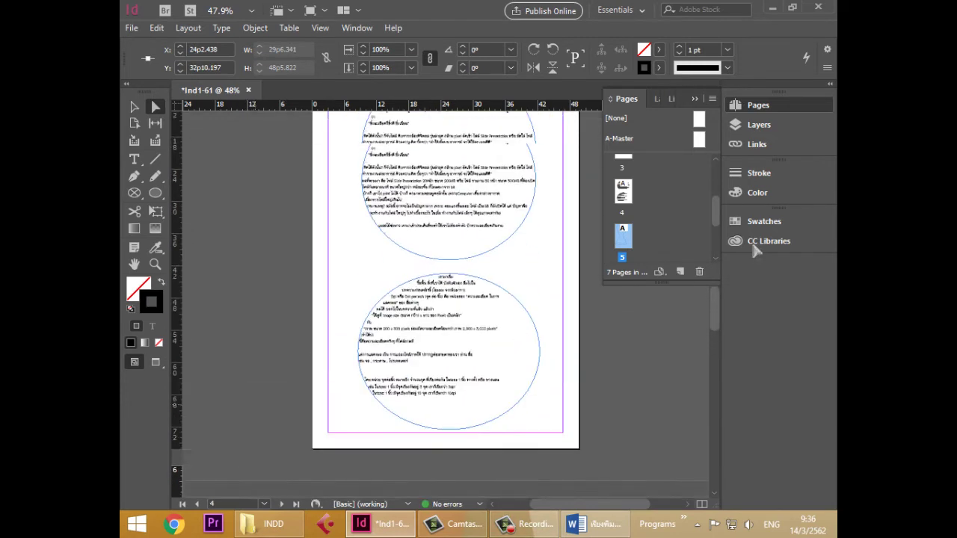
pyautogui.press('u')
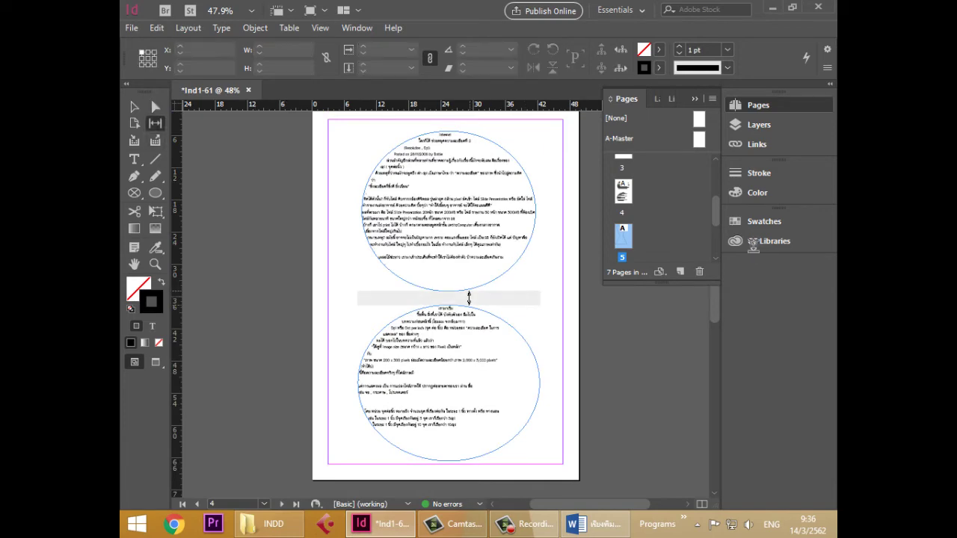
pyautogui.moveTo(471, 298)
pyautogui.mouseDown()
pyautogui.moveTo(468, 322)
pyautogui.moveTo(467, 269)
pyautogui.moveTo(466, 308)
pyautogui.mouseUp()
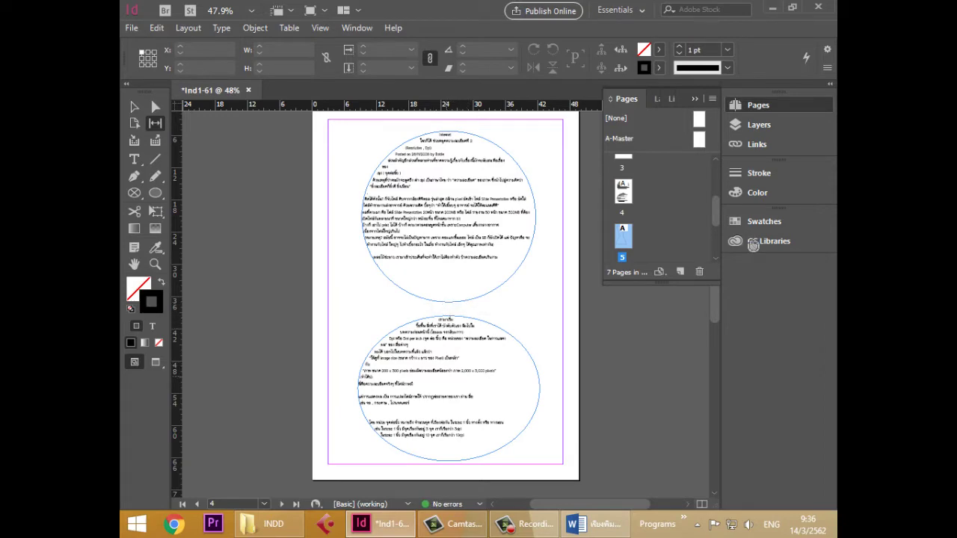
pyautogui.scroll(-3, 446, 323)
pyautogui.scroll(14, 446, 323)
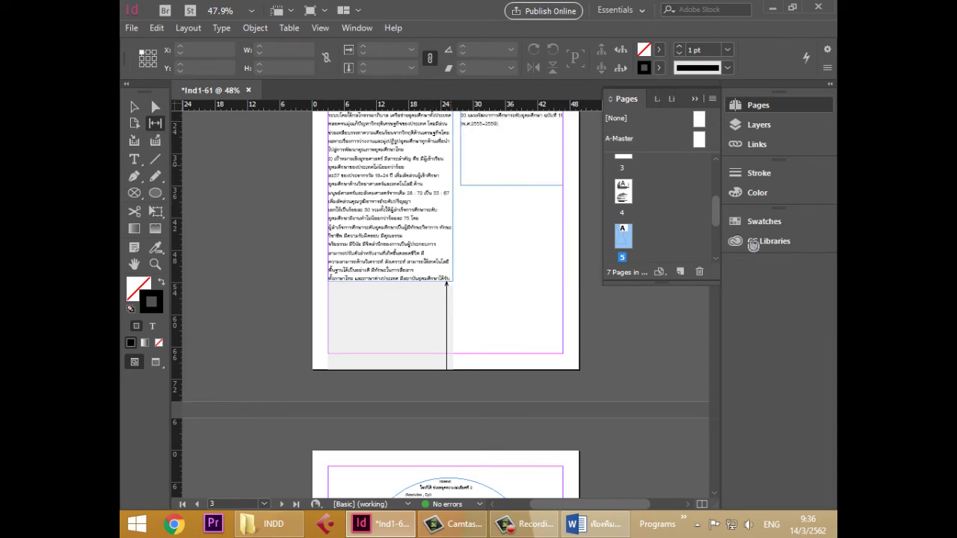
# - Use the Gap tool to adjust the space between page 3's two text columns and shorten the left column from the bottom
pyautogui.moveTo(457, 165); pyautogui.dragTo(501, 192)
pyautogui.scroll(4, 464, 195)
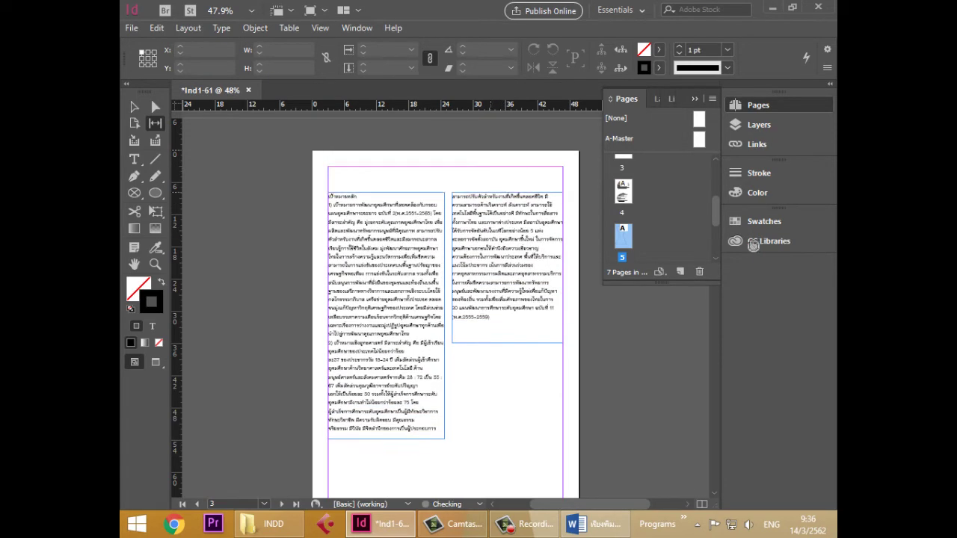
pyautogui.moveTo(446, 250)
pyautogui.mouseDown()
pyautogui.moveTo(479, 257)
pyautogui.moveTo(436, 264)
pyautogui.moveTo(450, 268)
pyautogui.mouseUp()
pyautogui.moveTo(754, 245)
pyautogui.mouseDown()
pyautogui.moveTo(761, 253)
pyautogui.moveTo(753, 247)
pyautogui.mouseUp()
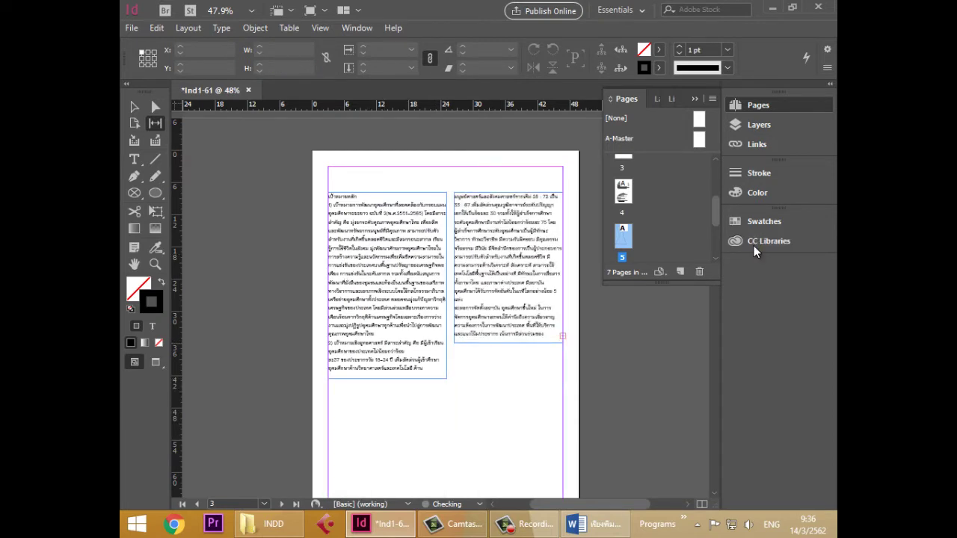
# - Extend the right column's text frame on page 3 downward to a height of about 42p5 so its overset text fits
pyautogui.press('v')
pyautogui.click(754, 246)
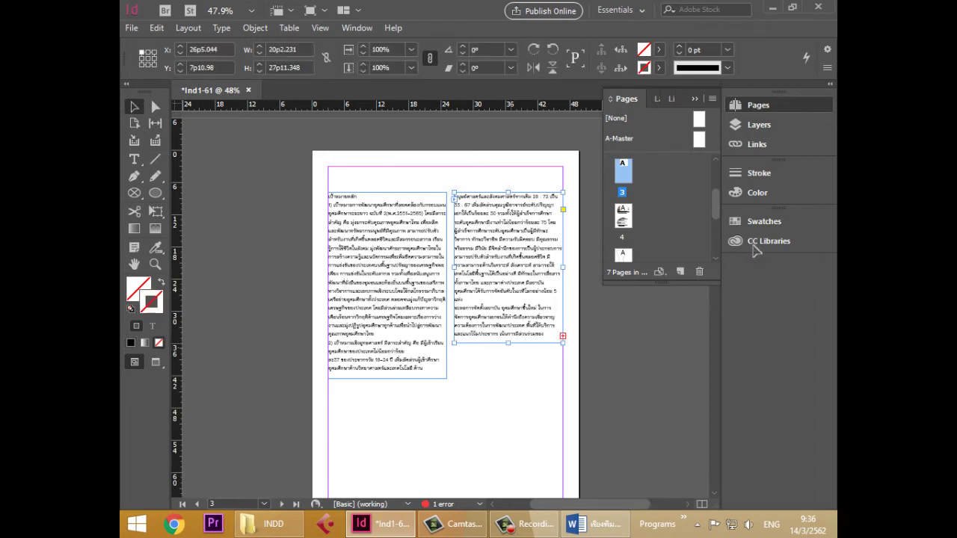
pyautogui.moveTo(754, 247); pyautogui.dragTo(754, 247)
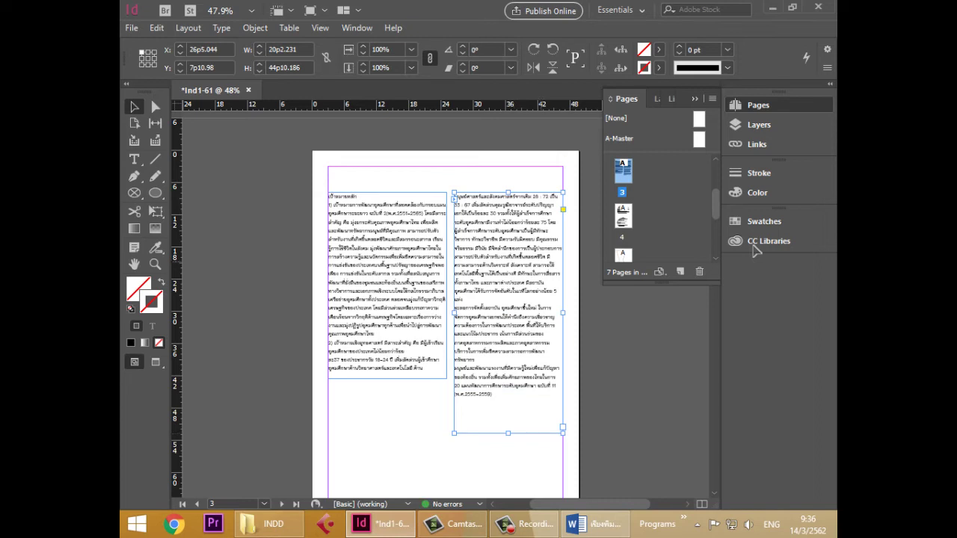
pyautogui.scroll(-3, 753, 249)
pyautogui.scroll(1, 755, 250)
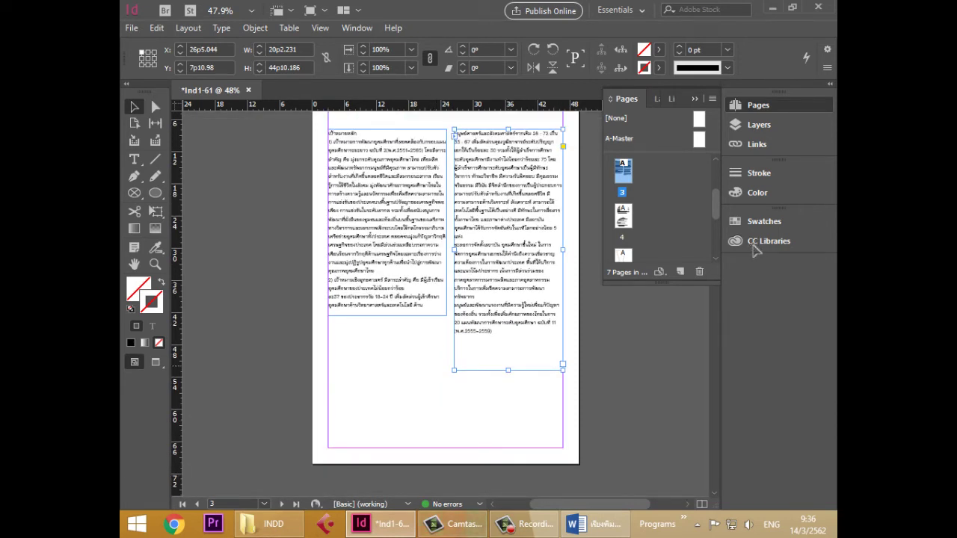
pyautogui.hotkey('ctrl', 'z')
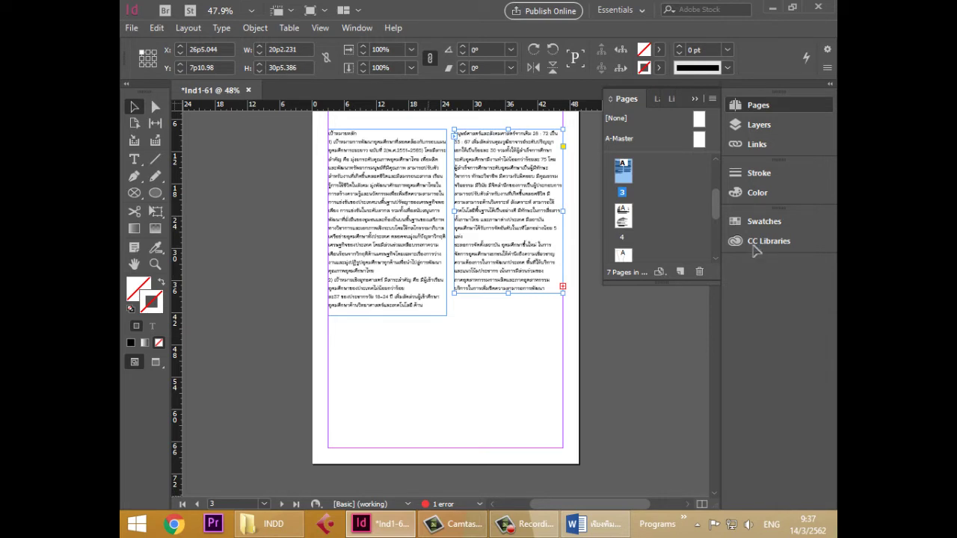
pyautogui.moveTo(509, 293); pyautogui.dragTo(508, 357)
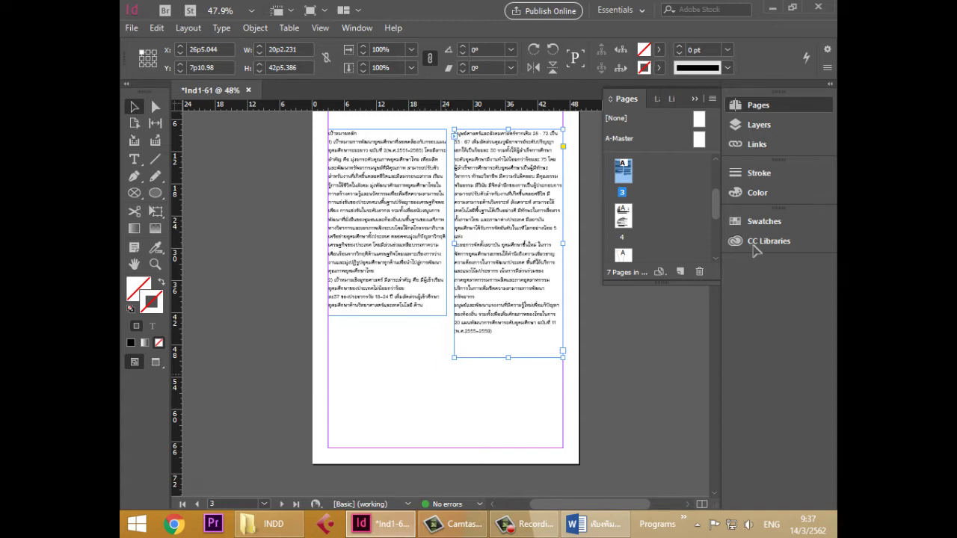
# - Go to page 5, which holds the empty hourglass-shaped frame
pyautogui.scroll(2, 754, 251)
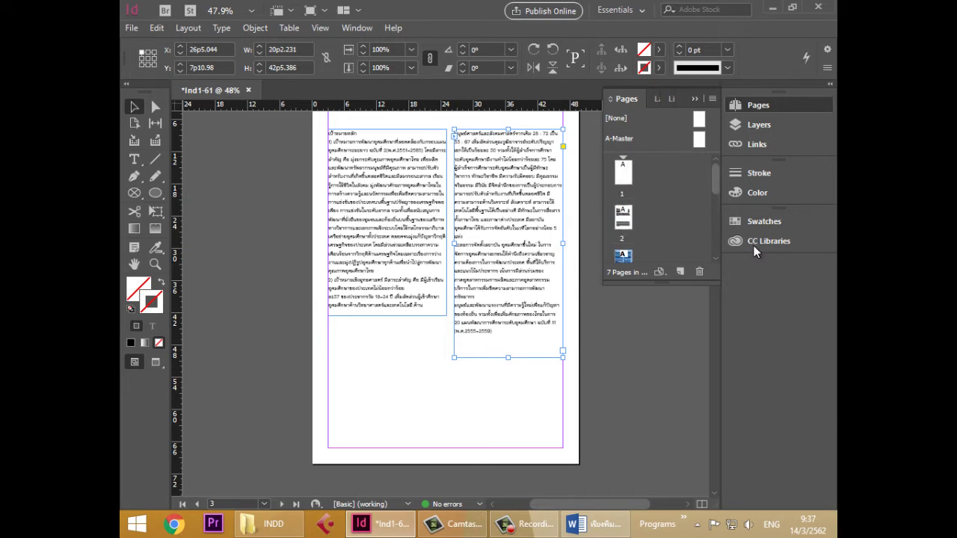
pyautogui.scroll(-4, 754, 251)
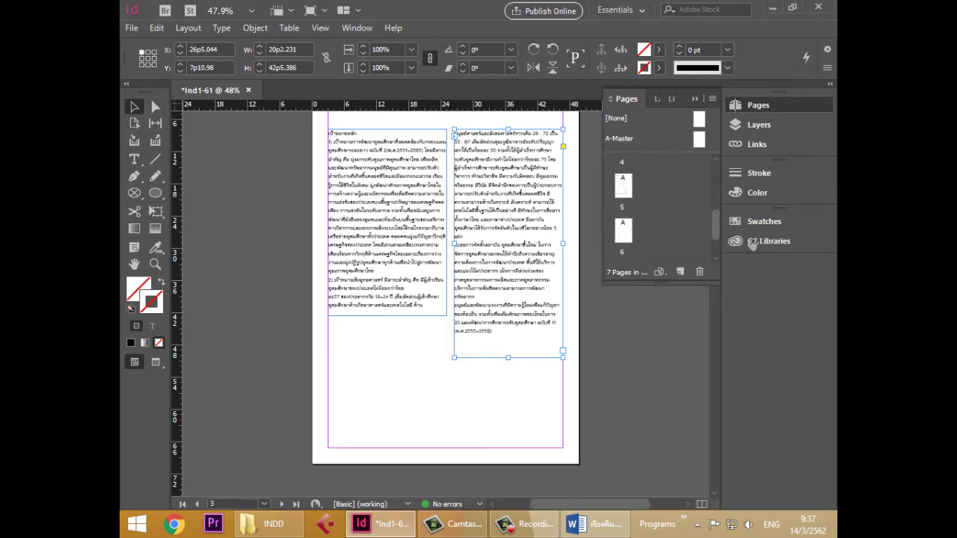
pyautogui.hotkey('shift', 'pagedown')
pyautogui.hotkey('shift', 'pagedown')
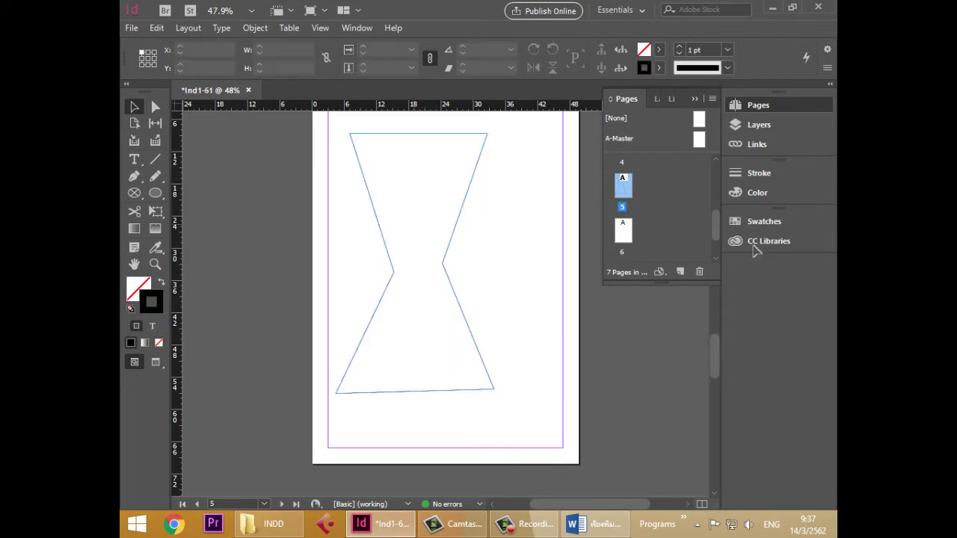
# - Switch to Word and copy the two news paragraphs below the dpi explanation on page 5
pyautogui.hotkey('alt', 'Tab')
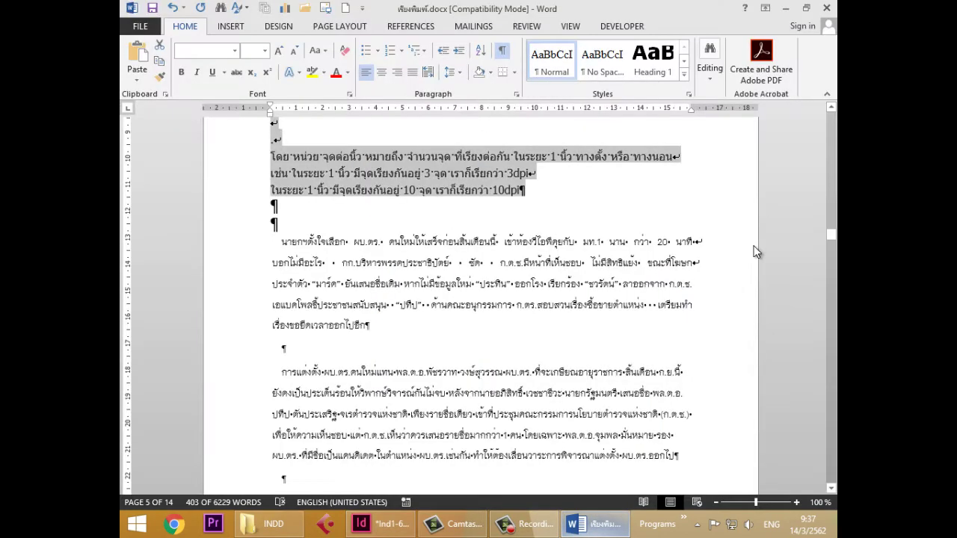
pyautogui.press('Down')
pyautogui.press('Down')
pyautogui.hotkey('shift', 'Down')
pyautogui.hotkey('shift', 'Down')
pyautogui.hotkey('shift', 'Down')
pyautogui.hotkey('shift', 'Down')
pyautogui.hotkey('shift', 'Down')
pyautogui.hotkey('shift', 'Down')
pyautogui.hotkey('shift', 'Down')
pyautogui.hotkey('shift', 'Down')
pyautogui.hotkey('shift', 'Down')
pyautogui.hotkey('shift', 'Down')
pyautogui.hotkey('shift', 'Down')
pyautogui.hotkey('shift', 'Down')
pyautogui.hotkey('shift', 'Down')
pyautogui.hotkey('shift', 'Down')
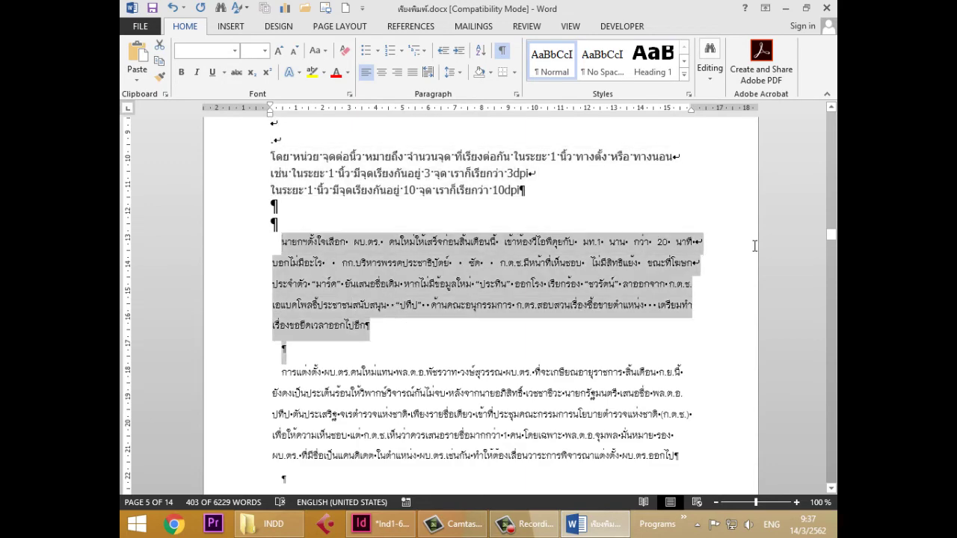
pyautogui.hotkey('shift', 'Up')
pyautogui.hotkey('shift', 'Up')
pyautogui.hotkey('shift', 'Up')
pyautogui.hotkey('shift', 'Up')
pyautogui.hotkey('shift', 'Down')
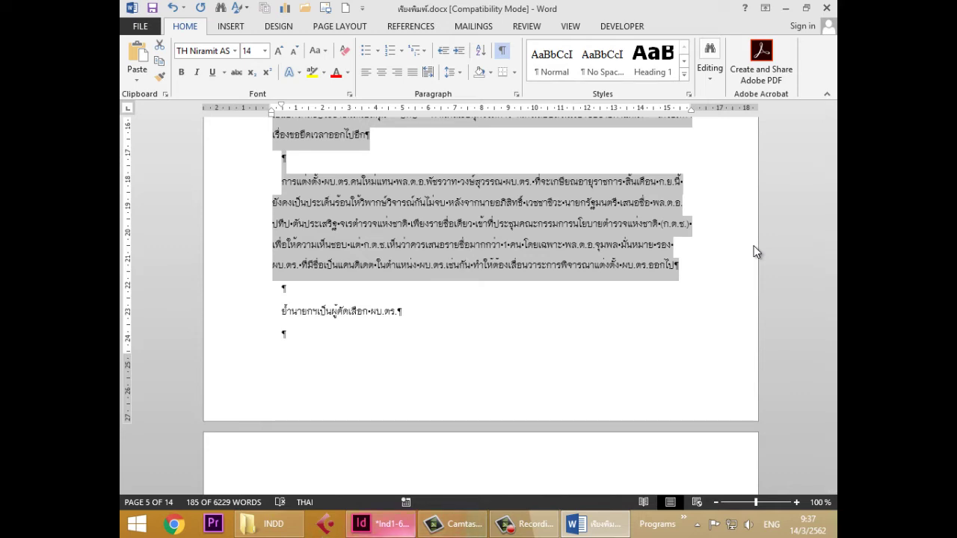
# - Switch back to InDesign and paste the copied paragraphs into the hourglass-shaped frame on page 5
pyautogui.hotkey('alt', 'Tab')
pyautogui.press('t')
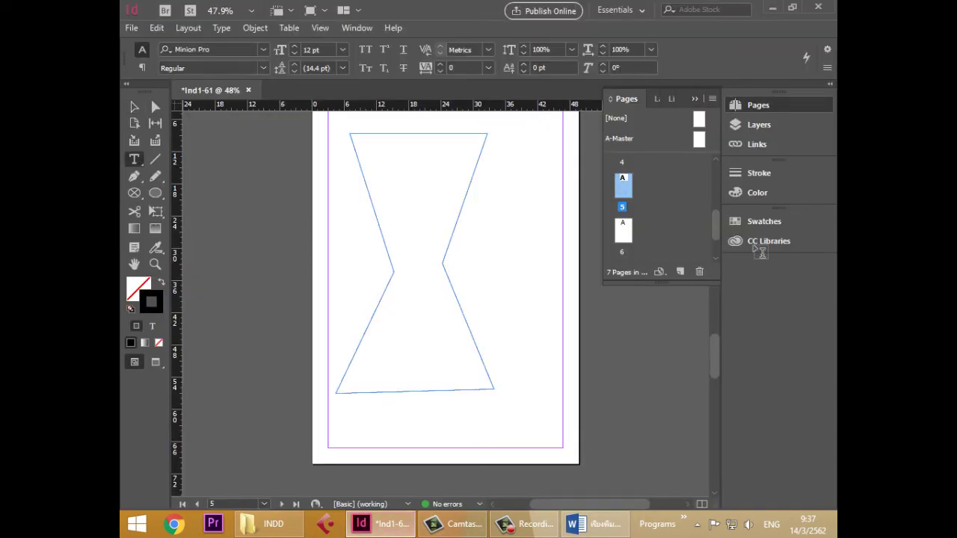
pyautogui.click(350, 136)
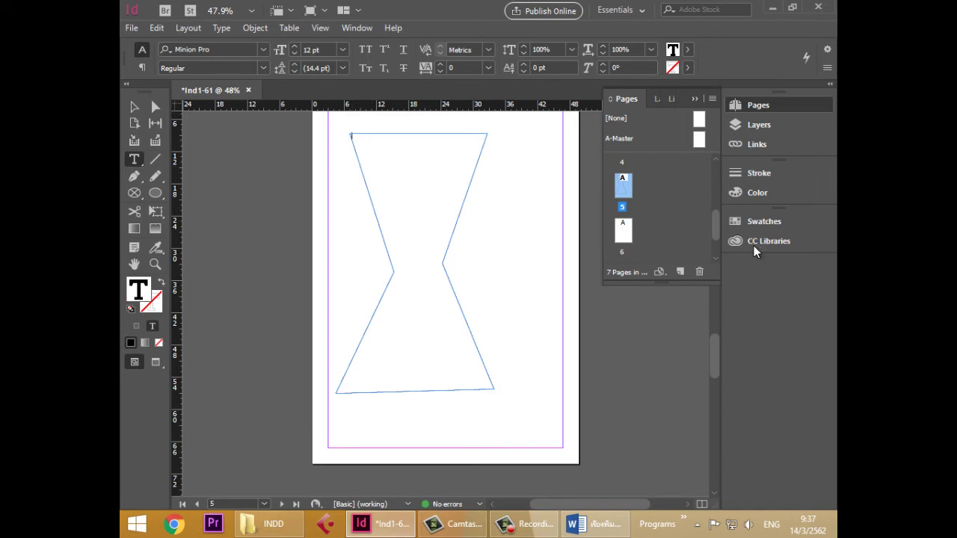
pyautogui.hotkey('ctrl', 'v')
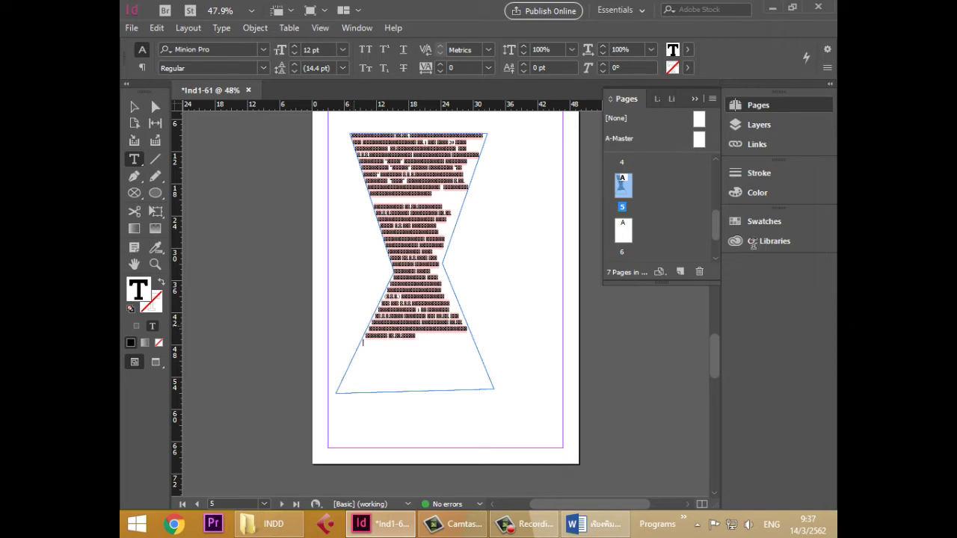
# - Format all text in the hourglass frame as TH Niramit AS Regular at 16 pt
pyautogui.hotkey('ctrl', 'a')
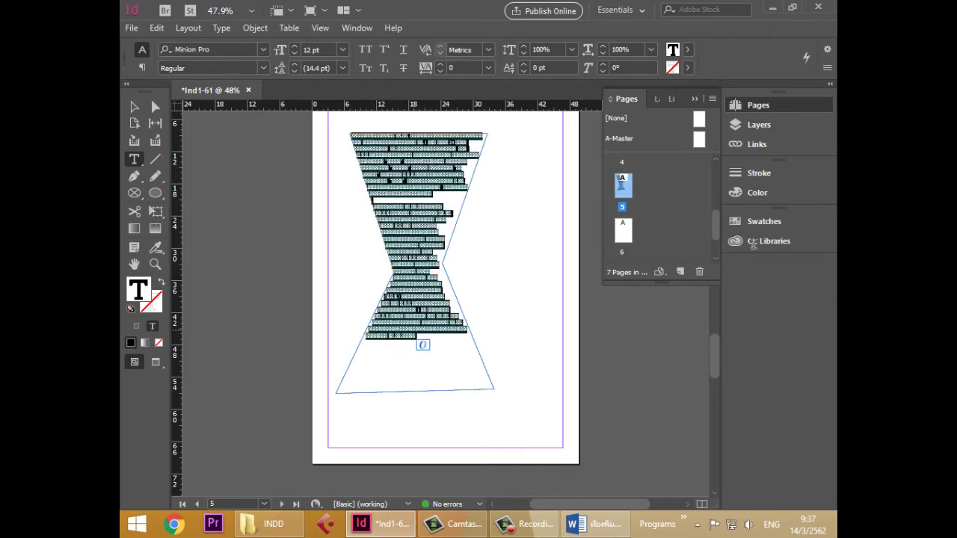
pyautogui.hotkey('ctrl', 'alt', 'shift', 'm')
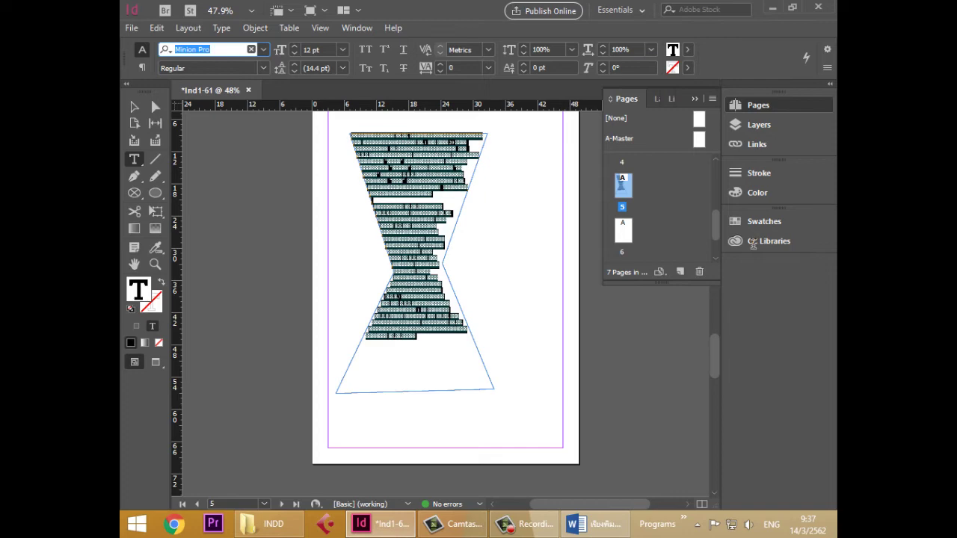
pyautogui.write('th n')
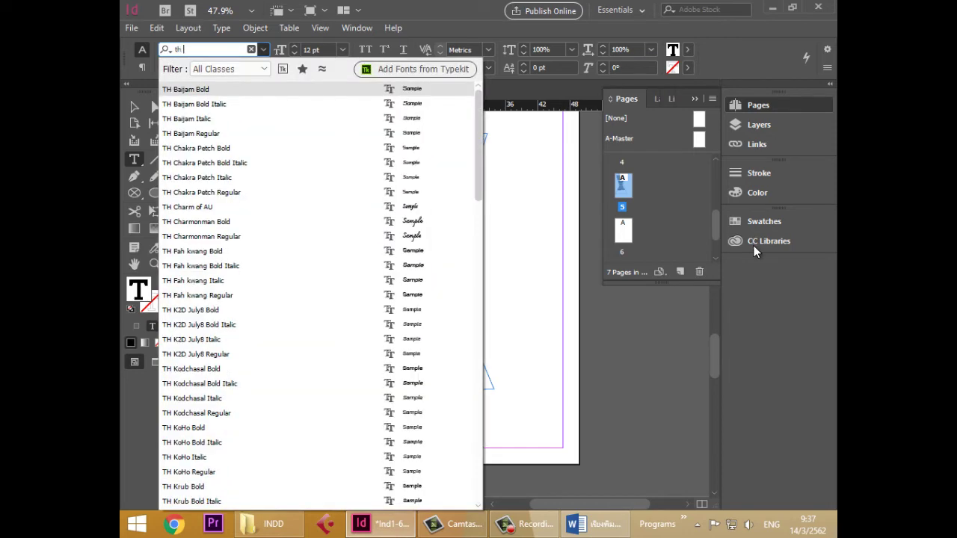
pyautogui.press('Down')
pyautogui.press('Down')
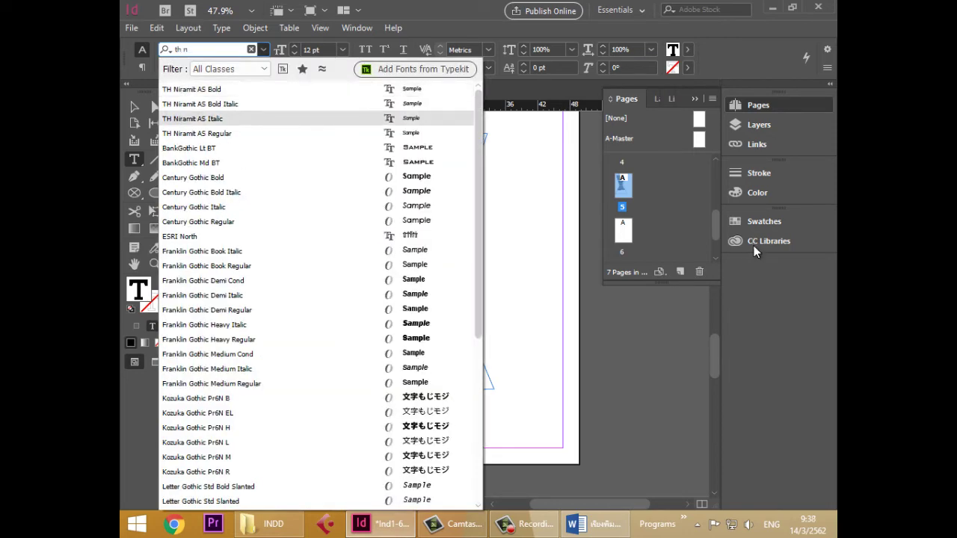
pyautogui.press('Down')
pyautogui.press('Return')
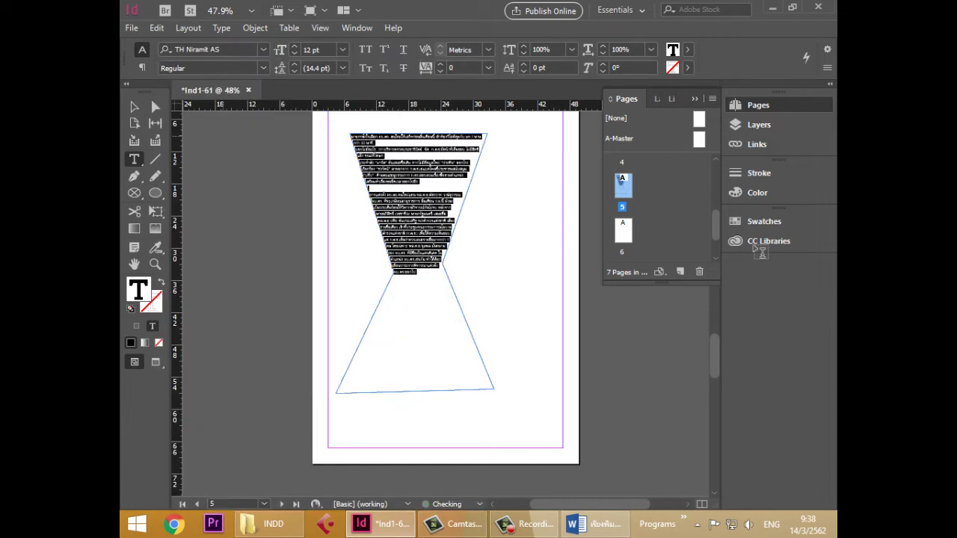
pyautogui.press('Tab')
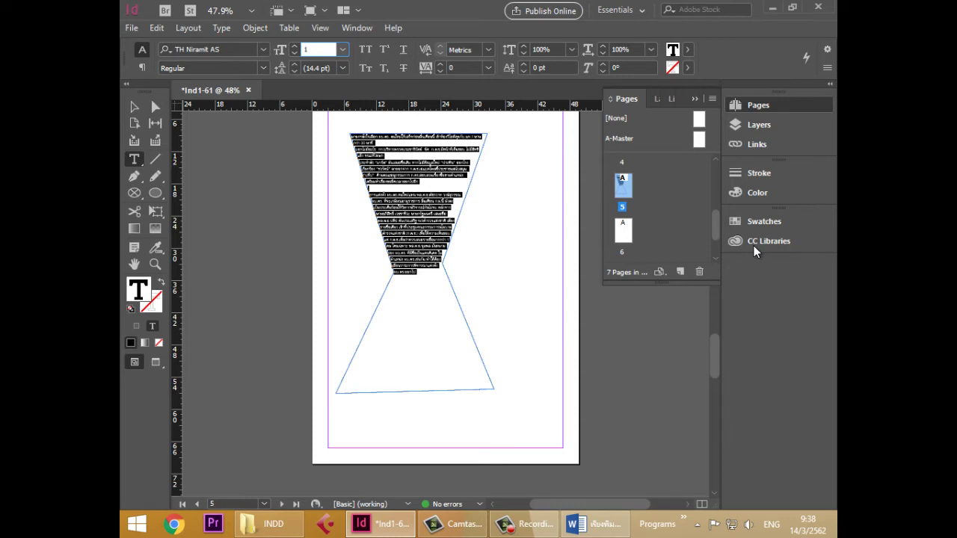
pyautogui.press('Return')
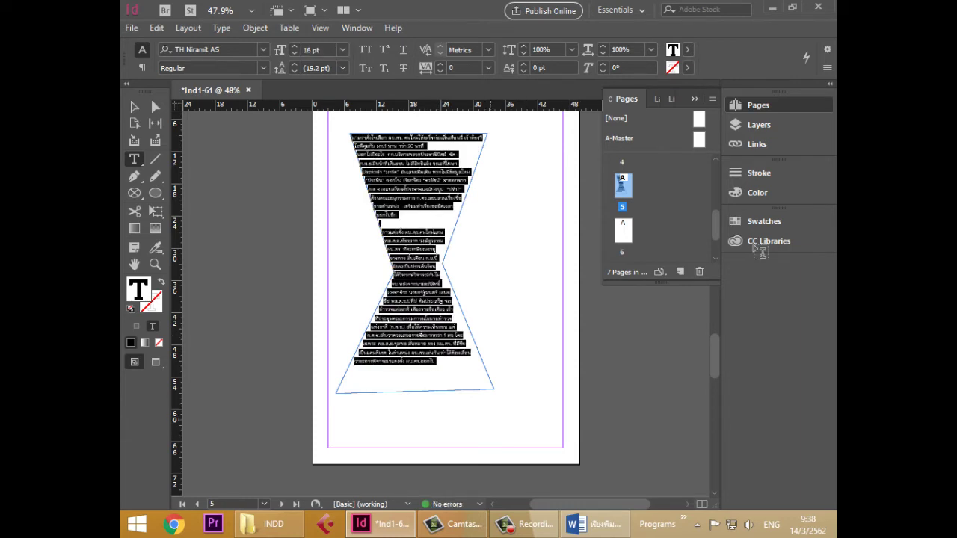
# - Save the document as Ind1-61.indd in the Digital Media folder on drive D
pyautogui.press('Escape')
pyautogui.hotkey('alt', 'f')
pyautogui.press('s')
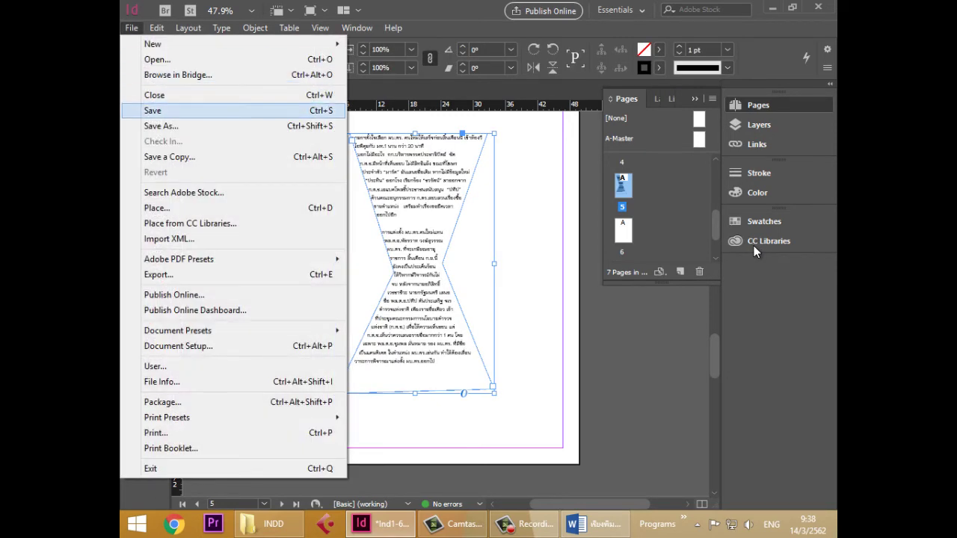
pyautogui.press('Return')
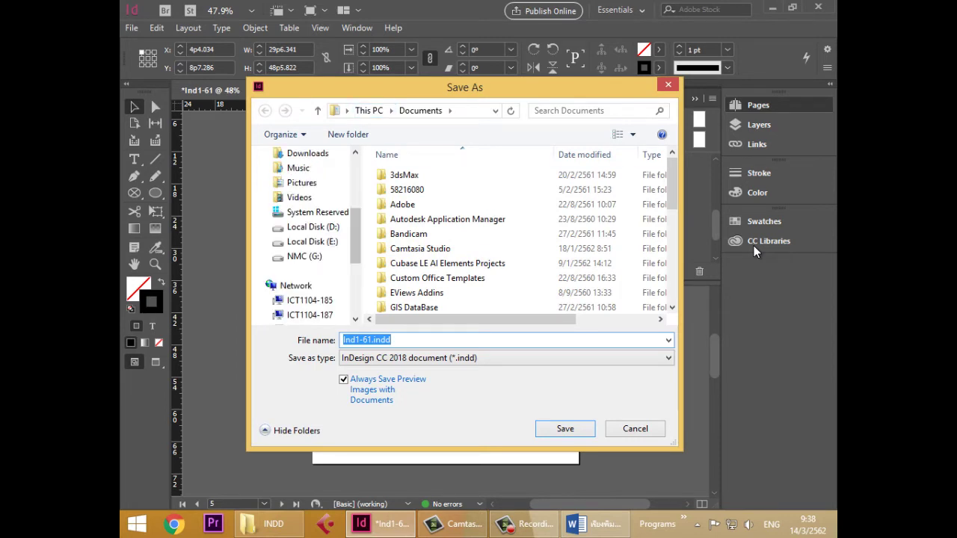
pyautogui.click(308, 226)
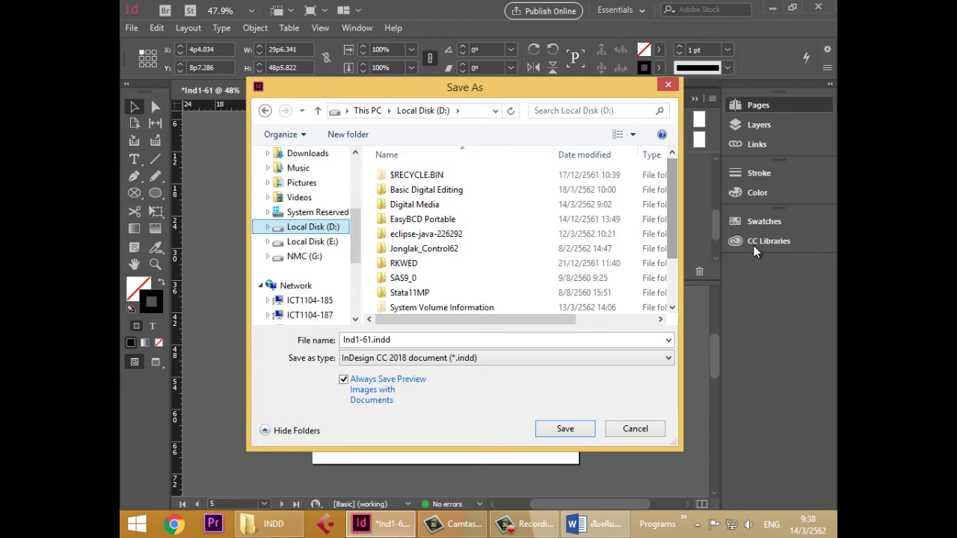
pyautogui.scroll(-1, 522, 235)
pyautogui.scroll(1, 522, 236)
pyautogui.click(415, 205)
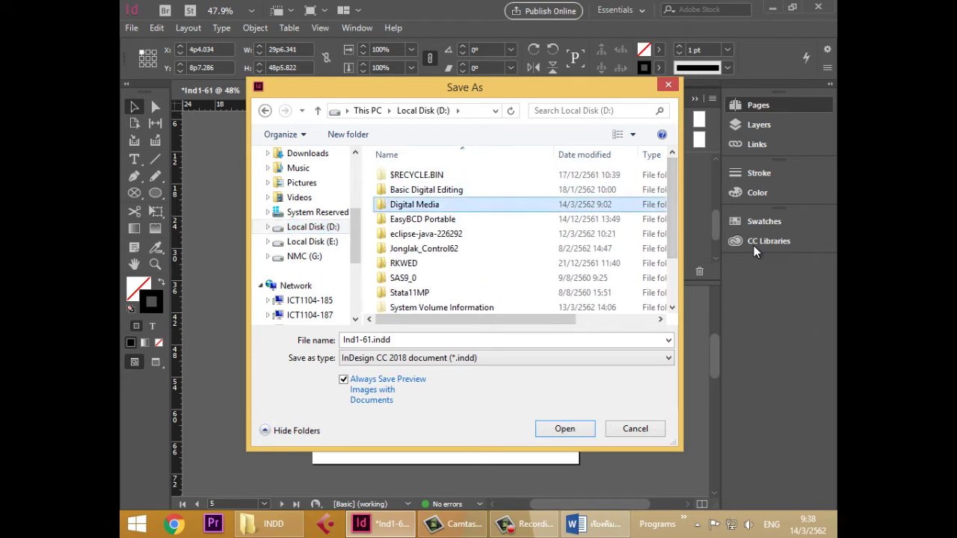
pyautogui.press('Return')
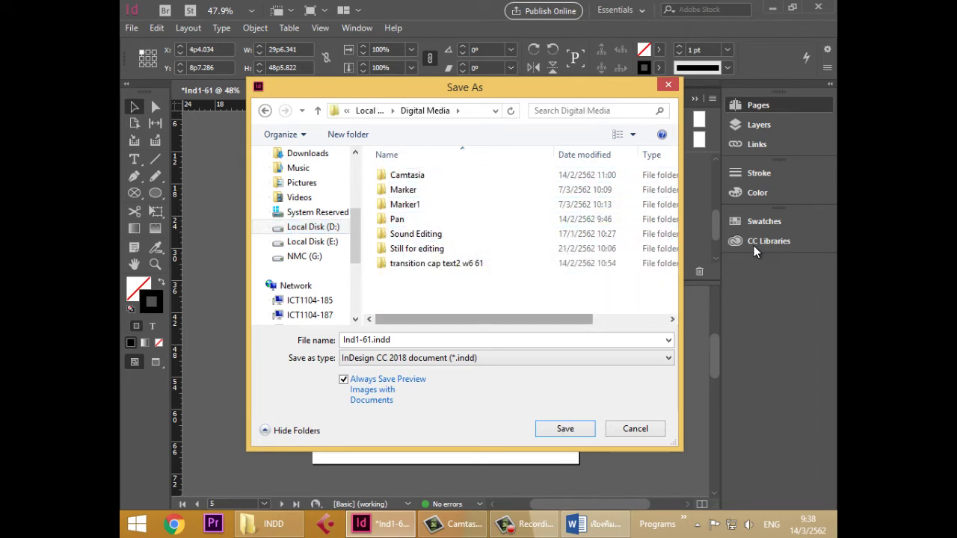
pyautogui.press('Return')
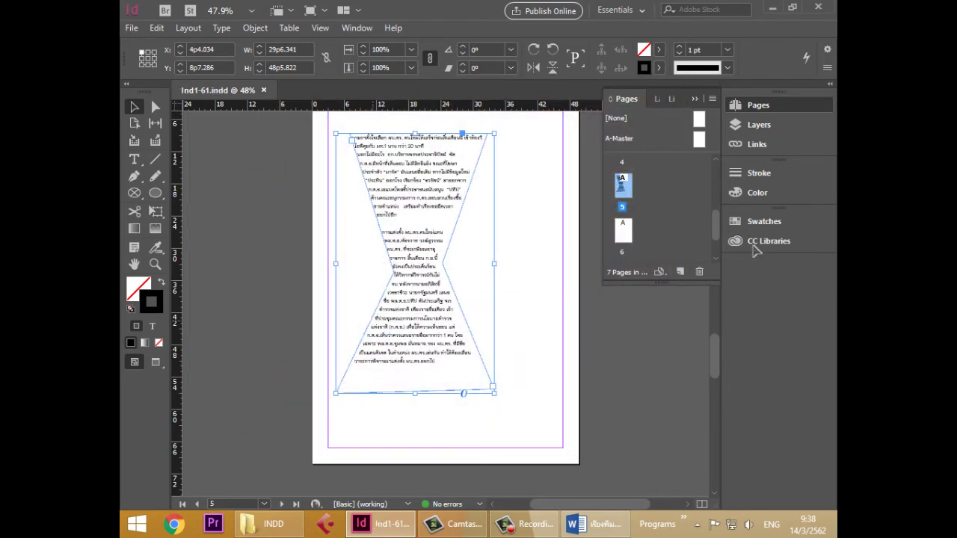
# - Review the pages back to page 1, then examine page 2's upper text frame at 125% zoom
pyautogui.scroll(14, 754, 251)
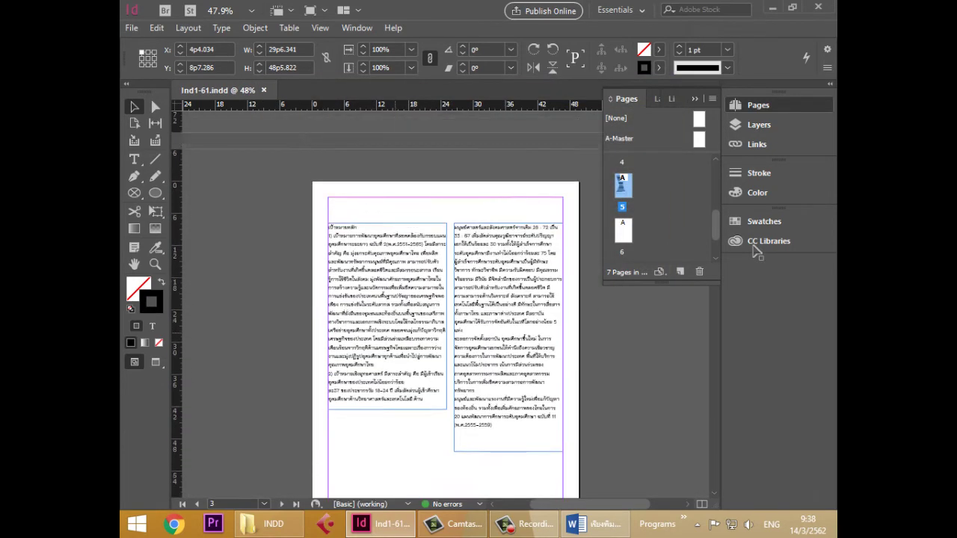
pyautogui.press('pageup')
pyautogui.press('pageup')
pyautogui.press('pageup')
pyautogui.press('pageup')
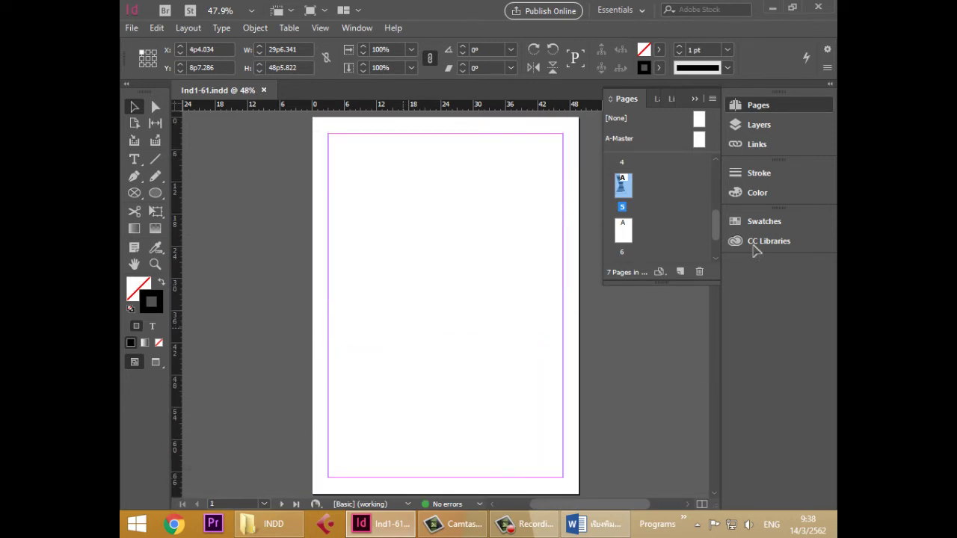
pyautogui.scroll(-9, 754, 246)
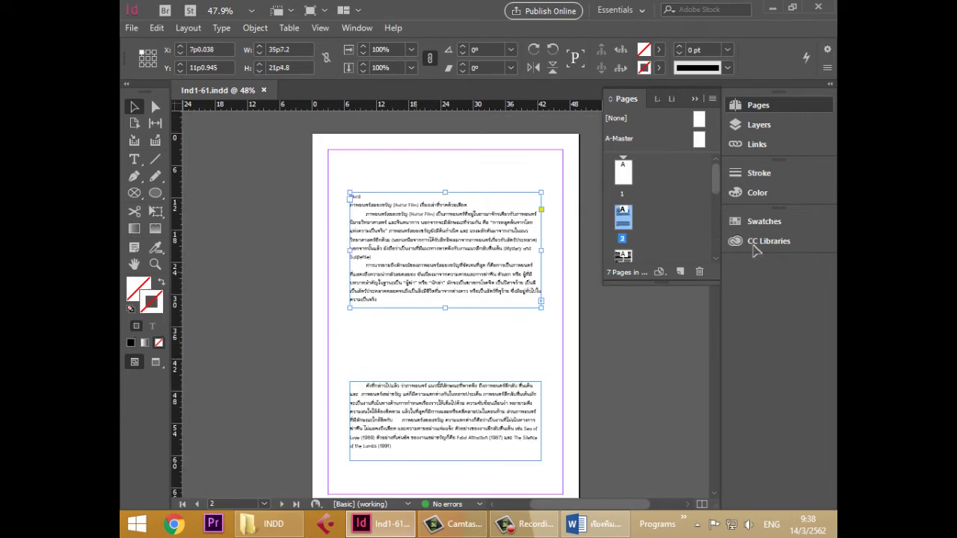
pyautogui.hscroll(-4, 754, 250)
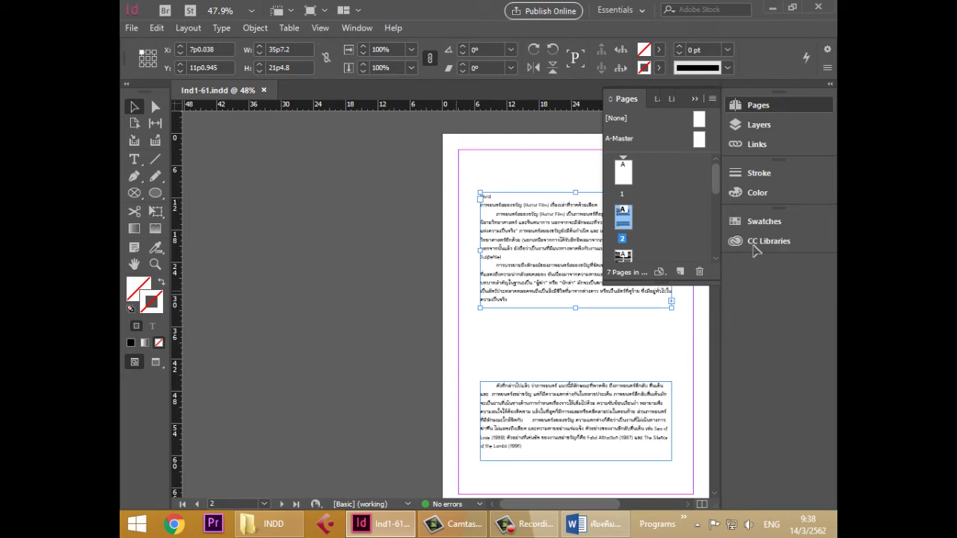
pyautogui.hotkey('ctrl', '=')
pyautogui.hotkey('ctrl', '=')
pyautogui.hotkey('ctrl', '=')
pyautogui.hotkey('ctrl', '=')
pyautogui.hotkey('ctrl', '=')
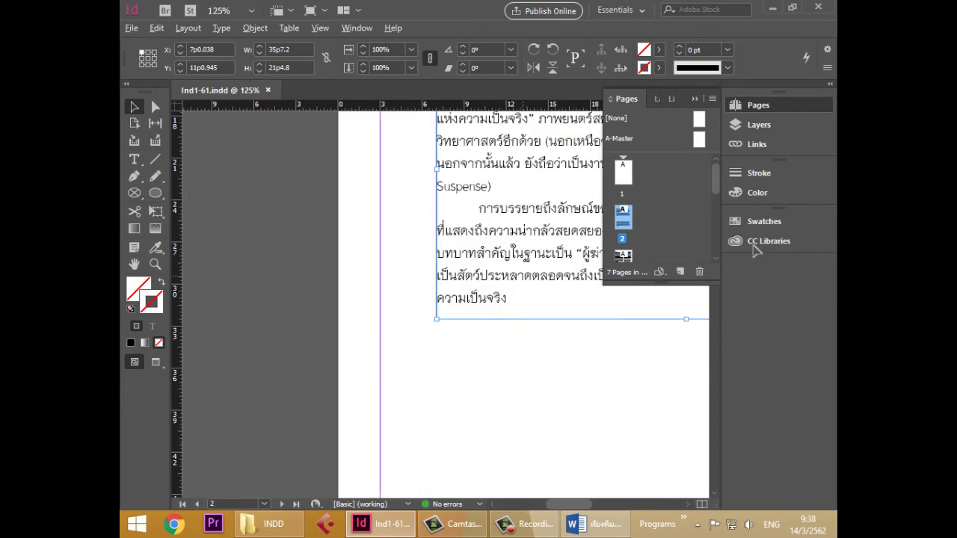
pyautogui.hotkey('ctrl', '-')
pyautogui.hotkey('ctrl', '=')
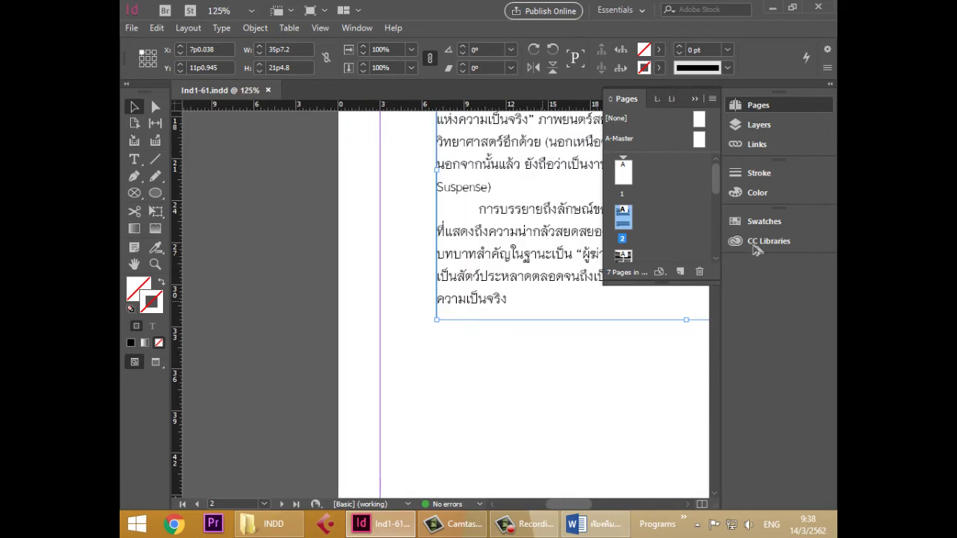
# - Examine the full text of page 2's upper frame from its heading down at 150% zoom
pyautogui.hotkey('ctrl', '=')
pyautogui.hotkey('ctrl', '=')
pyautogui.hotkey('ctrl', '=')
pyautogui.hotkey('ctrl', '-')
pyautogui.hotkey('ctrl', '-')
pyautogui.hotkey('ctrl', '-')
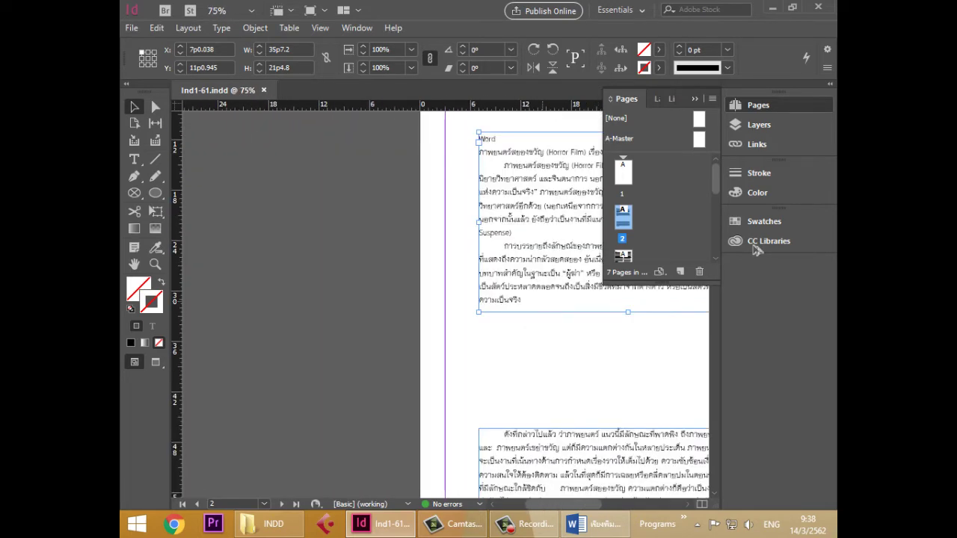
pyautogui.hotkey('ctrl', '-')
pyautogui.hotkey('ctrl', '=')
pyautogui.hotkey('ctrl', '=')
pyautogui.hotkey('ctrl', '=')
pyautogui.hotkey('ctrl', '=')
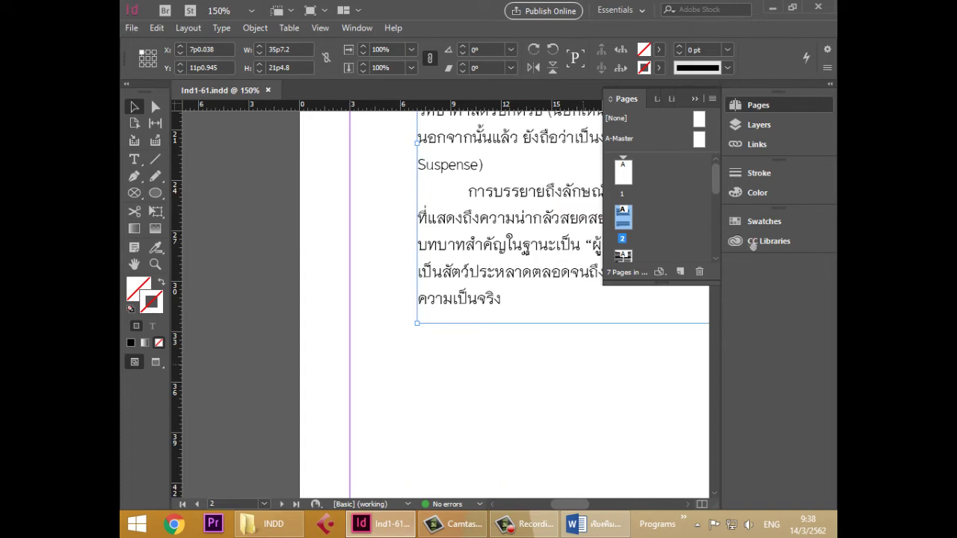
pyautogui.hscroll(4, 753, 246)
pyautogui.scroll(2, 753, 246)
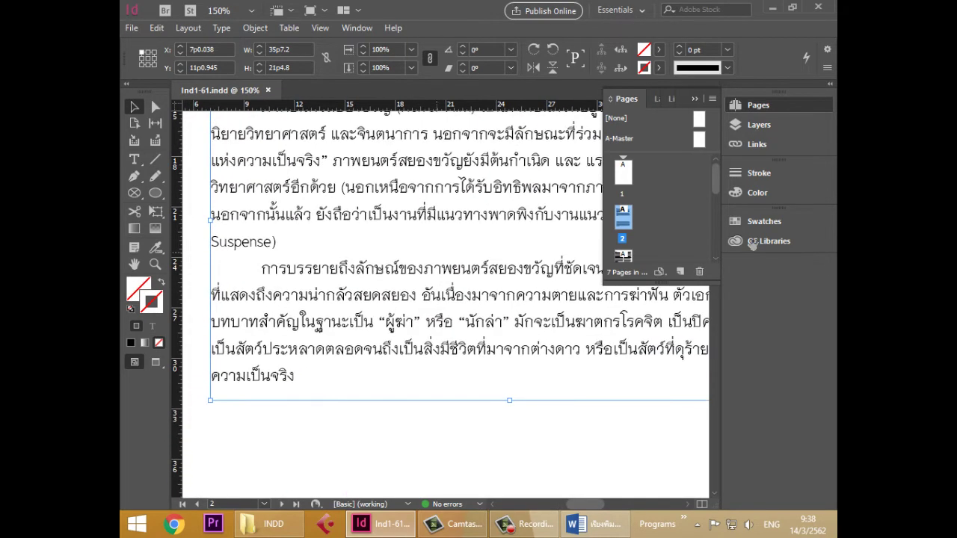
pyautogui.scroll(3, 753, 247)
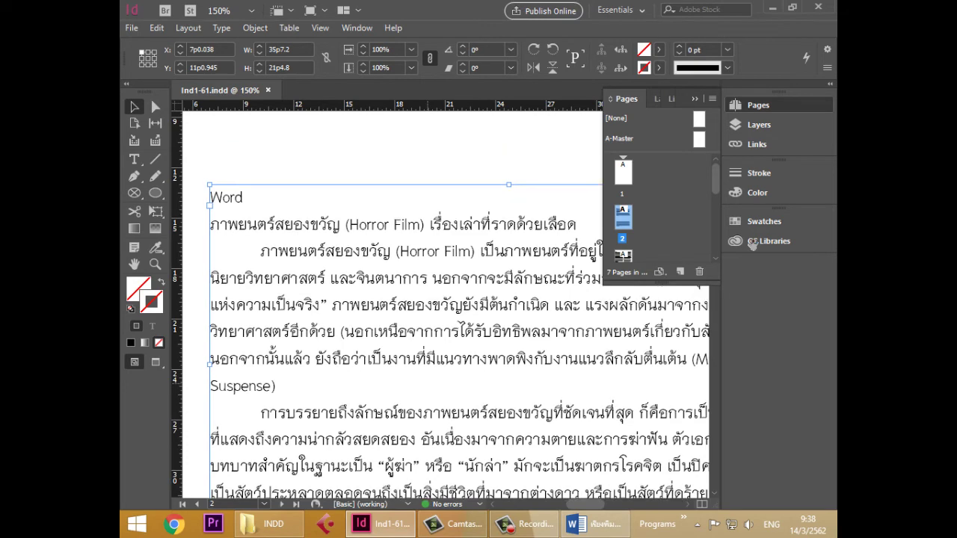
pyautogui.scroll(2, 752, 247)
pyautogui.scroll(-3, 754, 249)
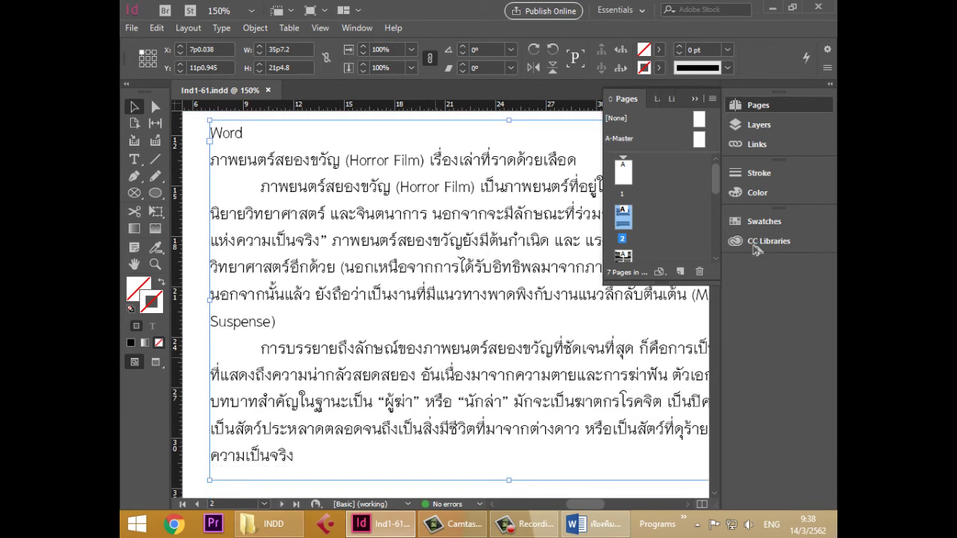
# - Inspect the paragraphs in page 2's upper frame at 200% zoom, checking across the line width to the frame's edge
pyautogui.hotkey('ctrl', '-')
pyautogui.hotkey('ctrl', '-')
pyautogui.hotkey('ctrl', '-')
pyautogui.hotkey('ctrl', '=')
pyautogui.hotkey('ctrl', '=')
pyautogui.hotkey('ctrl', '=')
pyautogui.hotkey('ctrl', '=')
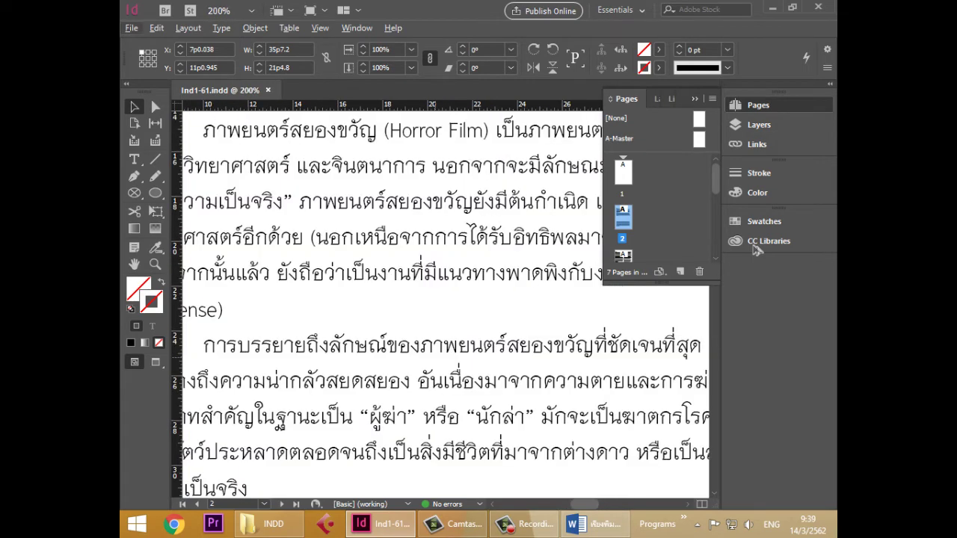
pyautogui.scroll(-1, 754, 247)
pyautogui.scroll(2, 754, 247)
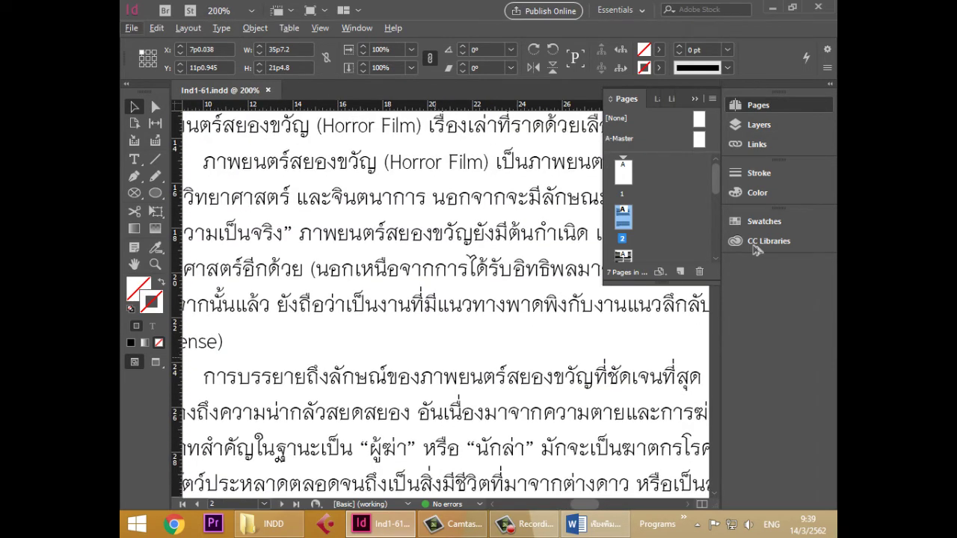
pyautogui.hotkey('shift', 'F10')
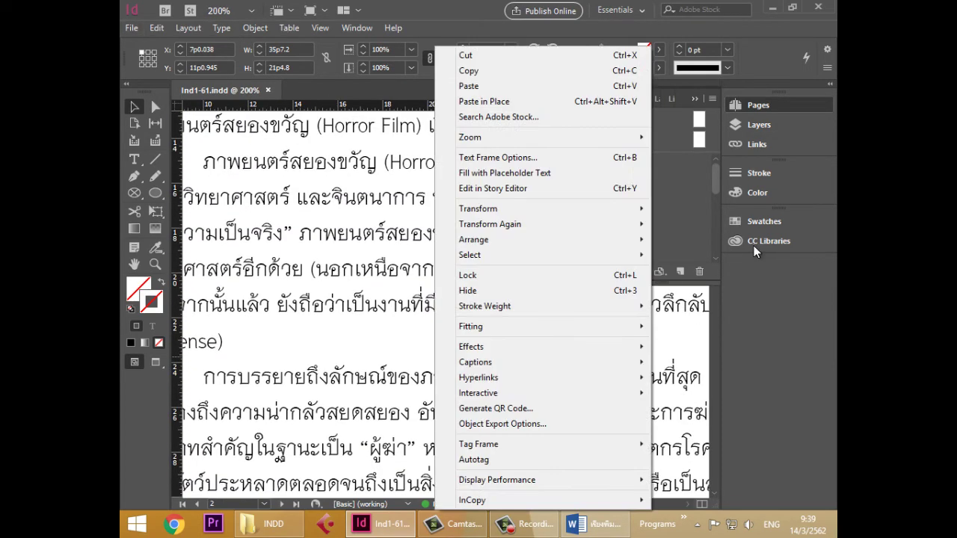
pyautogui.press('Escape')
pyautogui.hscroll(1, 754, 251)
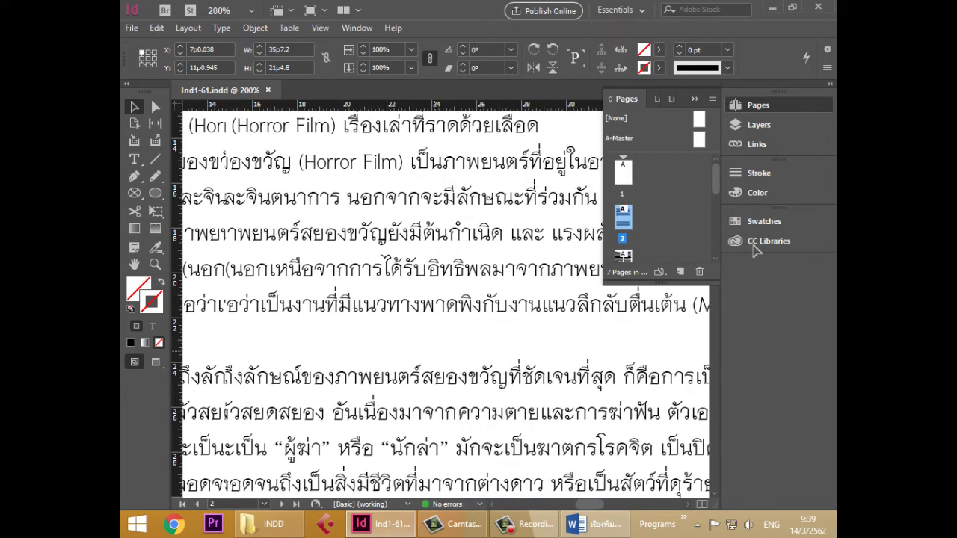
pyautogui.hscroll(-3, 754, 251)
pyautogui.hscroll(2, 754, 250)
pyautogui.hscroll(-2, 754, 251)
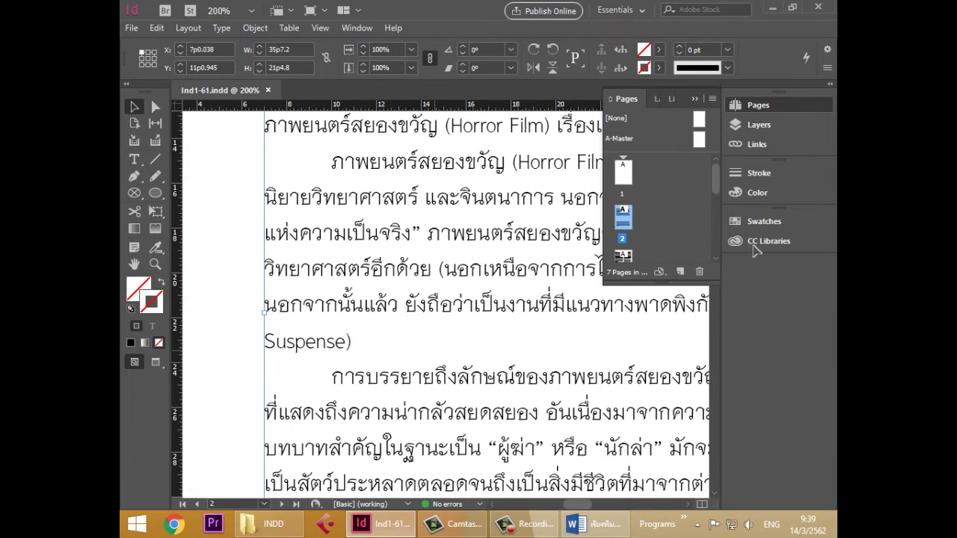
pyautogui.hscroll(2, 754, 250)
# - Select all the text of the story running through page 2's upper and lower frames
pyautogui.hotkey('ctrl', '-')
pyautogui.hotkey('ctrl', '-')
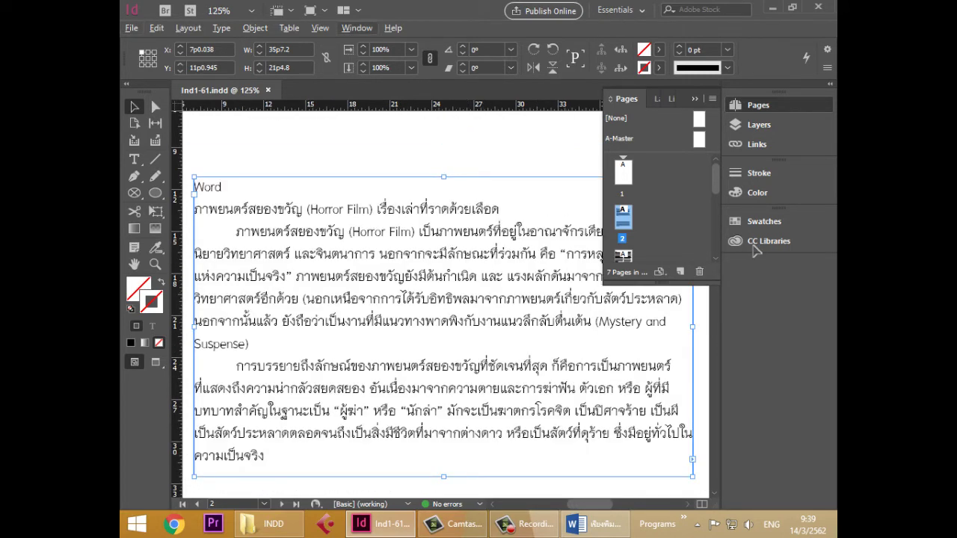
pyautogui.press('t')
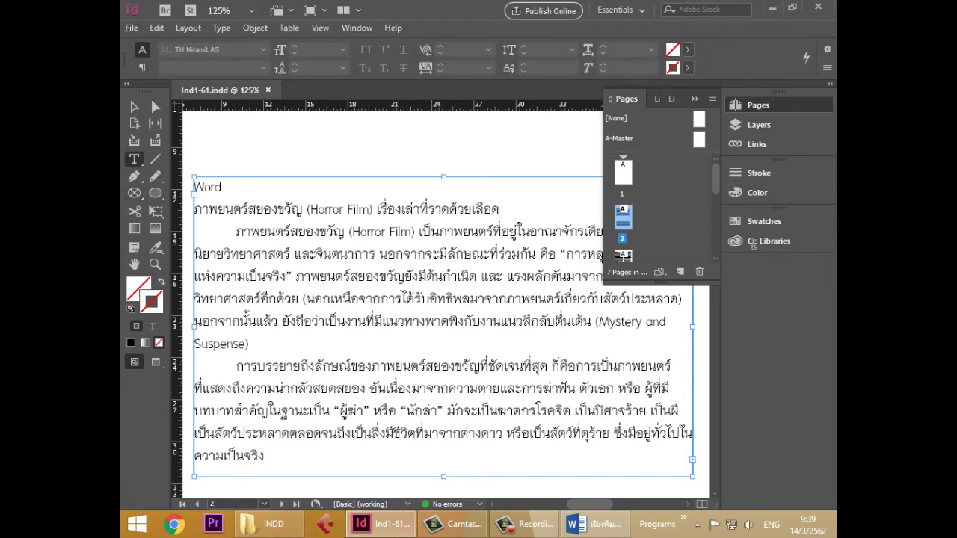
pyautogui.click(265, 277)
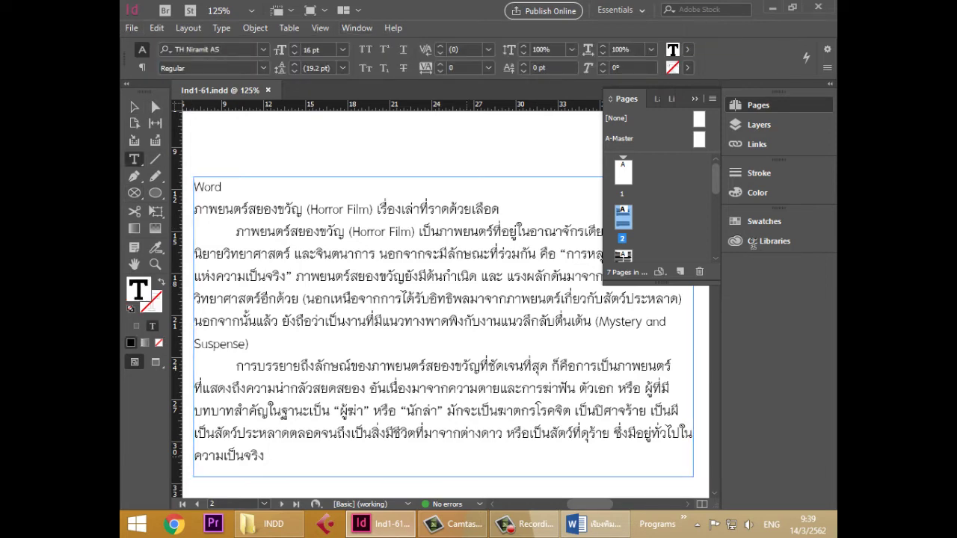
pyautogui.scroll(-8, 444, 304)
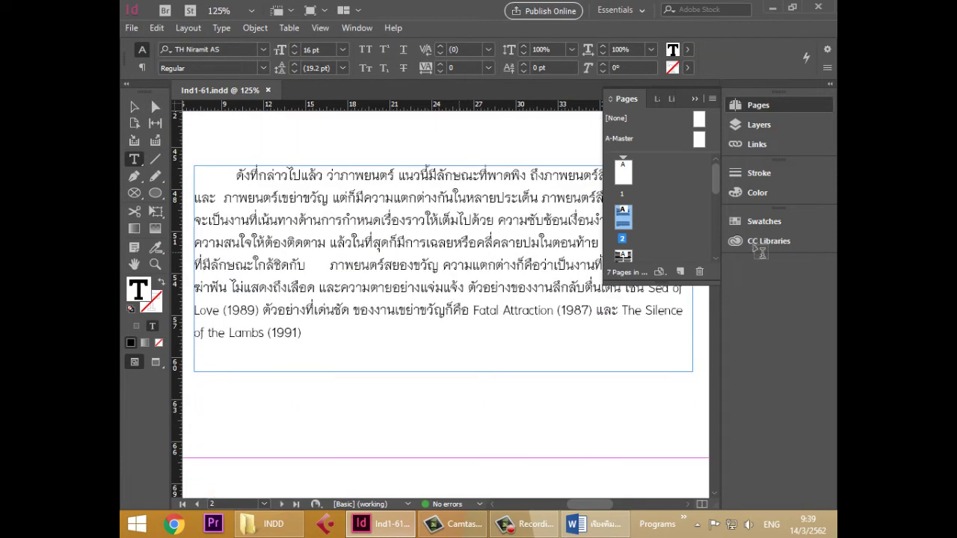
pyautogui.scroll(4, 419, 389)
pyautogui.scroll(-3, 416, 389)
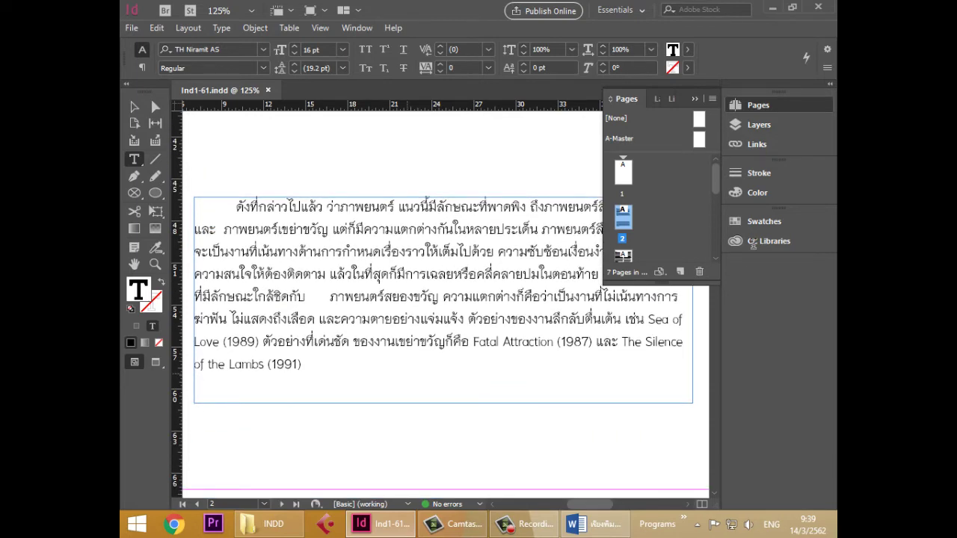
pyautogui.hotkey('ctrl', 'a')
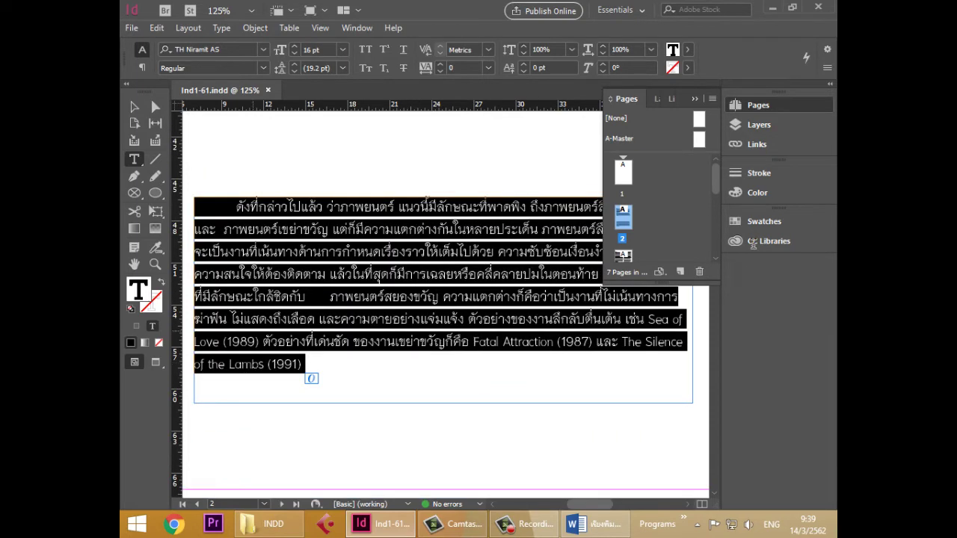
pyautogui.scroll(15, 754, 244)
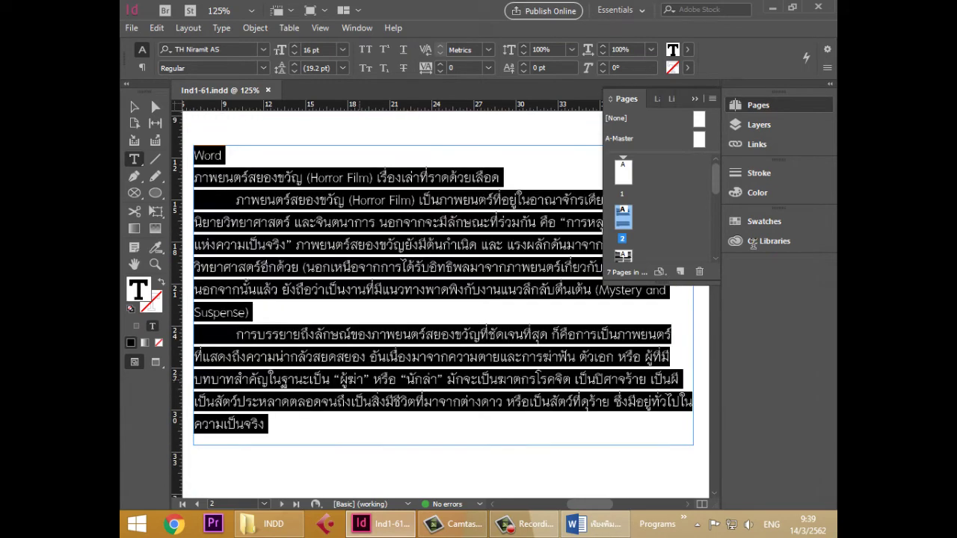
# - Look through the document down to page 3 and back to the upper text frame on page 2
pyautogui.press('pagedown')
pyautogui.press('pagedown')
pyautogui.press('pagedown')
pyautogui.press('pagedown')
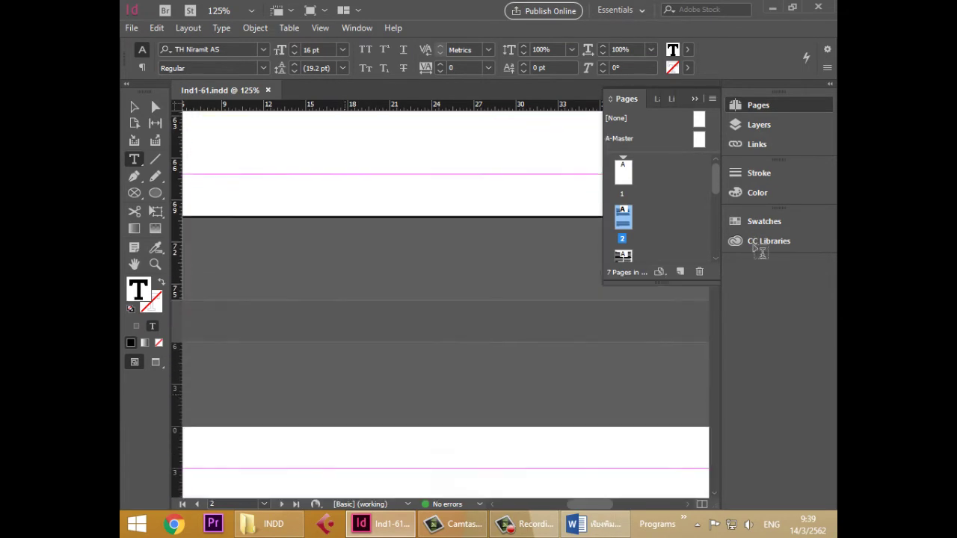
pyautogui.scroll(-4, 754, 243)
pyautogui.press('pageup')
pyautogui.press('pageup')
pyautogui.press('pageup')
pyautogui.press('pageup')
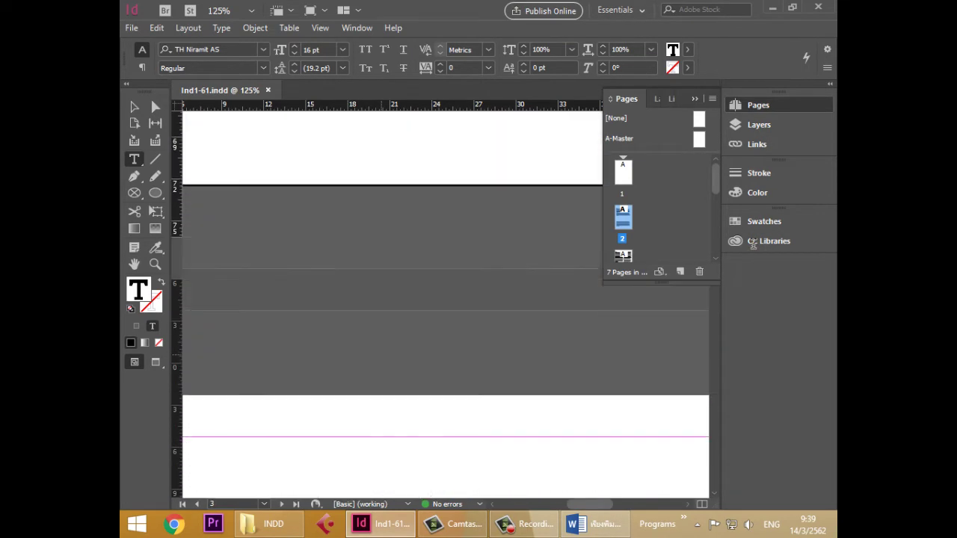
pyautogui.press('pageup')
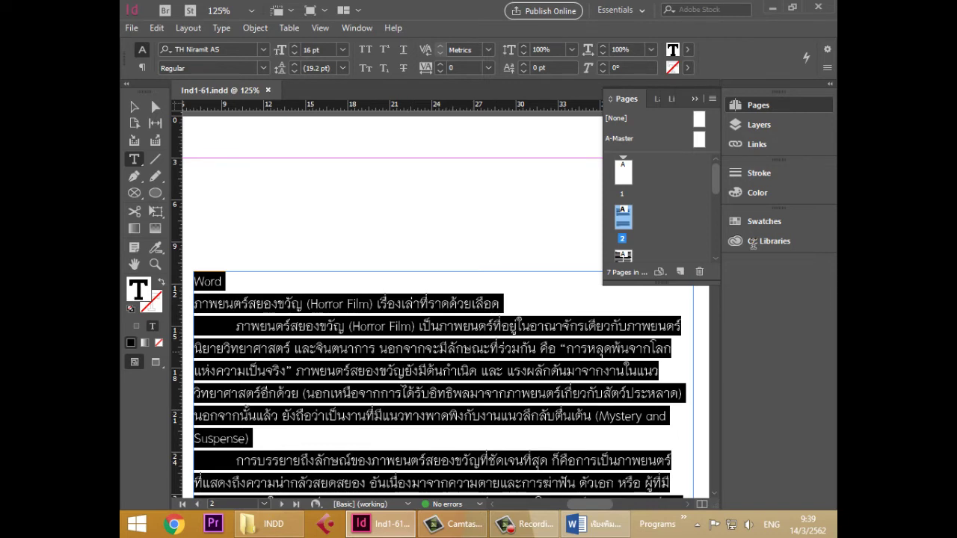
pyautogui.scroll(-4, 754, 244)
pyautogui.scroll(2, 754, 244)
pyautogui.scroll(-1, 754, 244)
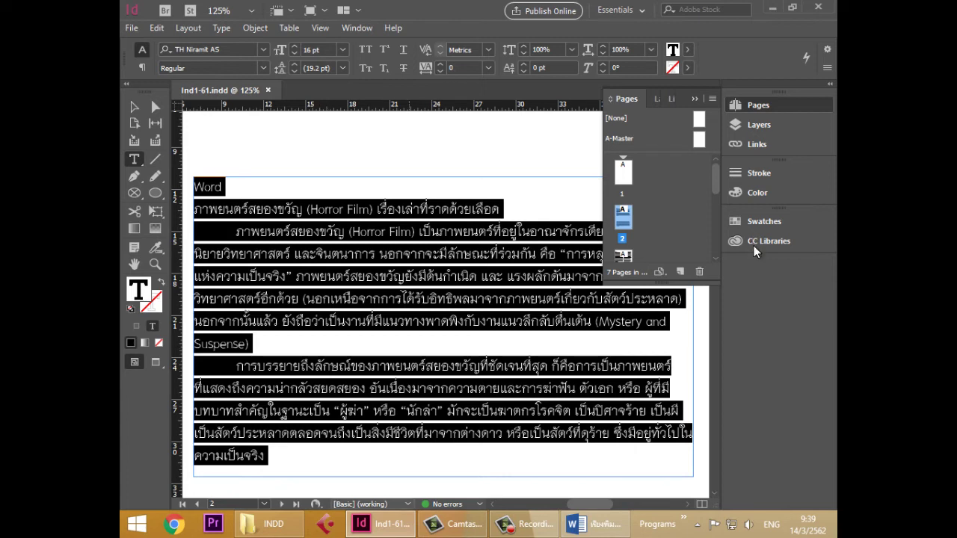
pyautogui.press('F9')
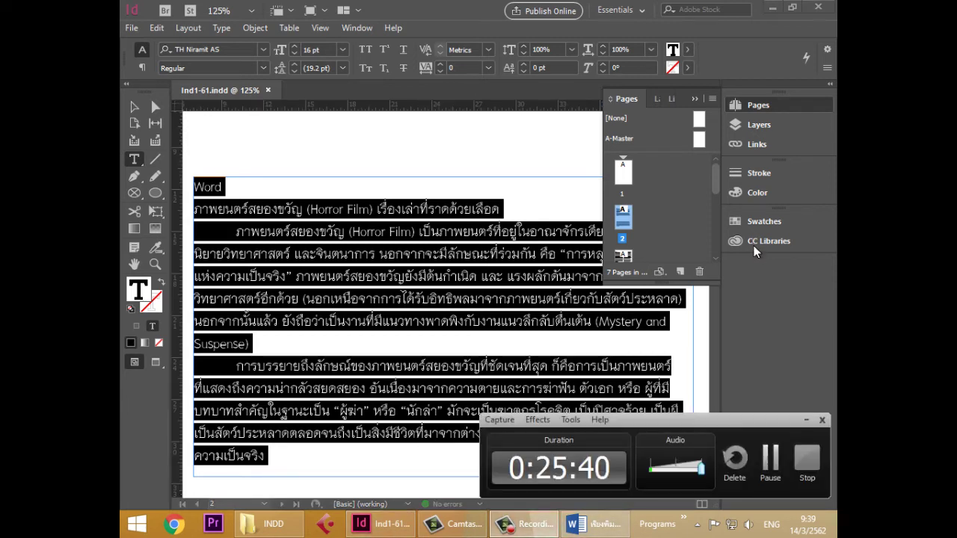
pyautogui.hotkey('alt', 'Tab')
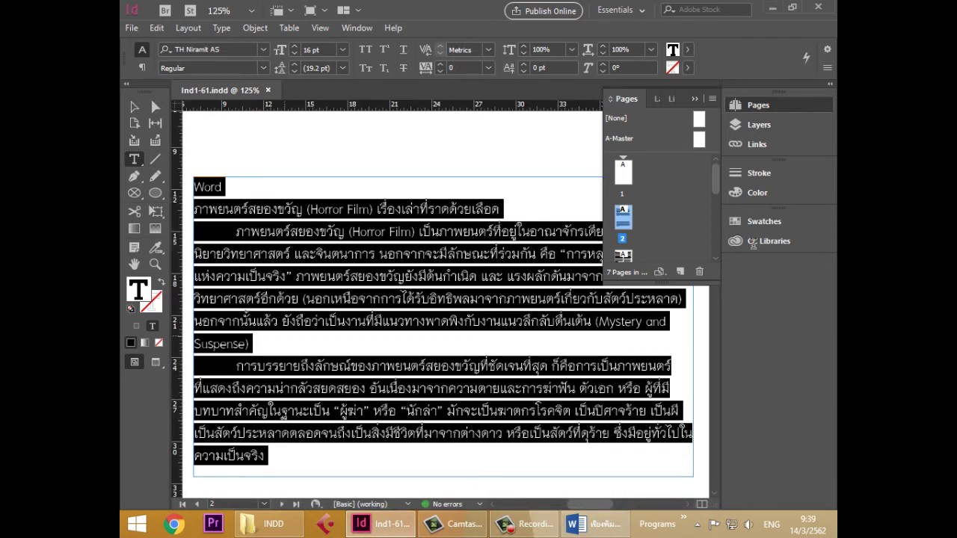
pyautogui.scroll(-3, 315, 354)
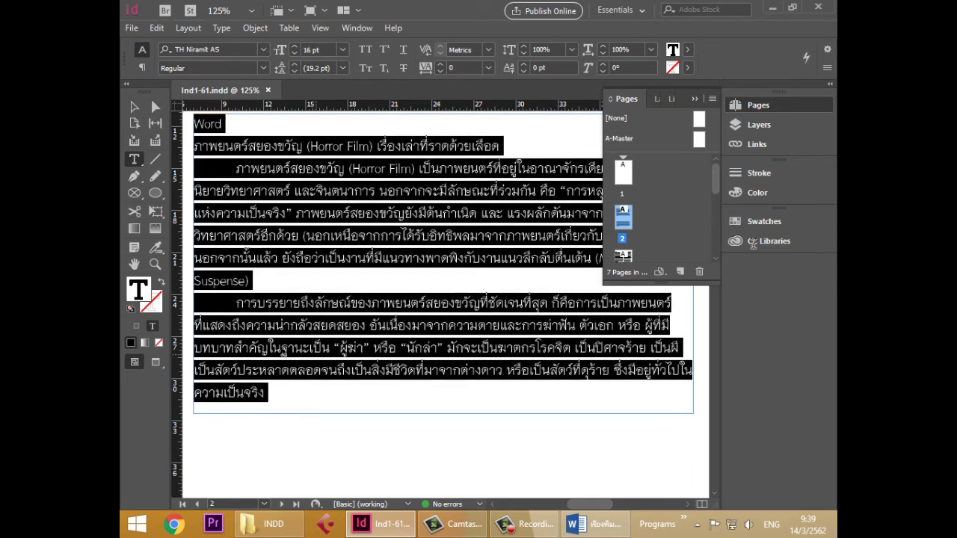
pyautogui.scroll(4, 315, 355)
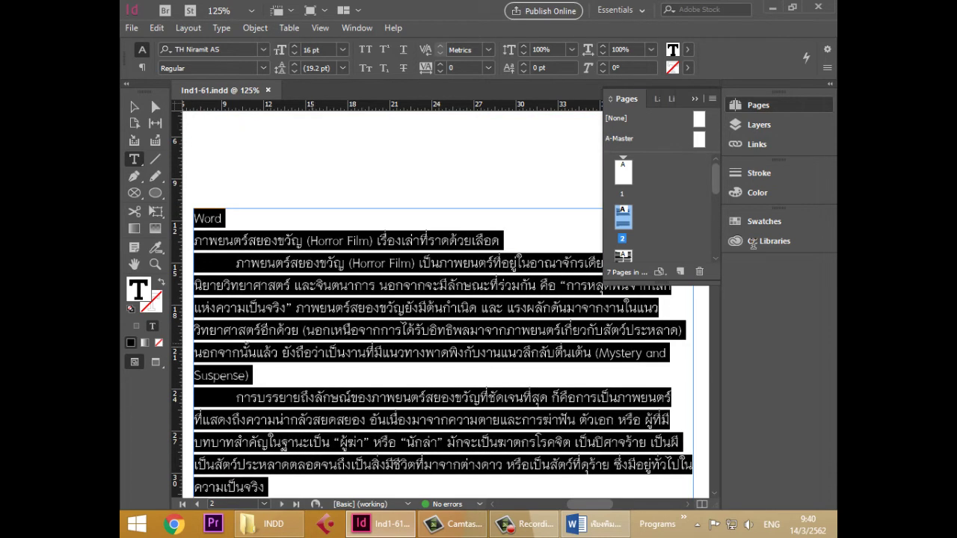
pyautogui.scroll(-2, 753, 245)
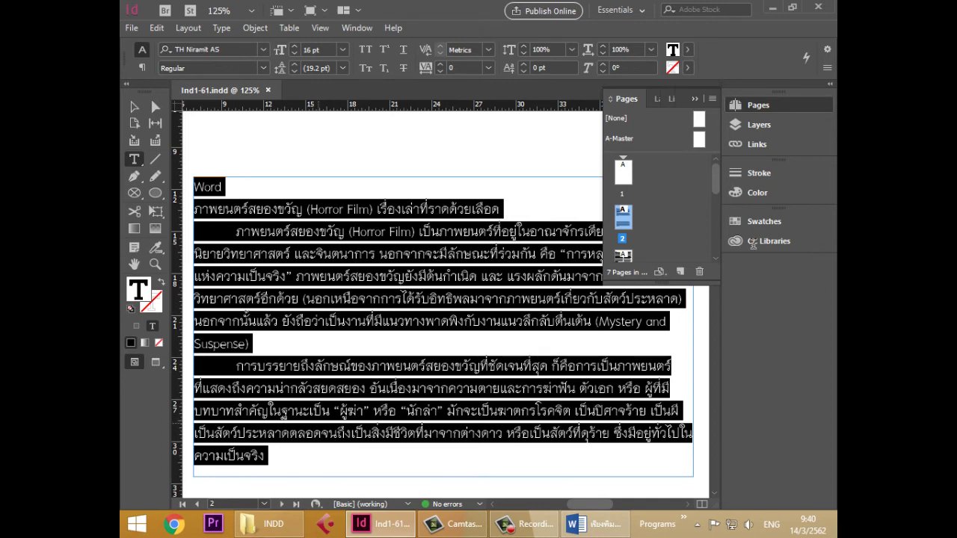
# - Move page 2's selected text frames to the left margin and back to about X 7p0, Y 11p3
pyautogui.hotkey('ctrl', '-')
pyautogui.hotkey('ctrl', '-')
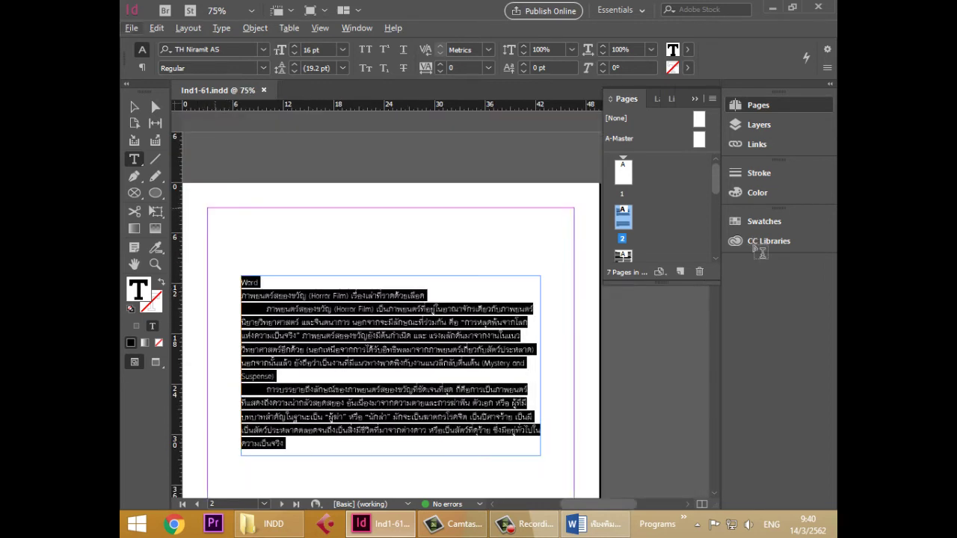
pyautogui.scroll(-4, 753, 247)
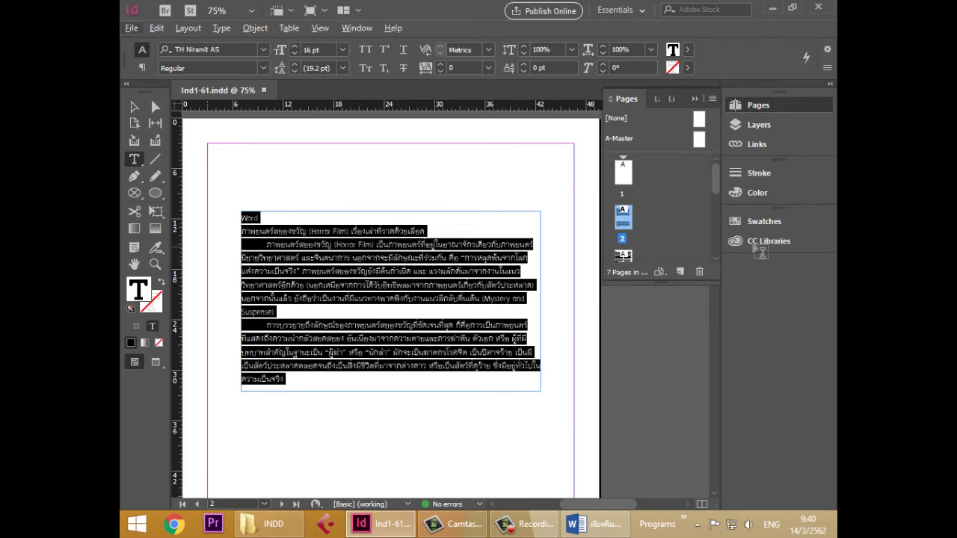
pyautogui.press('Escape')
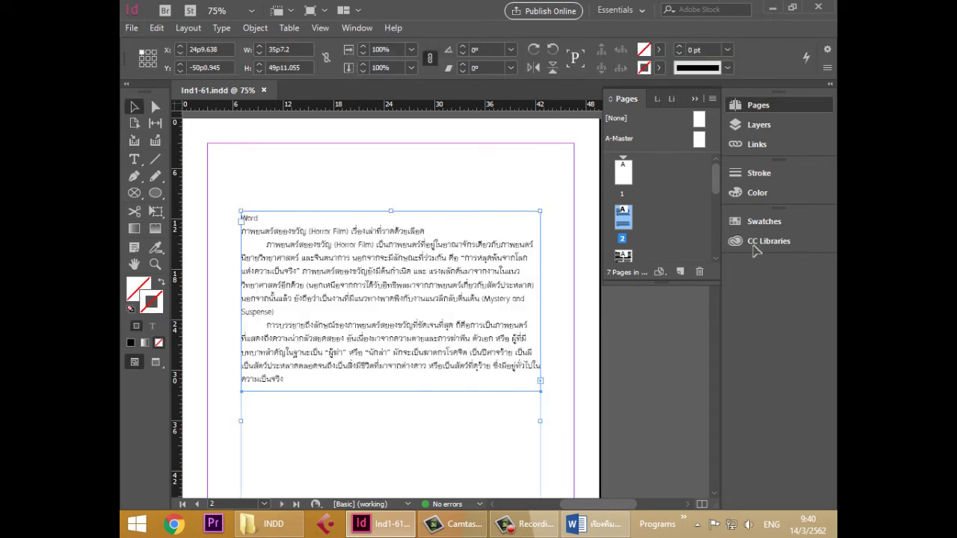
pyautogui.moveTo(391, 299); pyautogui.dragTo(356, 296)
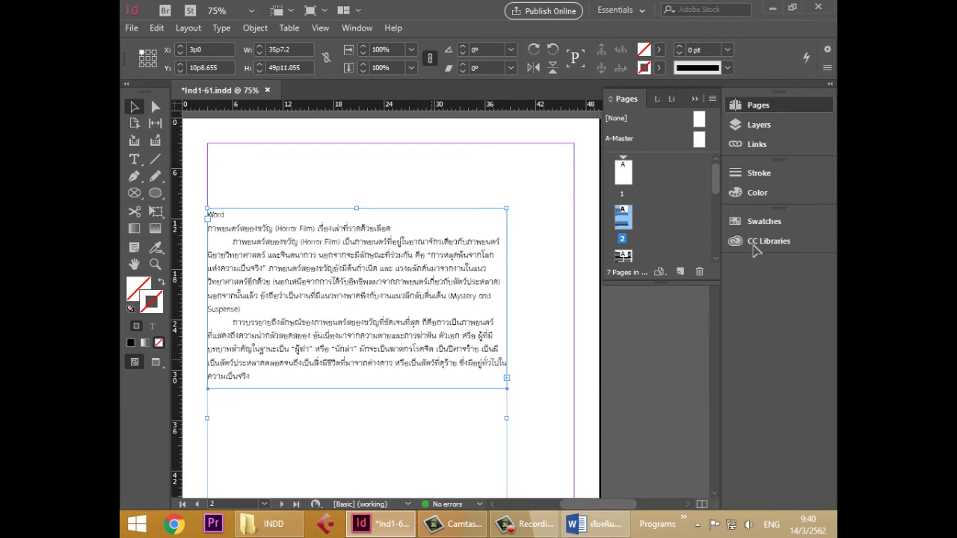
pyautogui.moveTo(322, 289)
pyautogui.mouseDown()
pyautogui.moveTo(365, 292)
pyautogui.moveTo(356, 294)
pyautogui.mouseUp()
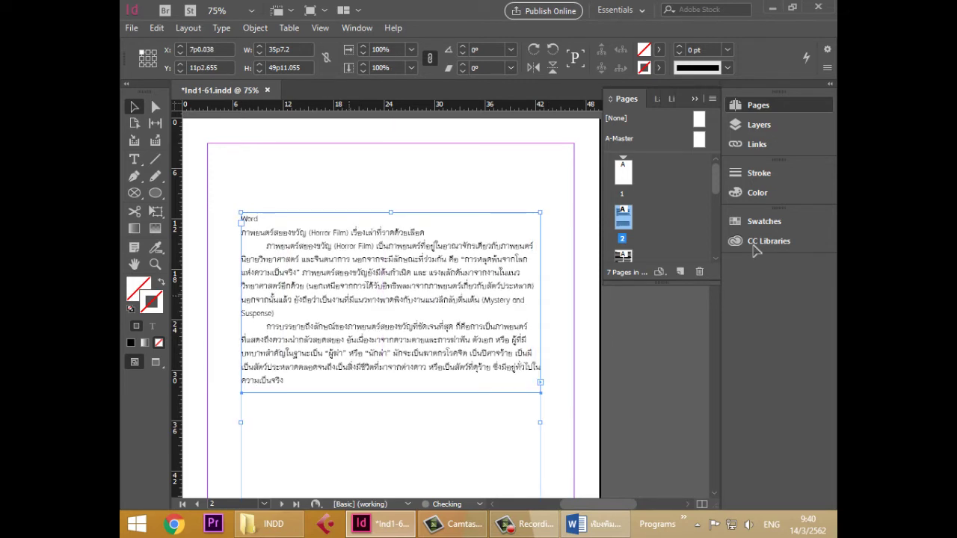
# - Open the A-Master page and examine its margins down to the bottom
pyautogui.press('/')
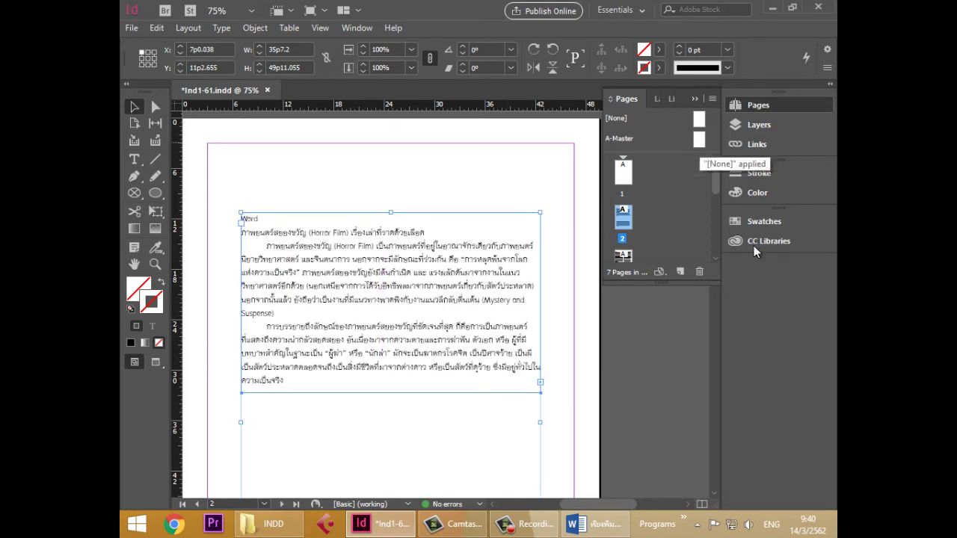
pyautogui.doubleClick(700, 140)
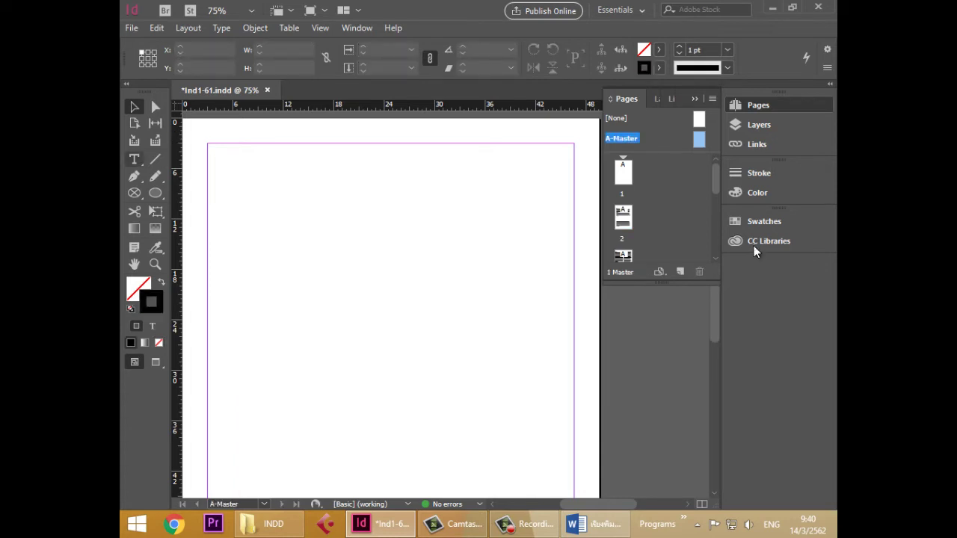
pyautogui.scroll(-1, 755, 251)
pyautogui.scroll(-1, 756, 251)
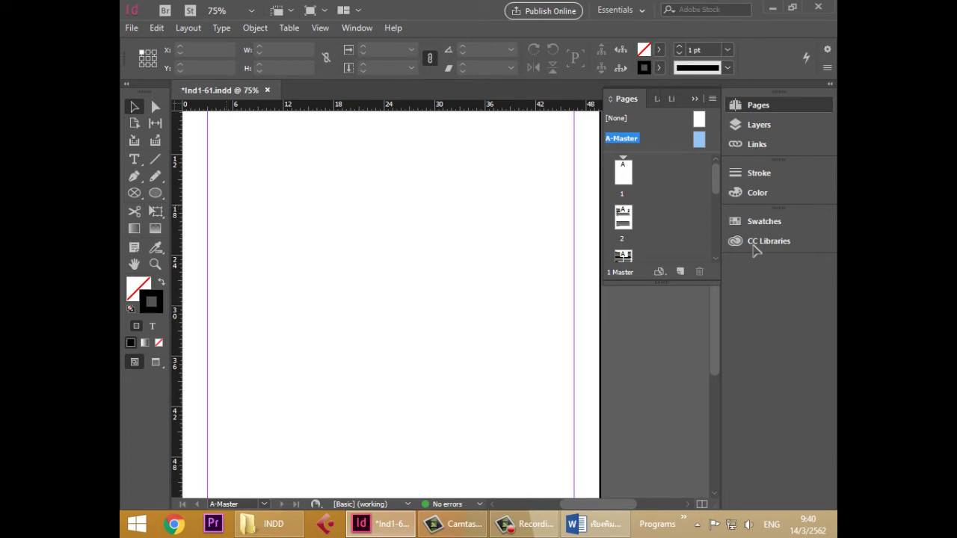
pyautogui.scroll(-3, 756, 251)
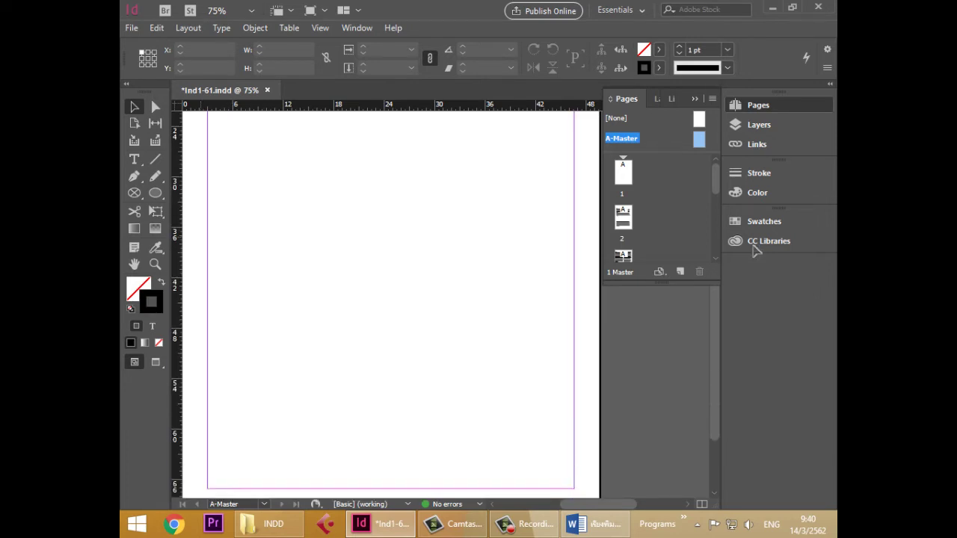
# - Add vertical guides to the A-Master page at X 4p0 and 45p3.638, and set the ruler zero point at the top-left margin corner
pyautogui.scroll(3, 756, 252)
pyautogui.scroll(4, 755, 251)
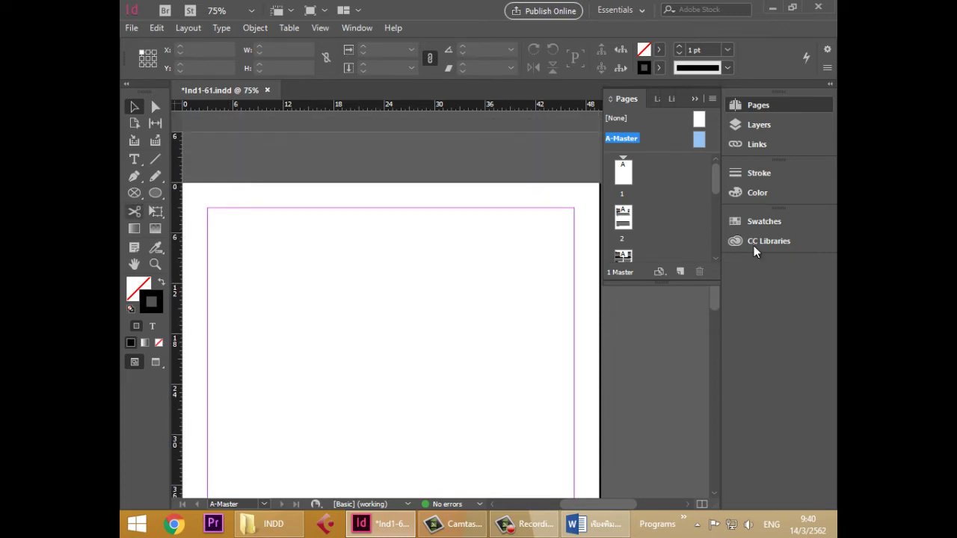
pyautogui.moveTo(177, 208); pyautogui.dragTo(216, 211)
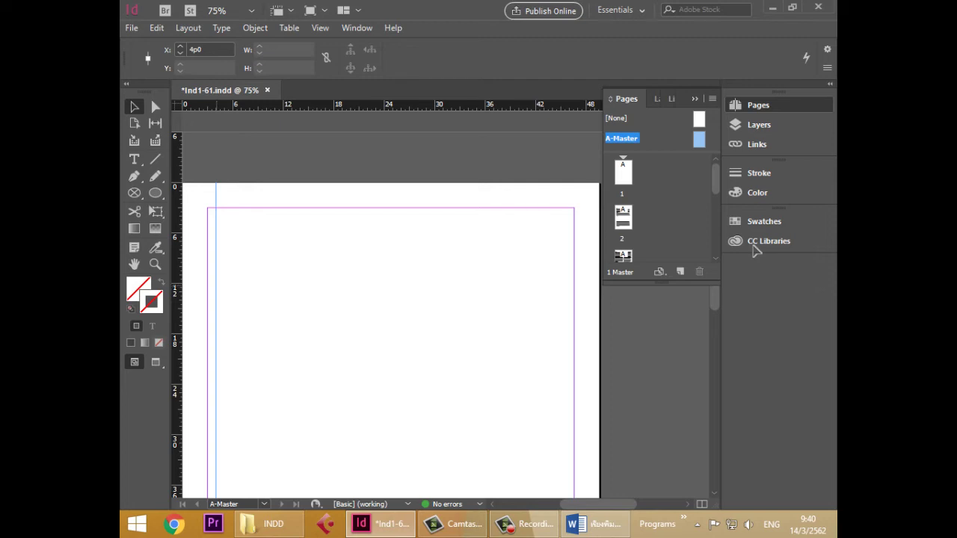
pyautogui.moveTo(754, 250); pyautogui.dragTo(756, 251)
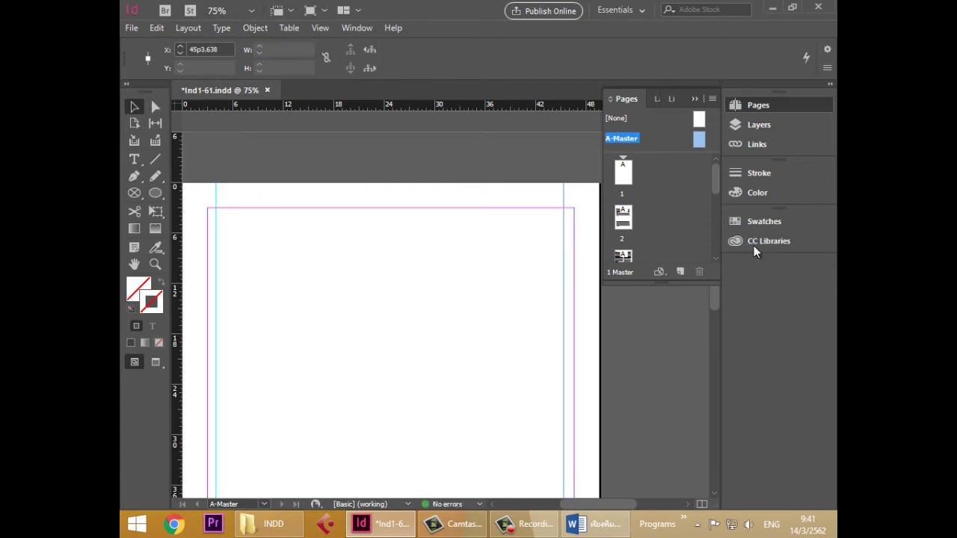
pyautogui.moveTo(176, 105); pyautogui.dragTo(208, 208)
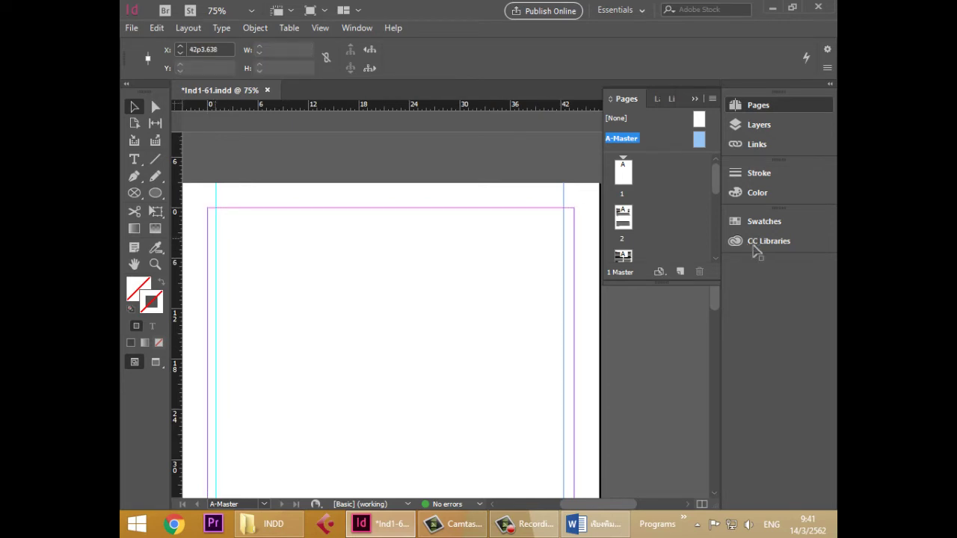
# - Open the Units & Increments preferences and set the ruler origin to Page
pyautogui.click(156, 28)
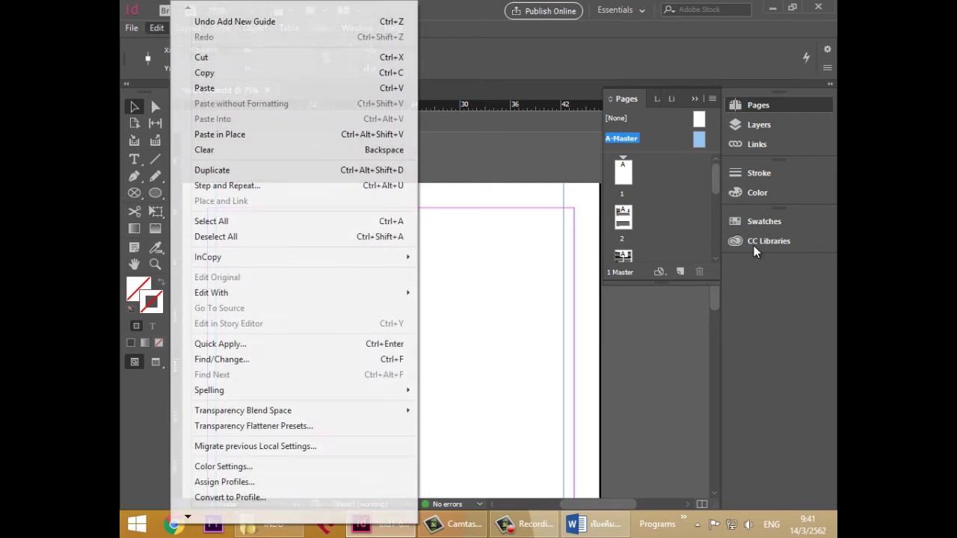
pyautogui.press('Down')
pyautogui.press('Down')
pyautogui.press('Down')
pyautogui.press('Down')
pyautogui.press('Down')
pyautogui.press('Down')
pyautogui.press('Down')
pyautogui.press('Down')
pyautogui.press('Down')
pyautogui.press('Down')
pyautogui.press('Down')
pyautogui.press('Down')
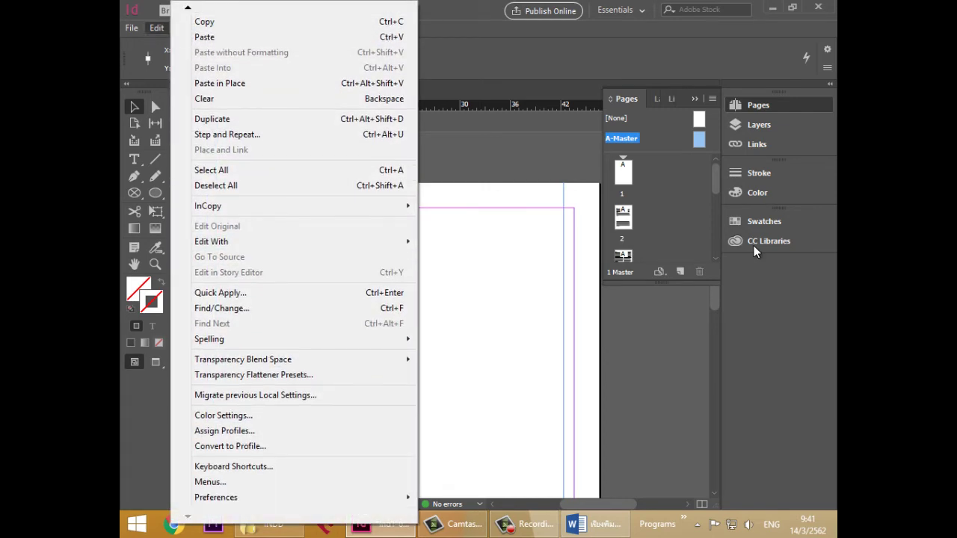
pyautogui.press('Down')
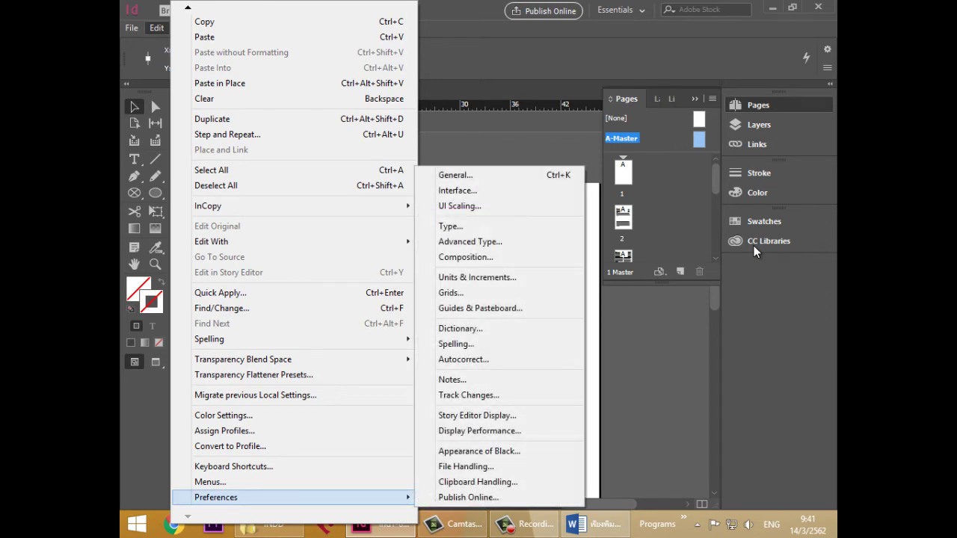
pyautogui.press('Up')
pyautogui.press('Up')
pyautogui.press('Up')
pyautogui.press('Up')
pyautogui.press('Up')
pyautogui.press('Up')
pyautogui.press('Up')
pyautogui.press('Up')
pyautogui.press('Up')
pyautogui.press('Up')
pyautogui.press('Up')
pyautogui.press('Up')
pyautogui.press('Up')
pyautogui.press('Up')
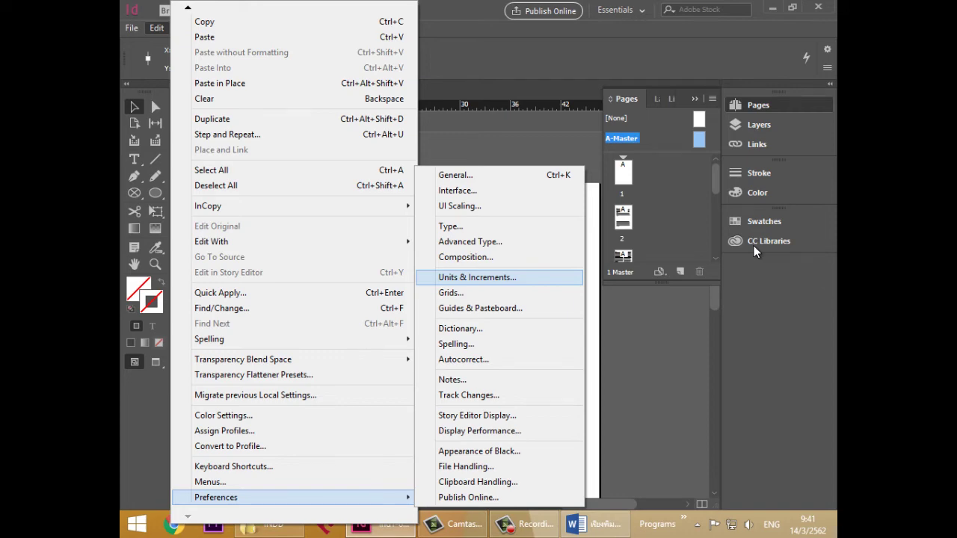
pyautogui.press('Return')
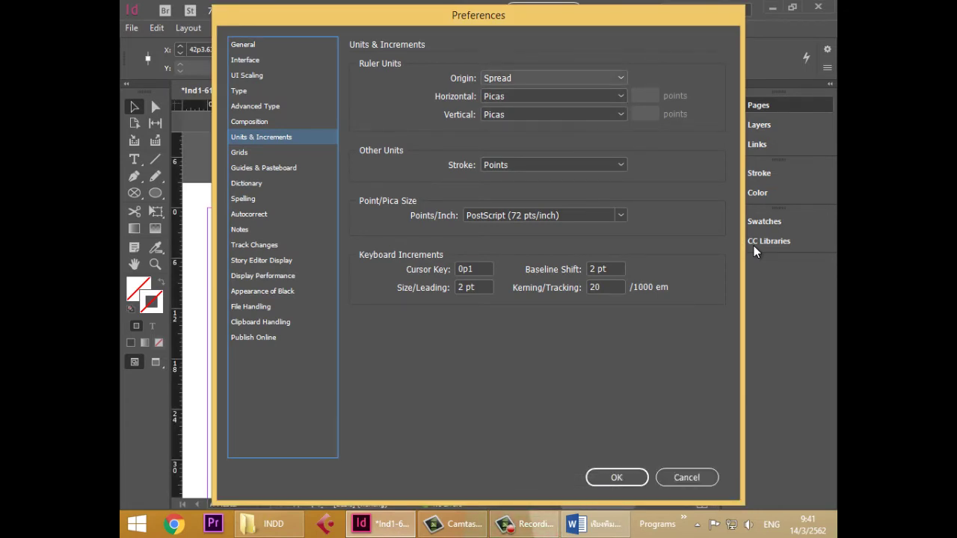
pyautogui.click(554, 78)
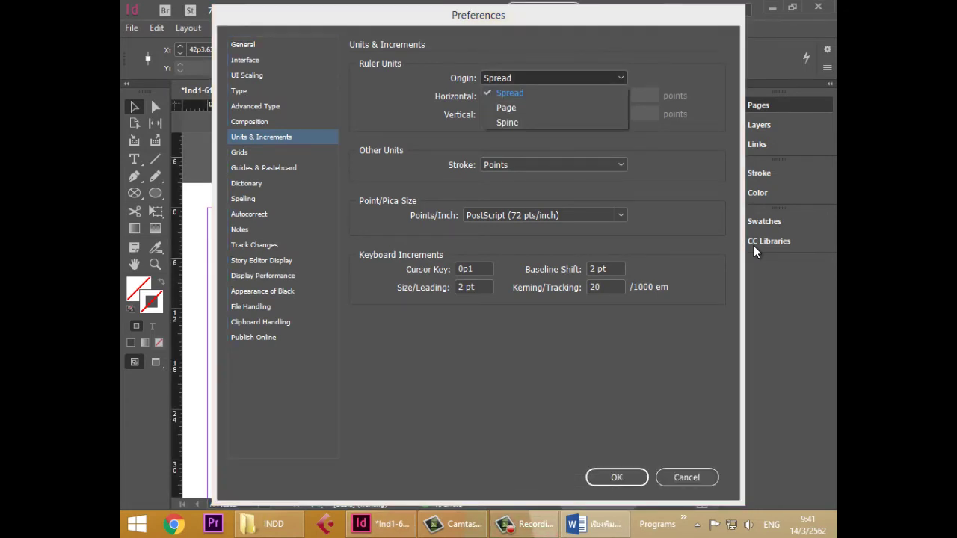
pyautogui.press('Down')
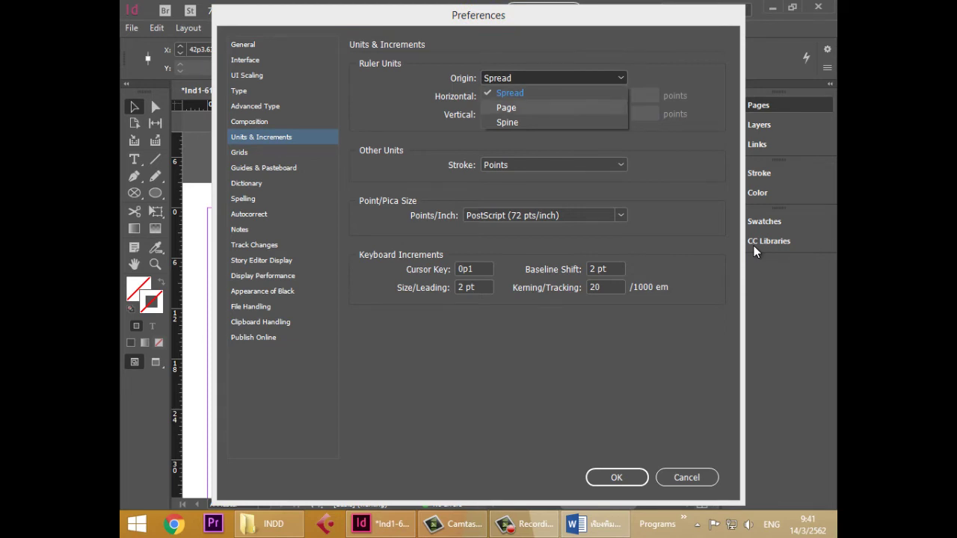
pyautogui.press('Return')
# - Set the horizontal ruler units to Centimeters
pyautogui.press('Tab')
pyautogui.hotkey('alt', 'Down')
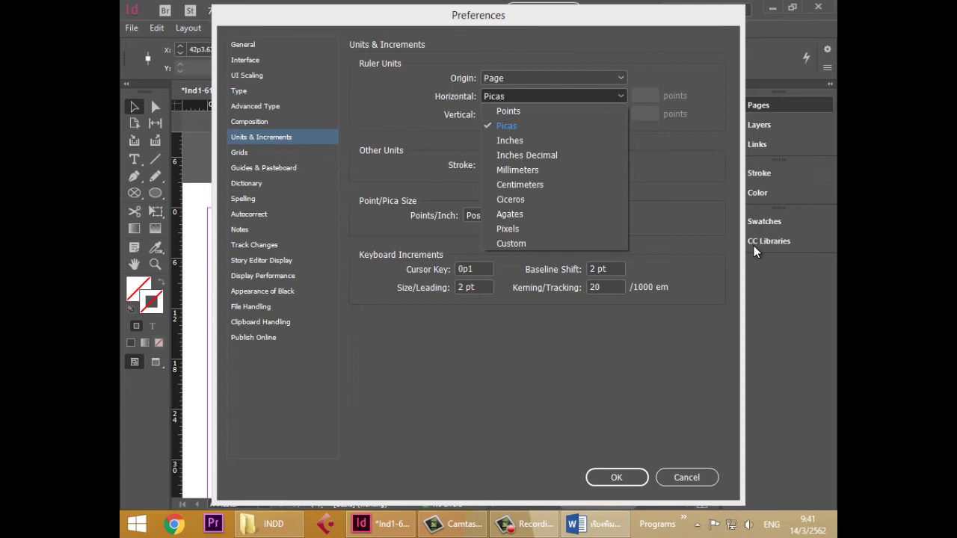
pyautogui.press('Up')
pyautogui.press('Down')
pyautogui.press('Down')
pyautogui.press('Up')
pyautogui.press('Up')
pyautogui.press('Down')
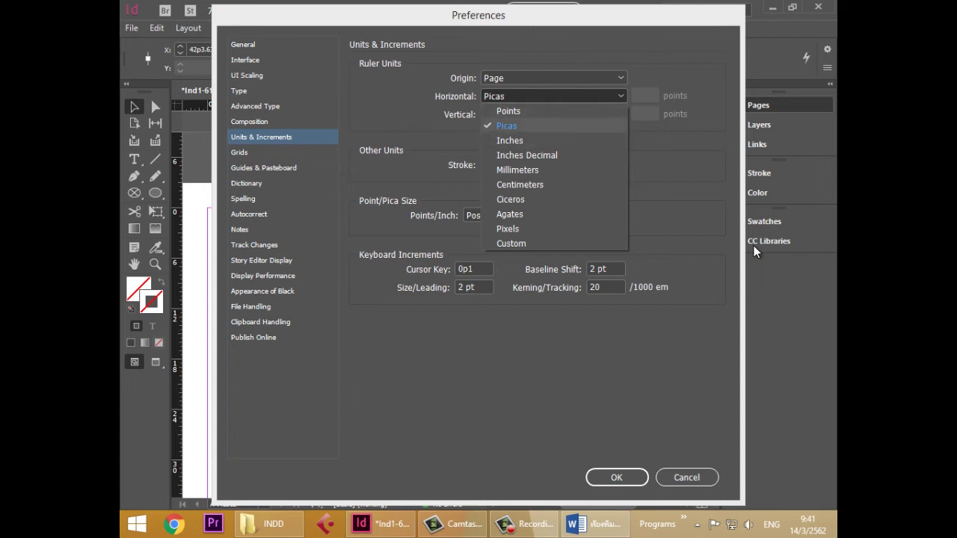
pyautogui.press('Down')
pyautogui.press('Up')
pyautogui.press('Down')
pyautogui.press('Down')
pyautogui.press('Down')
pyautogui.press('Down')
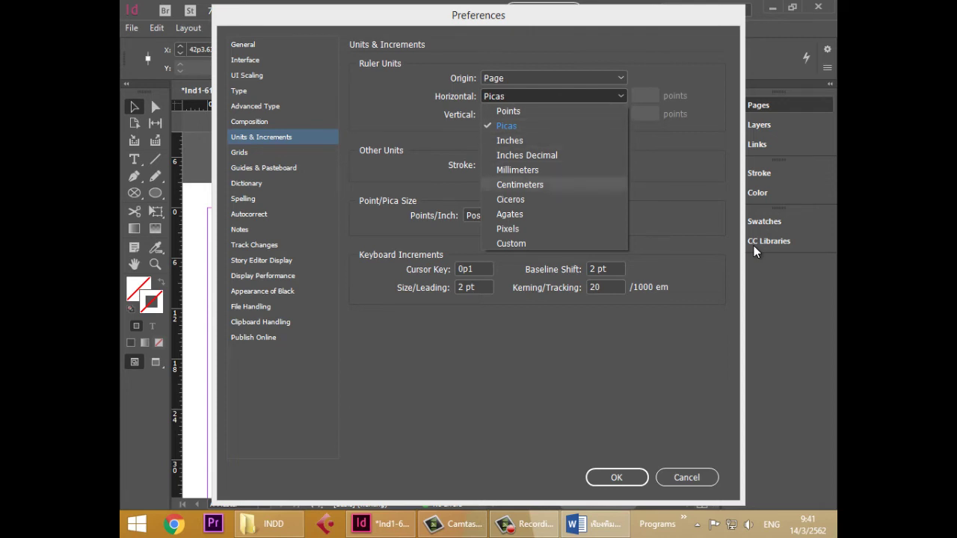
pyautogui.press('Return')
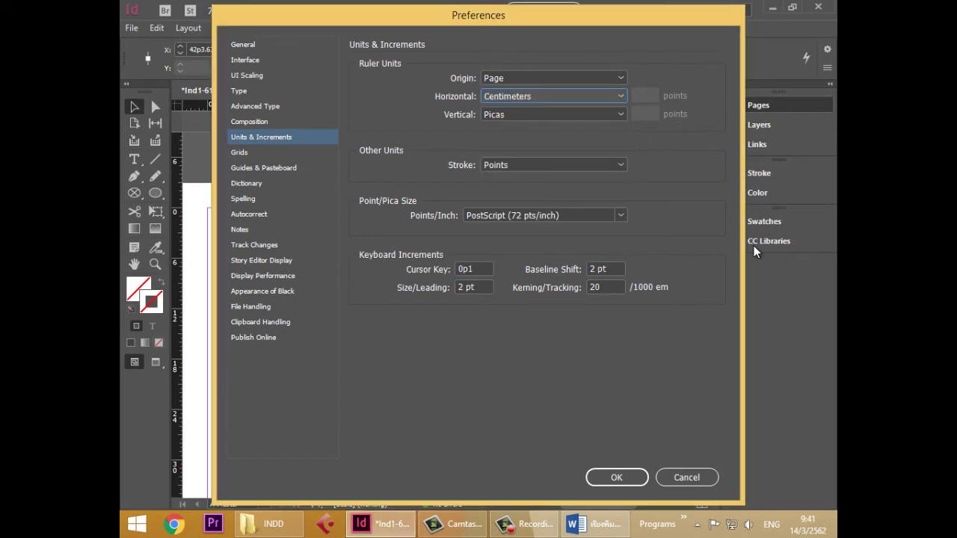
# - Set the vertical ruler units to Centimeters, leave the stroke units at Points, and apply the preferences
pyautogui.press('Tab')
pyautogui.hotkey('alt', 'Down')
pyautogui.press('Up')
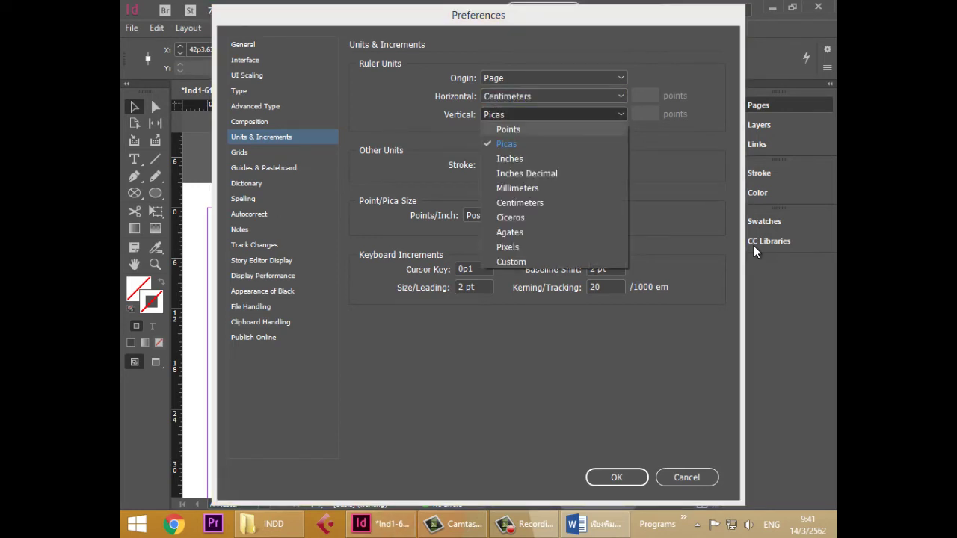
pyautogui.press('Down')
pyautogui.press('Down')
pyautogui.press('Down')
pyautogui.press('Down')
pyautogui.press('Down')
pyautogui.press('Down')
pyautogui.press('Up')
pyautogui.press('Return')
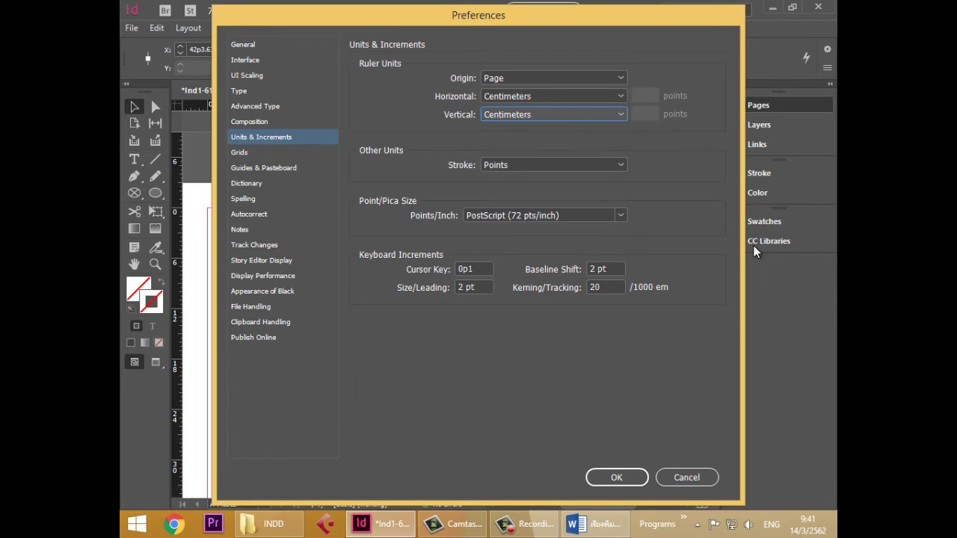
pyautogui.press('Tab')
pyautogui.hotkey('alt', 'Down')
pyautogui.press('Return')
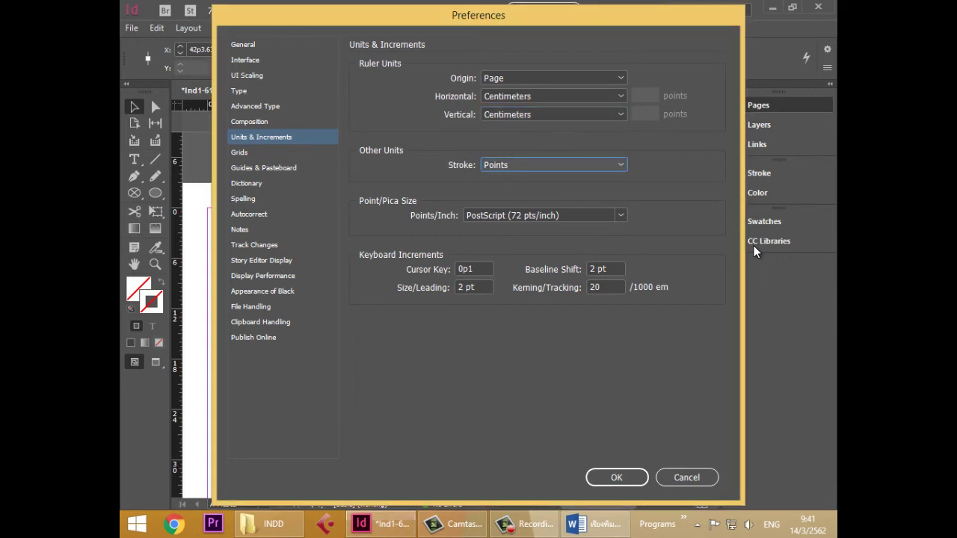
pyautogui.press('Return')
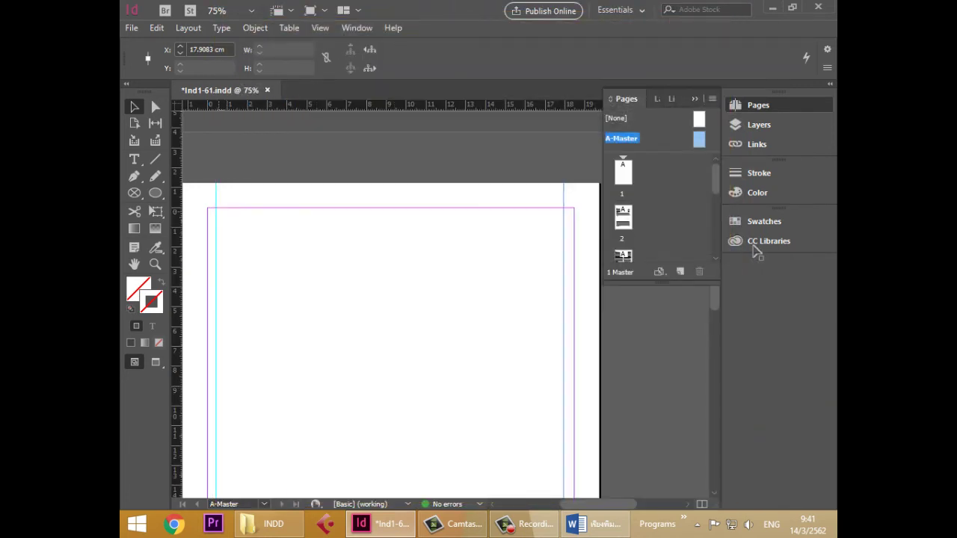
# - Move both vertical guides to about 0.3 cm inside the side margins, setting the ruler zero point at the top-right margin corner for the right one
pyautogui.moveTo(216, 212); pyautogui.dragTo(214, 215)
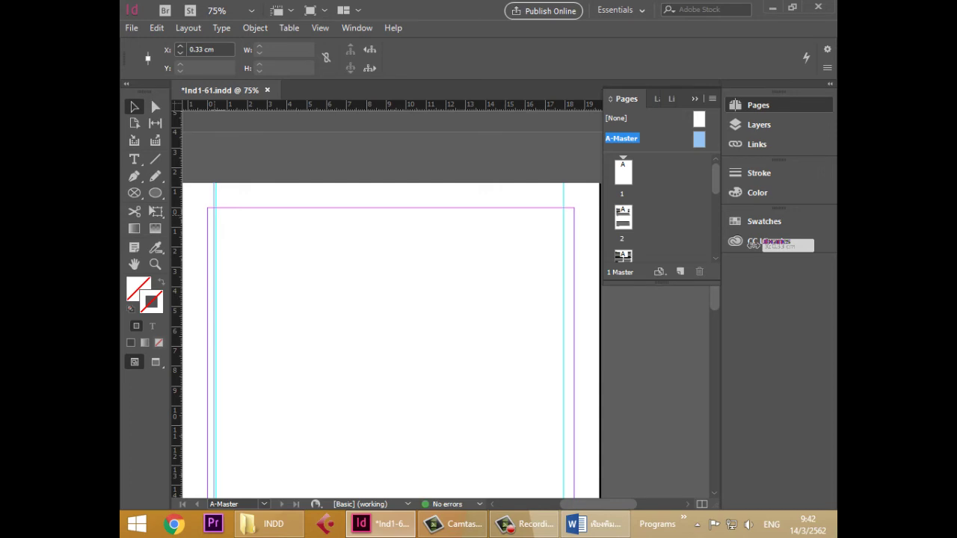
pyautogui.moveTo(753, 243); pyautogui.dragTo(754, 246)
pyautogui.moveTo(177, 105)
pyautogui.mouseDown()
pyautogui.moveTo(231, 182)
pyautogui.moveTo(462, 214)
pyautogui.moveTo(574, 208)
pyautogui.moveTo(568, 198)
pyautogui.mouseUp()
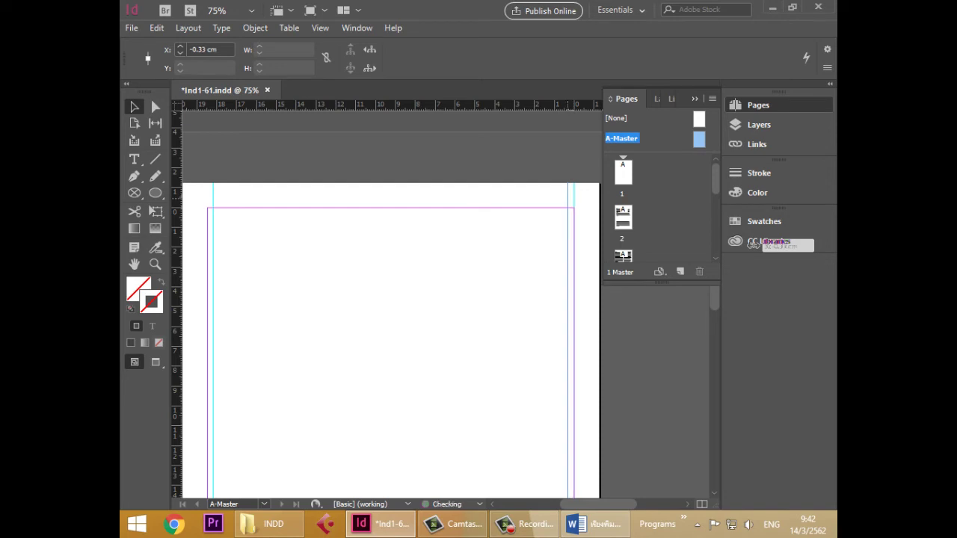
pyautogui.moveTo(569, 337); pyautogui.dragTo(571, 336)
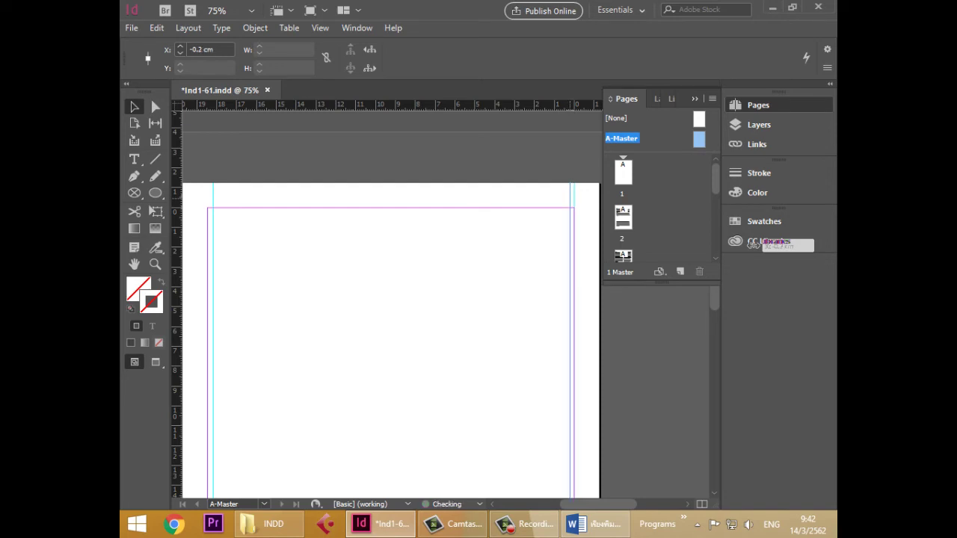
pyautogui.moveTo(570, 198); pyautogui.dragTo(569, 199)
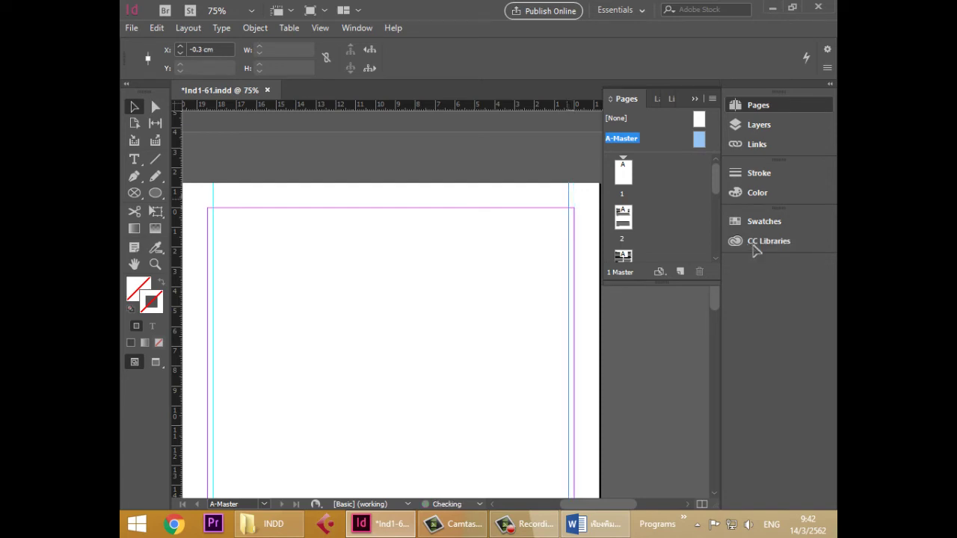
# - Add horizontal guides 0.3 cm inside the top and bottom margins, setting the ruler zero point at the bottom-left margin corner for the lower one
pyautogui.moveTo(276, 104); pyautogui.dragTo(276, 213)
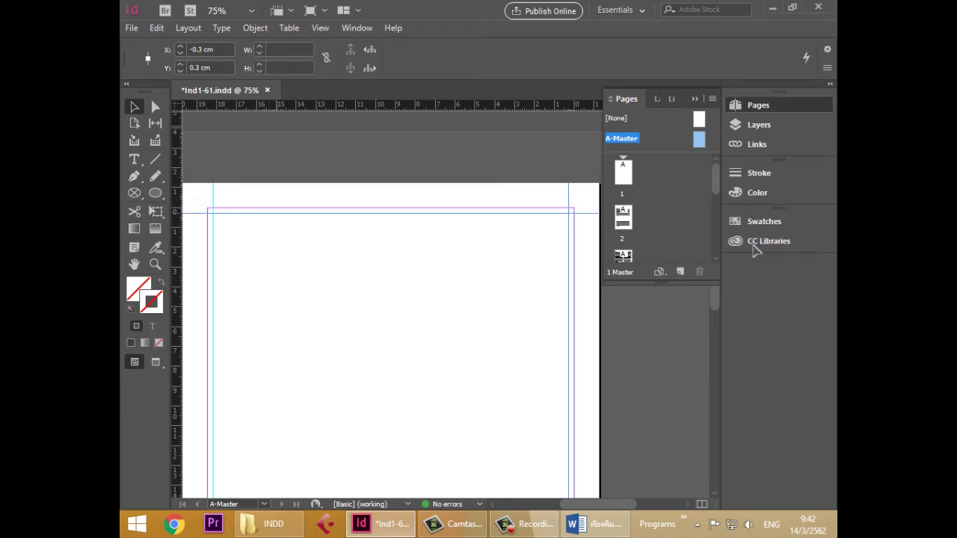
pyautogui.scroll(-5, 297, 301)
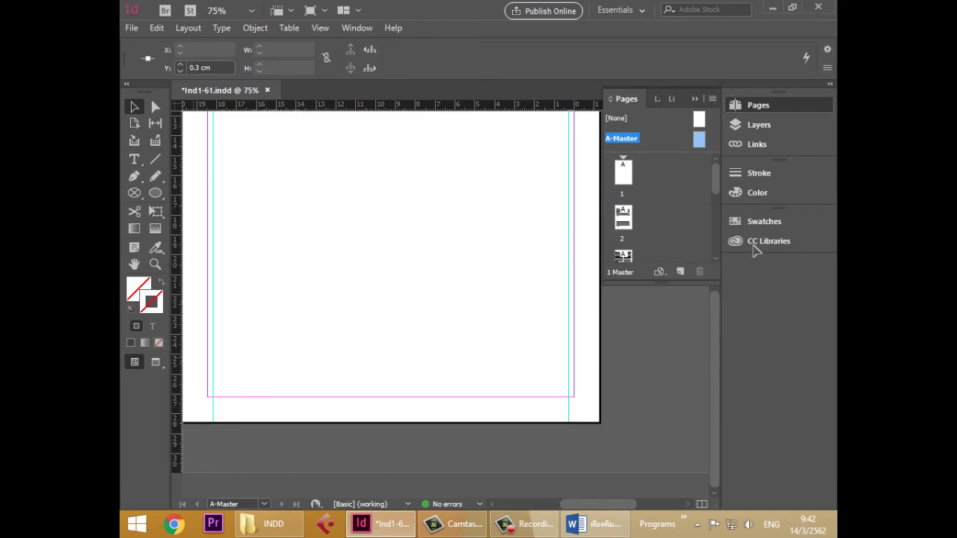
pyautogui.moveTo(341, 105); pyautogui.dragTo(341, 388)
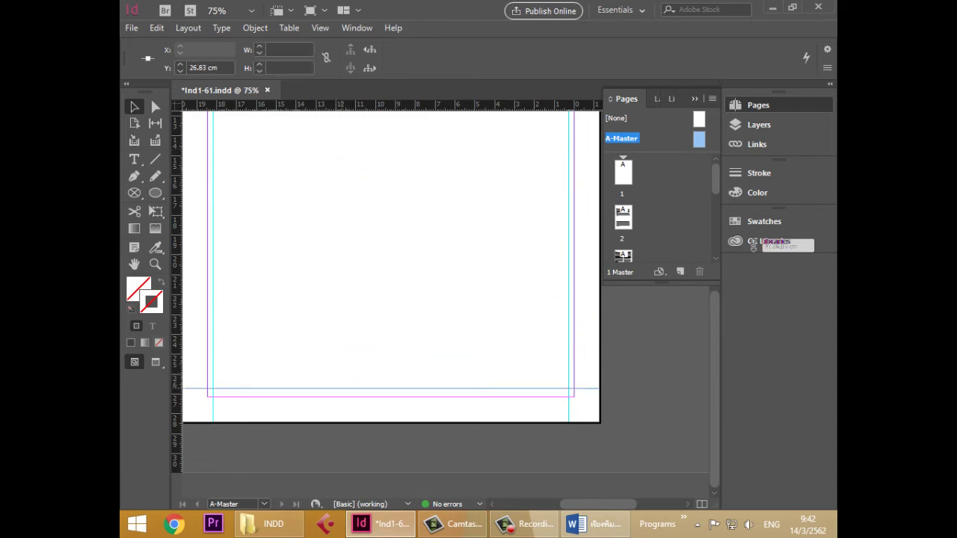
pyautogui.moveTo(754, 247); pyautogui.dragTo(755, 251)
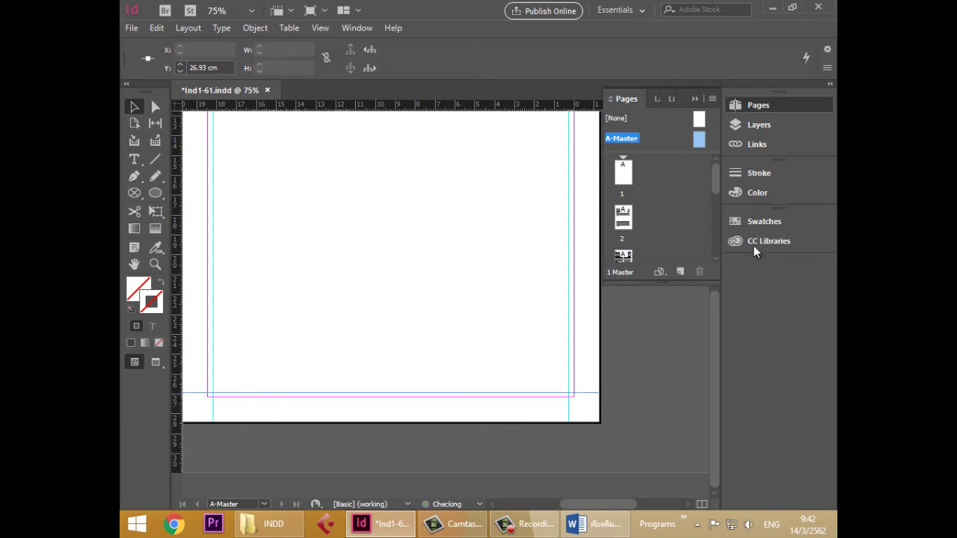
pyautogui.moveTo(177, 105)
pyautogui.mouseDown()
pyautogui.moveTo(207, 217)
pyautogui.moveTo(207, 396)
pyautogui.mouseUp()
pyautogui.moveTo(757, 252); pyautogui.dragTo(755, 250)
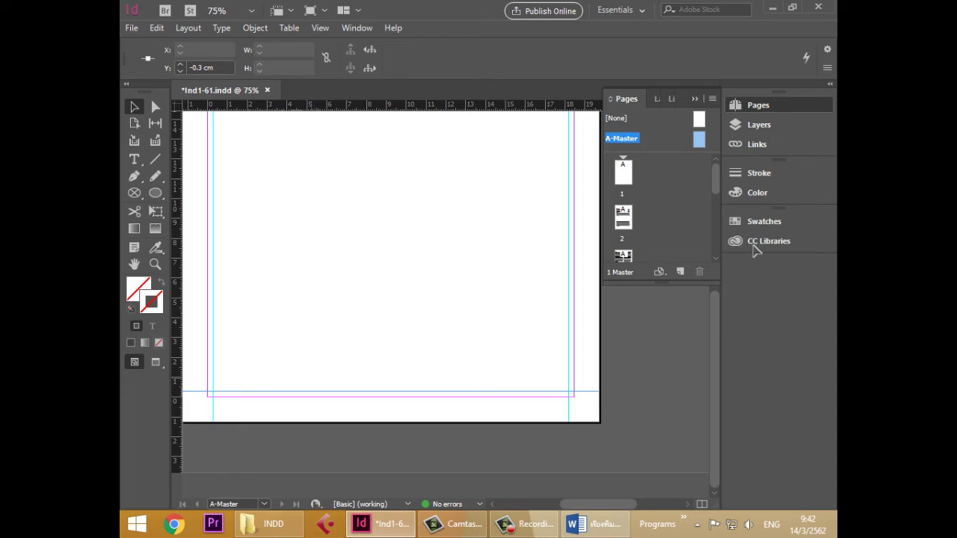
# - Move the lower horizontal guide up to Y -1 cm above the bottom margin
pyautogui.scroll(6, 754, 247)
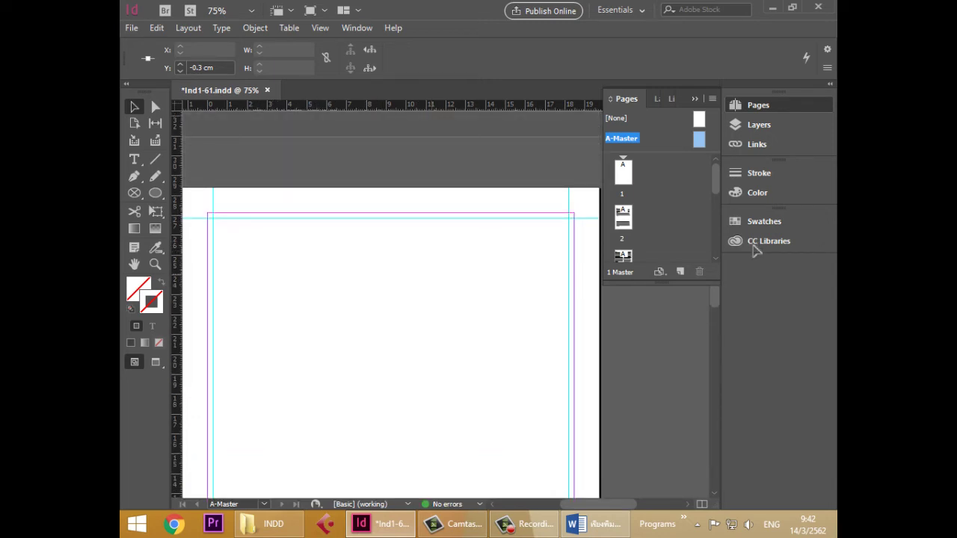
pyautogui.press('pagedown')
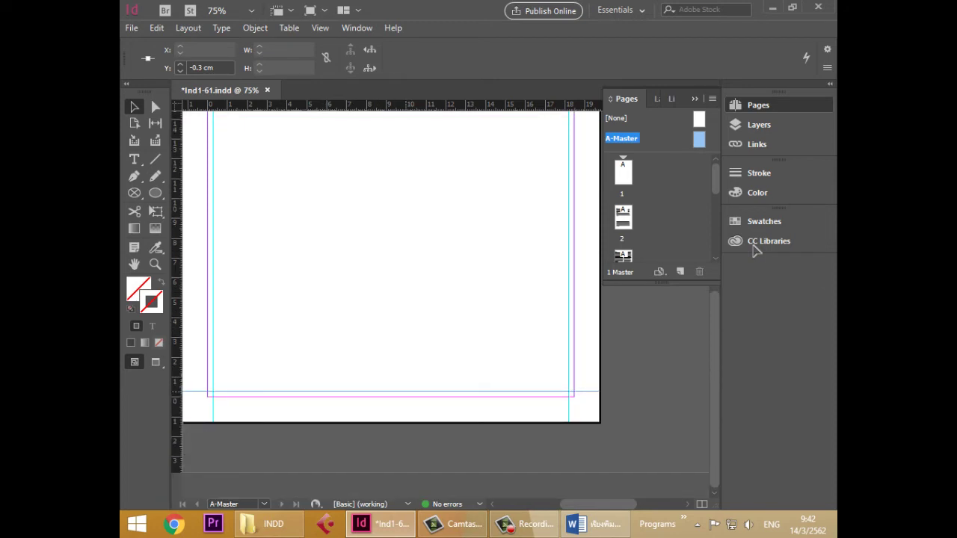
pyautogui.moveTo(409, 391); pyautogui.dragTo(409, 385)
pyautogui.press('Up')
pyautogui.press('Up')
pyautogui.press('Up')
pyautogui.press('Up')
pyautogui.press('Up')
pyautogui.press('Up')
pyautogui.press('Up')
pyautogui.press('Up')
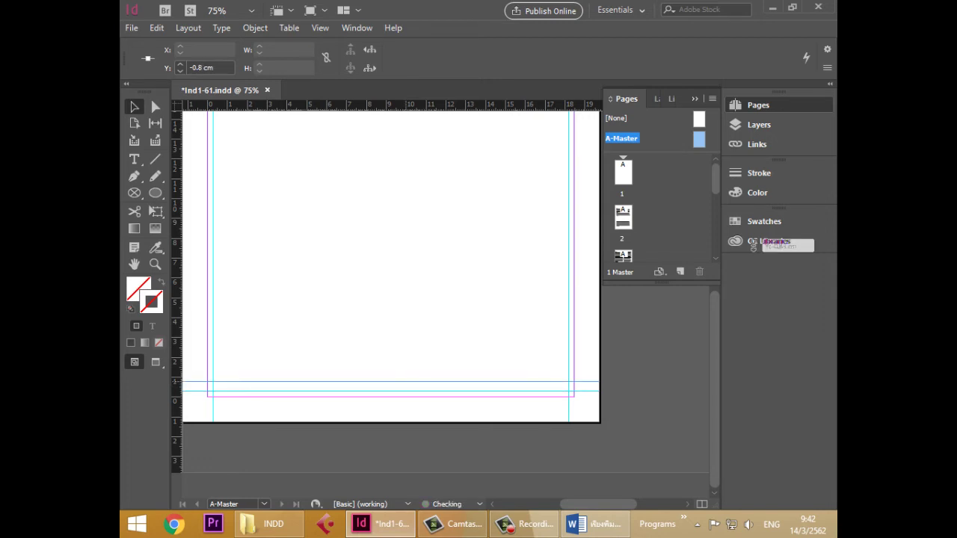
pyautogui.press('Up')
pyautogui.press('Up')
pyautogui.press('Up')
pyautogui.press('Up')
pyautogui.press('Up')
pyautogui.press('Up')
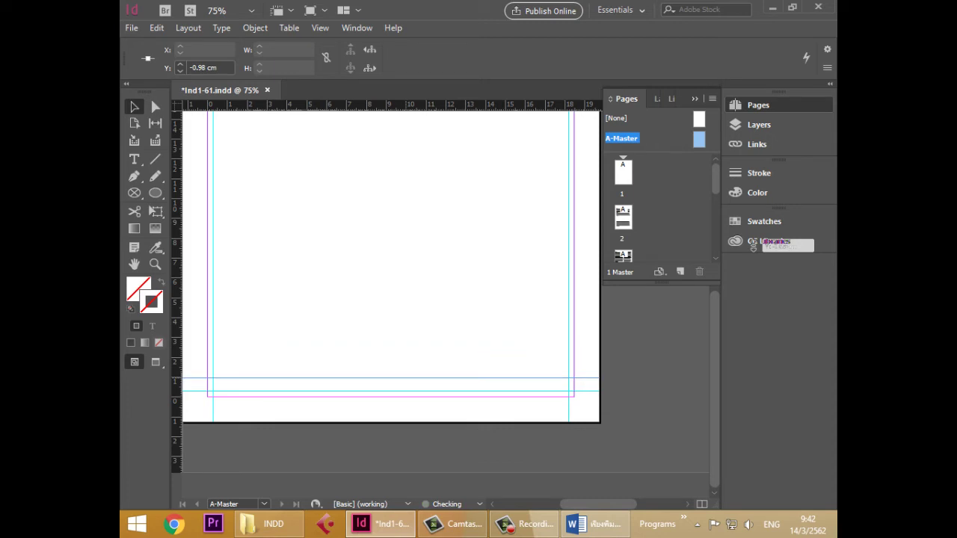
pyautogui.press('Down')
pyautogui.press('Down')
pyautogui.press('Down')
pyautogui.press('Up')
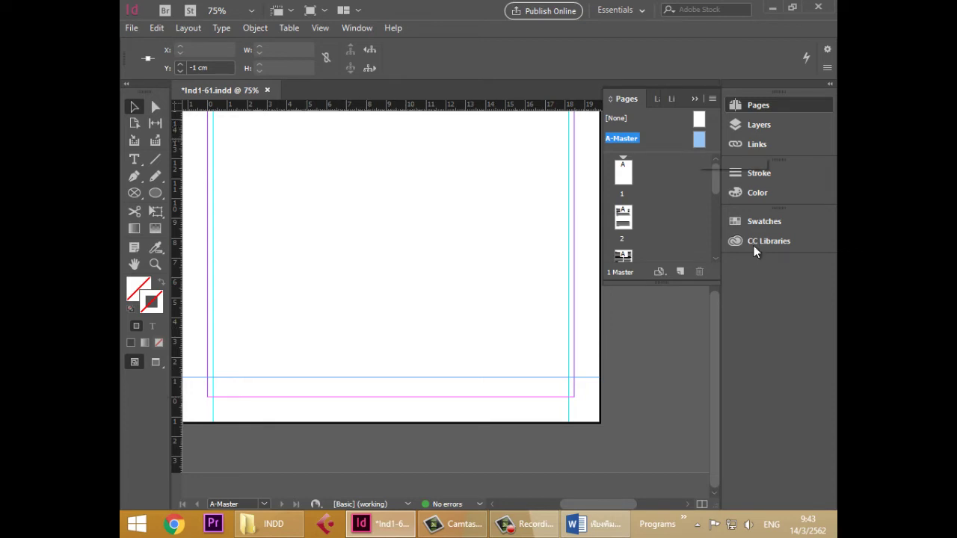
# - Fit the page in the window and check the master guides on pages 1 and 2, selecting page 2's upper text frame
pyautogui.hotkey('ctrl', '0')
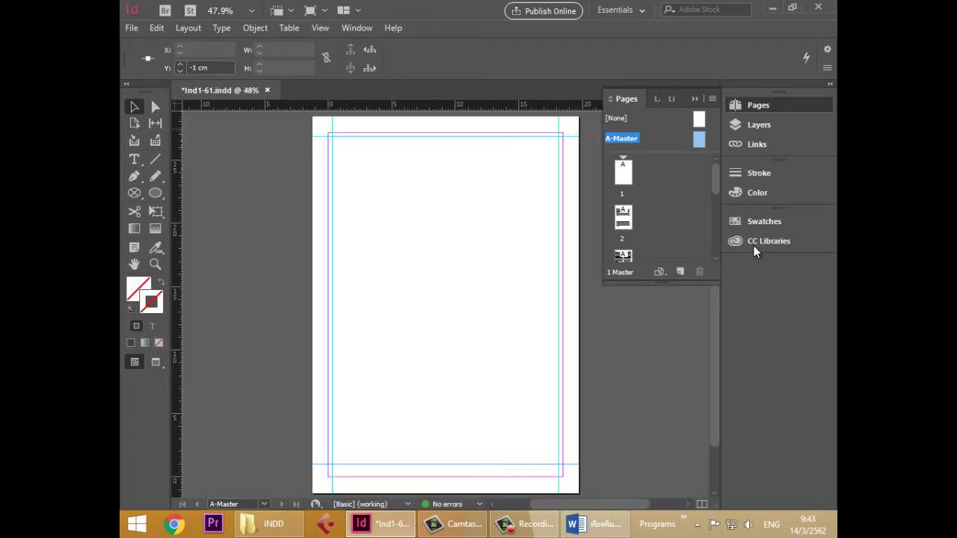
pyautogui.click(623, 172)
pyautogui.click(623, 217)
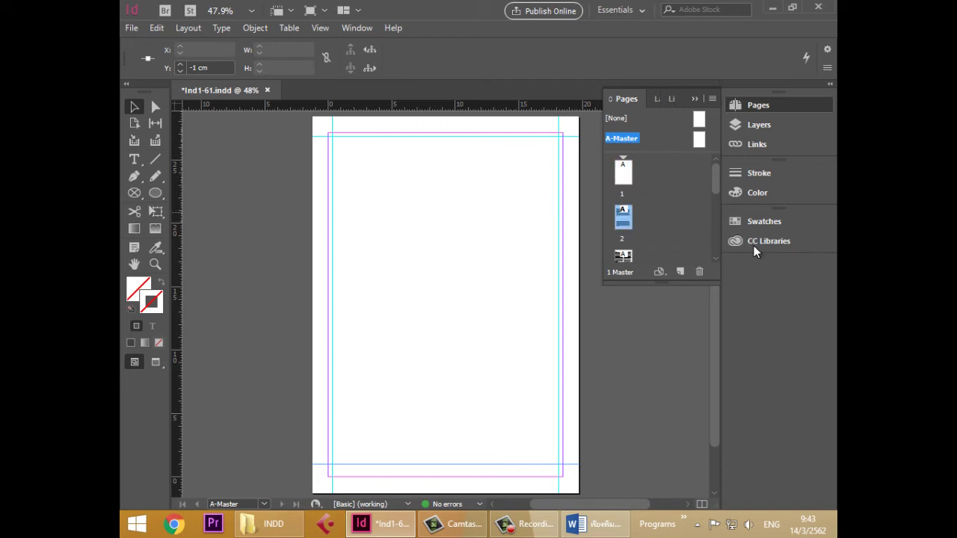
pyautogui.click(623, 172)
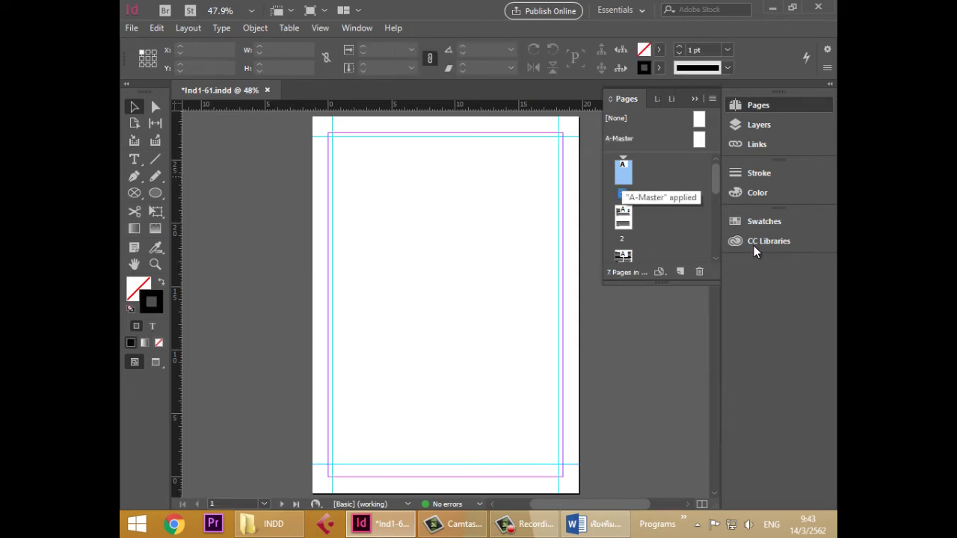
pyautogui.hotkey('shift', 'pagedown')
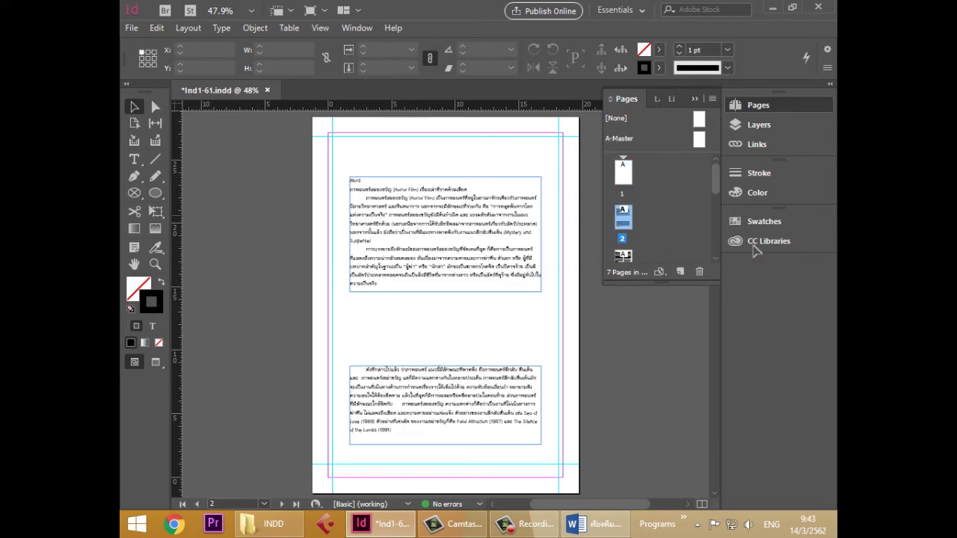
pyautogui.moveTo(581, 272); pyautogui.dragTo(525, 288)
pyautogui.press('/')
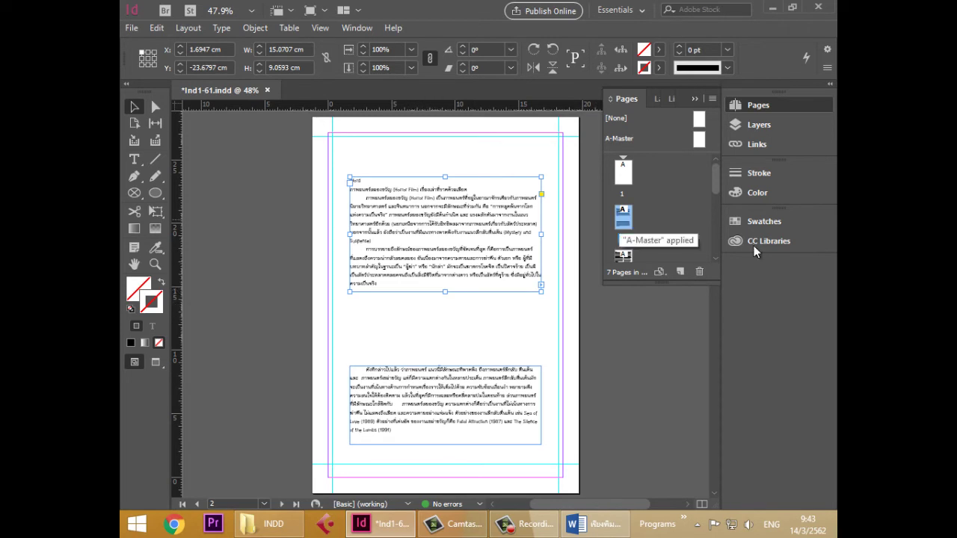
# - Apply the [None] master to page 2 and compare the page with page 1
pyautogui.rightClick(623, 218)
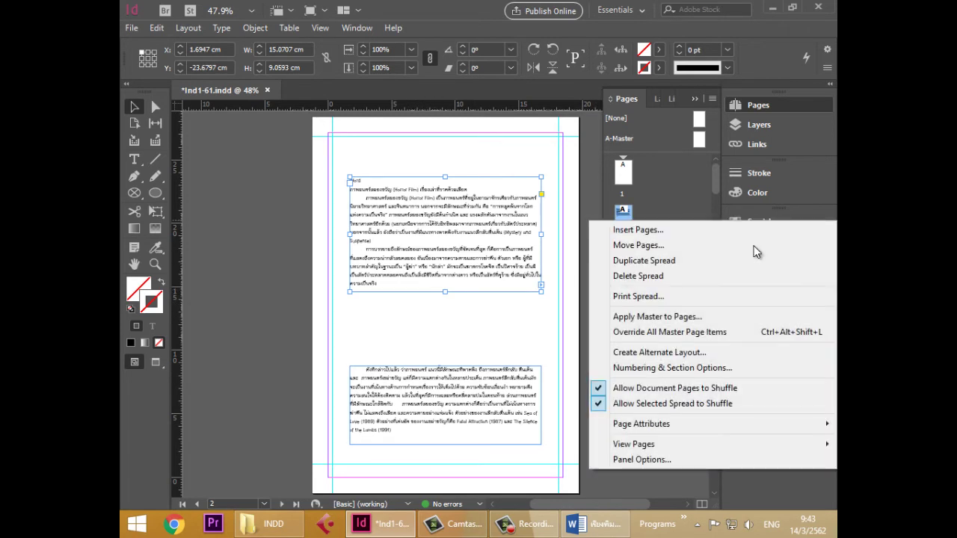
pyautogui.press('Down')
pyautogui.press('Down')
pyautogui.press('Down')
pyautogui.press('Down')
pyautogui.press('Down')
pyautogui.press('Down')
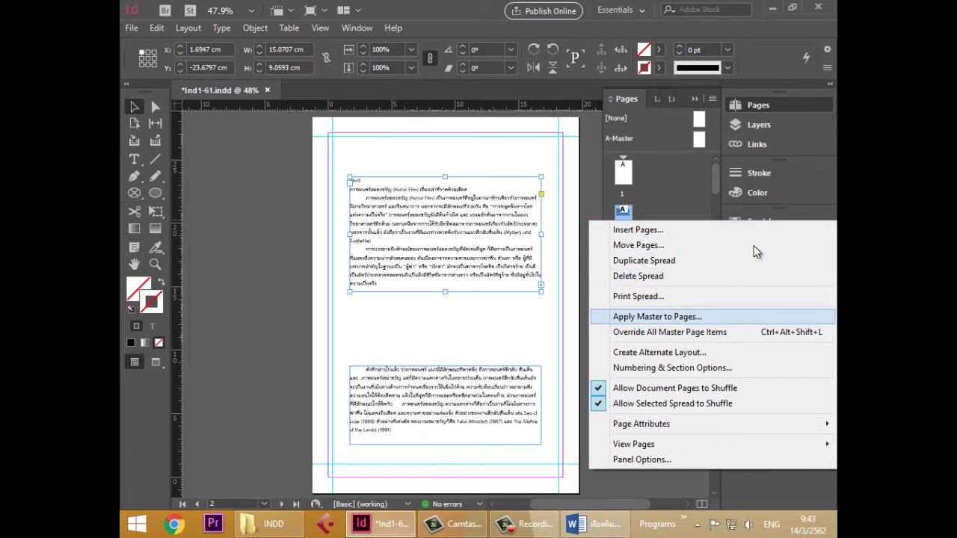
pyautogui.press('Return')
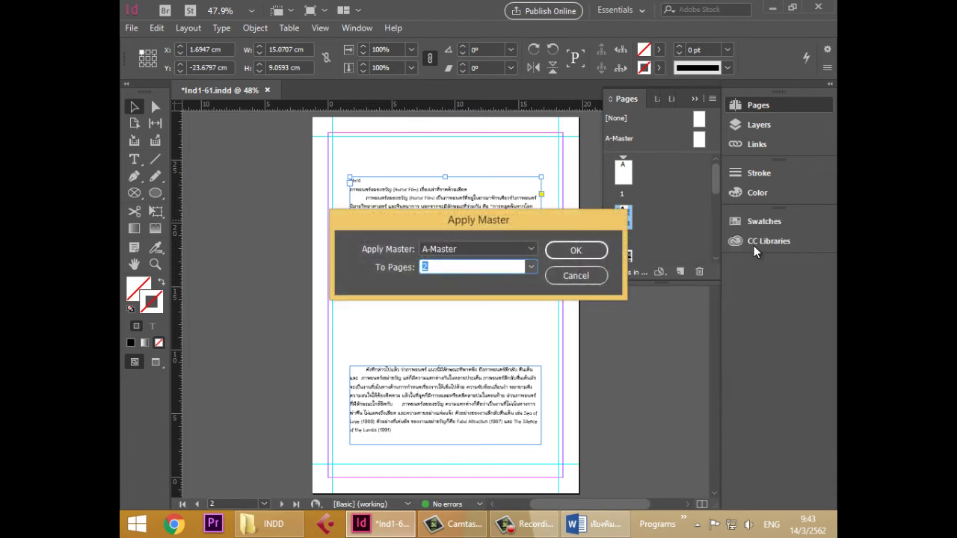
pyautogui.hotkey('shift', 'Tab')
pyautogui.hotkey('alt', 'Down')
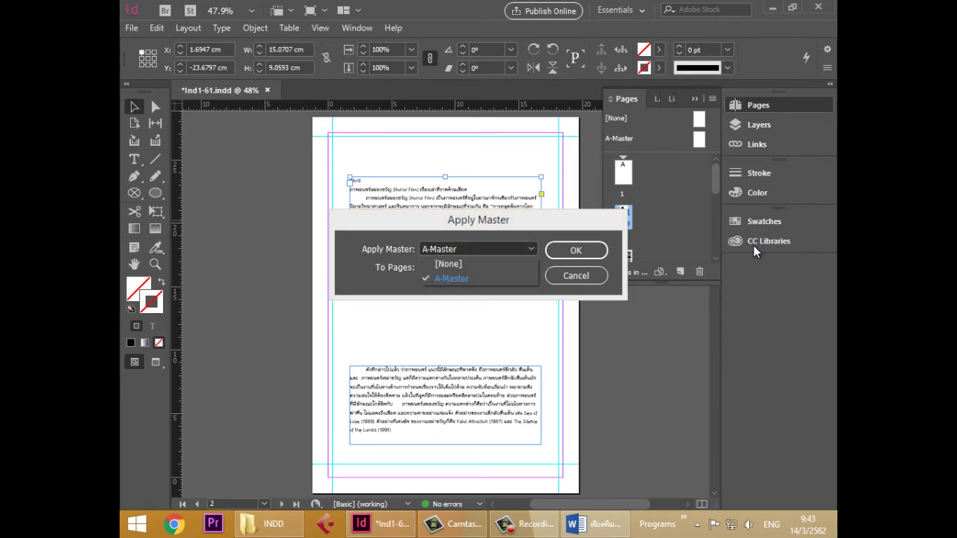
pyautogui.press('Up')
pyautogui.press('Return')
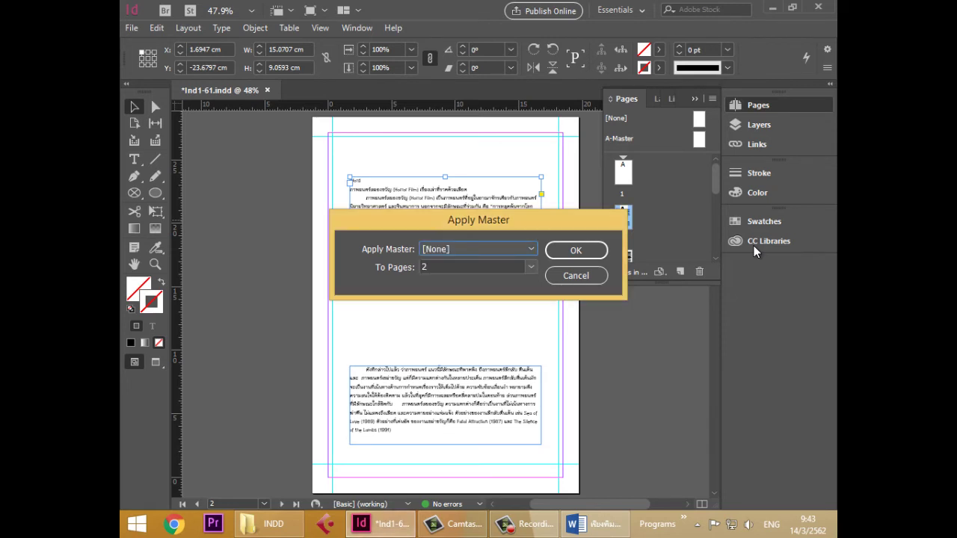
pyautogui.press('Return')
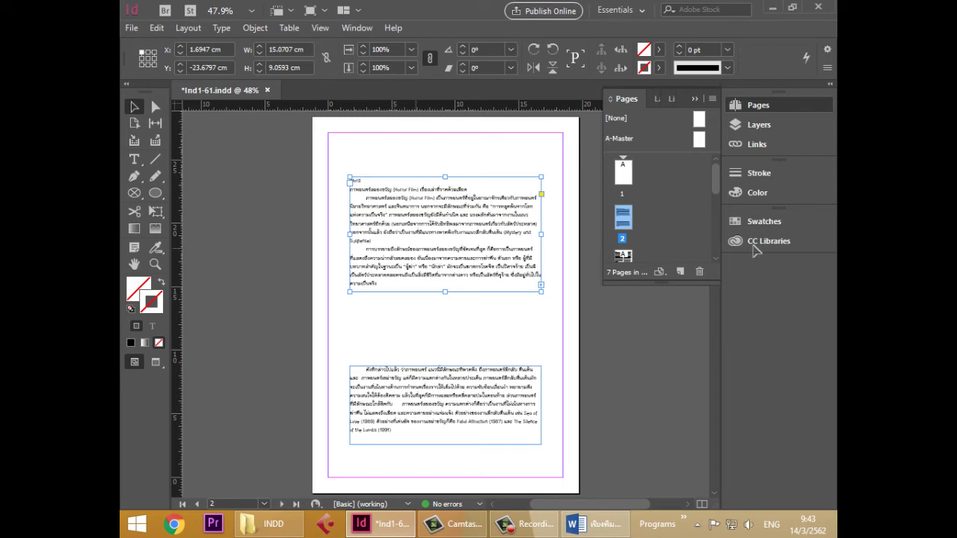
pyautogui.hotkey('shift', 'pageup')
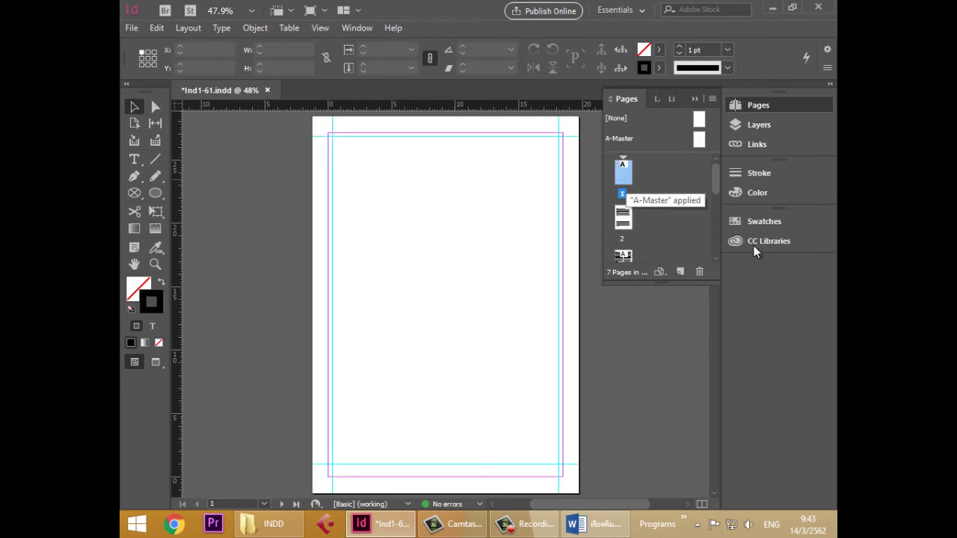
pyautogui.hotkey('shift', 'pagedown')
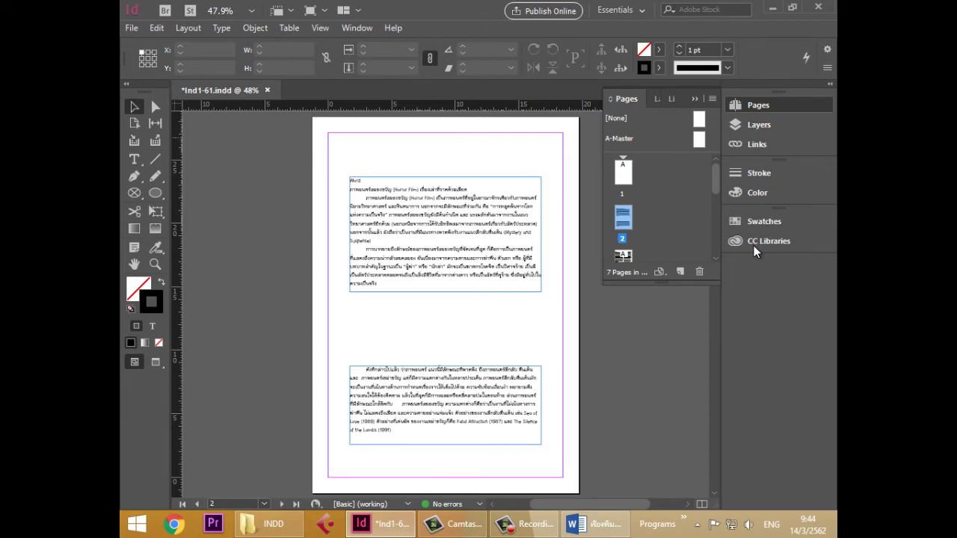
# - Apply A-Master to All Pages of the document
pyautogui.click(699, 139)
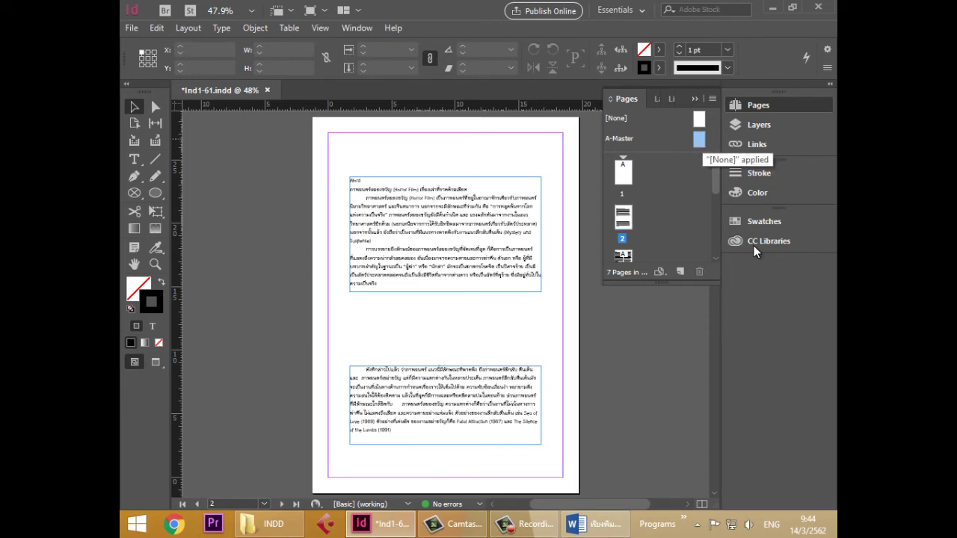
pyautogui.rightClick(699, 139)
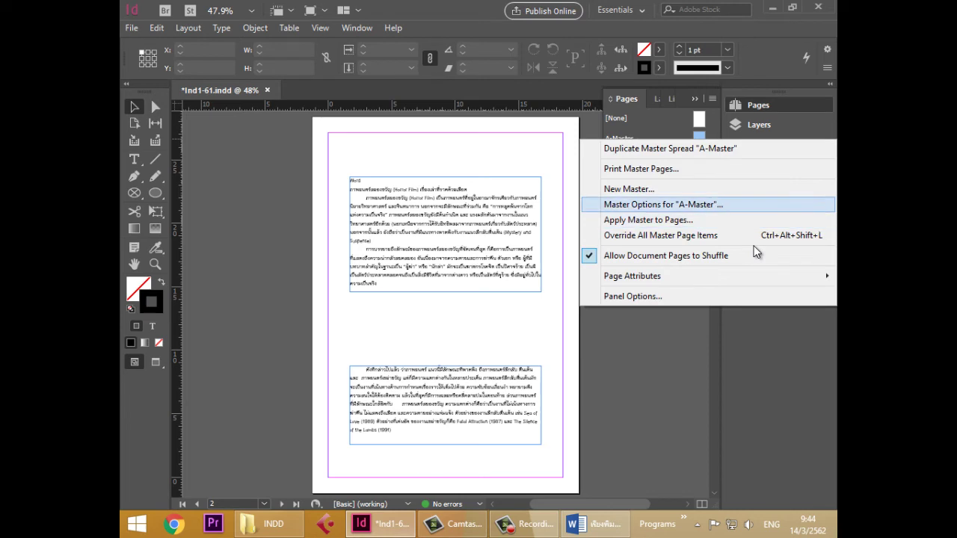
pyautogui.press('Up')
pyautogui.press('Up')
pyautogui.press('Up')
pyautogui.press('Down')
pyautogui.press('Down')
pyautogui.press('Down')
pyautogui.press('Down')
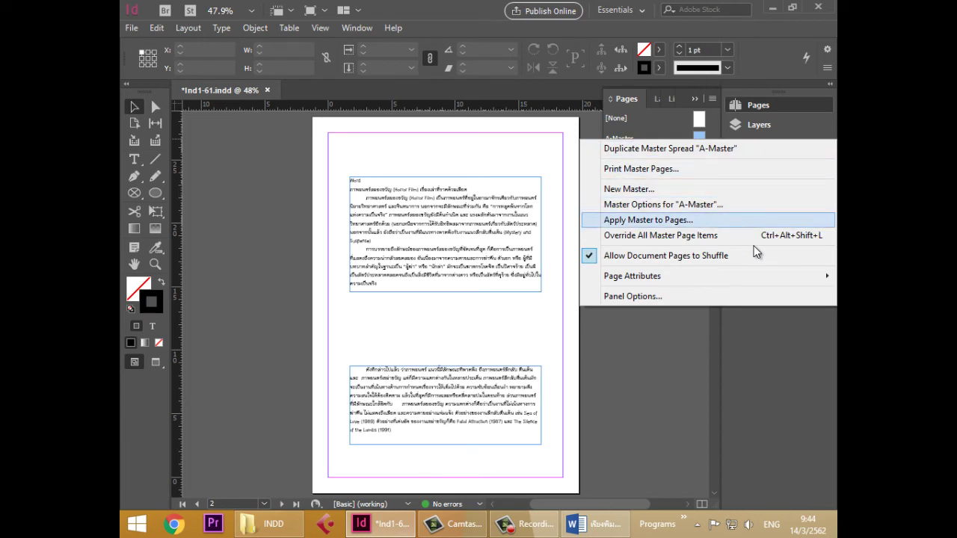
pyautogui.press('Return')
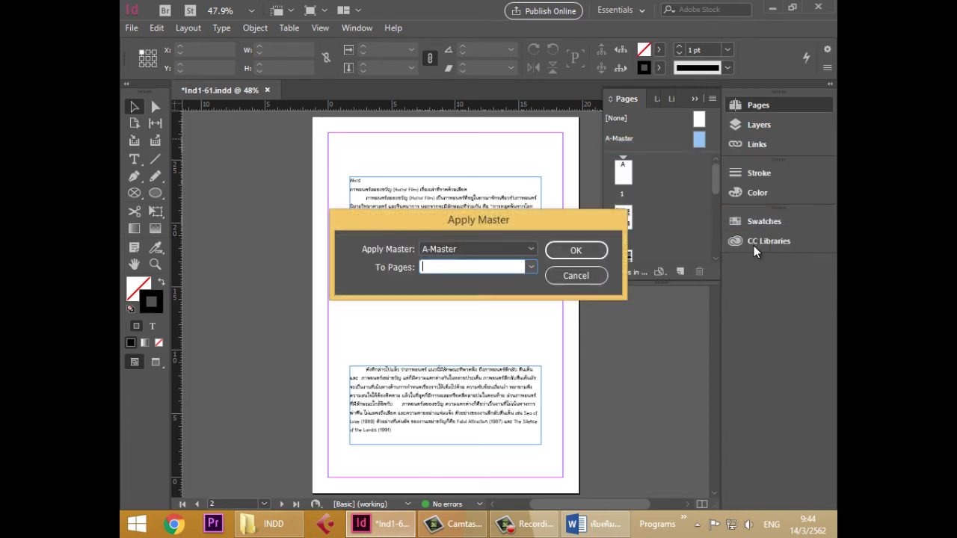
pyautogui.hotkey('alt', 'Down')
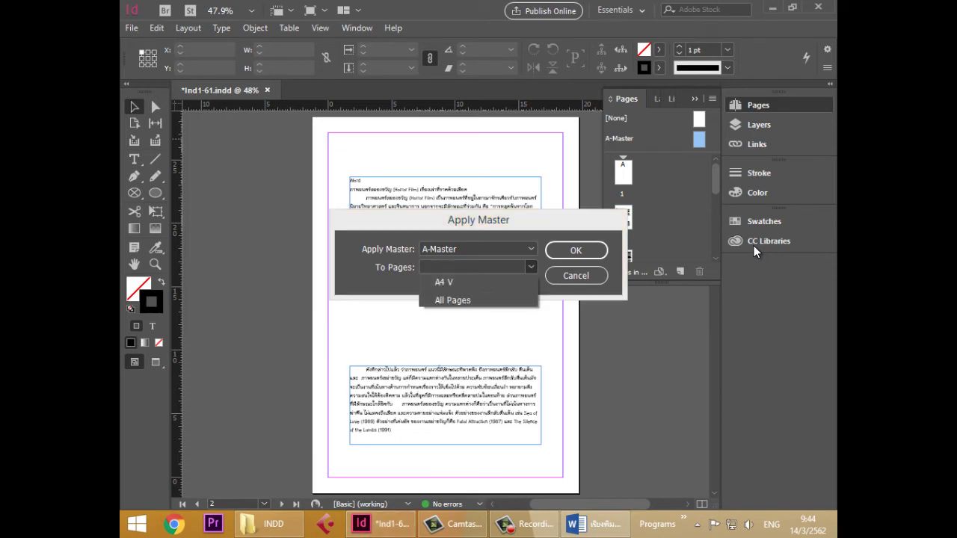
pyautogui.press('Down')
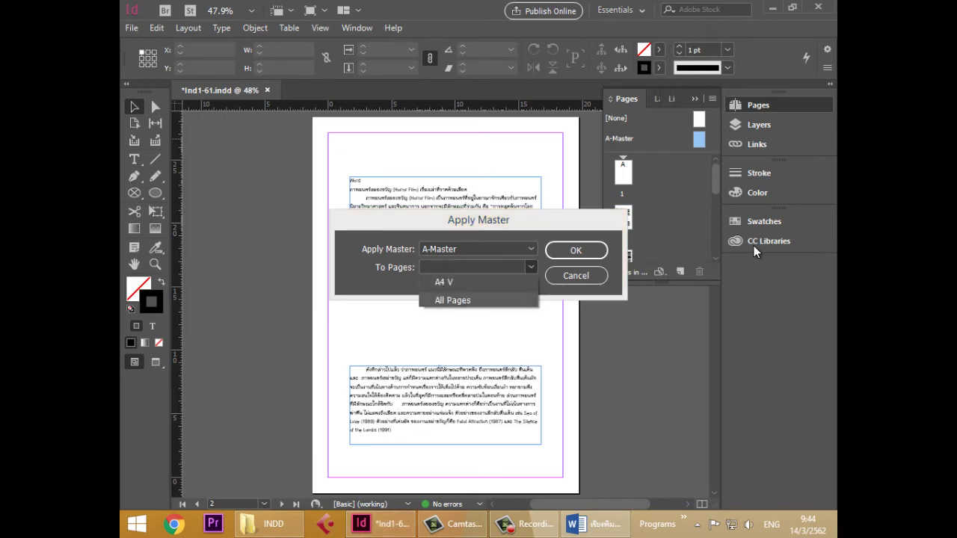
pyautogui.press('Return')
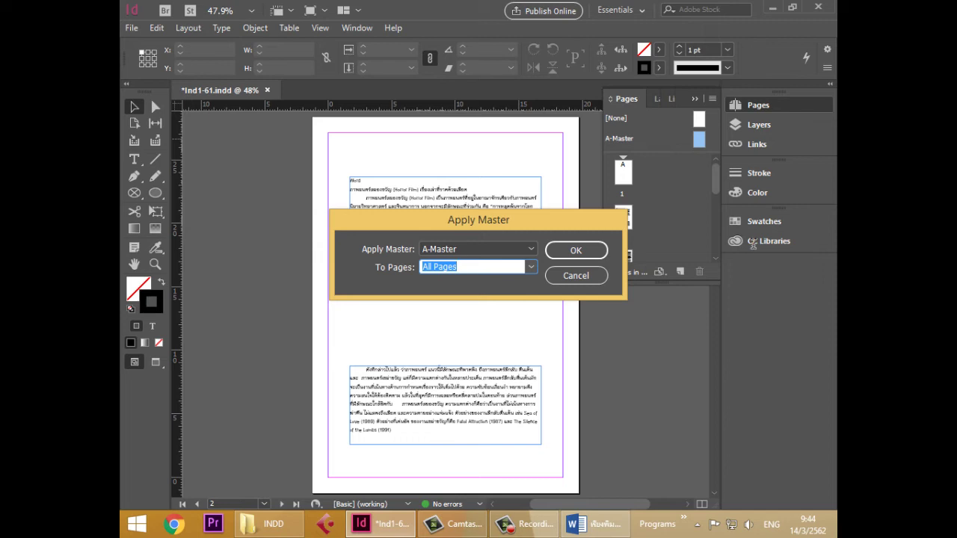
pyautogui.press('Return')
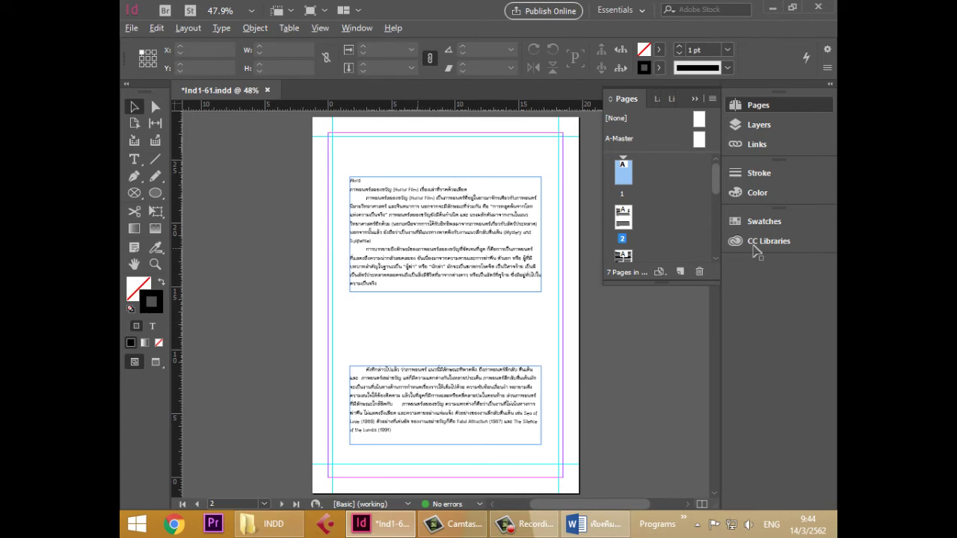
# - Show the paragraph formatting controls for the Type tool and select all the text in page 2's threaded frames
pyautogui.hotkey('ctrl', '=')
pyautogui.hotkey('ctrl', '=')
pyautogui.hotkey('ctrl', '=')
pyautogui.hotkey('ctrl', '-')
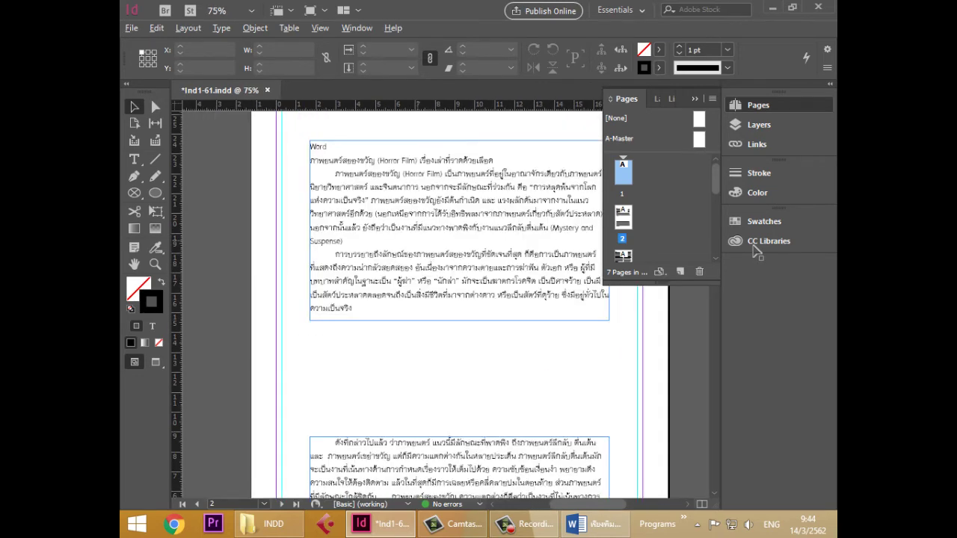
pyautogui.press('alt')
pyautogui.press('Escape')
pyautogui.press('t')
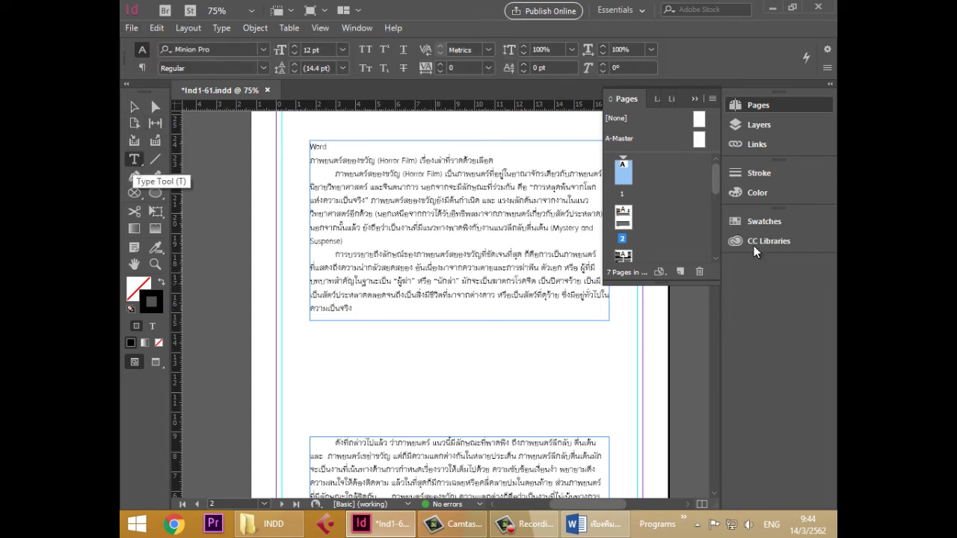
pyautogui.hotkey('ctrl', 'alt', '7')
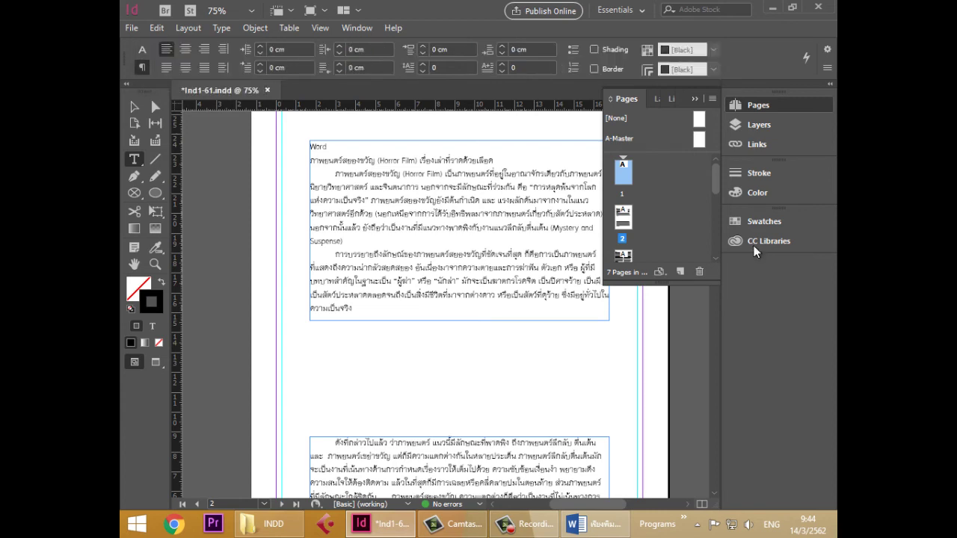
pyautogui.press('j')
pyautogui.hotkey('ctrl', 'a')
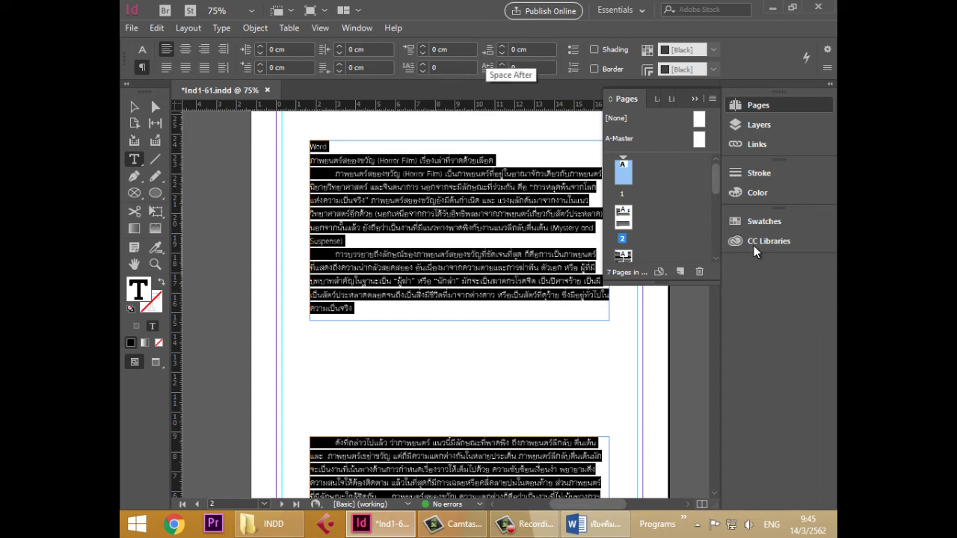
# - Set the Space Before of the selected paragraphs to 1 cm and review the text in both frames
pyautogui.press('Up')
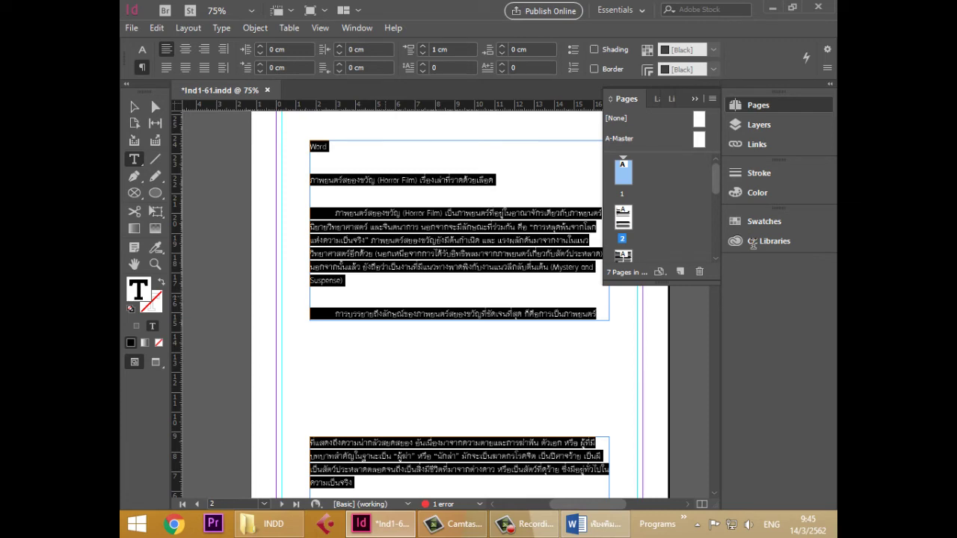
pyautogui.scroll(-6, 753, 247)
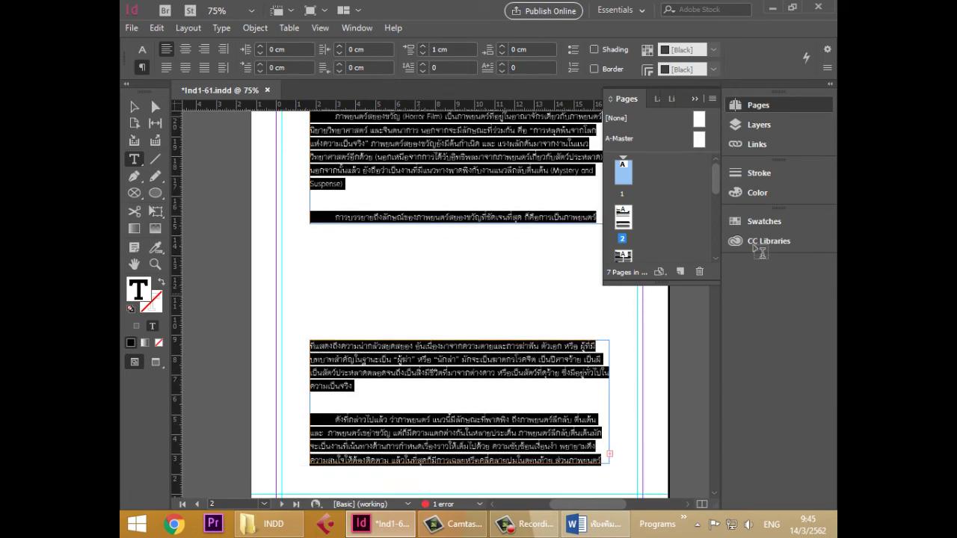
pyautogui.scroll(6, 754, 246)
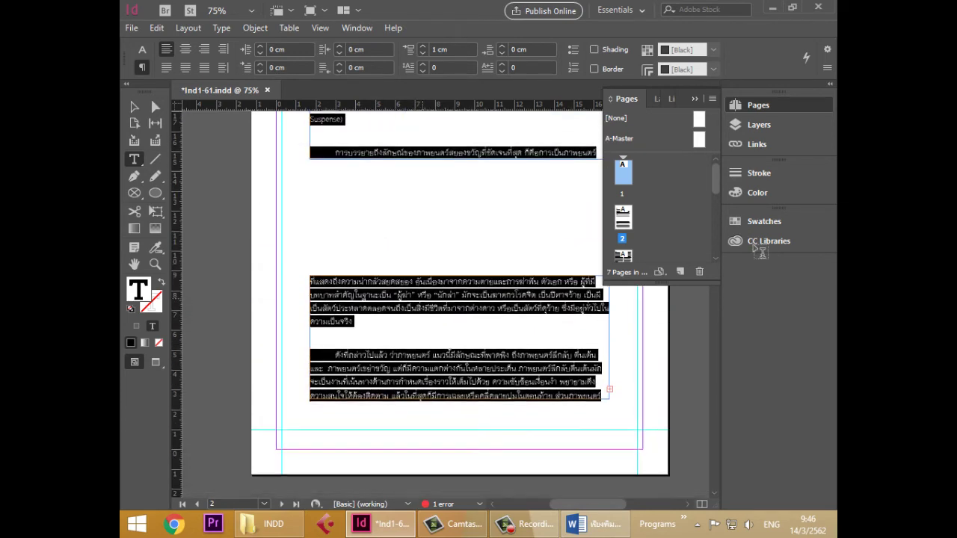
# - Set the Space Before of the selected paragraphs to 0.5 cm
pyautogui.click(448, 49)
pyautogui.press('Return')
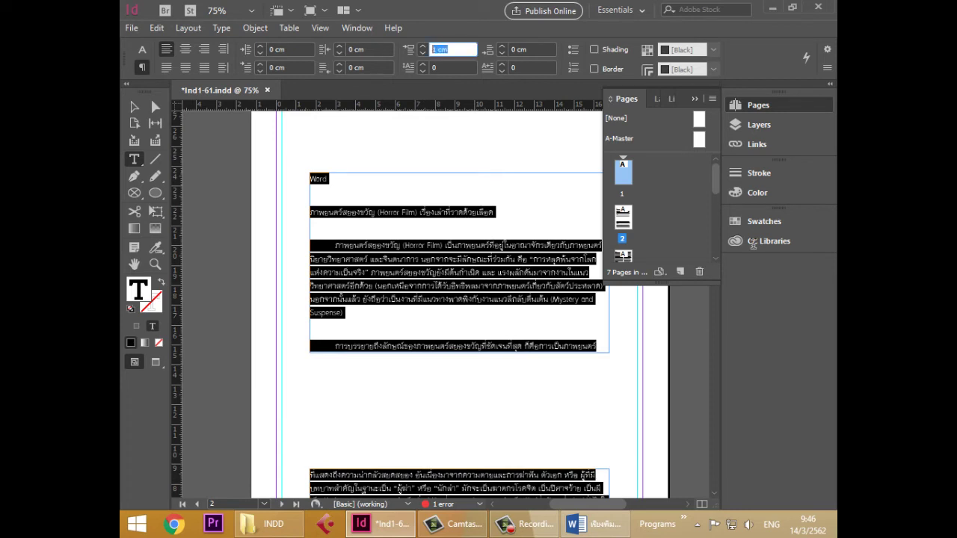
pyautogui.write('0.5')
pyautogui.press('Return')
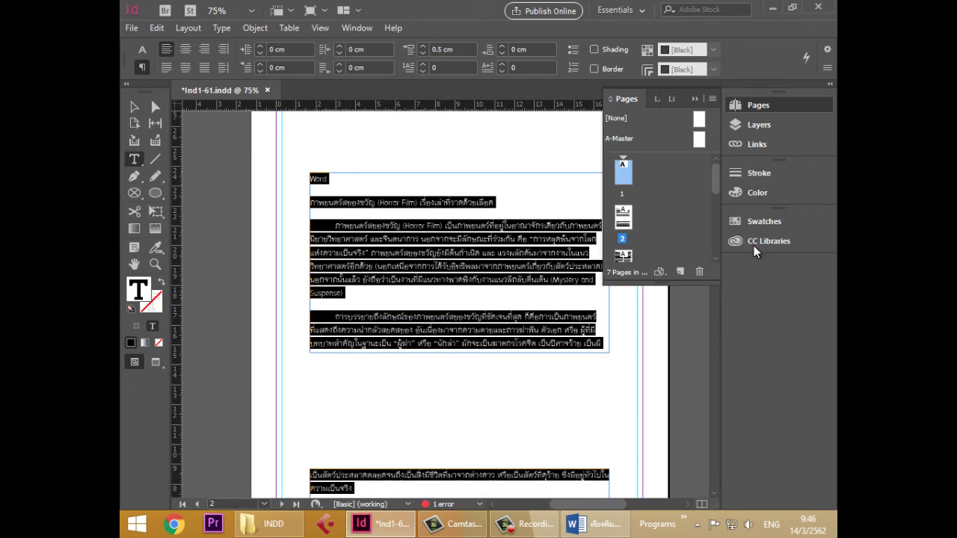
# - Select both text frames on page 2 and stretch them downward to a combined height of about 22.4 cm, just above the lower guide
pyautogui.scroll(-3, 753, 244)
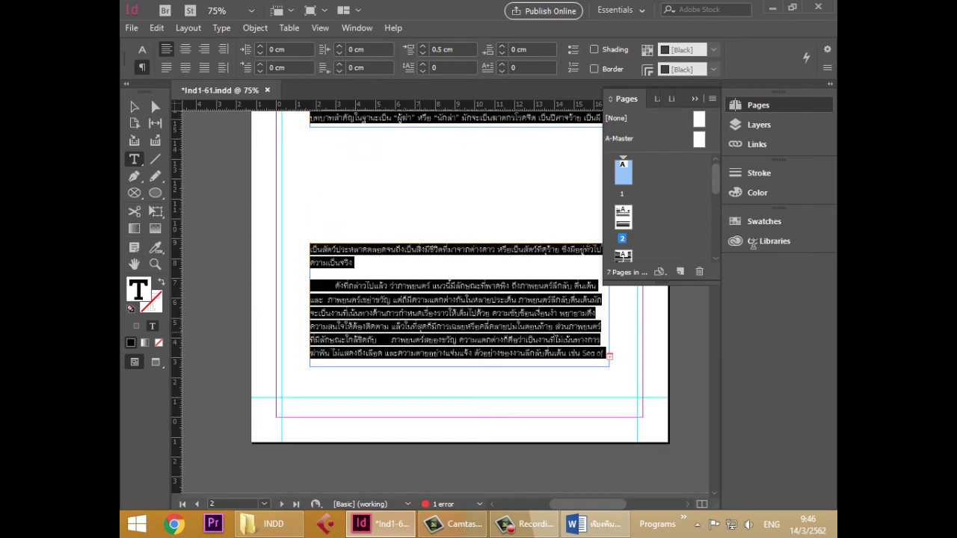
pyautogui.press('Escape')
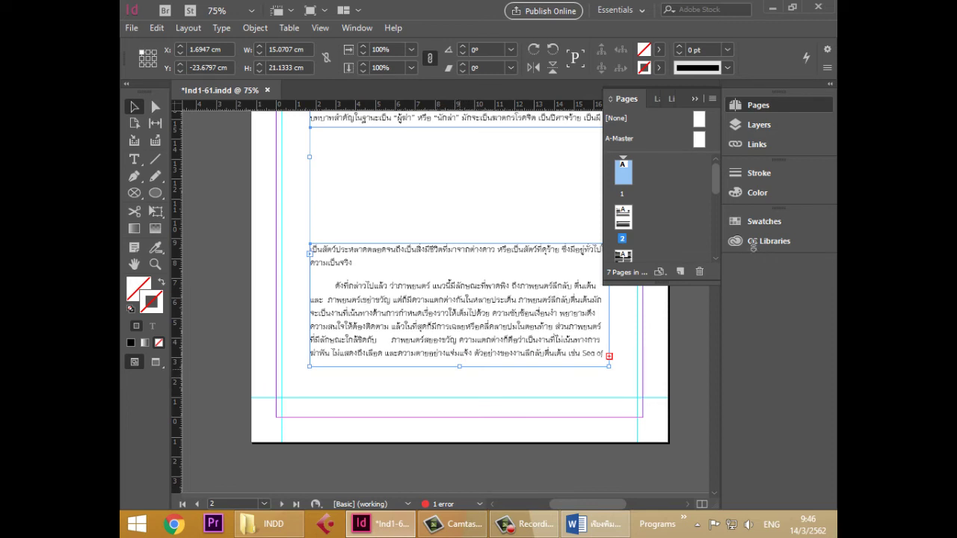
pyautogui.moveTo(459, 367); pyautogui.dragTo(460, 391)
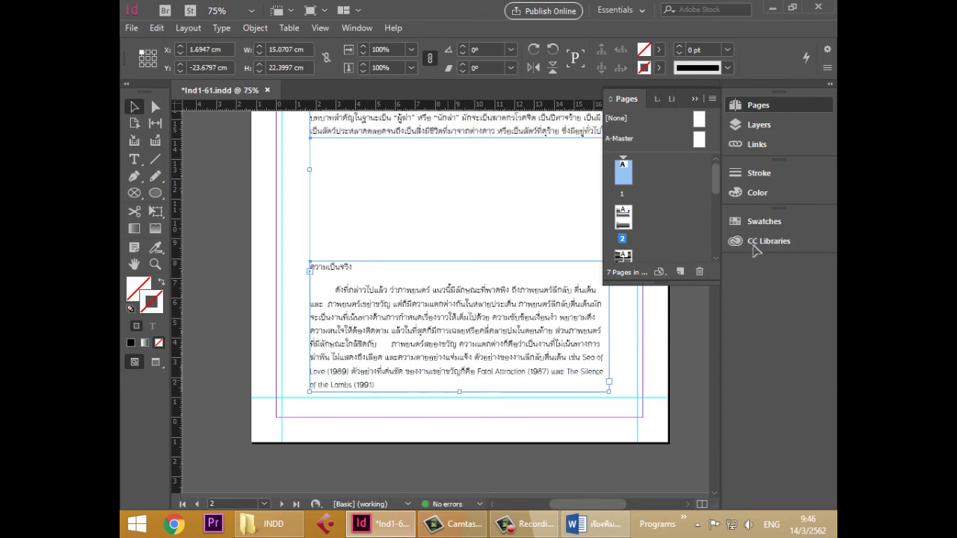
pyautogui.scroll(5, 753, 247)
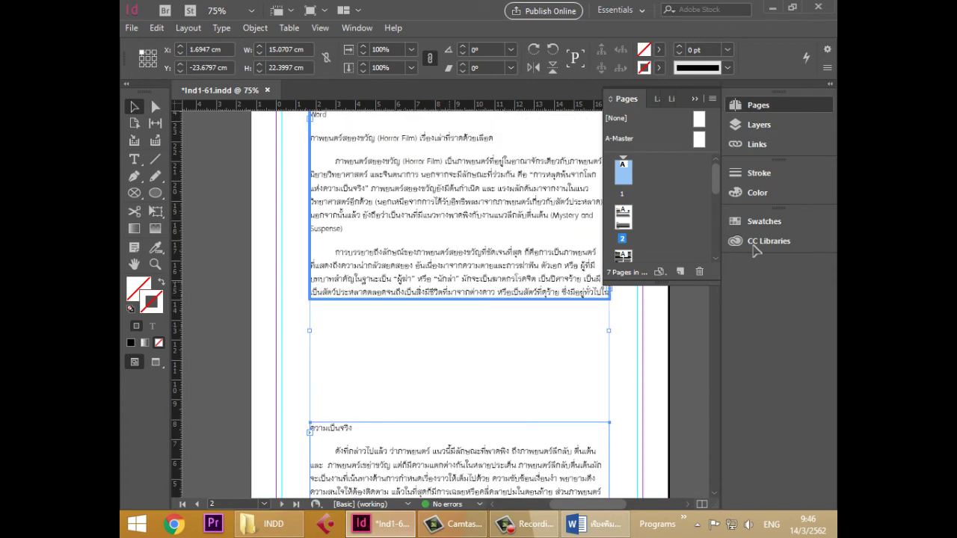
pyautogui.scroll(3, 755, 251)
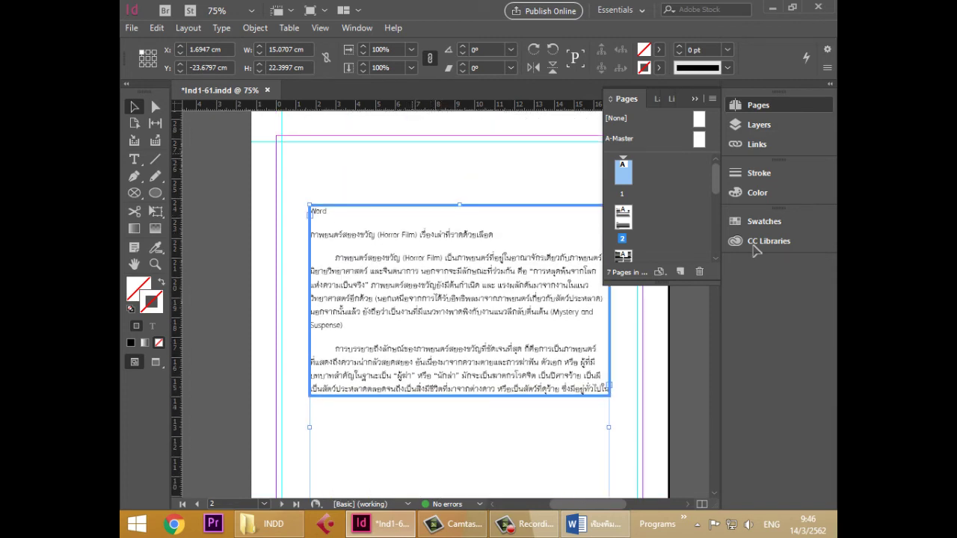
# - Try the Page tool on page 2 and undo the resulting change
pyautogui.hotkey('ctrl', 'alt', 'c')
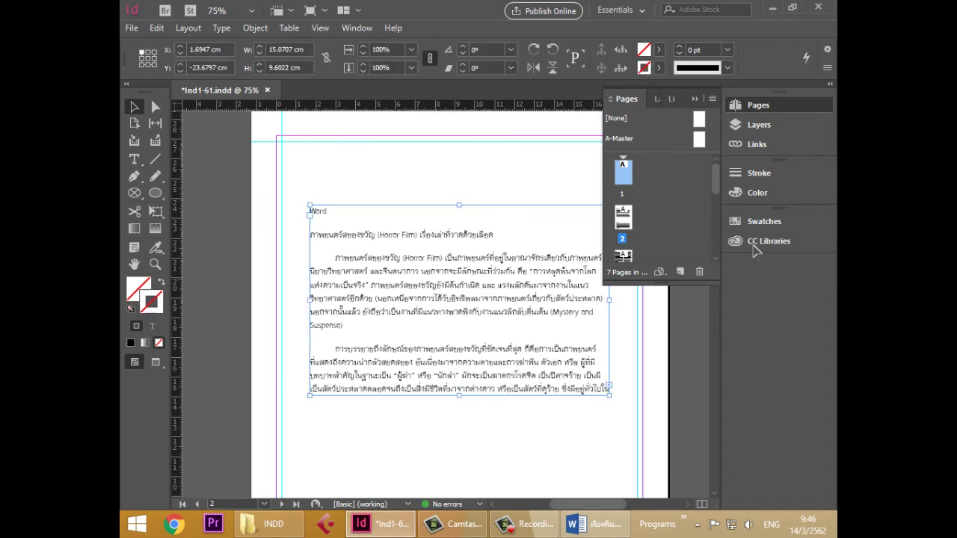
pyautogui.scroll(-4, 756, 251)
pyautogui.hotkey('ctrl', 'z')
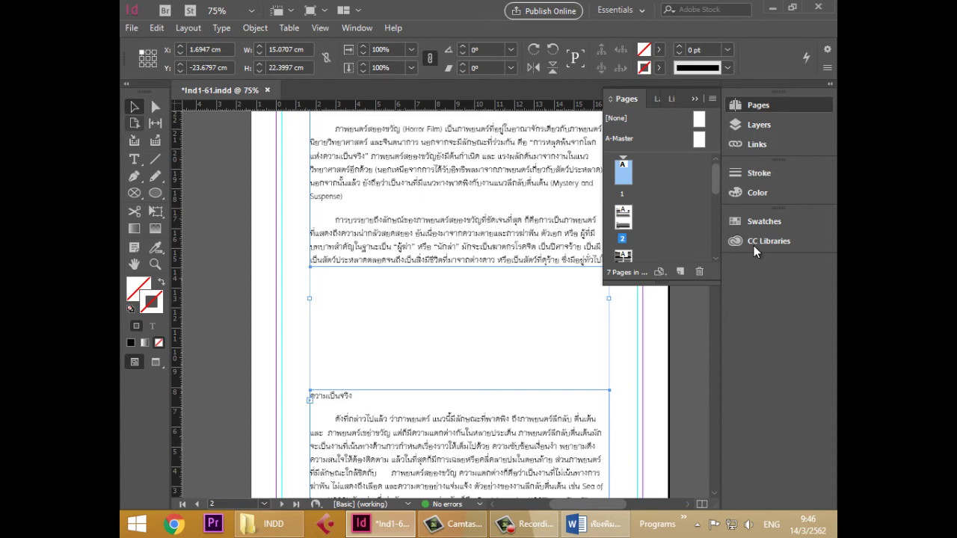
pyautogui.hotkey('shift', 'p')
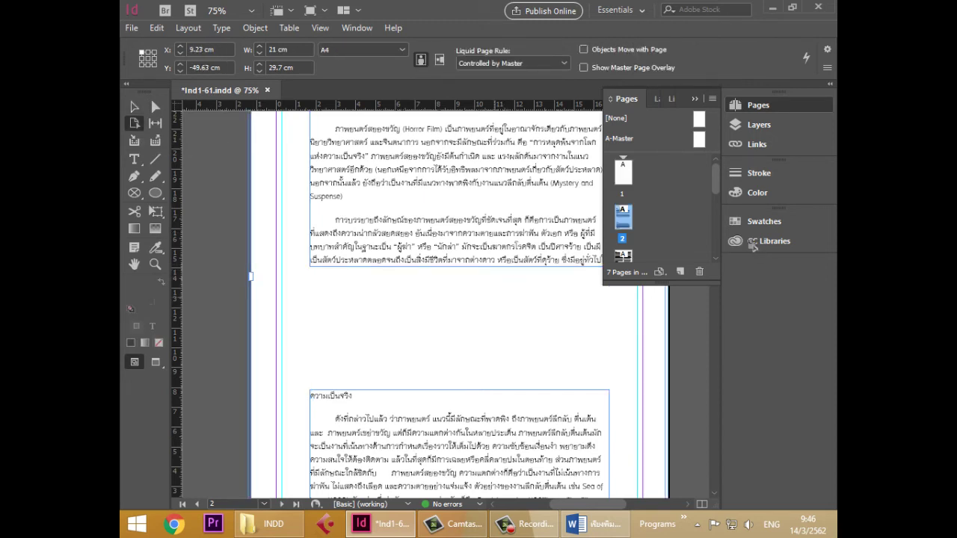
pyautogui.hotkey('ctrl', 'z')
pyautogui.scroll(-3, 753, 246)
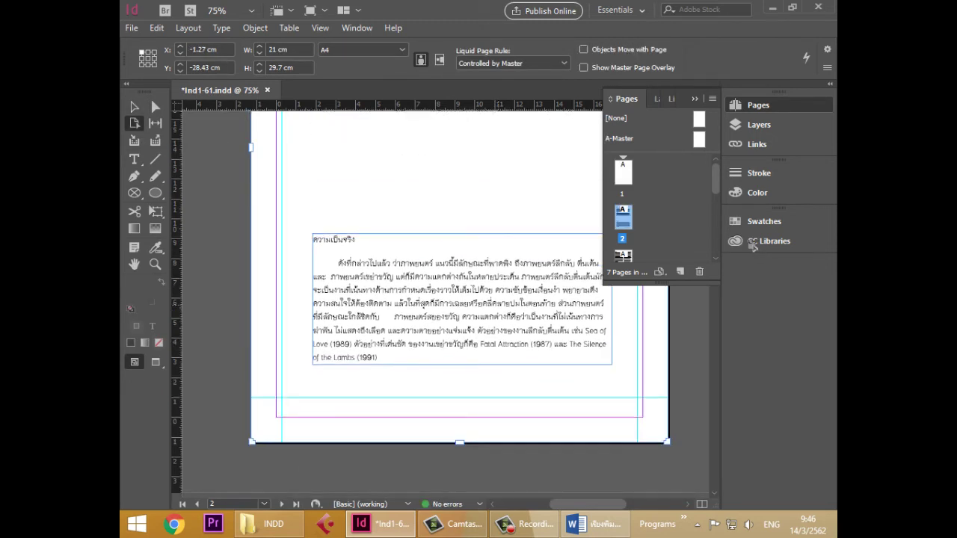
pyautogui.scroll(9, 752, 246)
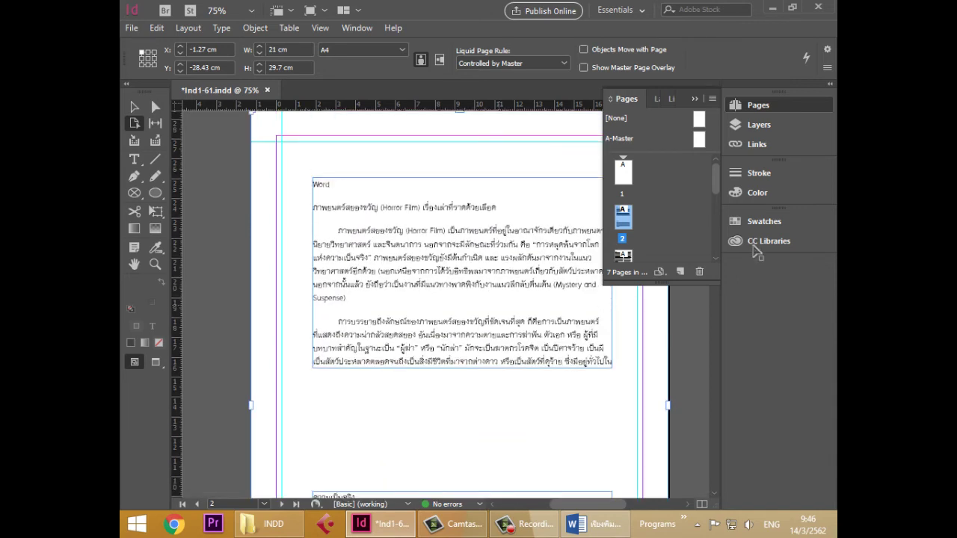
# - Use the Gap tool to shift the gap between page 2's two text frames slightly downward, keeping the gap's height
pyautogui.press('u')
pyautogui.press('u')
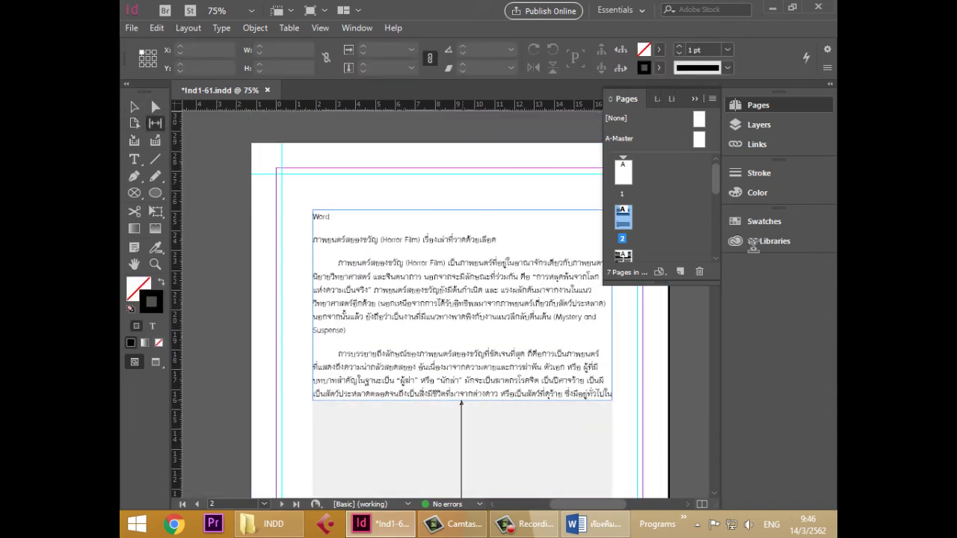
pyautogui.scroll(-3, 754, 247)
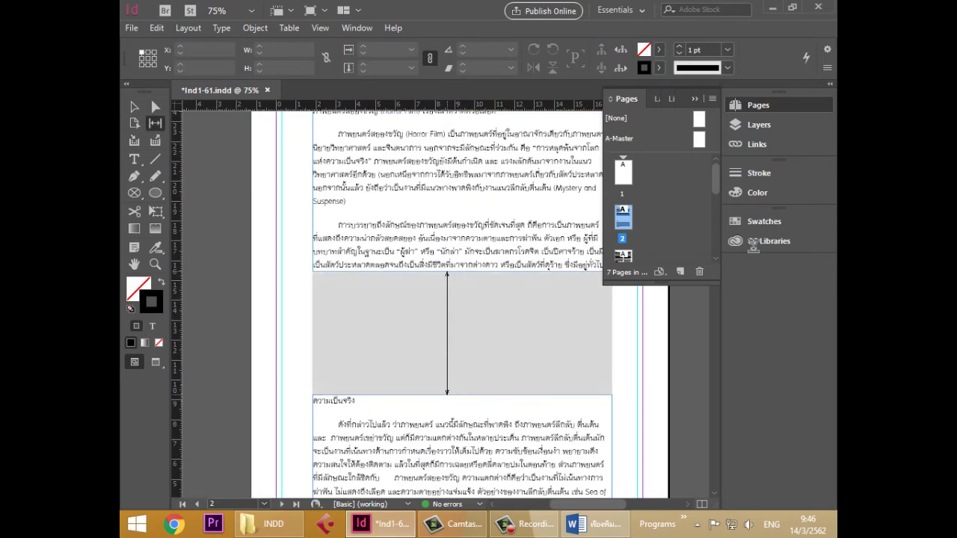
pyautogui.moveTo(446, 332); pyautogui.dragTo(445, 350)
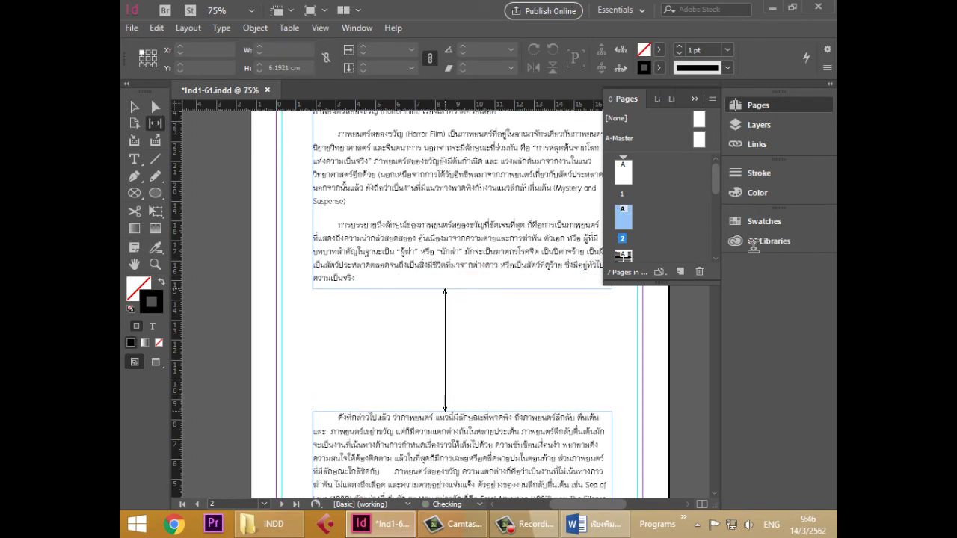
pyautogui.scroll(3, 753, 247)
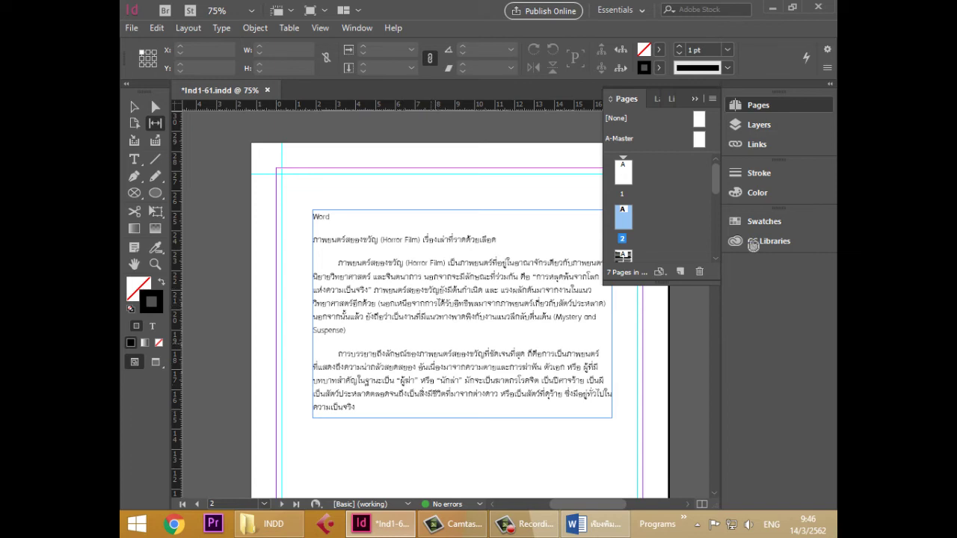
# - Widen the gap between page 2's left edge and the two text frames to about 3.33 cm
pyautogui.scroll(-7, 753, 247)
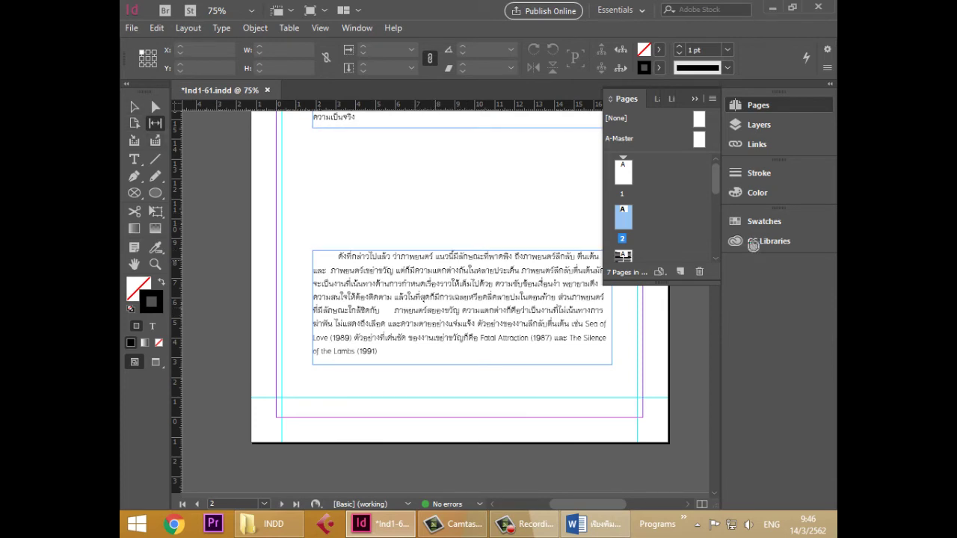
pyautogui.moveTo(312, 283)
pyautogui.mouseDown()
pyautogui.moveTo(275, 283)
pyautogui.moveTo(327, 282)
pyautogui.moveTo(317, 283)
pyautogui.mouseUp()
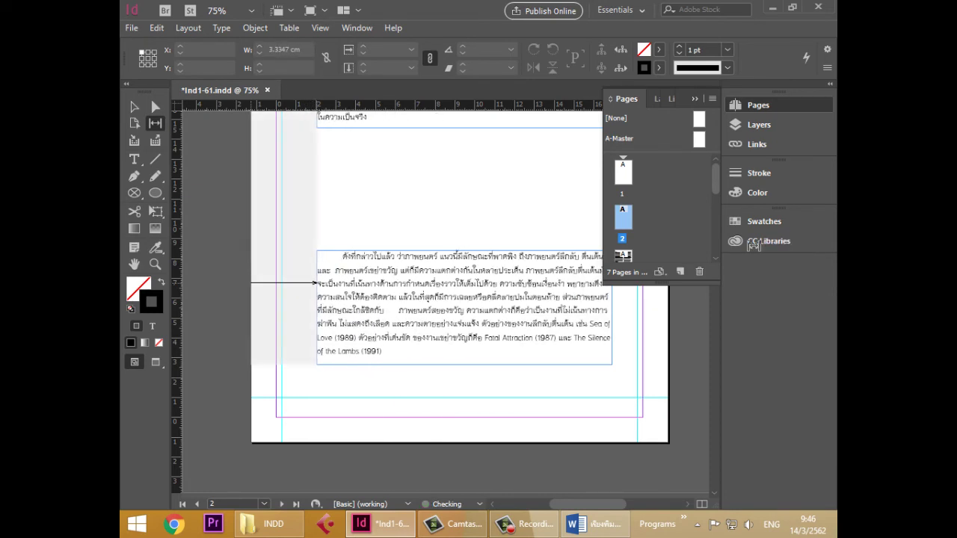
pyautogui.scroll(3, 427, 299)
pyautogui.scroll(3, 754, 245)
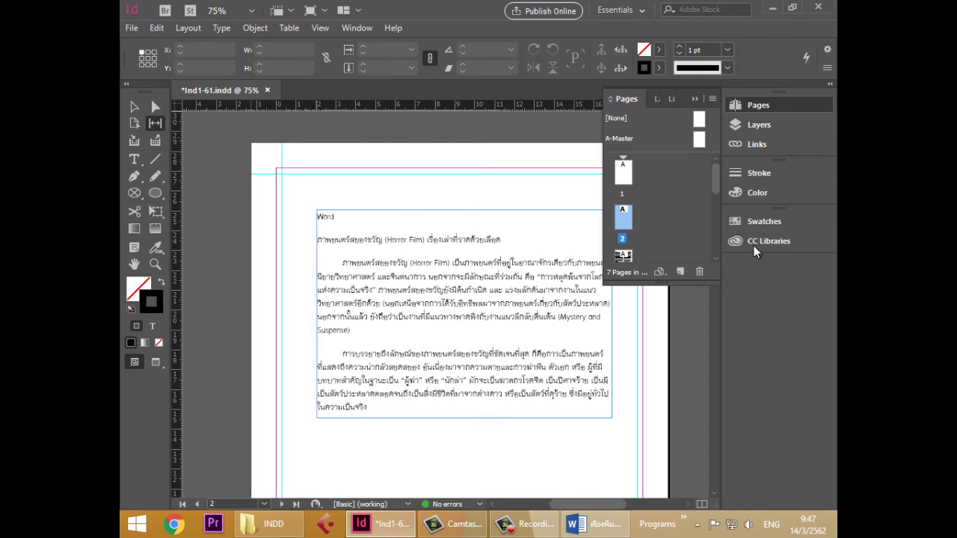
# - Select all the text in page 2's threaded frames and justify all lines
pyautogui.press('v')
pyautogui.click(464, 314)
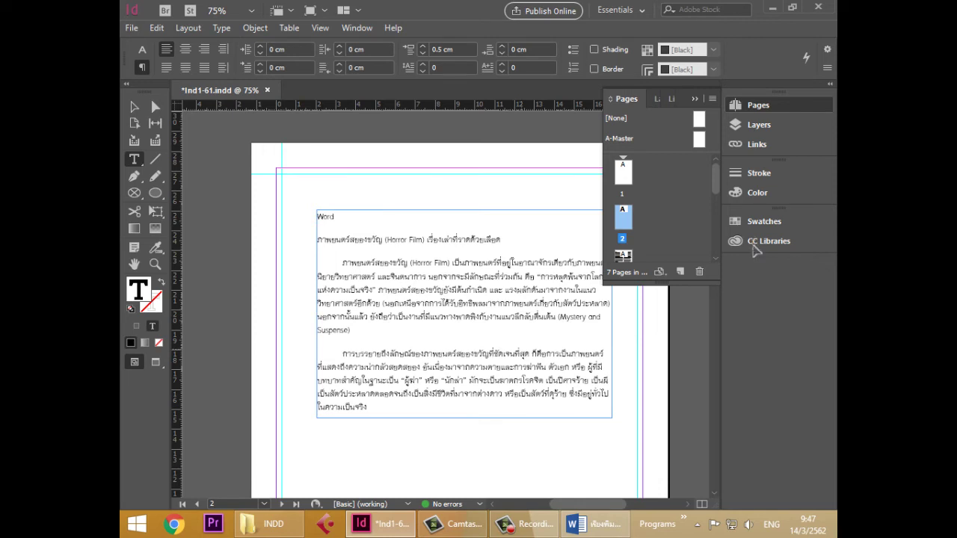
pyautogui.hotkey('ctrl', 'a')
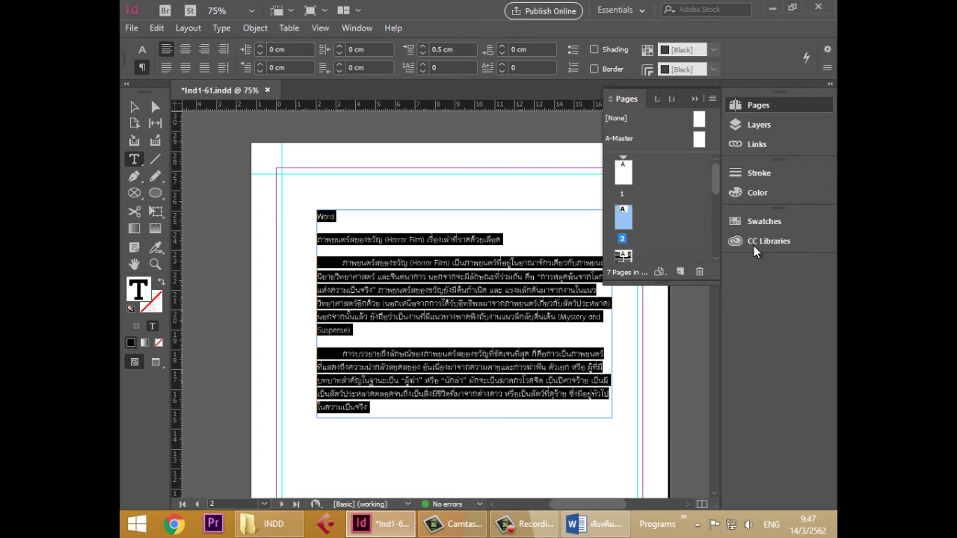
pyautogui.moveTo(604, 245); pyautogui.dragTo(637, 246)
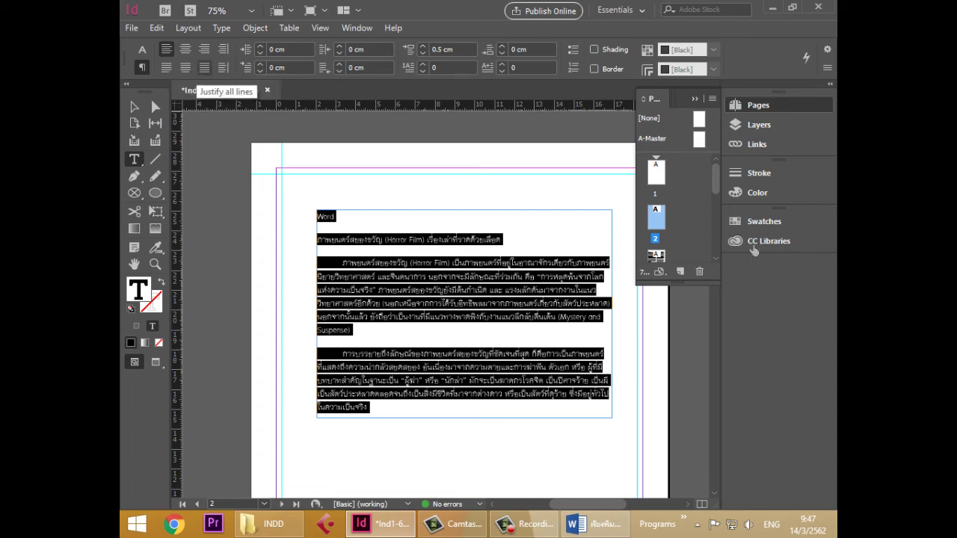
pyautogui.click(204, 67)
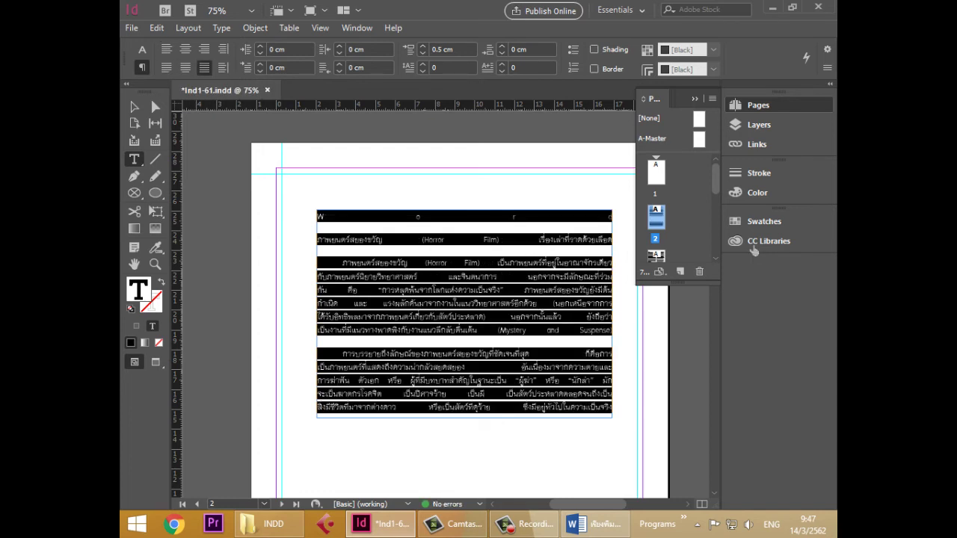
# - Justify the selected text with the last line aligned left and check the lower frame
pyautogui.hotkey('ctrl', 'shift', 'j')
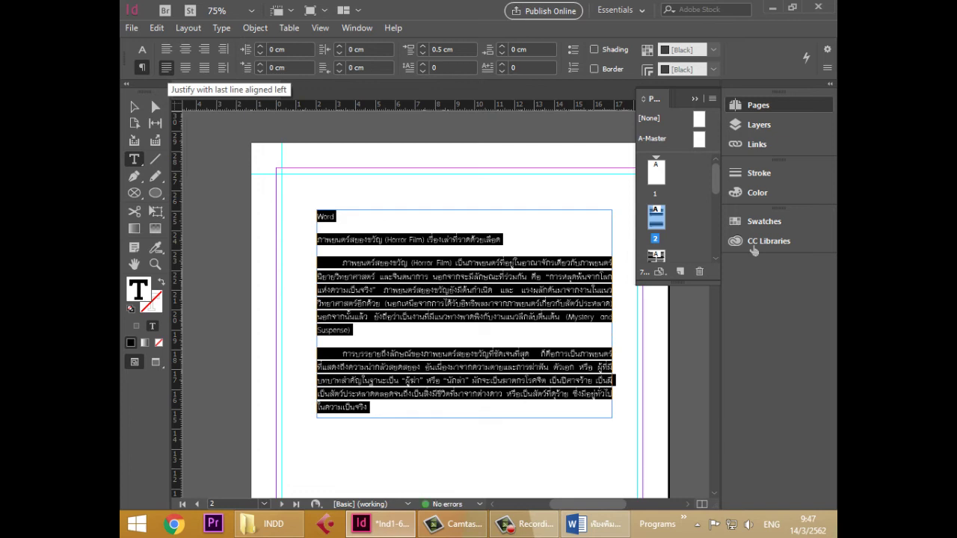
pyautogui.scroll(-8, 429, 322)
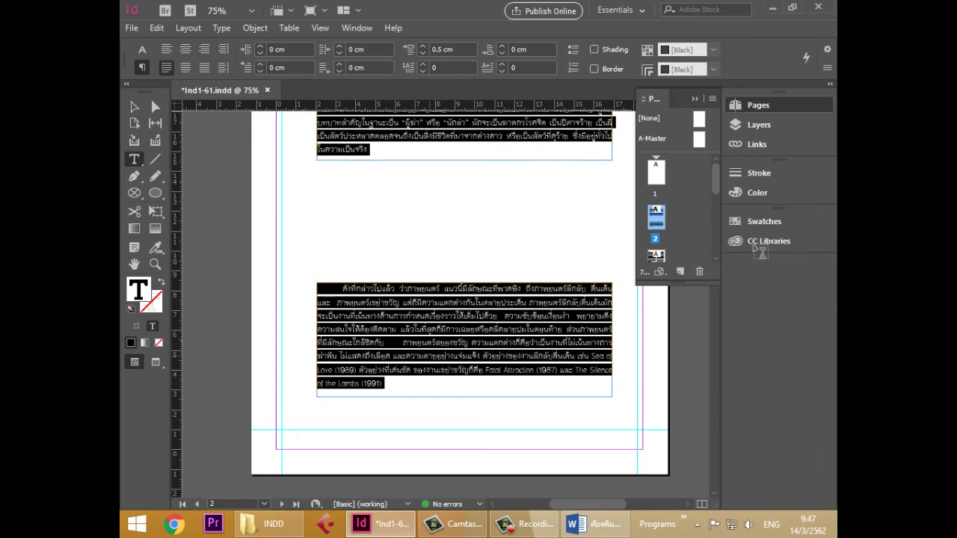
pyautogui.hotkey('ctrl', 'shift', 'a')
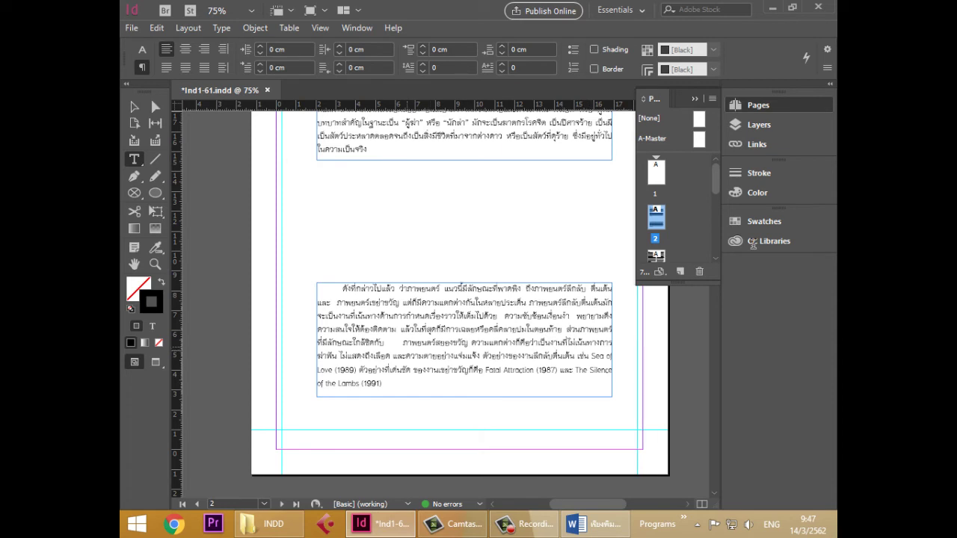
# - Delete the space after "และ" and the space after the closing quotation mark in the first body paragraph's third line
pyautogui.click(402, 342)
pyautogui.scroll(5, 401, 344)
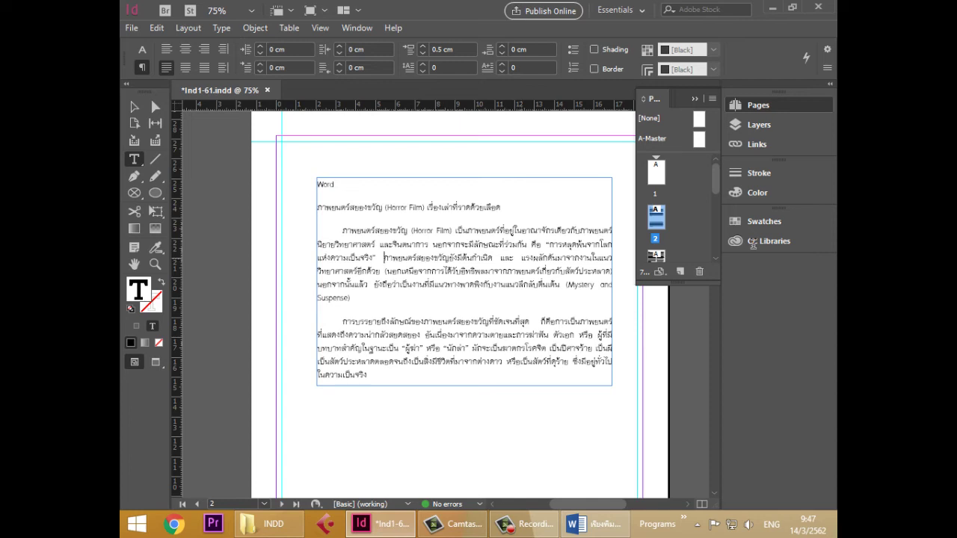
pyautogui.click(521, 258)
pyautogui.press('BackSpace')
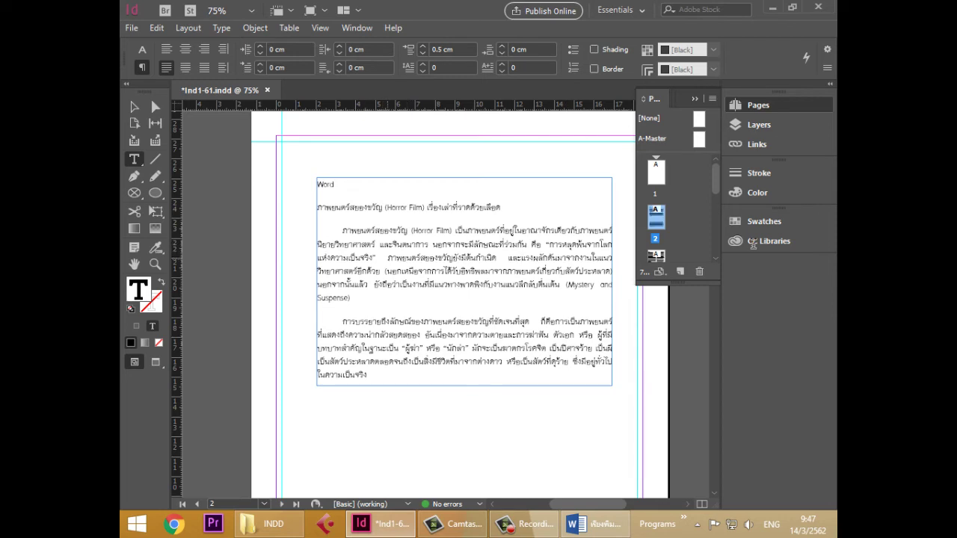
pyautogui.press('BackSpace')
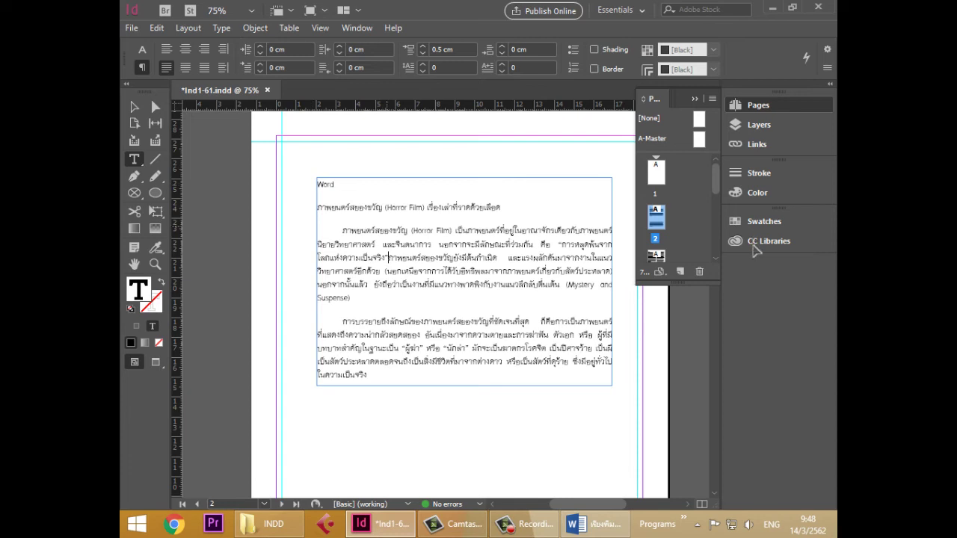
# - Try justified-centre and plain centre alignment on all the text, and return to justification with the last line aligned left
pyautogui.hotkey('ctrl', 'a')
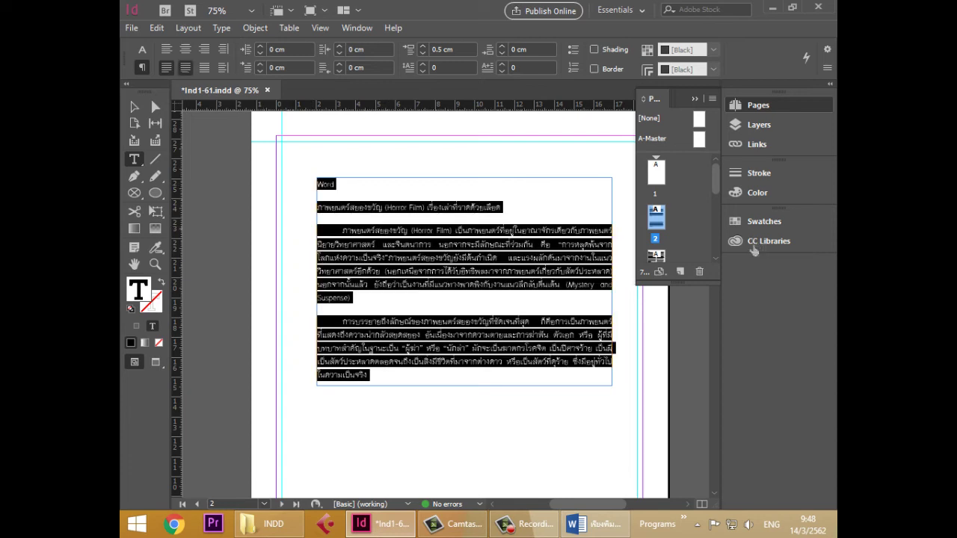
pyautogui.hotkey('ctrl', 'shift', 'c')
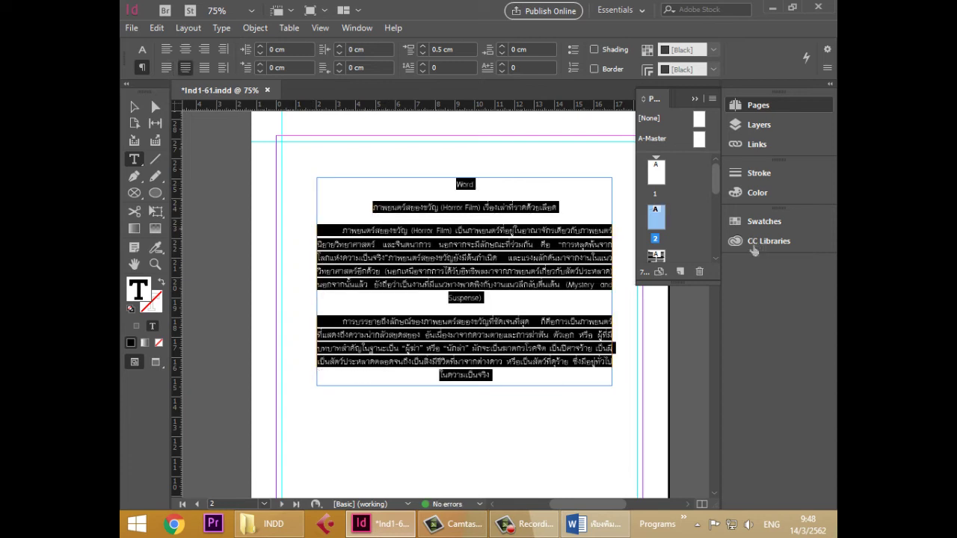
pyautogui.click(185, 49)
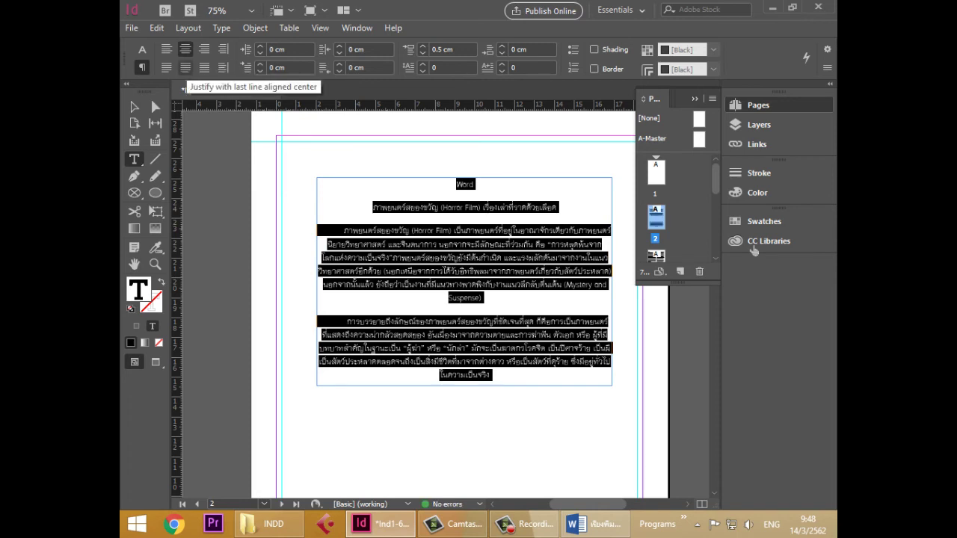
pyautogui.click(185, 67)
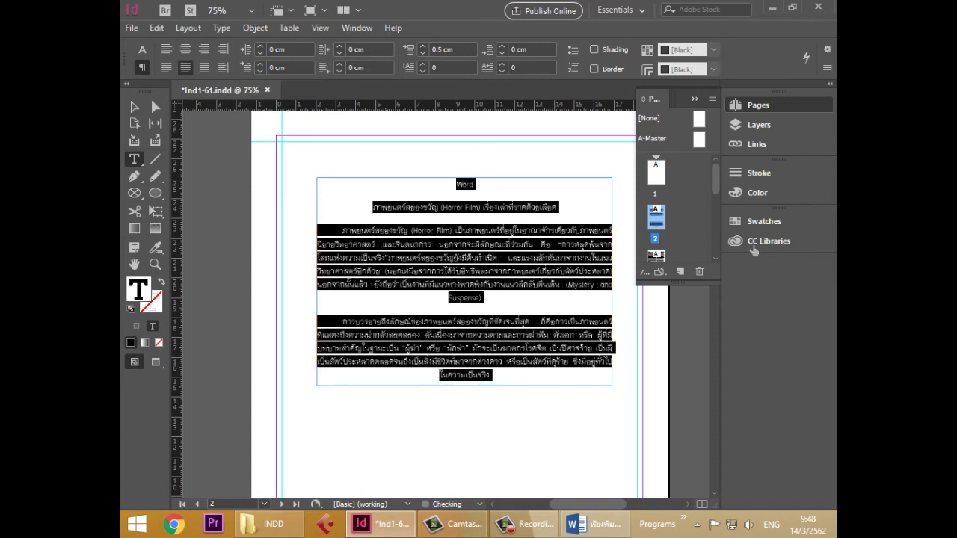
pyautogui.click(166, 67)
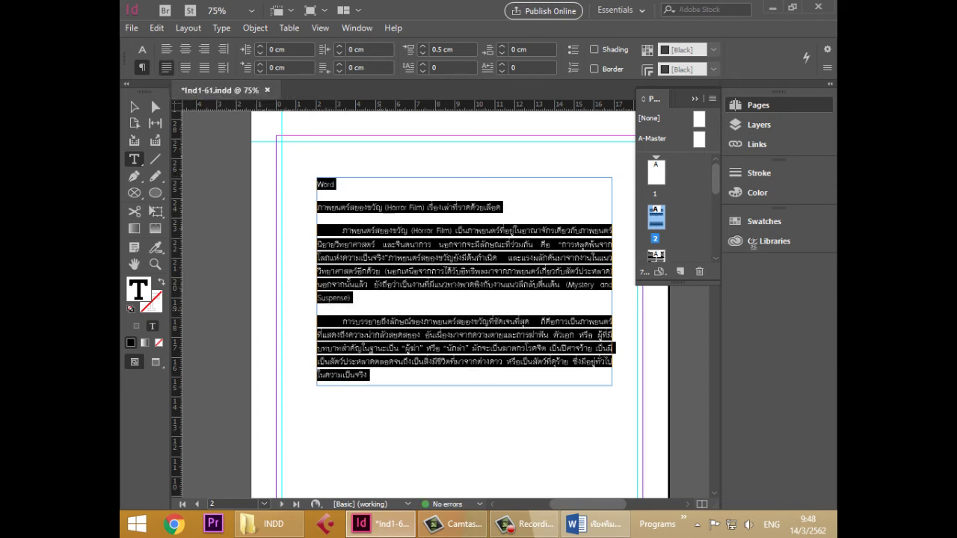
# - Restore the space after the closing quotation mark in the first body paragraph
pyautogui.click(383, 298)
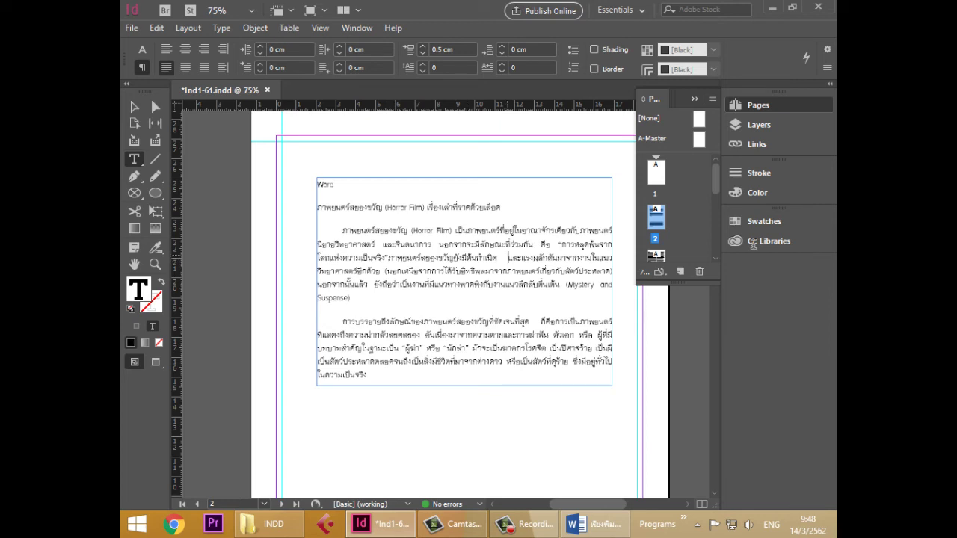
pyautogui.press('Delete')
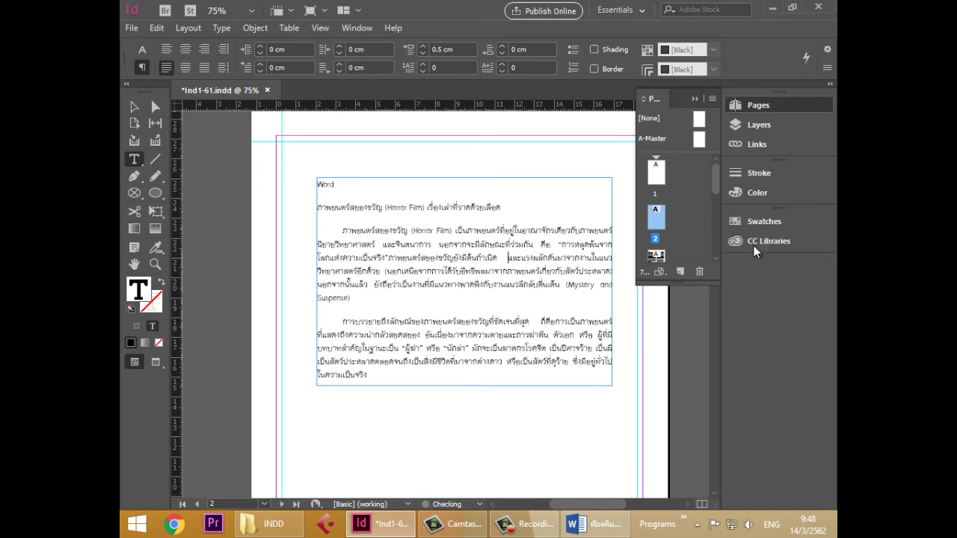
pyautogui.click(388, 258)
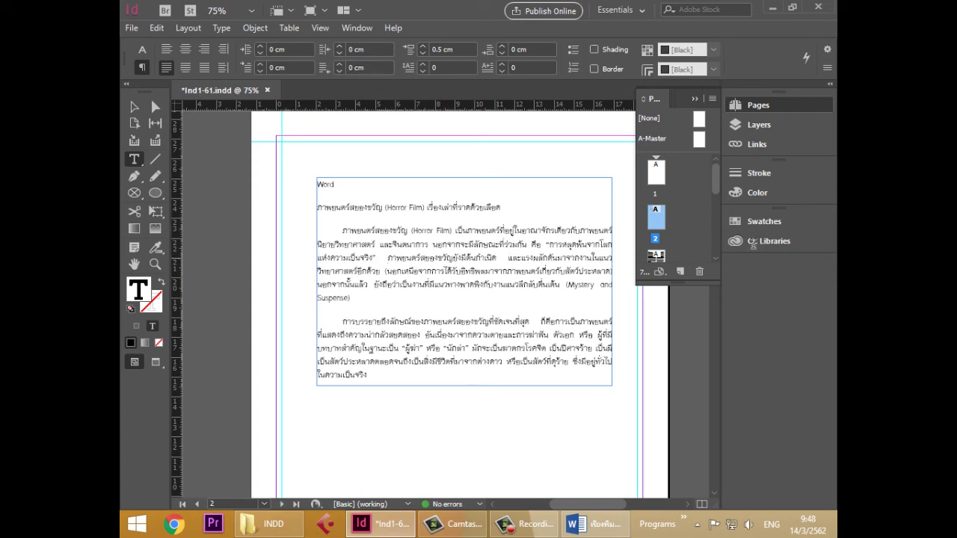
# - Select the first body paragraph on page 2 and show the full Paragraph formatting options
pyautogui.moveTo(343, 231); pyautogui.dragTo(344, 305)
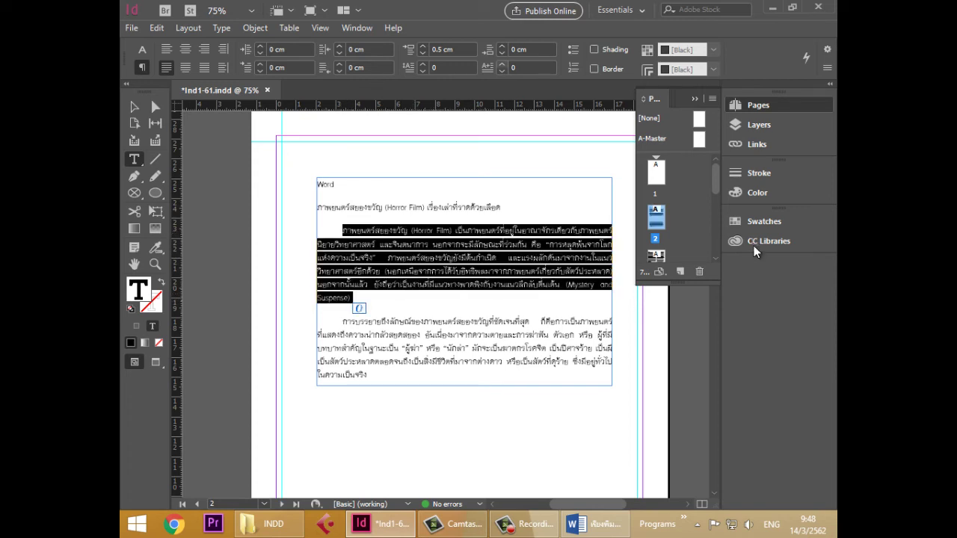
pyautogui.click(524, 67)
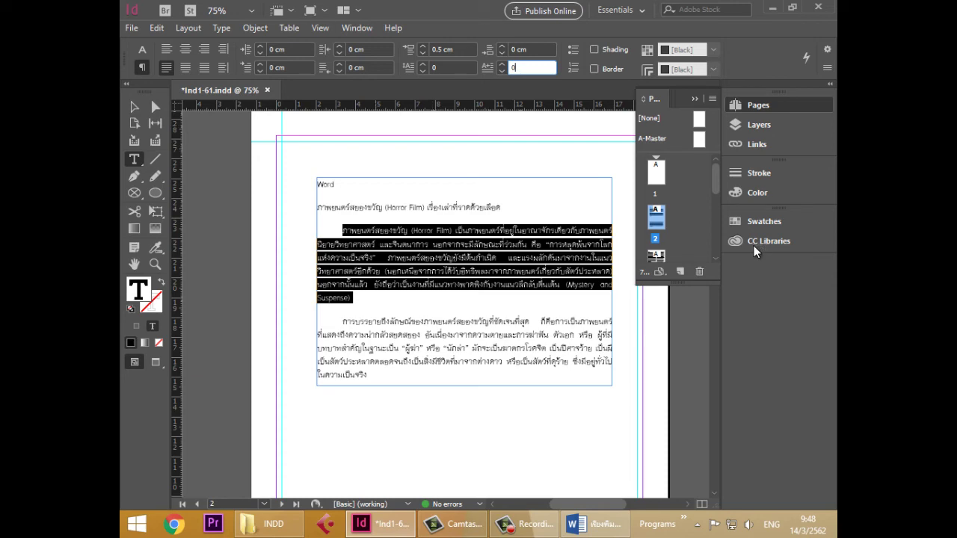
pyautogui.hotkey('alt', 'w')
pyautogui.press('Down')
pyautogui.press('Down')
pyautogui.press('Down')
pyautogui.press('Down')
pyautogui.press('Down')
pyautogui.press('Down')
pyautogui.press('Down')
pyautogui.press('Down')
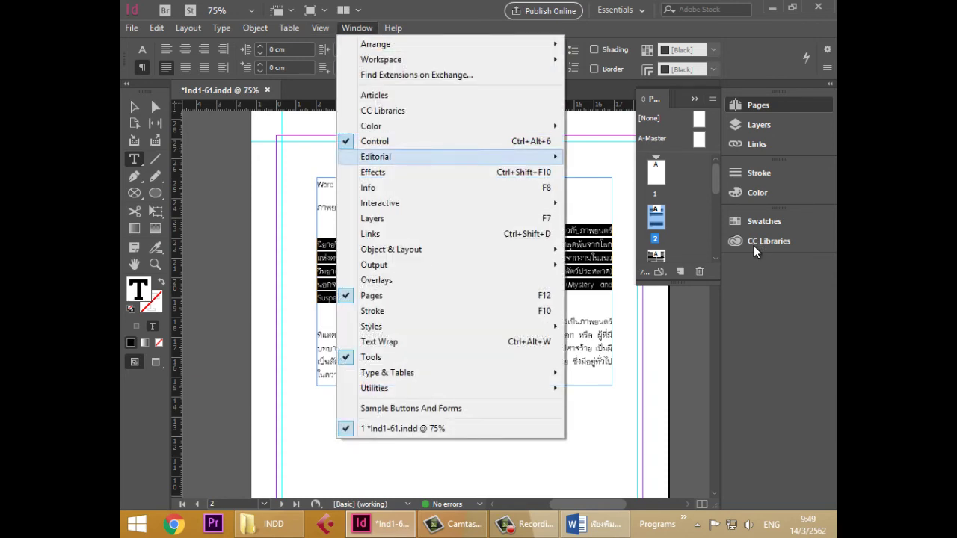
pyautogui.press('Down')
pyautogui.press('Down')
pyautogui.press('Down')
pyautogui.press('Down')
pyautogui.press('Down')
pyautogui.press('Down')
pyautogui.press('Down')
pyautogui.press('Down')
pyautogui.press('Down')
pyautogui.press('Down')
pyautogui.press('Down')
pyautogui.press('Down')
pyautogui.press('Down')
pyautogui.press('Down')
pyautogui.press('Down')
pyautogui.press('Up')
pyautogui.press('Right')
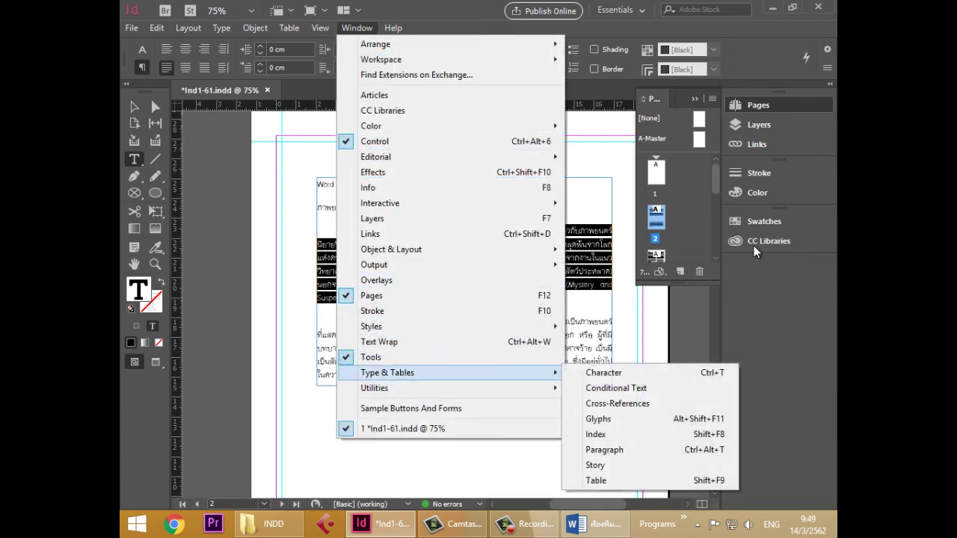
pyautogui.press('Down')
pyautogui.press('Down')
pyautogui.press('Down')
pyautogui.press('Down')
pyautogui.press('Down')
pyautogui.press('Down')
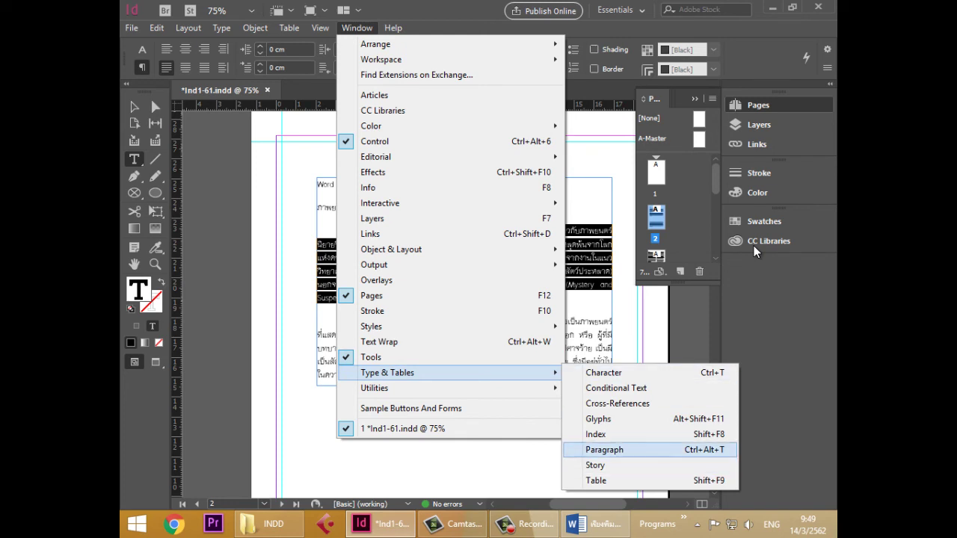
pyautogui.press('Return')
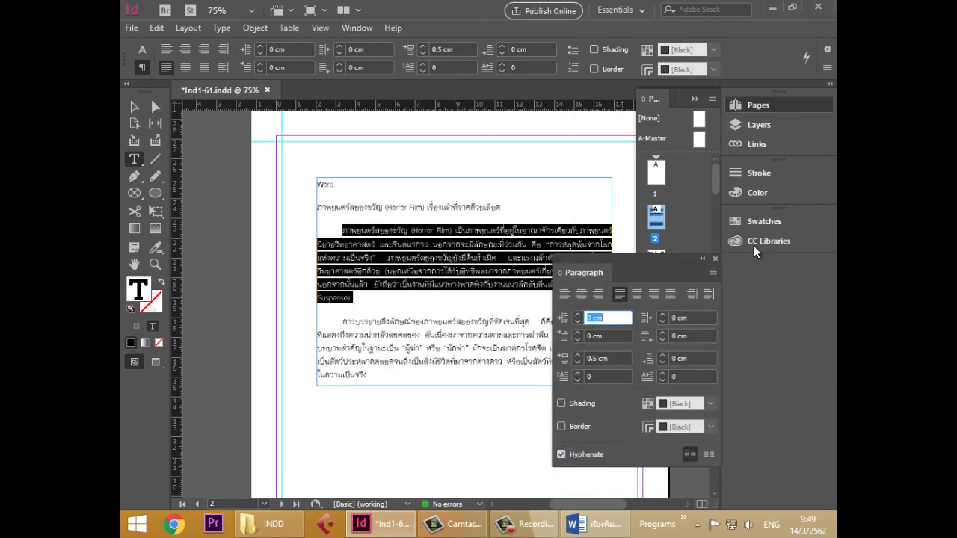
pyautogui.moveTo(621, 259); pyautogui.dragTo(323, 189)
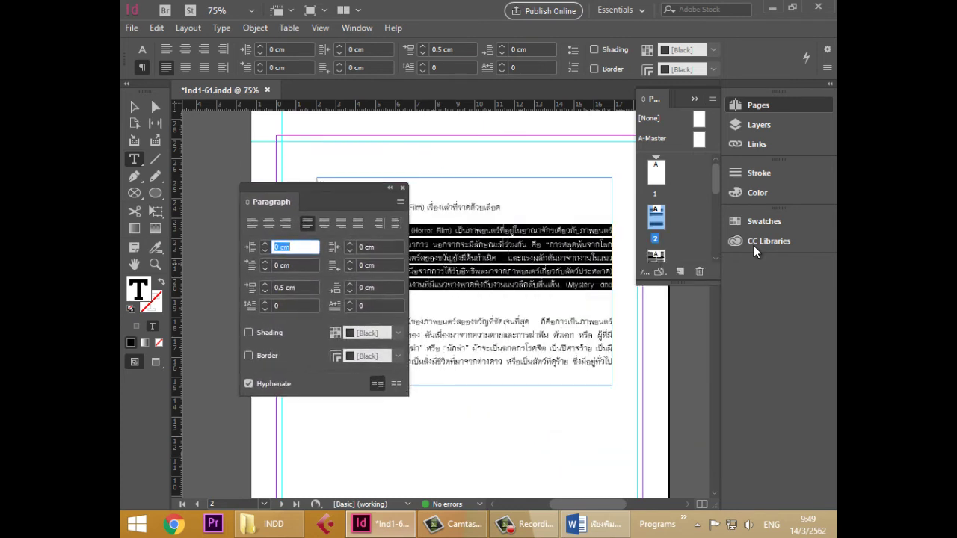
# - Turn off hyphenation for the selected first body paragraph
pyautogui.click(753, 247)
pyautogui.click(248, 384)
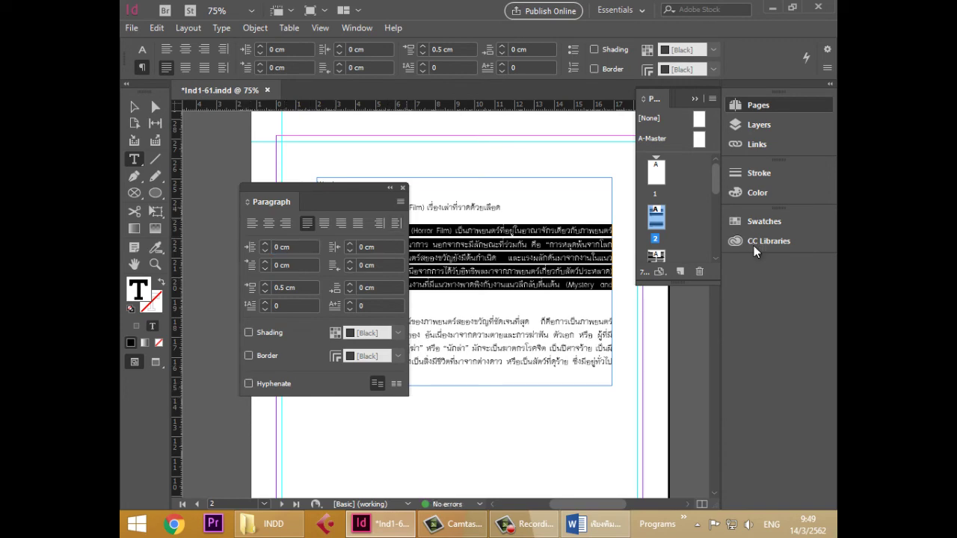
pyautogui.click(401, 201)
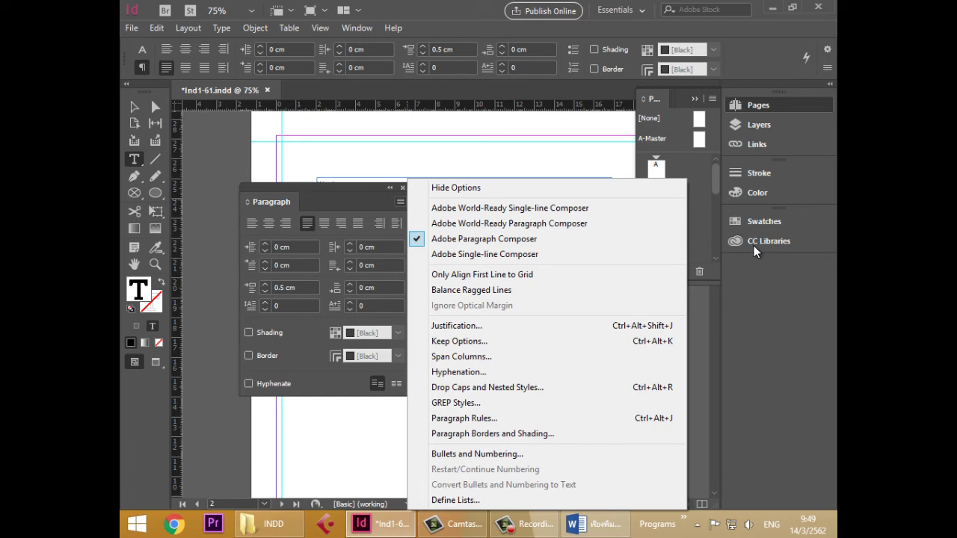
pyautogui.press('Escape')
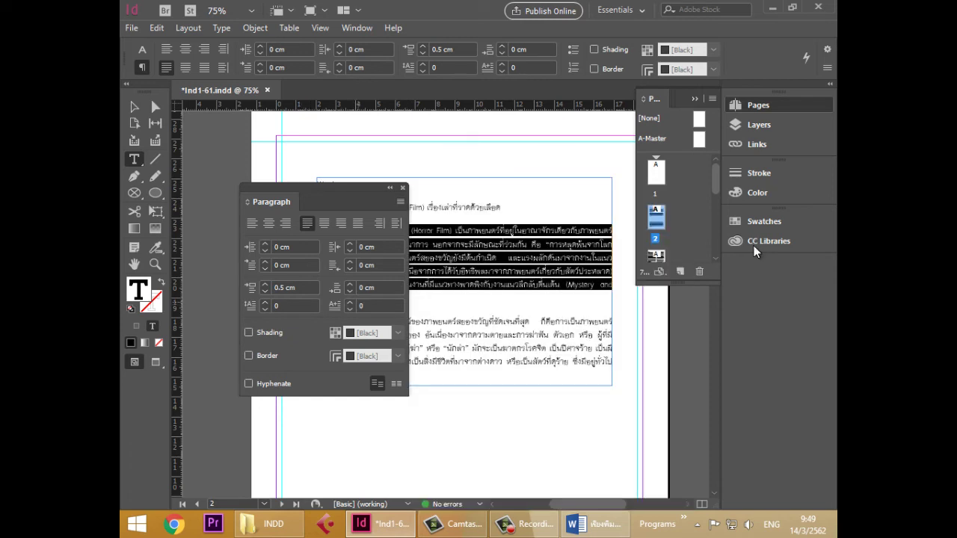
# - Try a two-character drop cap on the first body paragraph and reset it to 0 characters
pyautogui.click(349, 303)
pyautogui.click(349, 303)
pyautogui.moveTo(322, 188); pyautogui.dragTo(699, 179)
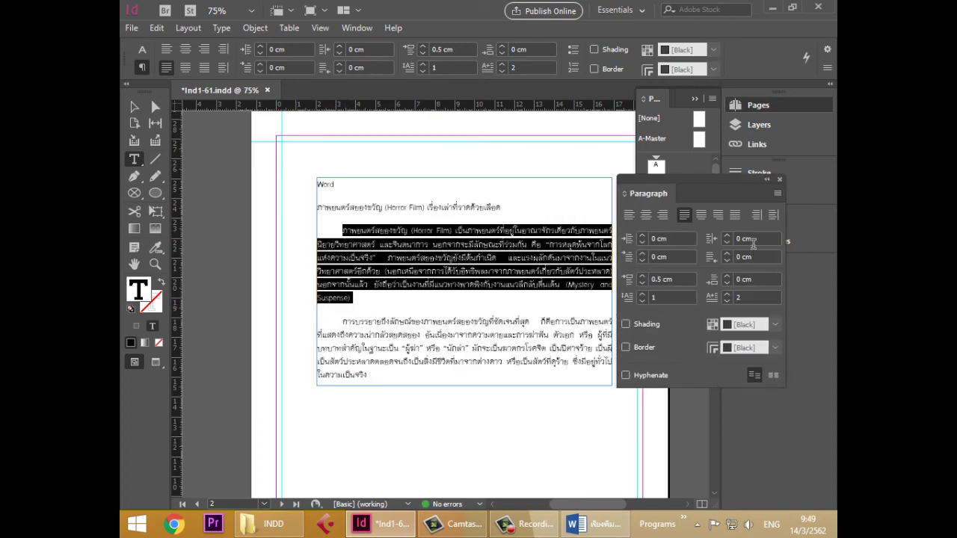
pyautogui.click(727, 302)
pyautogui.click(727, 301)
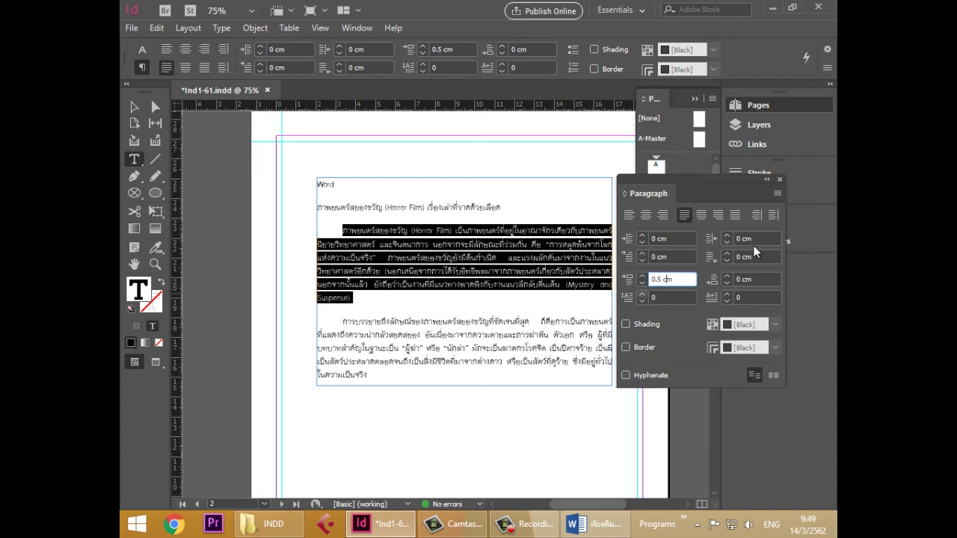
# - Try a one-character drop cap spanning 5 lines on the first body paragraph
pyautogui.click(642, 293)
pyautogui.click(641, 293)
pyautogui.click(642, 293)
pyautogui.click(642, 294)
pyautogui.click(641, 293)
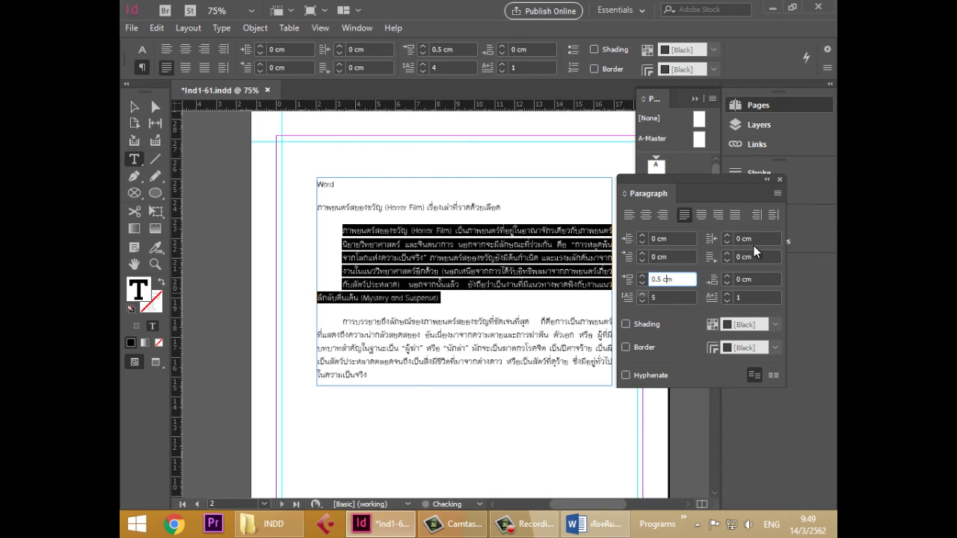
# - Set the first body paragraph's space before to 0 cm and reset its drop cap lines to 0
pyautogui.click(641, 283)
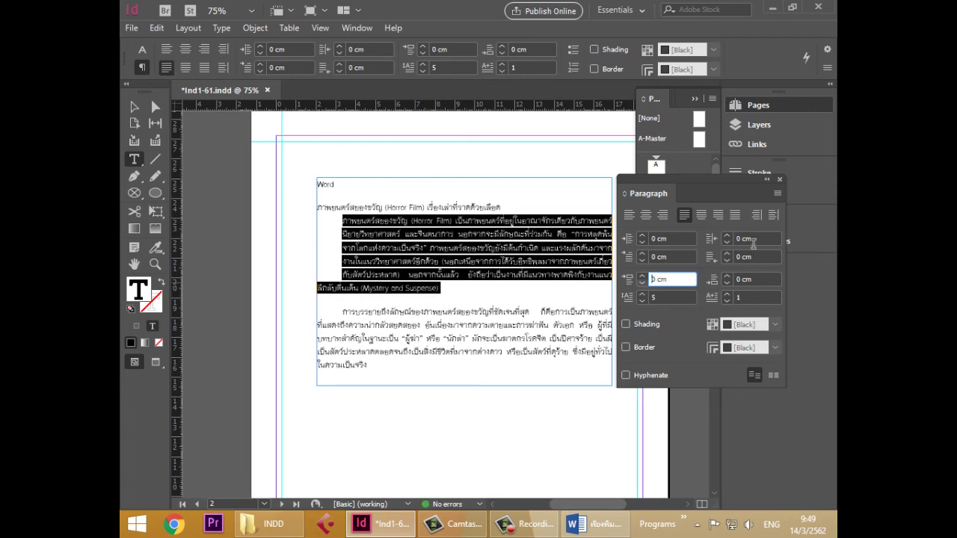
pyautogui.click(641, 301)
pyautogui.click(642, 302)
pyautogui.click(642, 302)
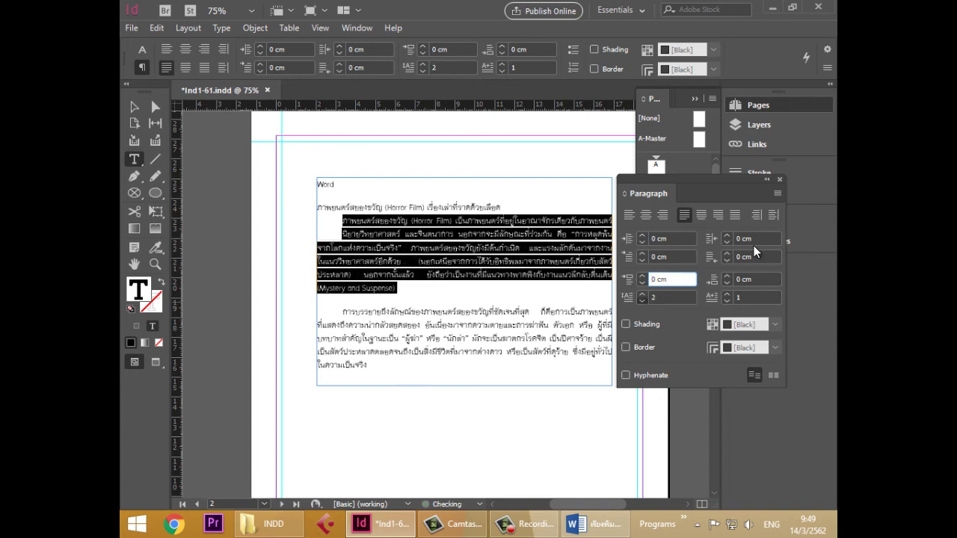
pyautogui.click(642, 301)
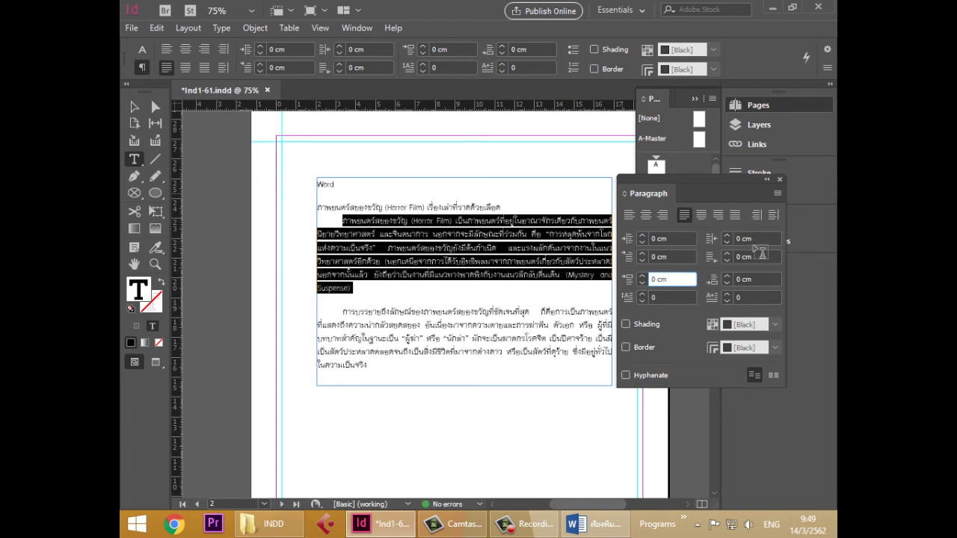
# - Set the horizontal scale of the first body paragraph's characters to 97%
pyautogui.click(142, 49)
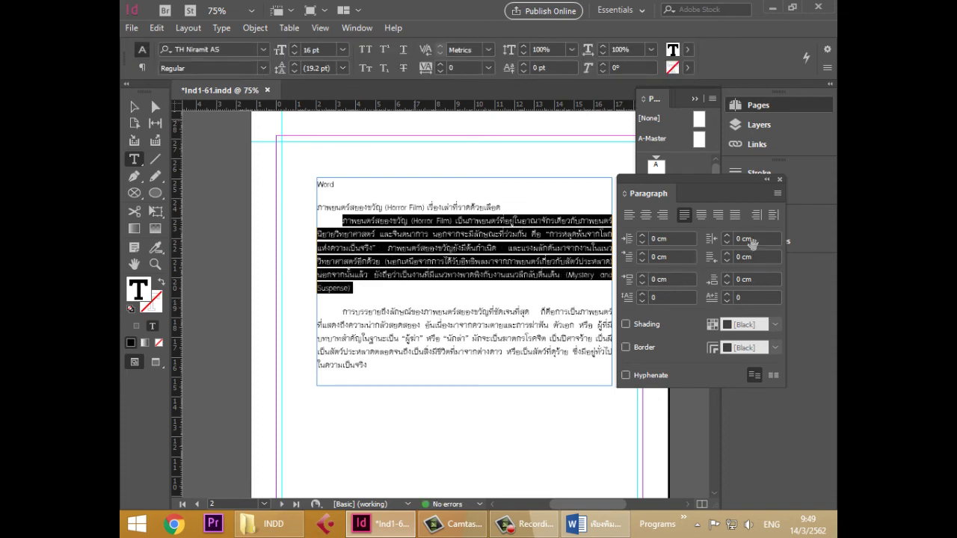
pyautogui.moveTo(718, 193); pyautogui.dragTo(664, 358)
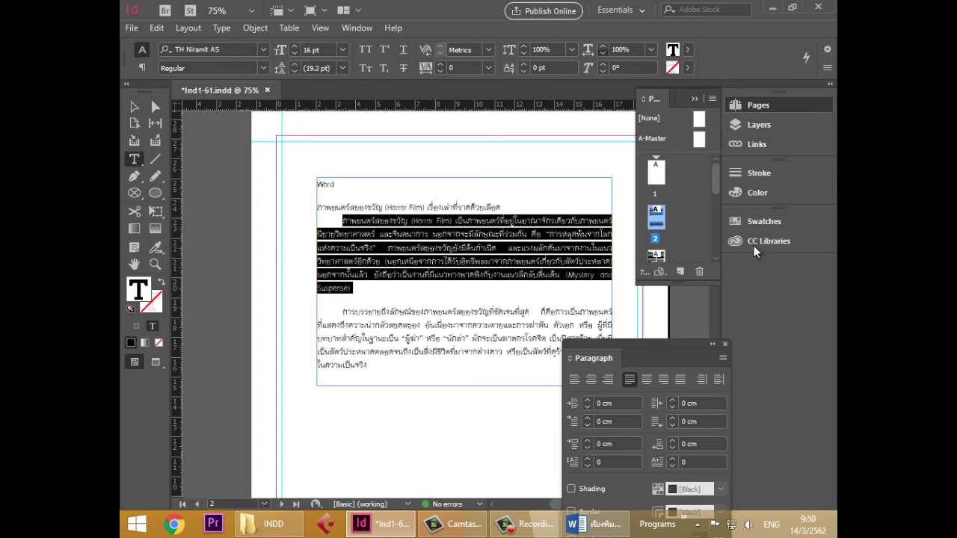
pyautogui.press('Down')
pyautogui.press('Down')
pyautogui.press('Down')
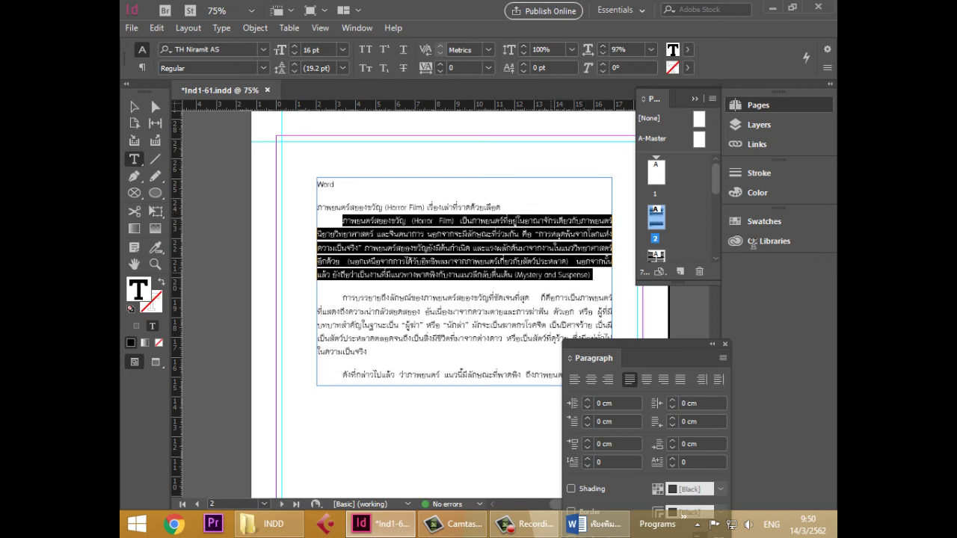
# - Examine the word spaces around "(Horror Film)" in the first body paragraph
pyautogui.click(429, 234)
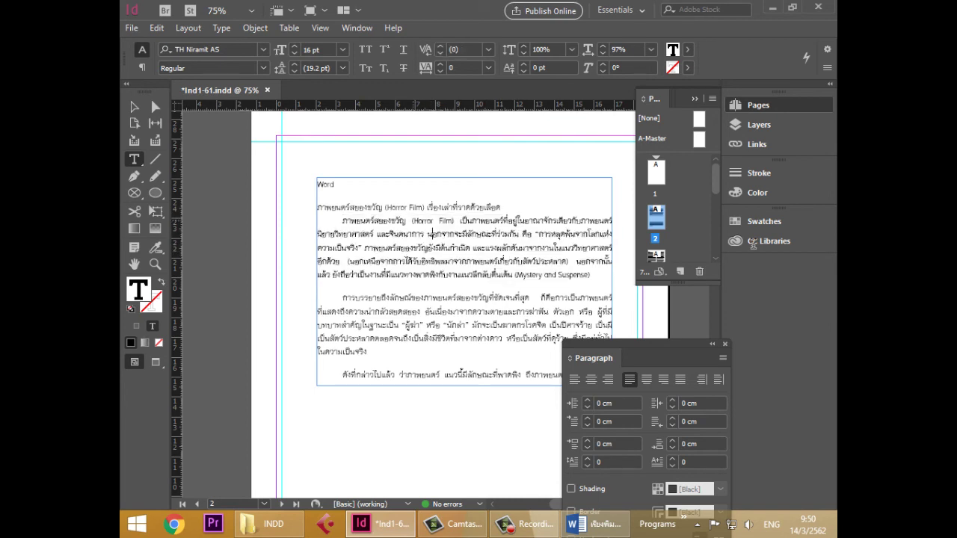
pyautogui.hotkey('shift', 'Left')
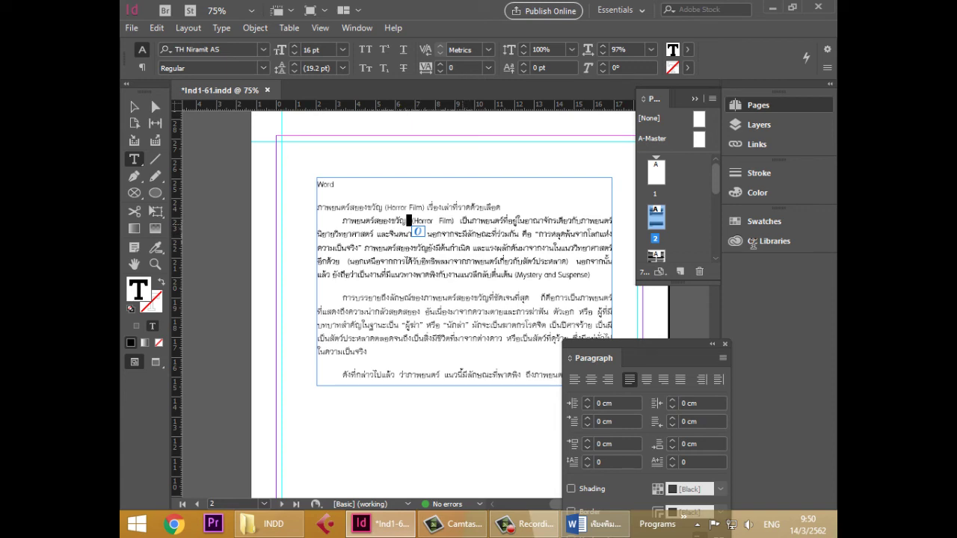
pyautogui.click(462, 223)
pyautogui.hotkey('shift', 'Left')
pyautogui.click(459, 223)
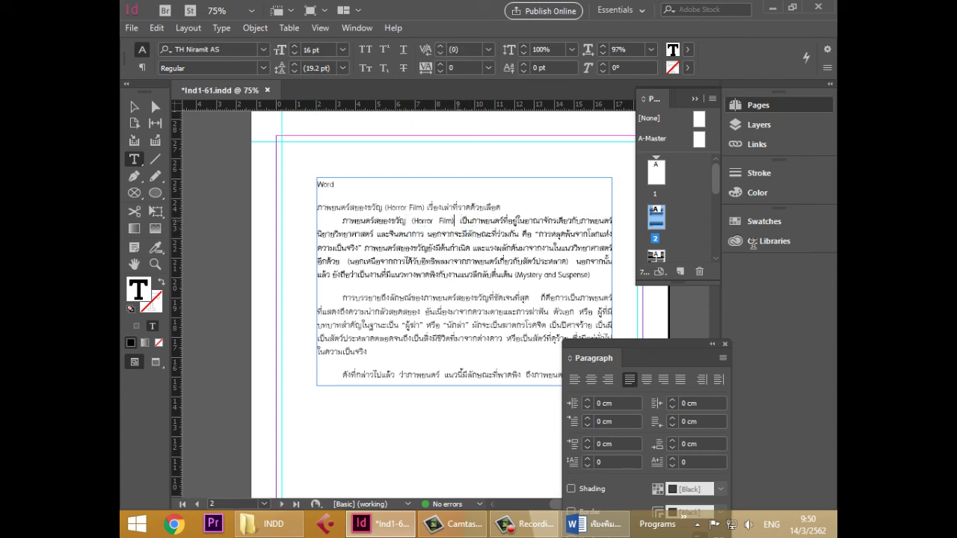
pyautogui.hotkey('shift', 'Right')
pyautogui.click(362, 247)
# - Raise the vertical scale of the whole first body paragraph to 111%
pyautogui.moveTo(342, 221); pyautogui.dragTo(598, 283)
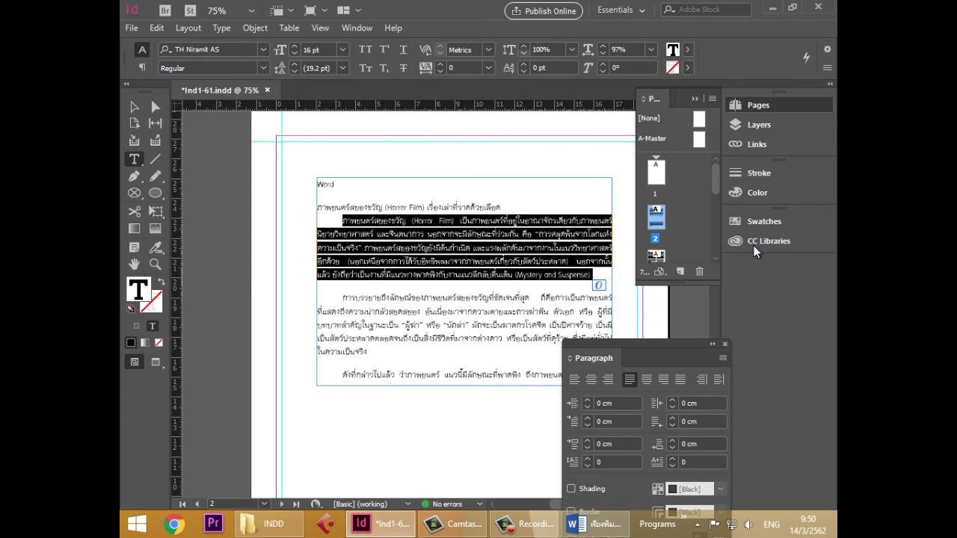
pyautogui.press('Up')
pyautogui.press('Up')
pyautogui.press('Up')
pyautogui.press('Up')
pyautogui.press('Up')
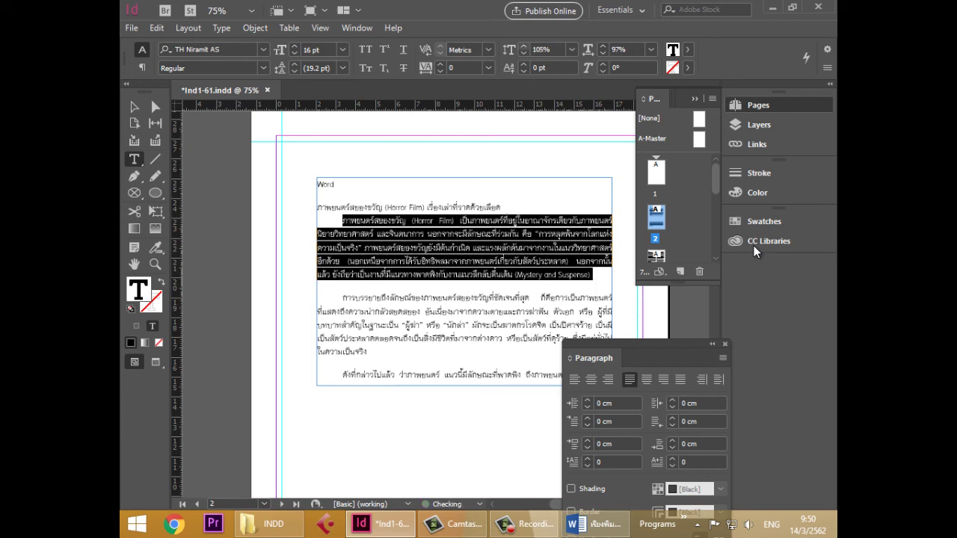
pyautogui.press('Up')
pyautogui.press('Up')
pyautogui.press('Up')
pyautogui.press('Up')
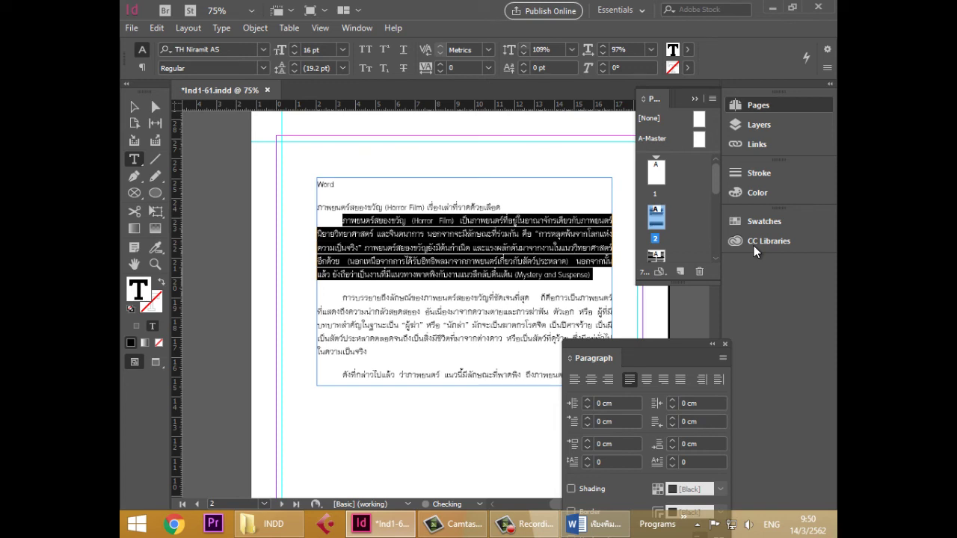
pyautogui.press('Up')
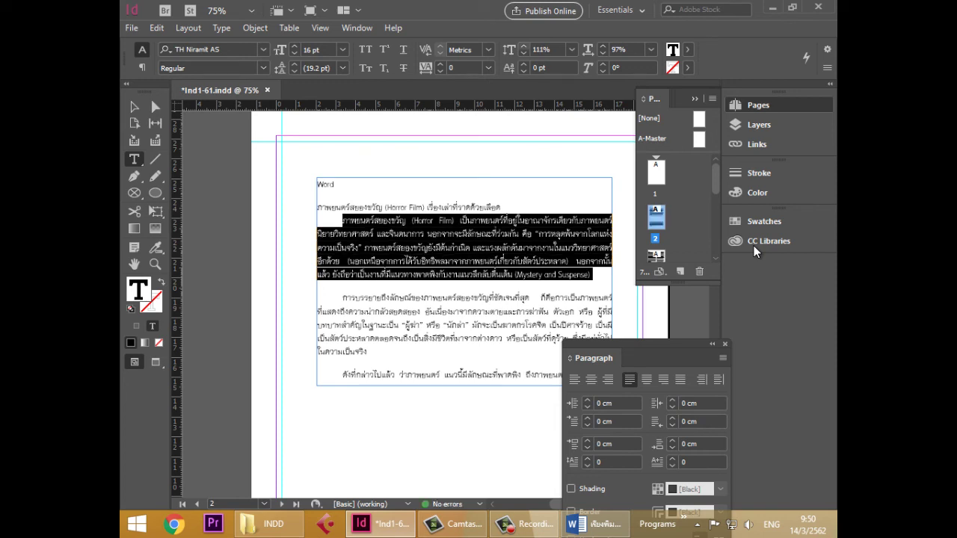
# - Lower the vertical scale of the first body paragraph's characters to 82%
pyautogui.press('Down')
pyautogui.press('Down')
pyautogui.press('Down')
pyautogui.press('Down')
pyautogui.press('Down')
pyautogui.press('Down')
pyautogui.press('Down')
pyautogui.press('Down')
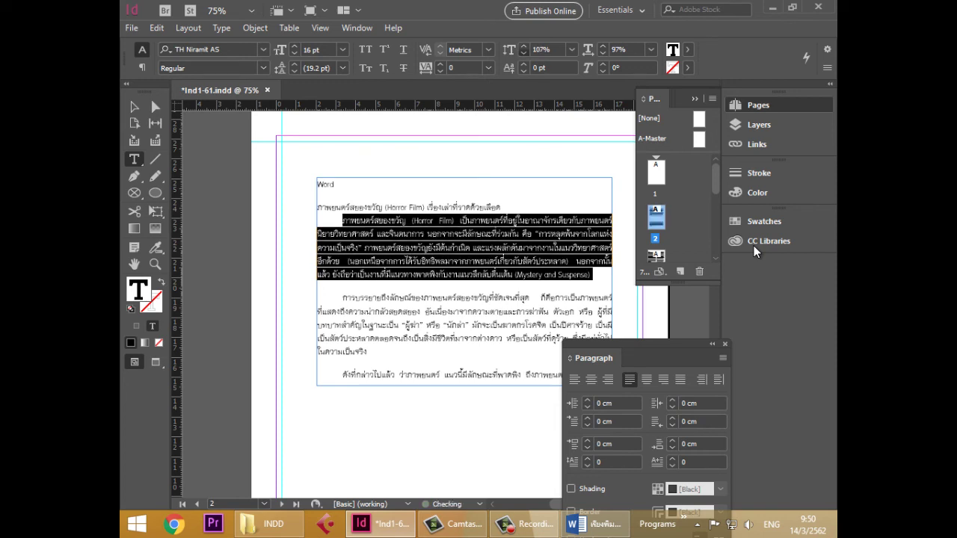
pyautogui.press('Down')
pyautogui.press('Down')
pyautogui.press('Down')
pyautogui.press('Down')
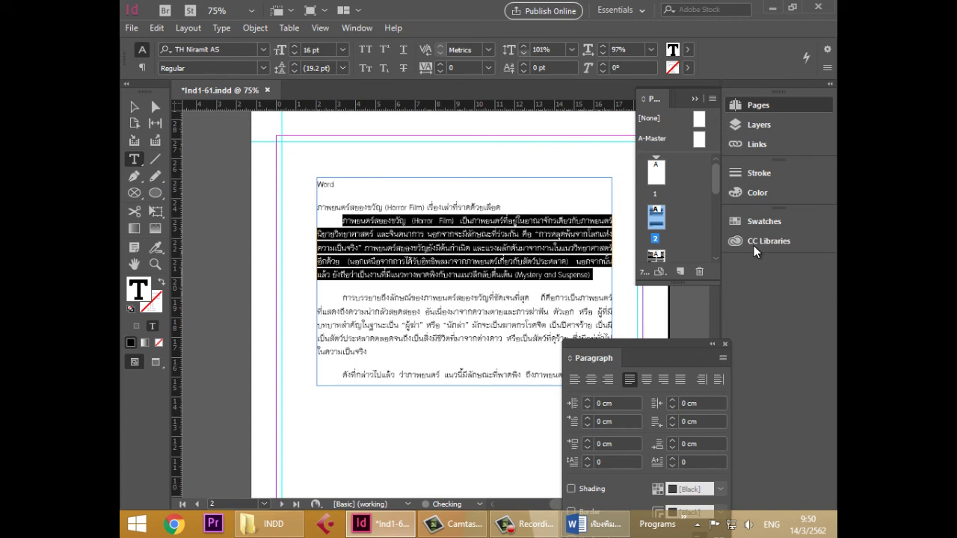
pyautogui.press('Down')
pyautogui.press('Down')
pyautogui.press('Down')
pyautogui.press('Down')
pyautogui.press('Down')
pyautogui.press('Down')
pyautogui.press('Down')
pyautogui.press('Down')
pyautogui.press('Down')
pyautogui.press('Down')
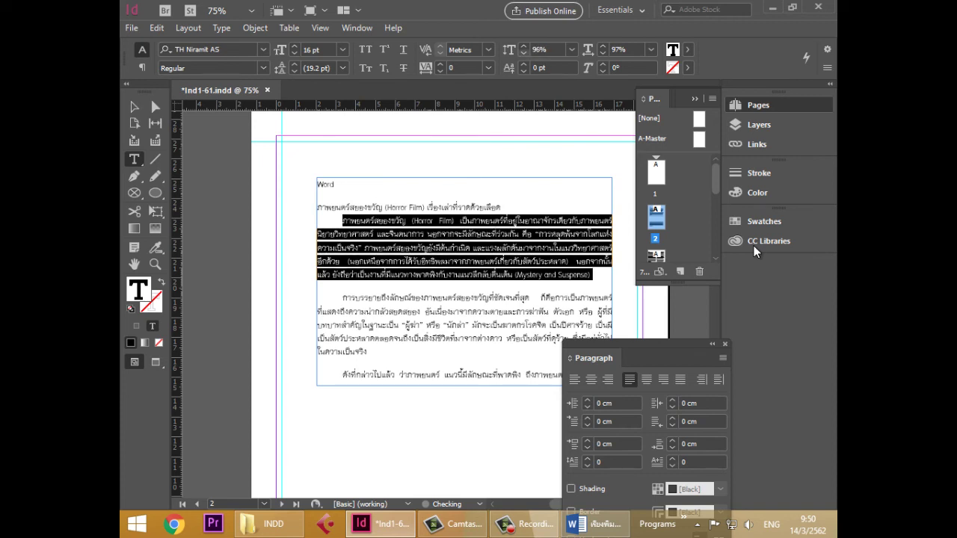
pyautogui.press('Down')
pyautogui.press('Down')
pyautogui.press('Down')
pyautogui.press('Down')
pyautogui.press('Down')
pyautogui.press('Down')
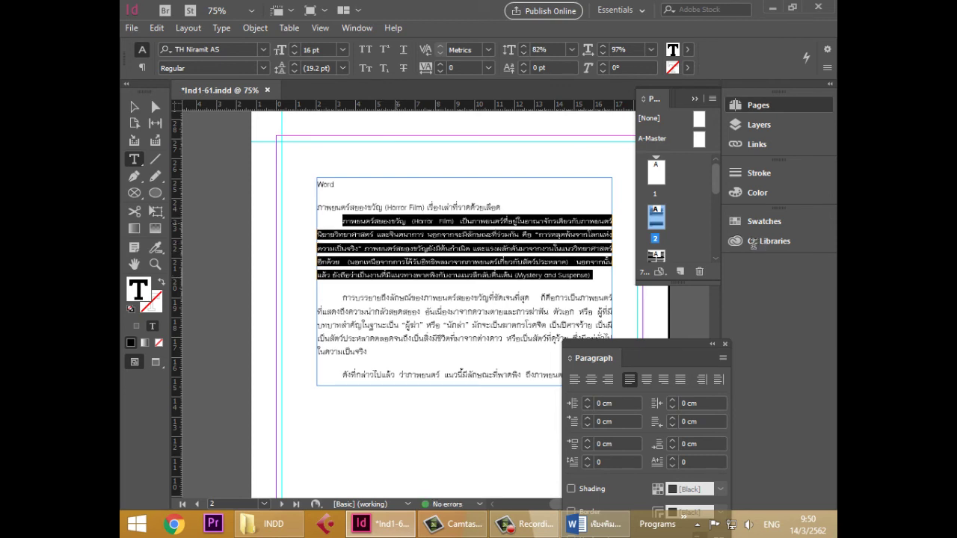
# - Return the vertical scale of the first body paragraph's characters to 100%
pyautogui.press('Up')
pyautogui.press('Up')
pyautogui.press('Up')
pyautogui.press('Up')
pyautogui.press('Up')
pyautogui.press('Up')
pyautogui.press('Up')
pyautogui.press('Up')
pyautogui.press('Up')
pyautogui.press('Up')
pyautogui.press('Up')
pyautogui.press('Up')
pyautogui.press('Up')
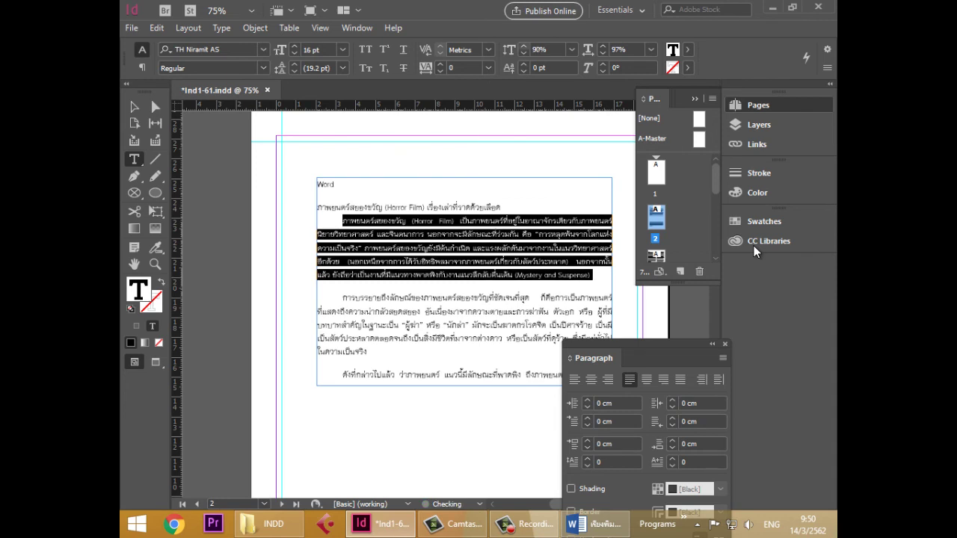
pyautogui.press('Up')
pyautogui.press('Up')
pyautogui.press('Up')
pyautogui.press('Up')
pyautogui.press('Up')
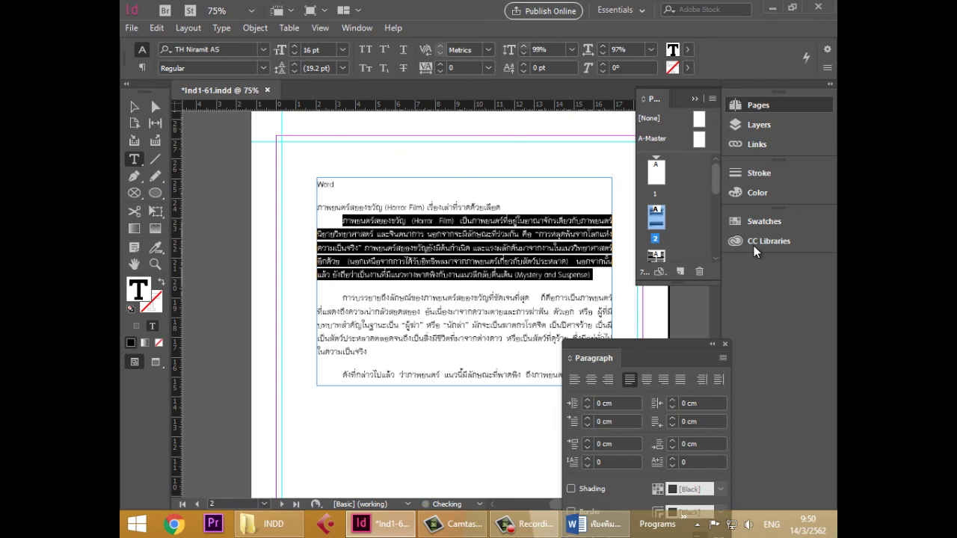
pyautogui.press('Up')
pyautogui.press('Up')
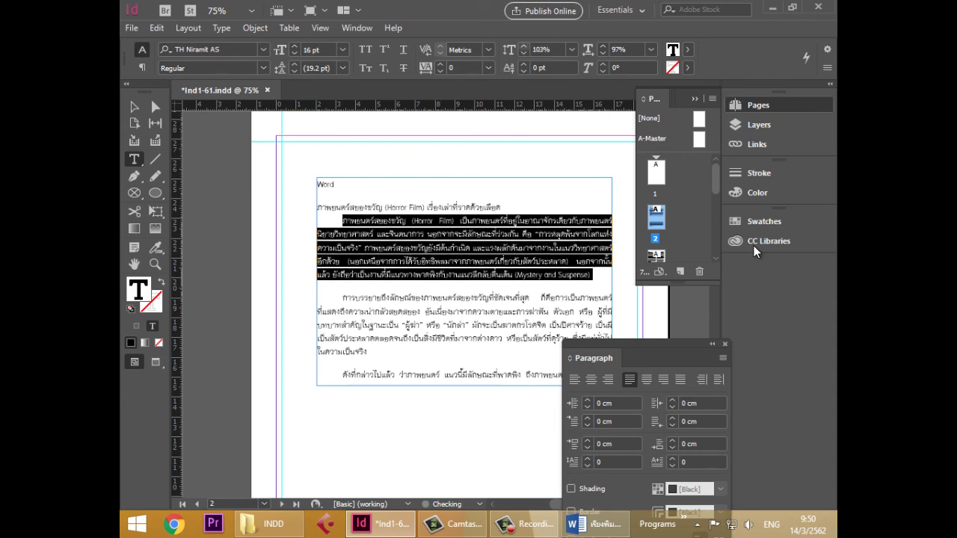
pyautogui.press('Down')
pyautogui.press('Down')
pyautogui.press('Down')
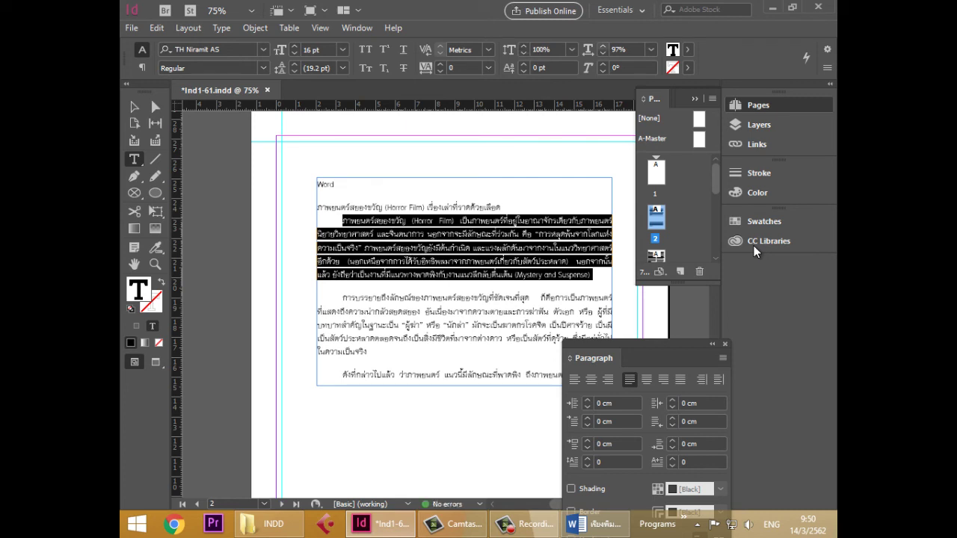
# - Set the horizontal scale of the selected first body paragraph to 96%
pyautogui.press('Down')
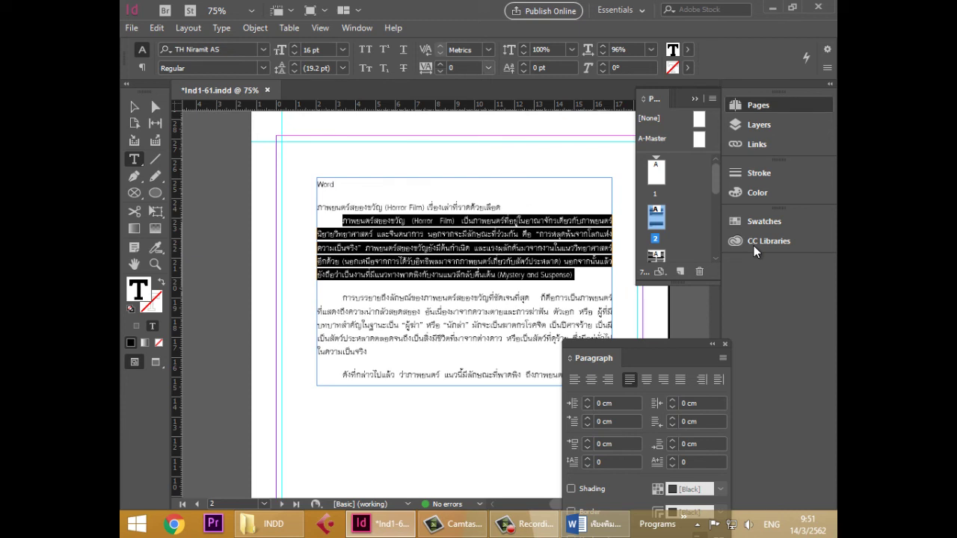
# - Draw a small text frame in the gap between the two body text frames, enter "VA" and set it to 60 pt
pyautogui.click(488, 68)
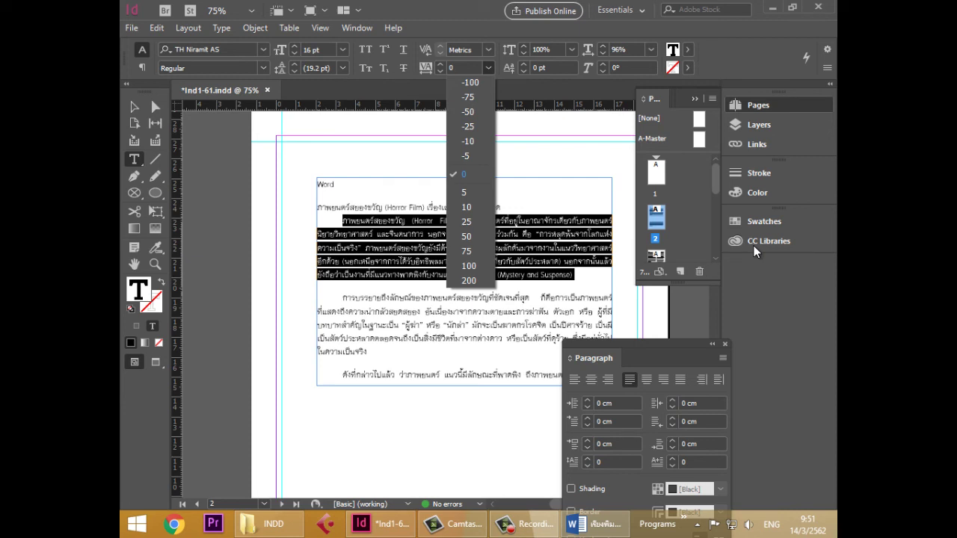
pyautogui.press('Escape')
pyautogui.scroll(-2, 441, 299)
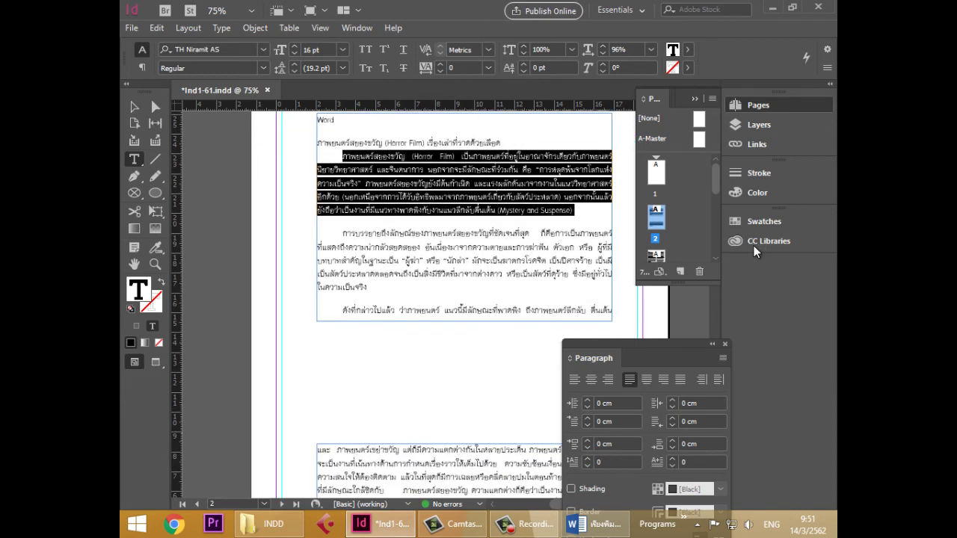
pyautogui.moveTo(385, 344); pyautogui.dragTo(477, 420)
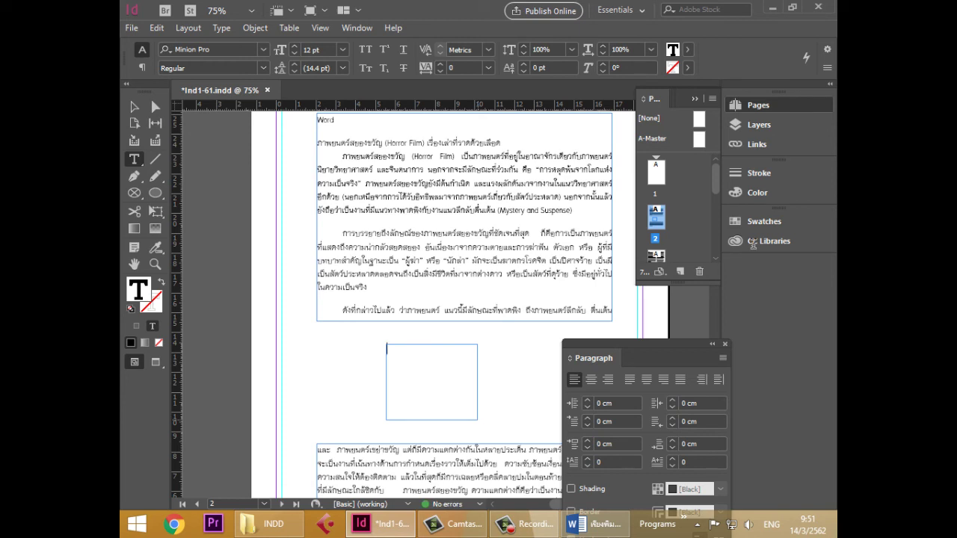
pyautogui.write('VA')
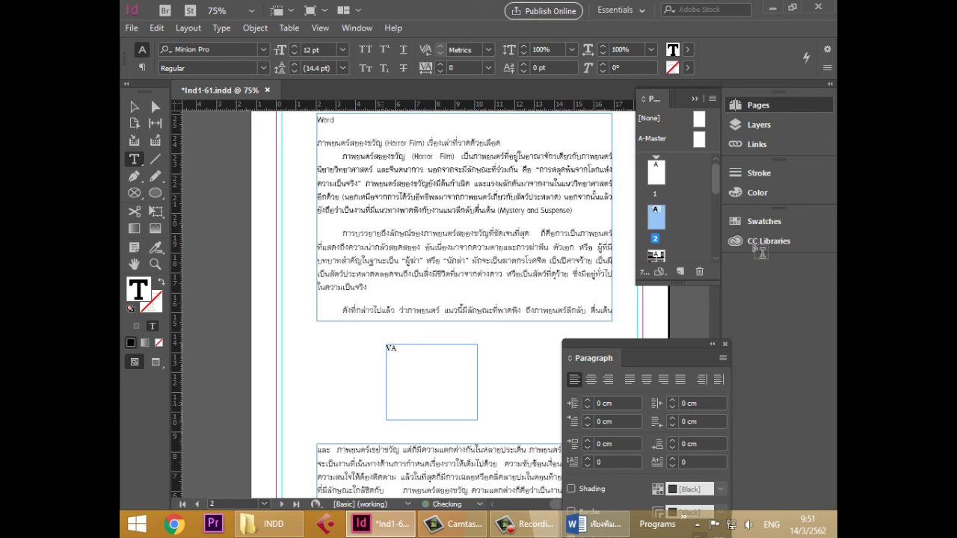
pyautogui.hotkey('ctrl', 'a')
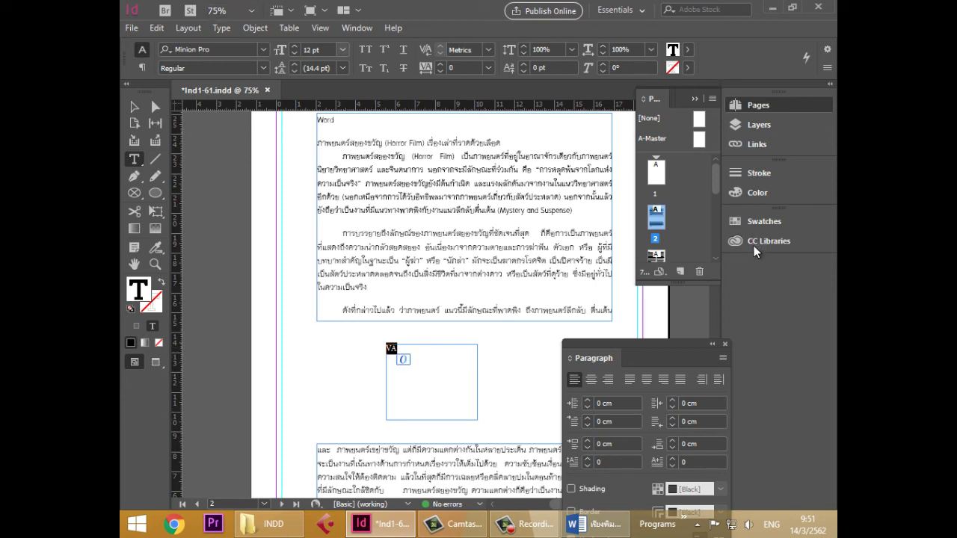
pyautogui.click(342, 49)
pyautogui.click(328, 260)
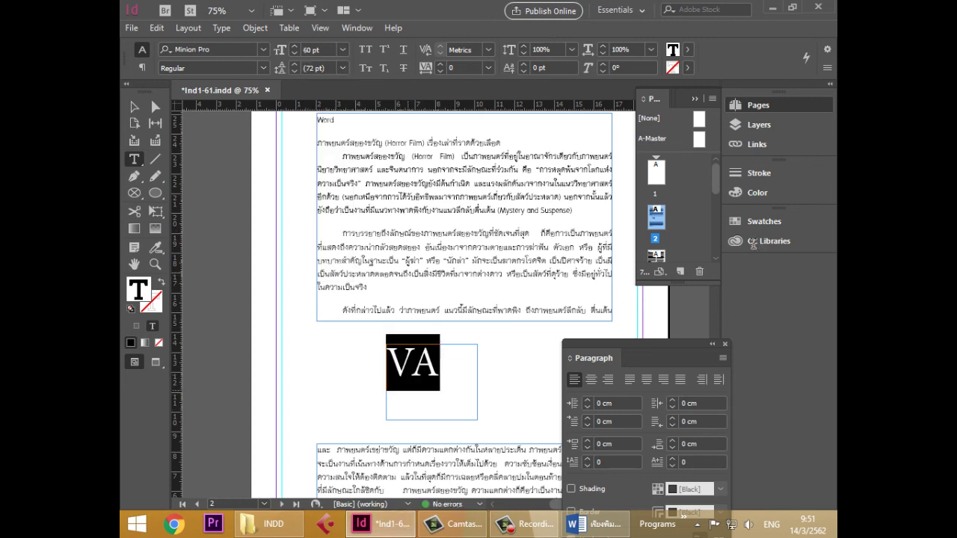
# - Tighten the tracking of the VA sample text to -130
pyautogui.click(489, 68)
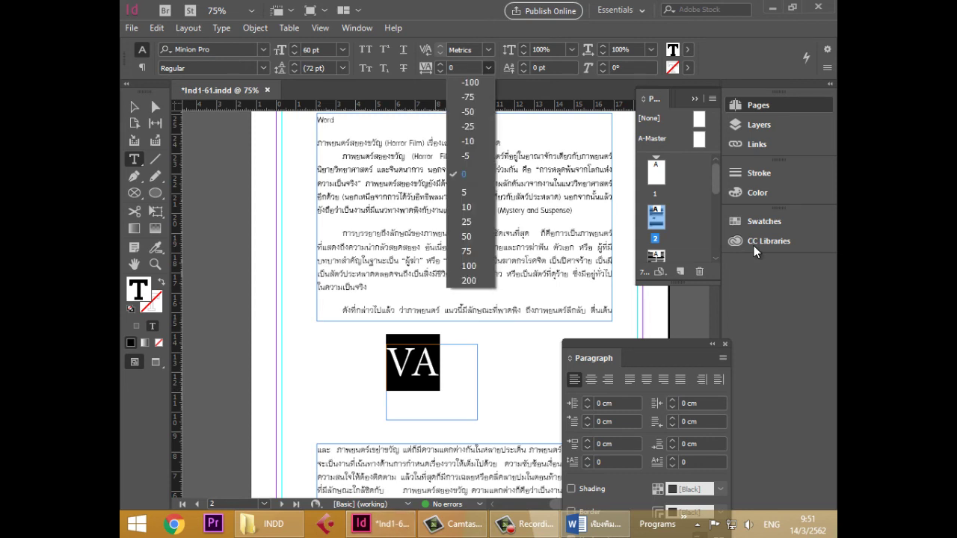
pyautogui.click(465, 192)
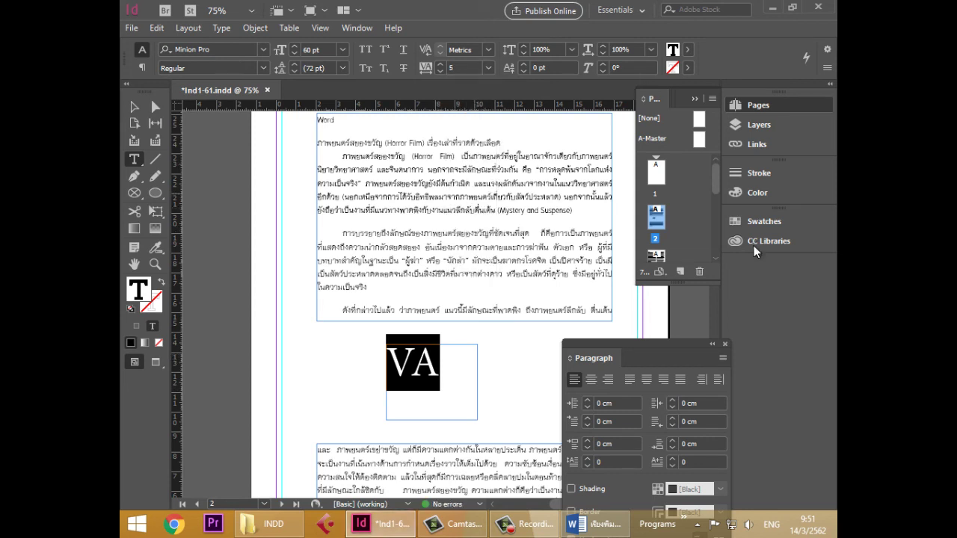
pyautogui.click(441, 71)
pyautogui.click(441, 72)
pyautogui.click(441, 71)
pyautogui.click(441, 71)
pyautogui.click(441, 71)
pyautogui.click(441, 72)
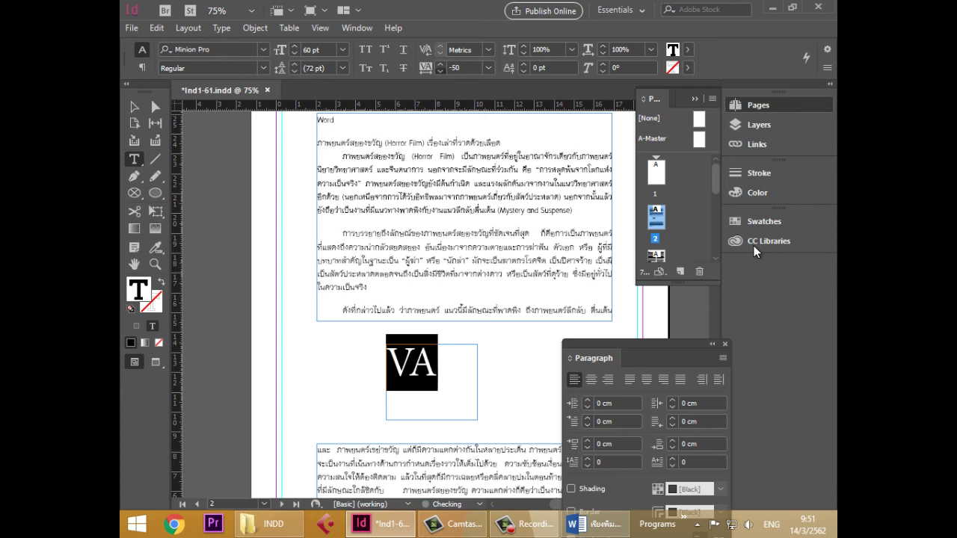
pyautogui.click(441, 72)
pyautogui.click(441, 72)
pyautogui.click(440, 72)
pyautogui.click(440, 72)
pyautogui.click(440, 72)
pyautogui.click(441, 72)
pyautogui.press('Down')
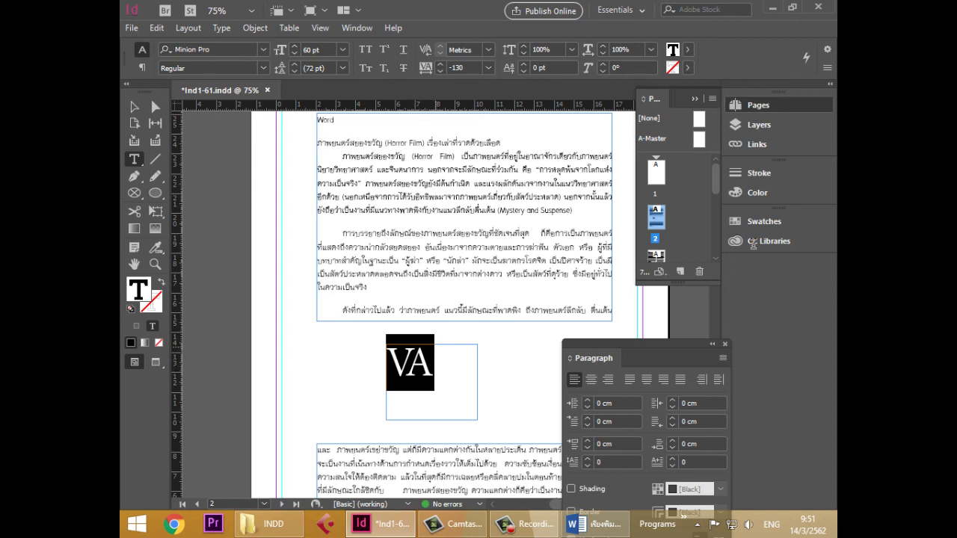
# - Return the tracking of the VA sample text to 0
pyautogui.press('Up')
pyautogui.press('Up')
pyautogui.press('Up')
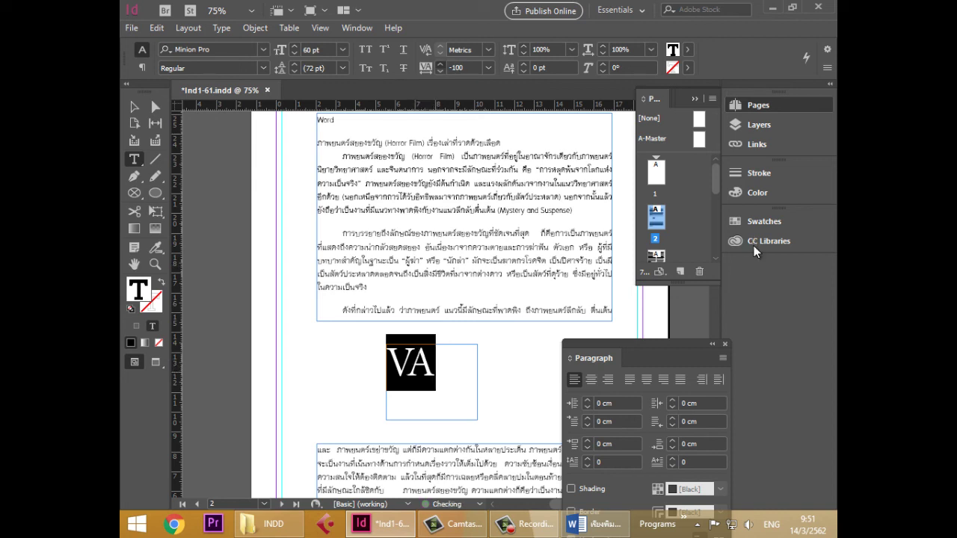
pyautogui.press('Up')
pyautogui.press('Up')
pyautogui.press('Up')
pyautogui.press('Up')
pyautogui.press('Up')
pyautogui.press('Up')
pyautogui.press('Up')
pyautogui.press('Up')
pyautogui.press('Up')
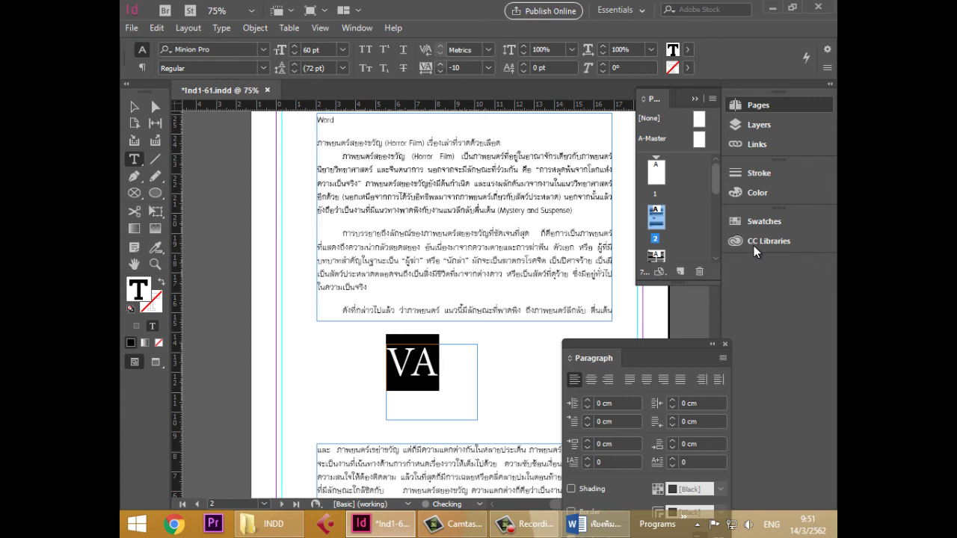
pyautogui.press('Up')
pyautogui.press('Up')
pyautogui.press('Down')
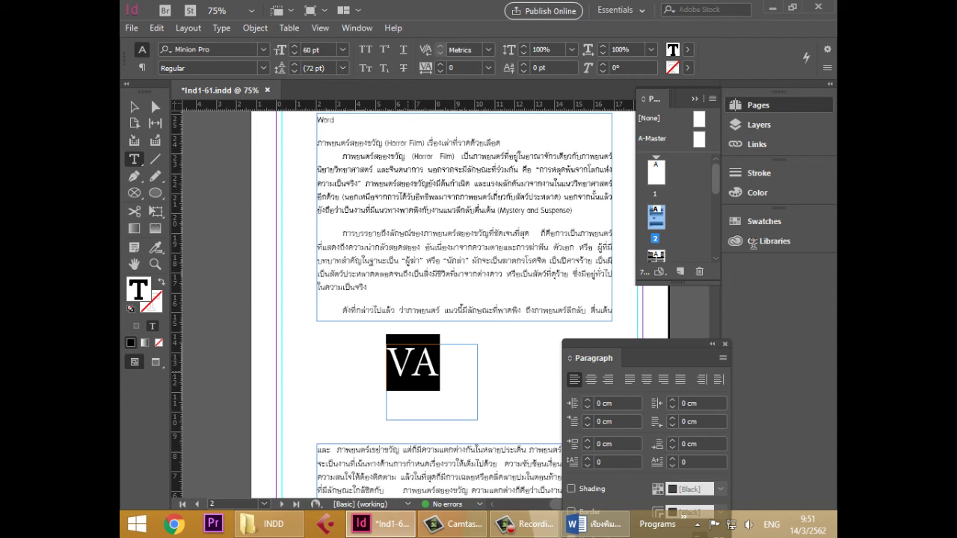
# - Extend the sample text to "VAGP" and widen its frame to about 7.47 cm
pyautogui.click(439, 372)
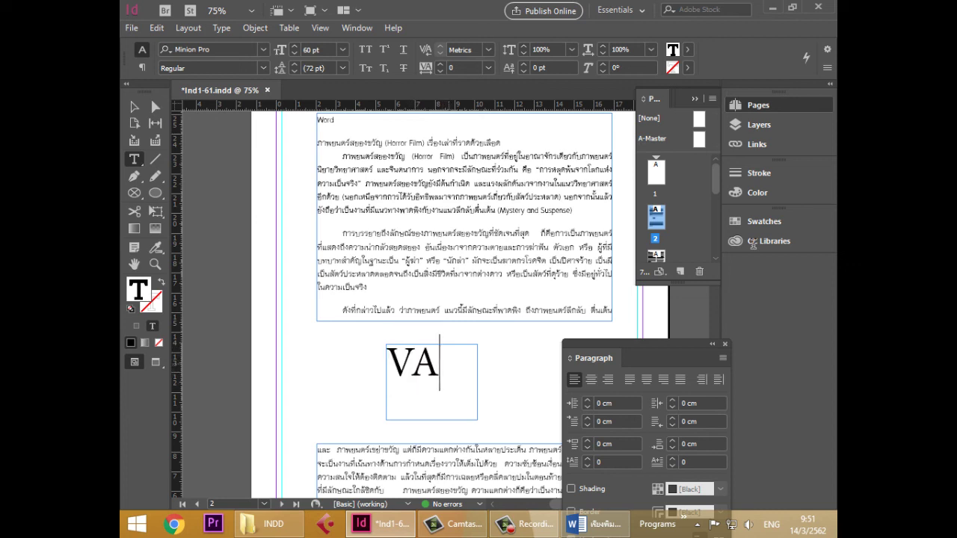
pyautogui.write('G')
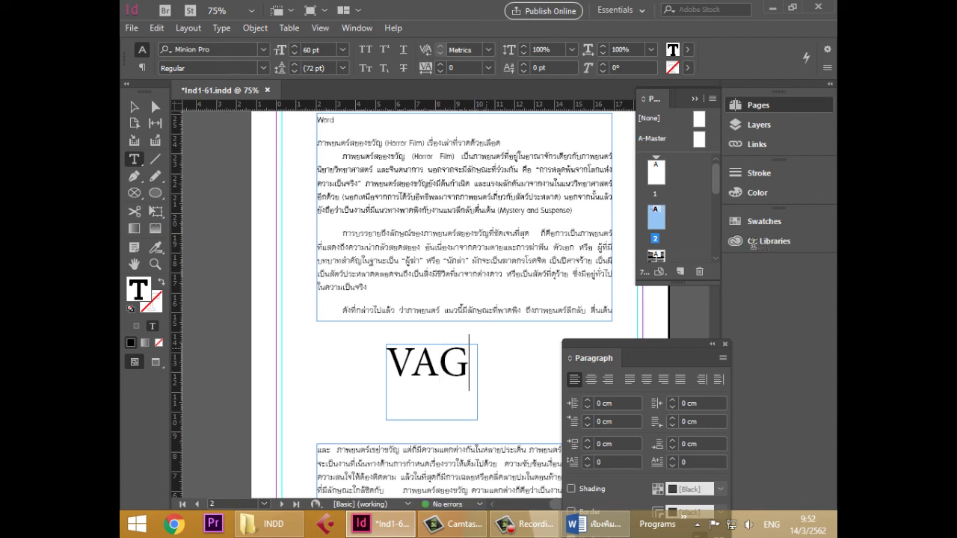
pyautogui.moveTo(469, 362); pyautogui.dragTo(374, 363)
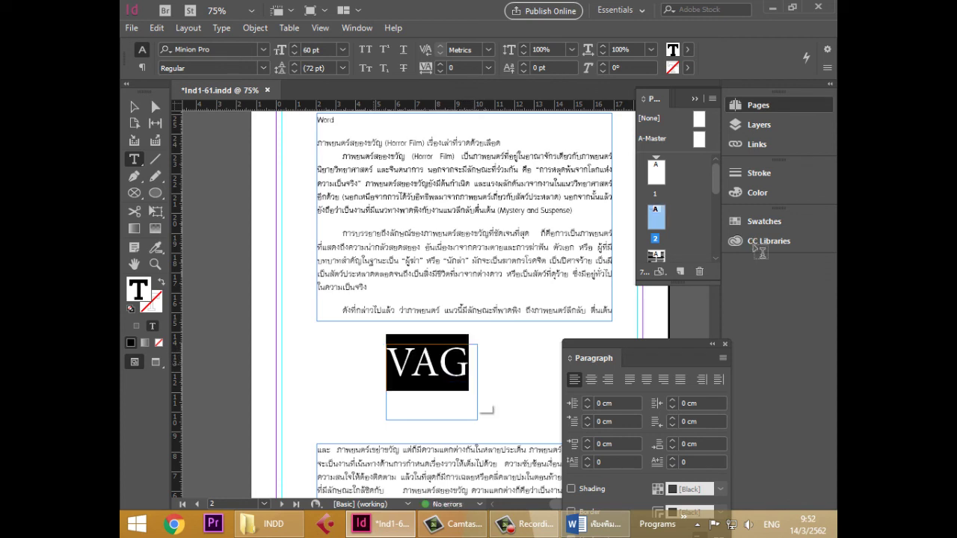
pyautogui.click(440, 370)
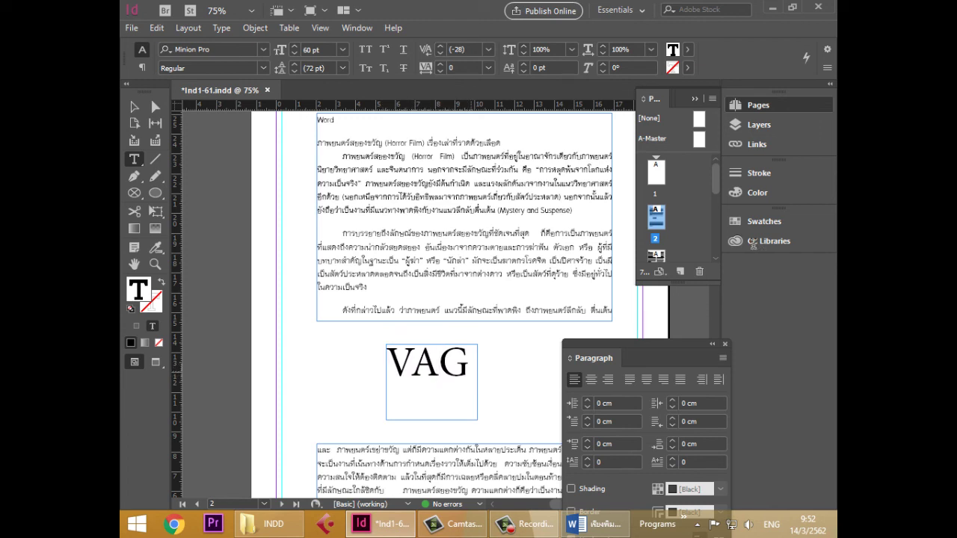
pyautogui.press('Right')
pyautogui.write('E')
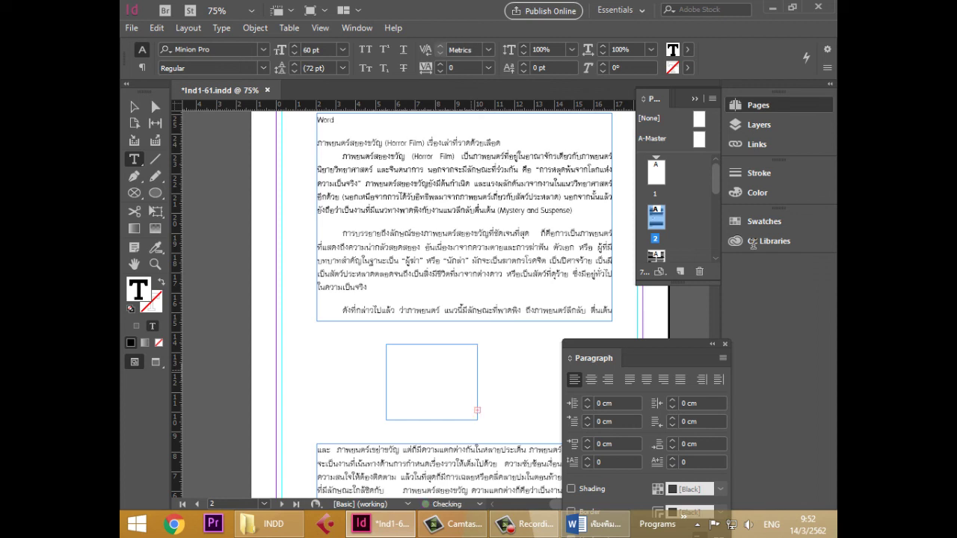
pyautogui.press('Escape')
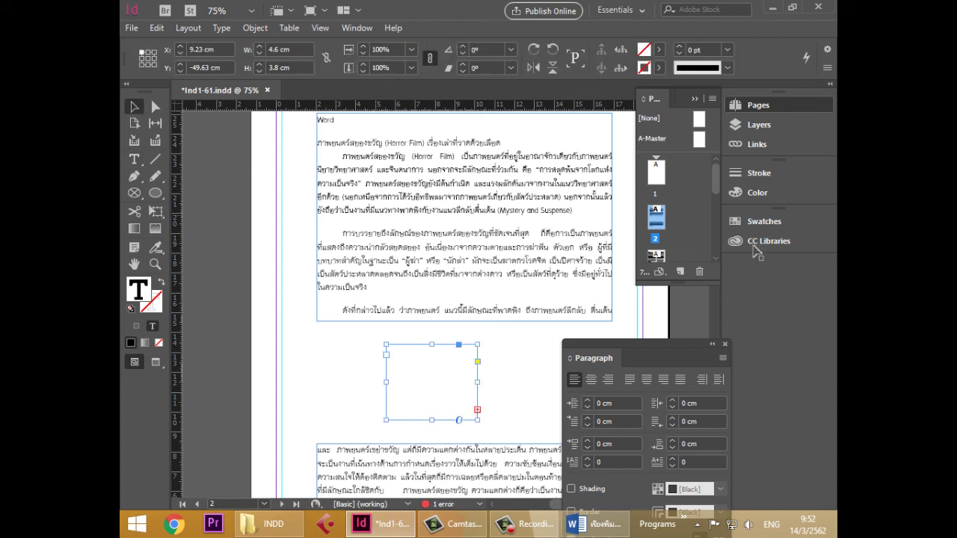
pyautogui.moveTo(477, 382); pyautogui.dragTo(534, 383)
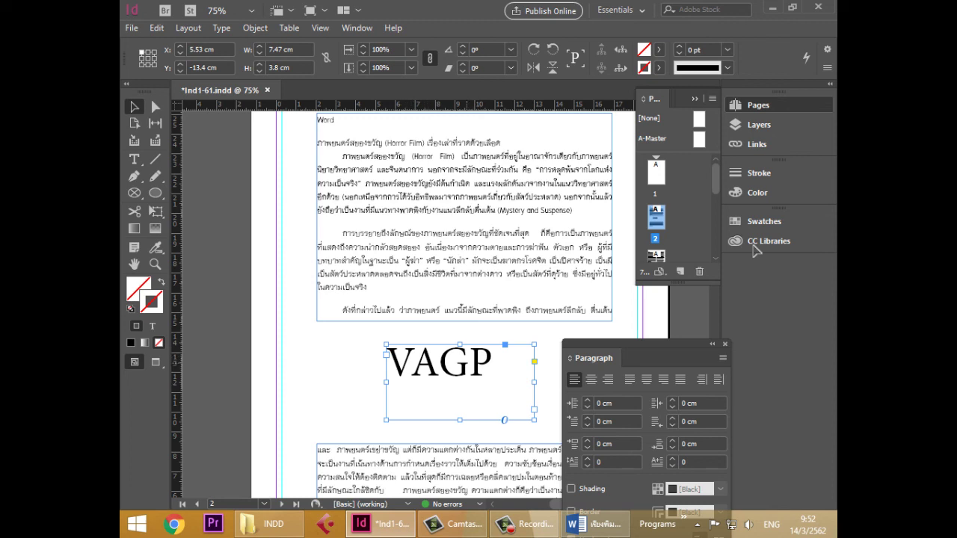
# - Set the tracking of the letters VAG in the sample text to -40, leaving out the P
pyautogui.press('t')
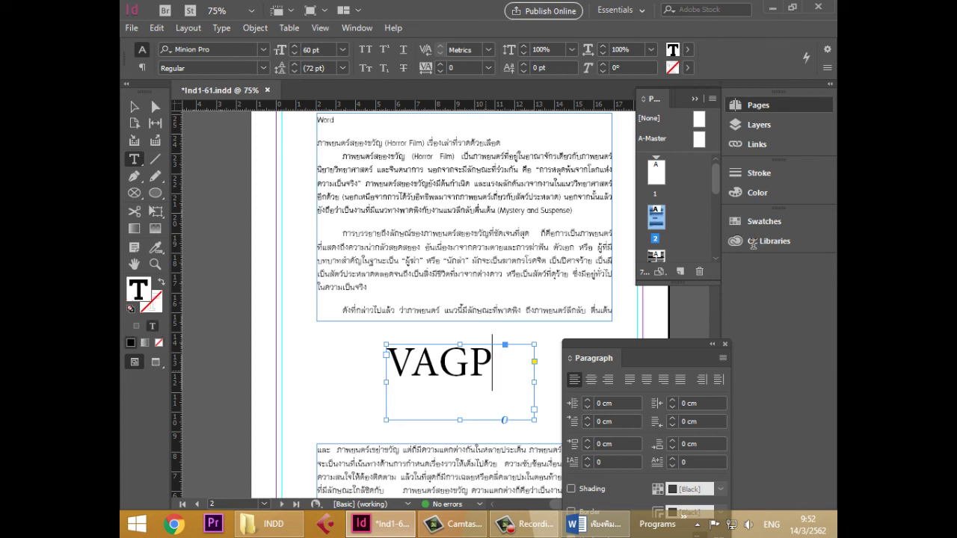
pyautogui.hotkey('shift', 'Left')
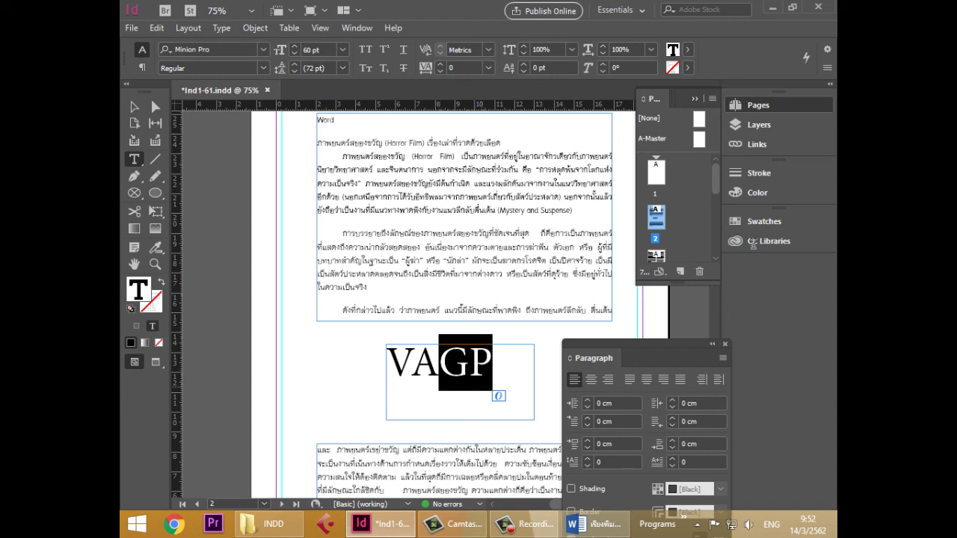
pyautogui.press('Right')
pyautogui.press('Left')
pyautogui.hotkey('shift', 'Left')
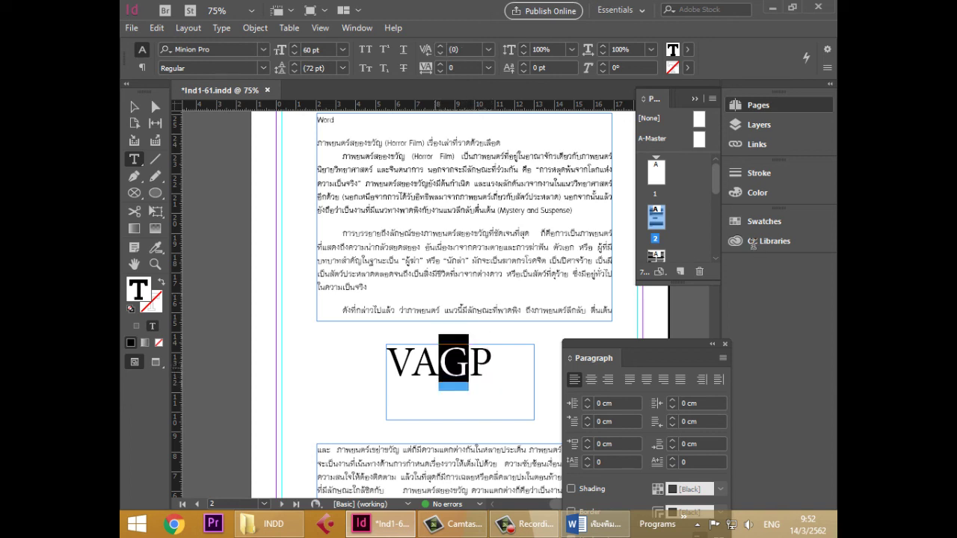
pyautogui.hotkey('shift', 'Left')
pyautogui.hotkey('shift', 'Left')
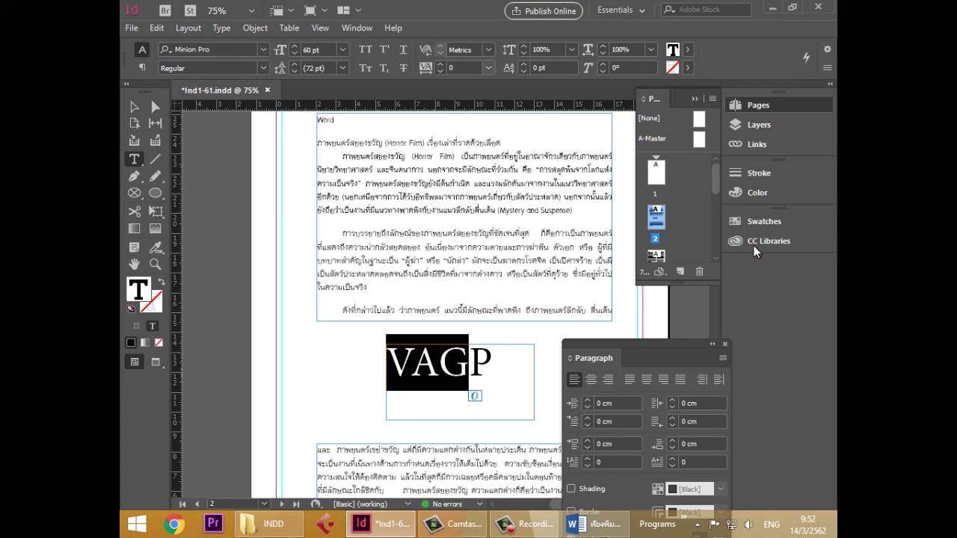
pyautogui.hotkey('alt', 'Left')
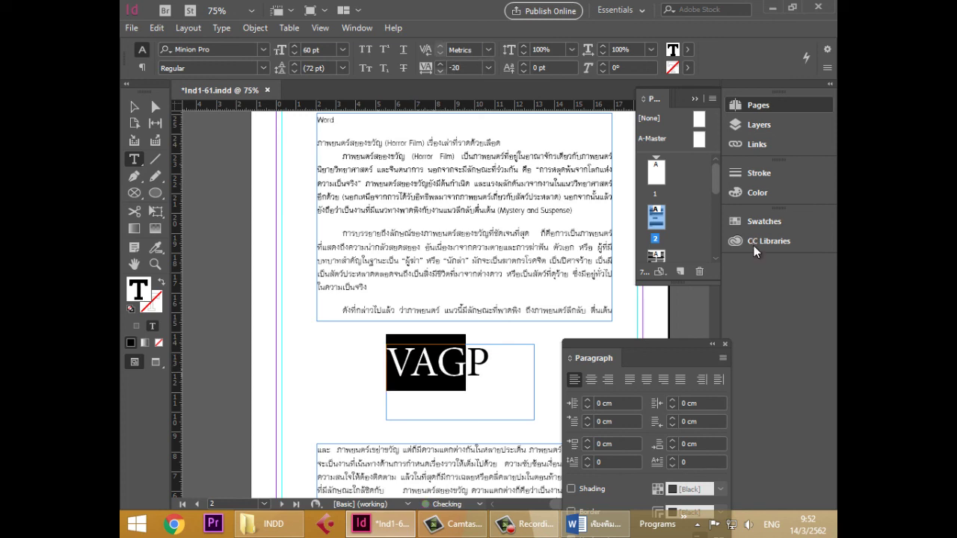
pyautogui.hotkey('alt', 'Left')
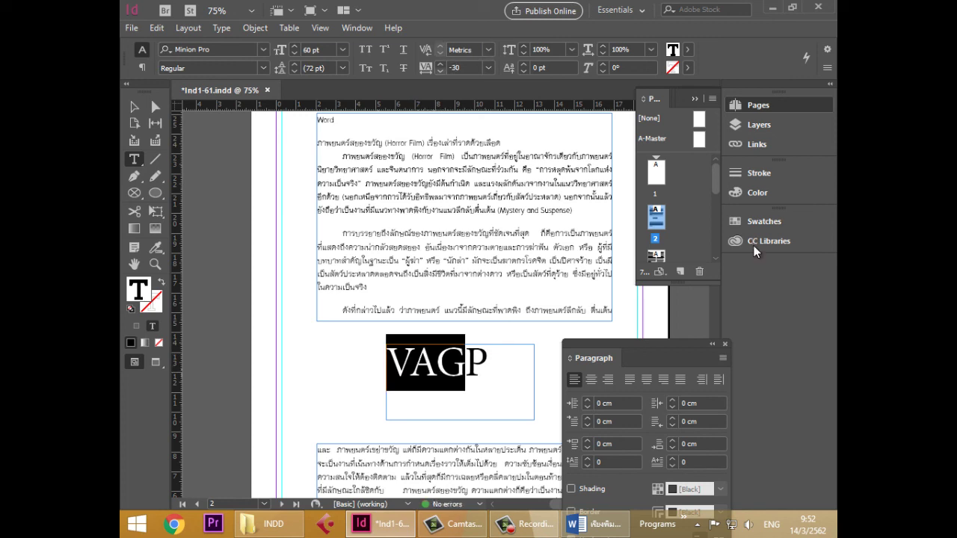
pyautogui.hotkey('alt', 'Left')
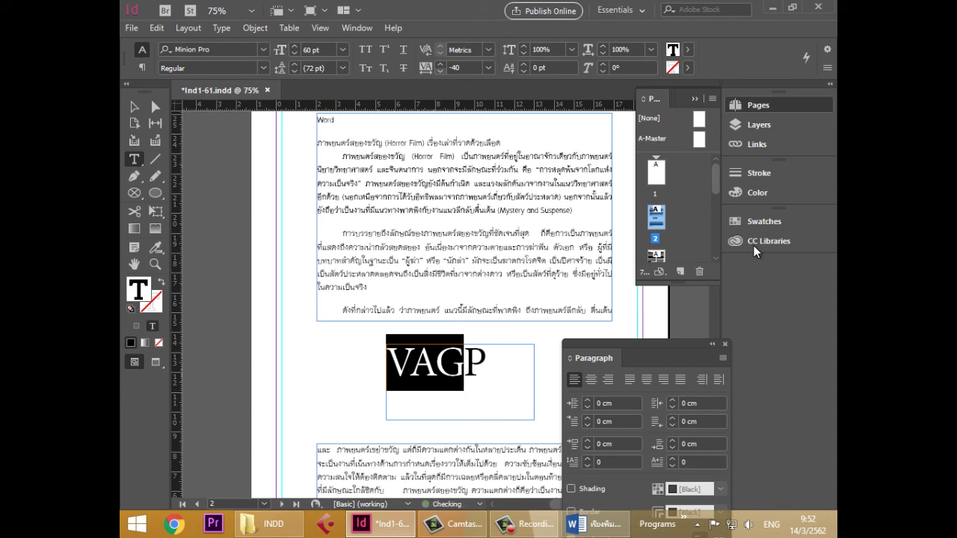
pyautogui.press('Left')
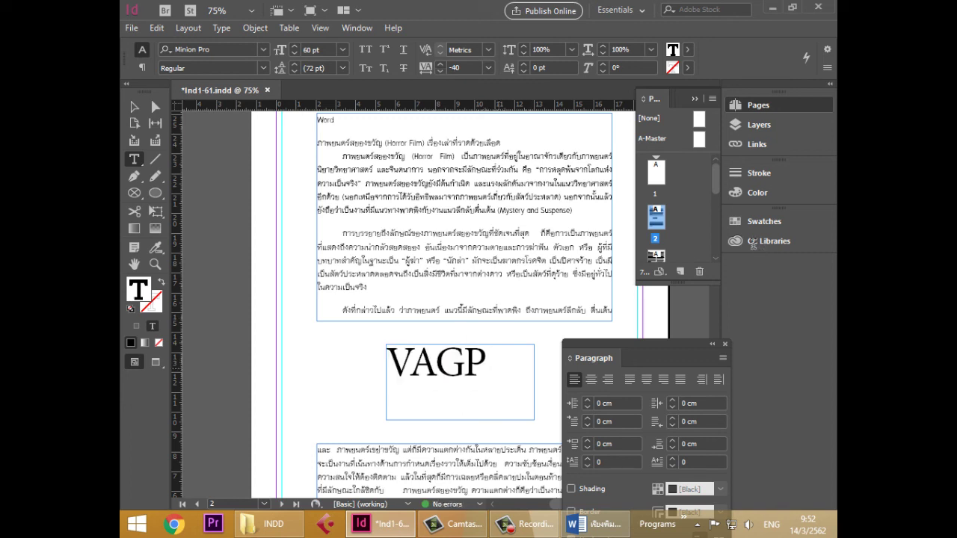
pyautogui.press('Right')
# - Set the tracking of the whole first body paragraph under the Horror Film heading to -10
pyautogui.scroll(2, 404, 300)
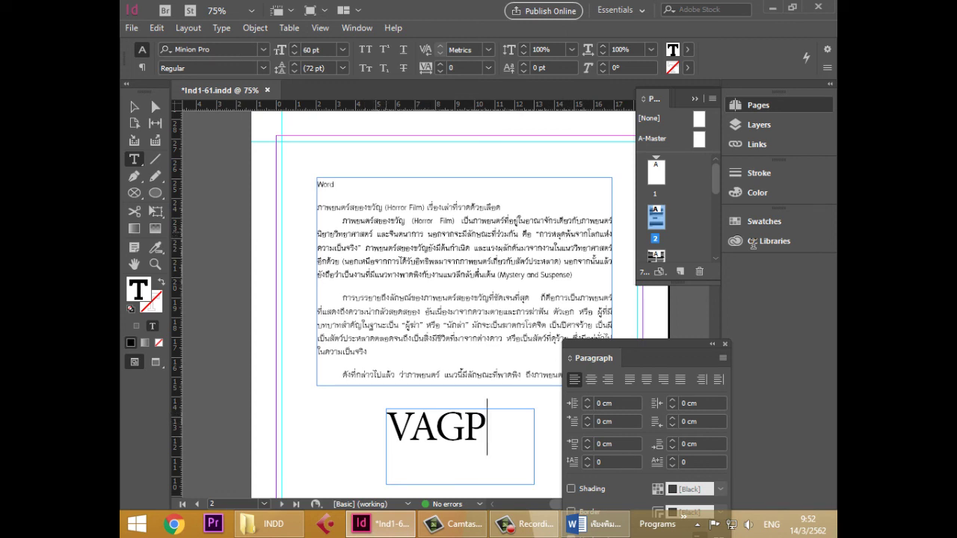
pyautogui.moveTo(582, 298); pyautogui.dragTo(418, 274)
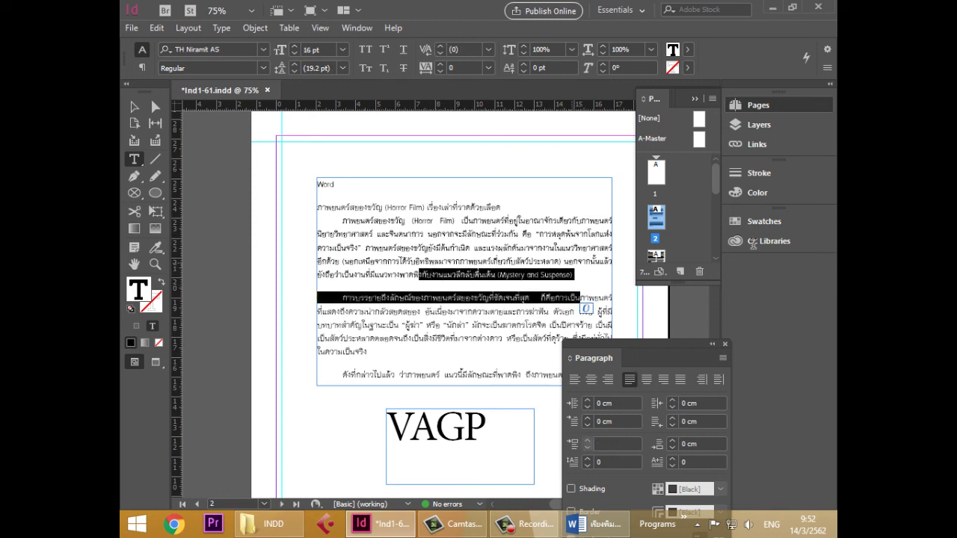
pyautogui.click(569, 270)
pyautogui.moveTo(573, 274); pyautogui.dragTo(342, 220)
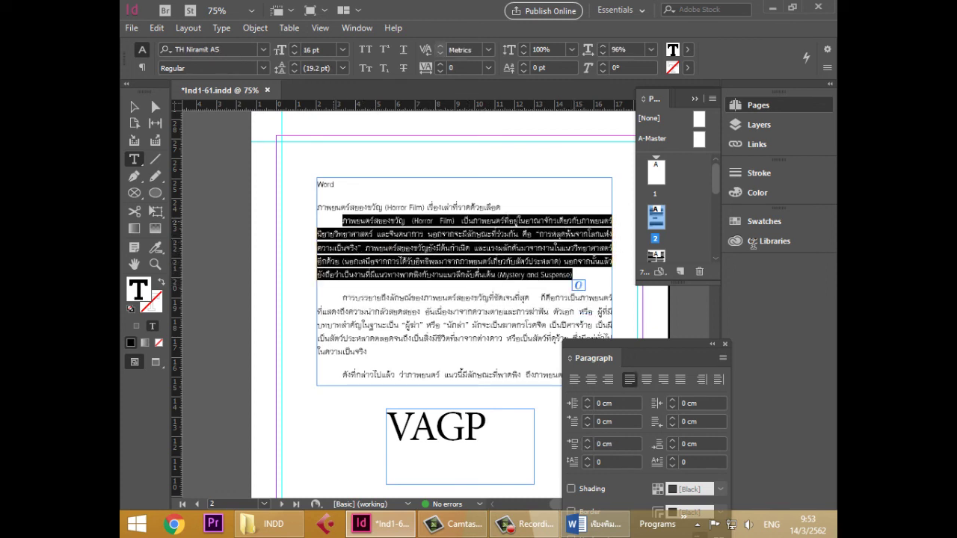
pyautogui.hotkey('alt', 'Right')
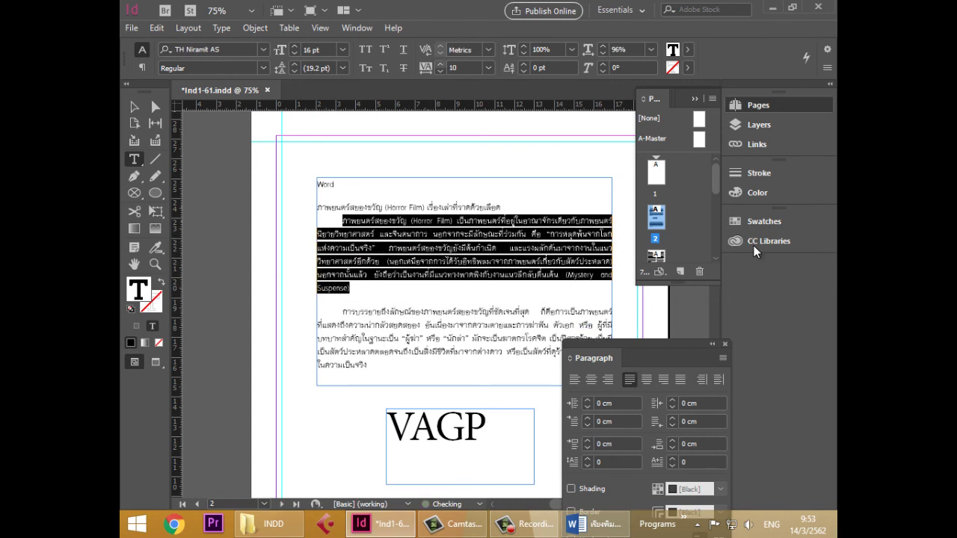
pyautogui.hotkey('alt', 'Left')
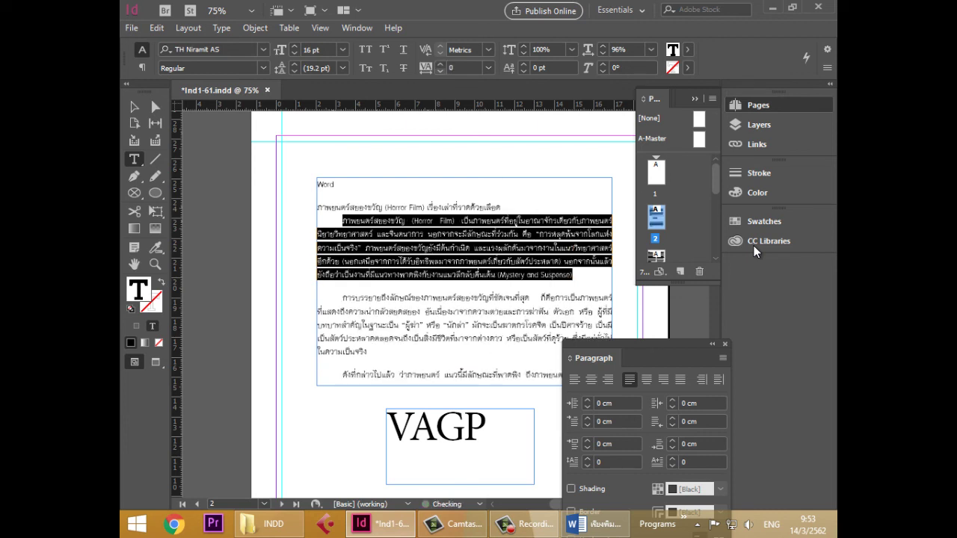
pyautogui.hotkey('alt', 'Left')
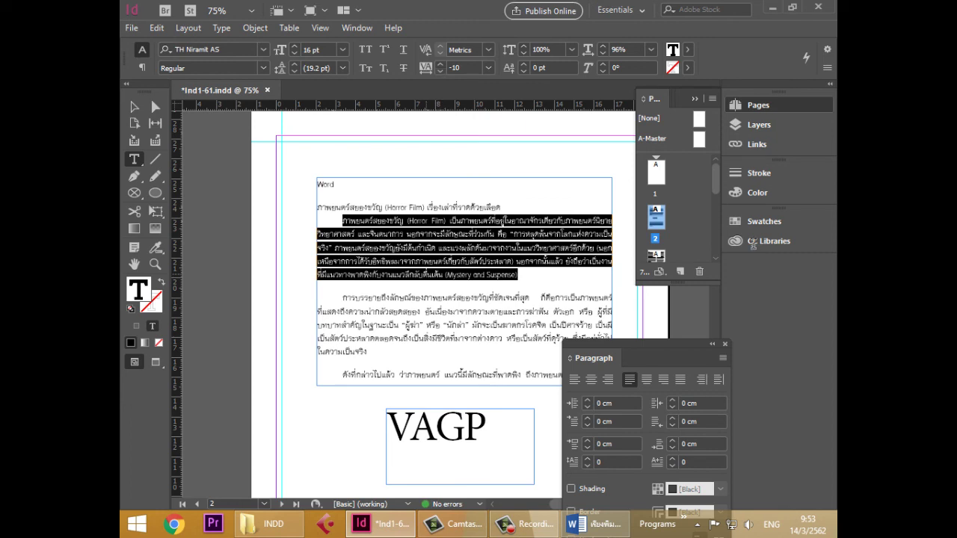
pyautogui.click(455, 248)
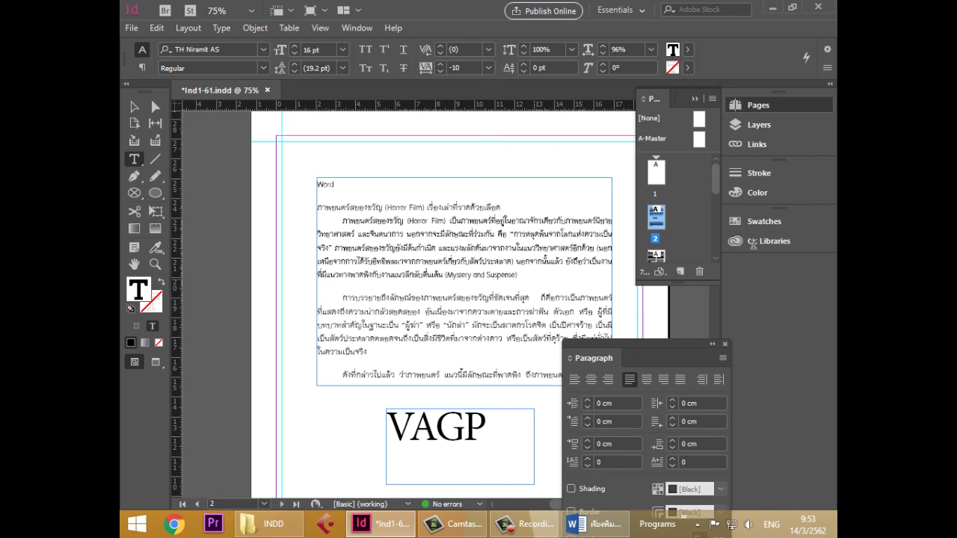
# - Set the horizontal scale of the first body paragraph under the Horror Film heading to 100%
pyautogui.moveTo(517, 276); pyautogui.dragTo(342, 221)
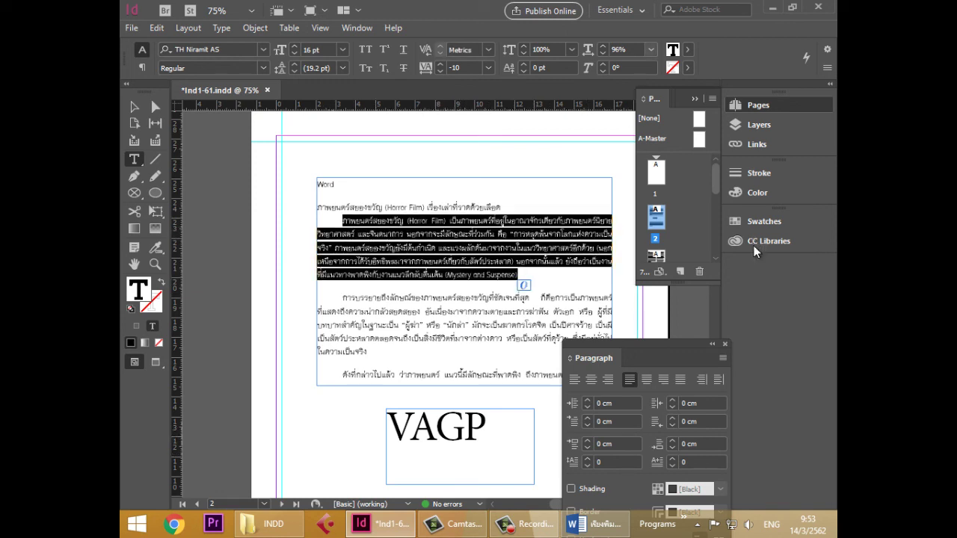
pyautogui.click(603, 46)
pyautogui.press('Up')
pyautogui.press('Up')
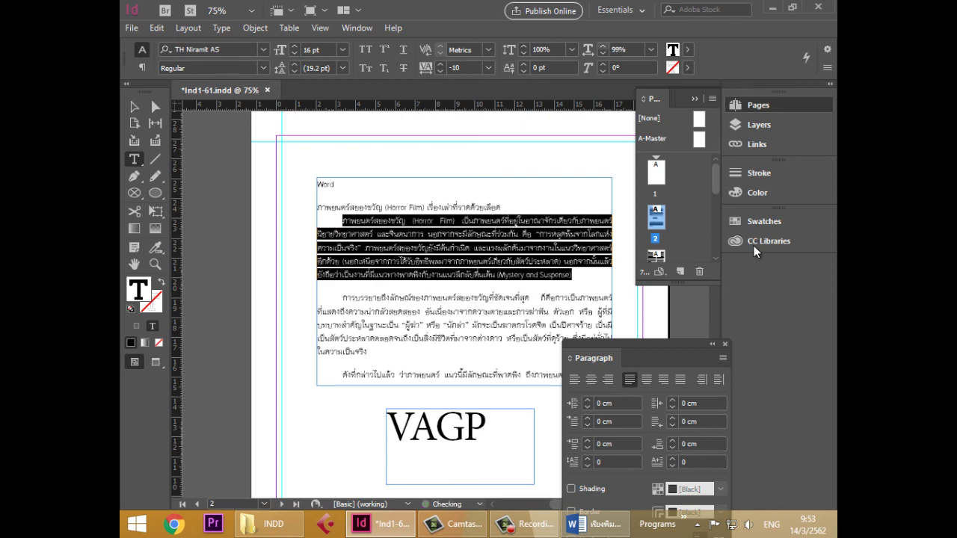
pyautogui.press('Up')
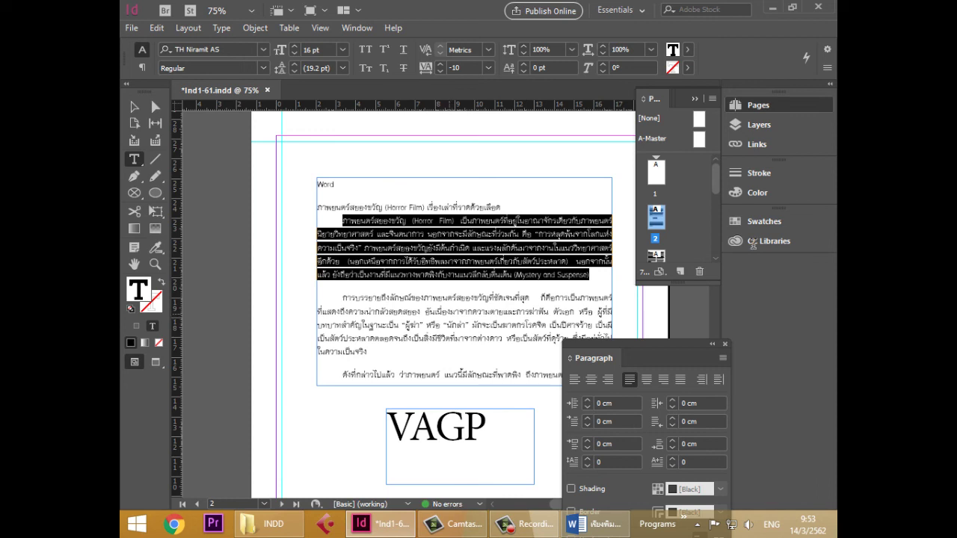
pyautogui.click(436, 262)
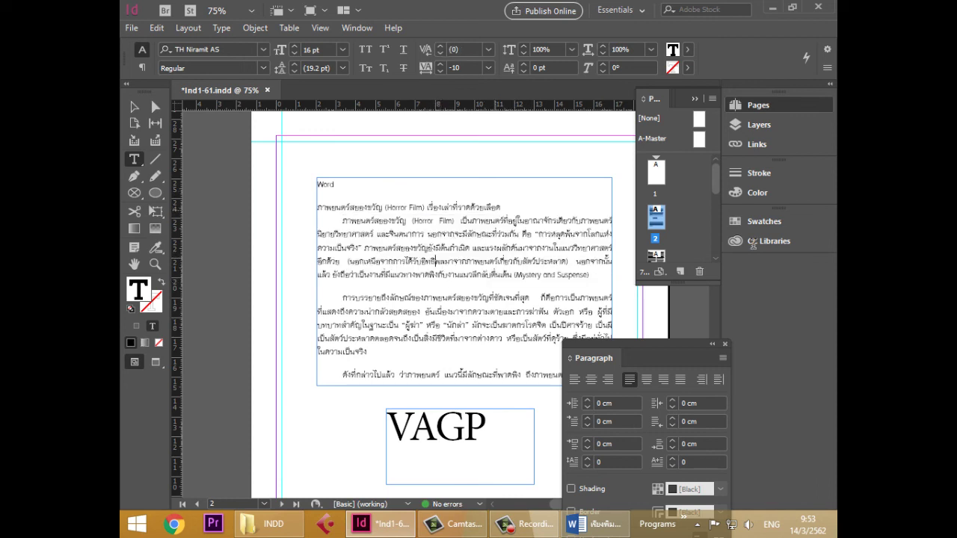
pyautogui.click(501, 208)
pyautogui.press('Return')
pyautogui.press('Delete')
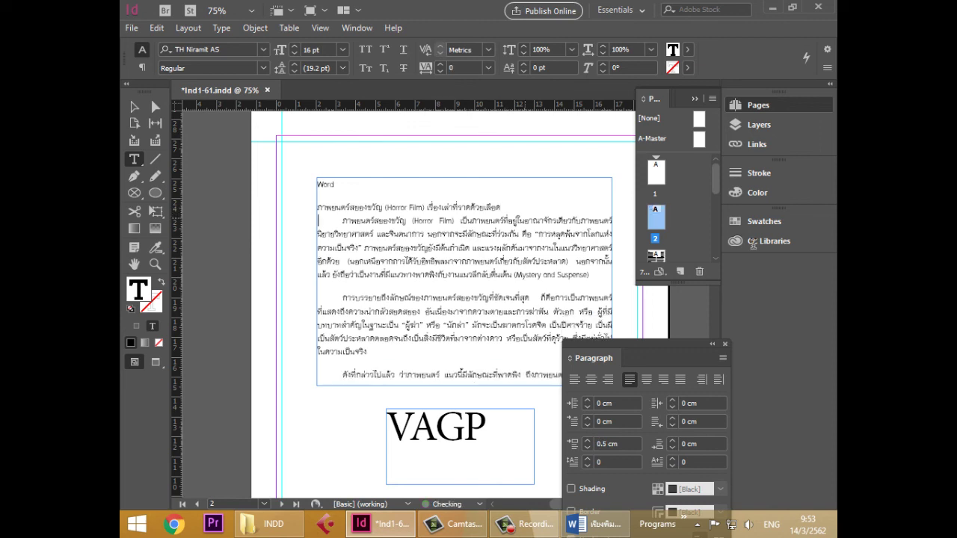
# - Set the space after to 0.5 cm for the text from "Word" through the first body paragraph
pyautogui.moveTo(589, 275); pyautogui.dragTo(322, 183)
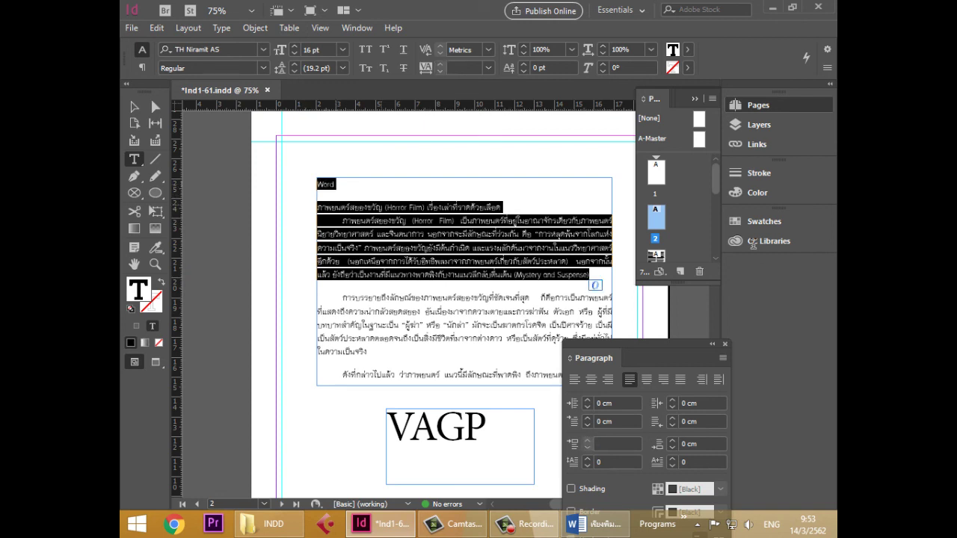
pyautogui.hotkey('ctrl', 'alt', '7')
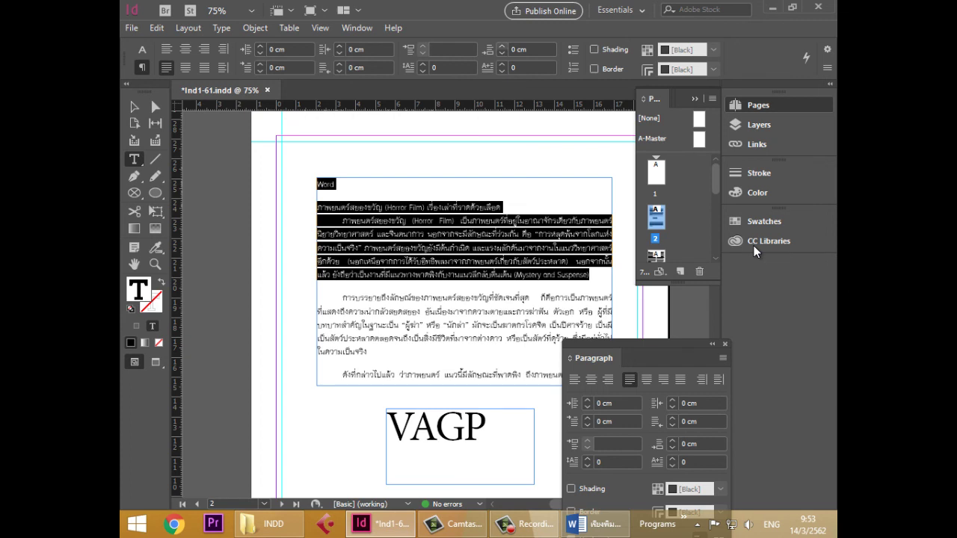
pyautogui.write('1')
pyautogui.press('Return')
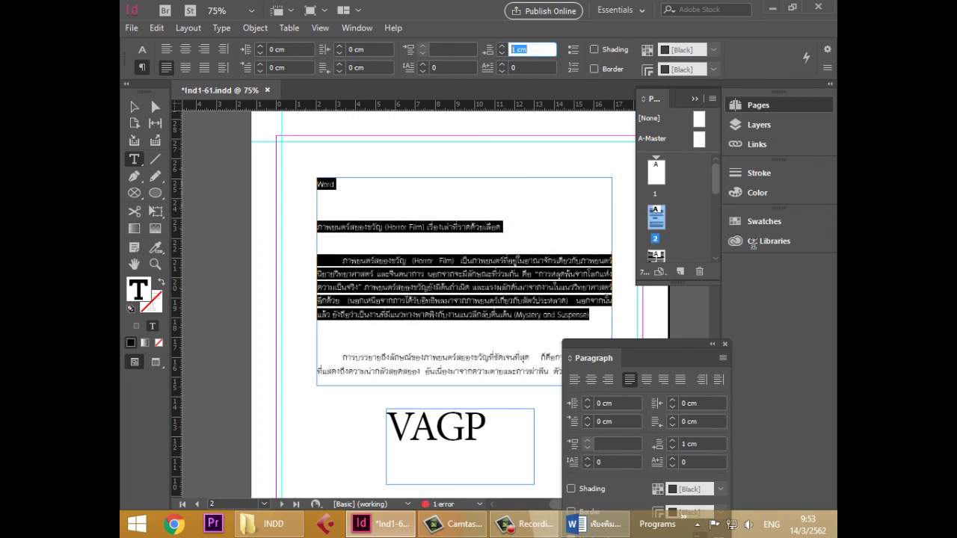
pyautogui.write('0.5')
pyautogui.press('Return')
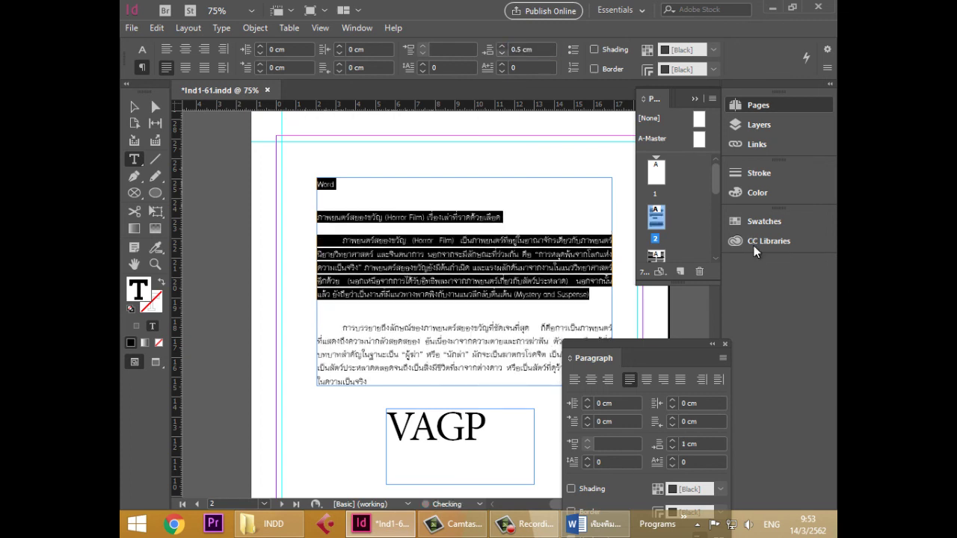
pyautogui.click(427, 281)
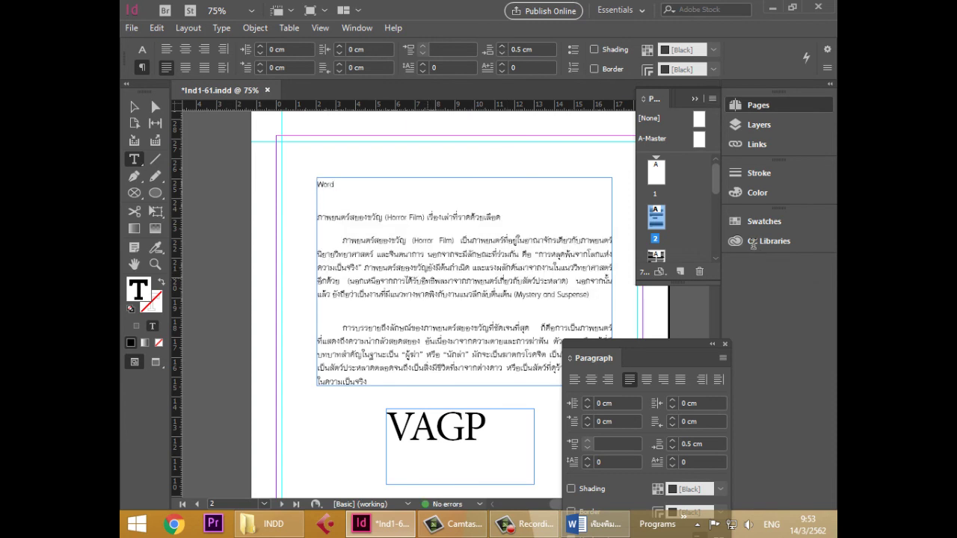
# - Set the second body paragraph, above the VAGP frame, to tracking -10 and 102% horizontal scale
pyautogui.scroll(-3, 427, 281)
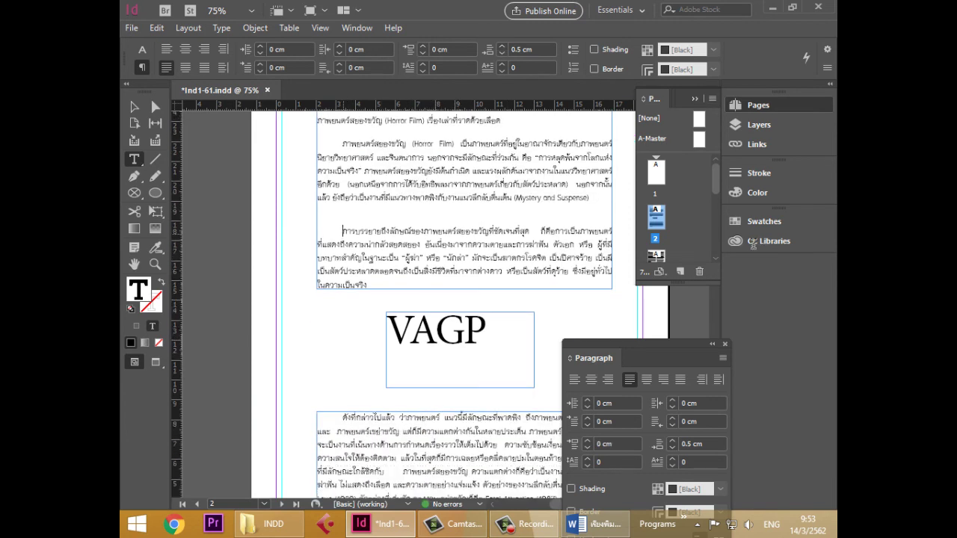
pyautogui.moveTo(343, 231); pyautogui.dragTo(391, 291)
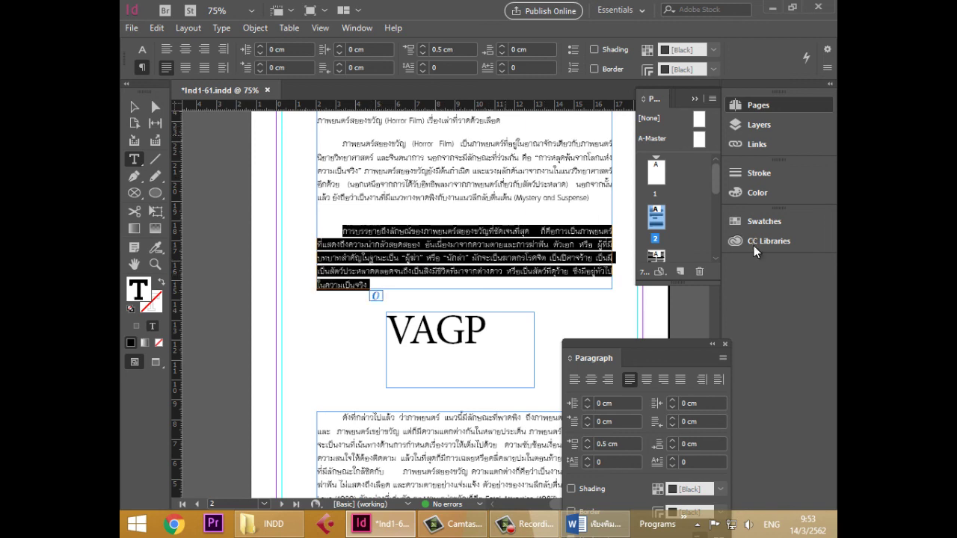
pyautogui.click(142, 49)
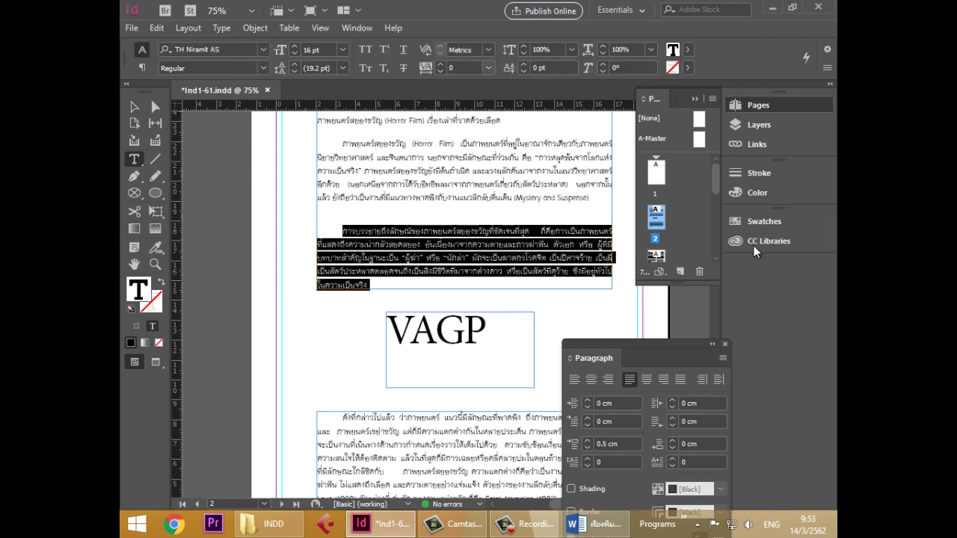
pyautogui.click(440, 72)
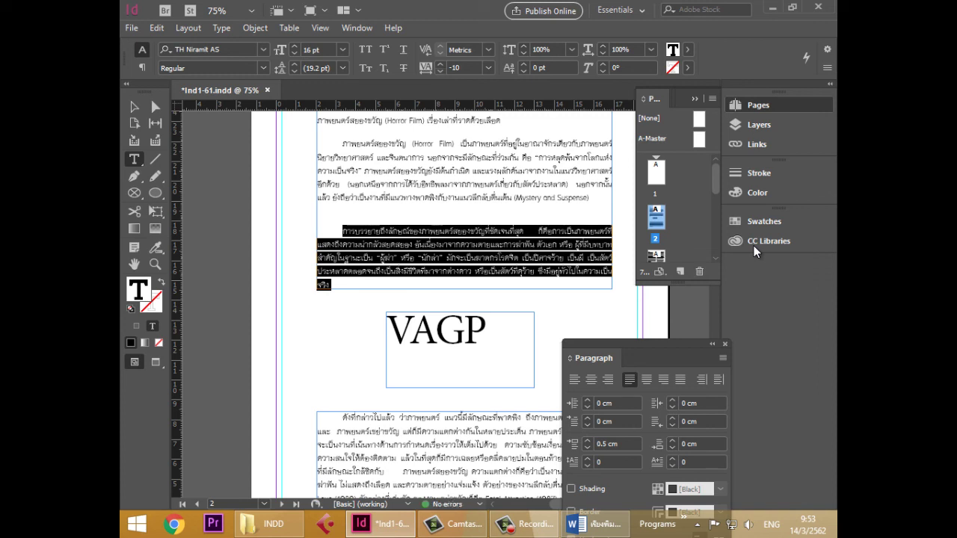
pyautogui.click(603, 46)
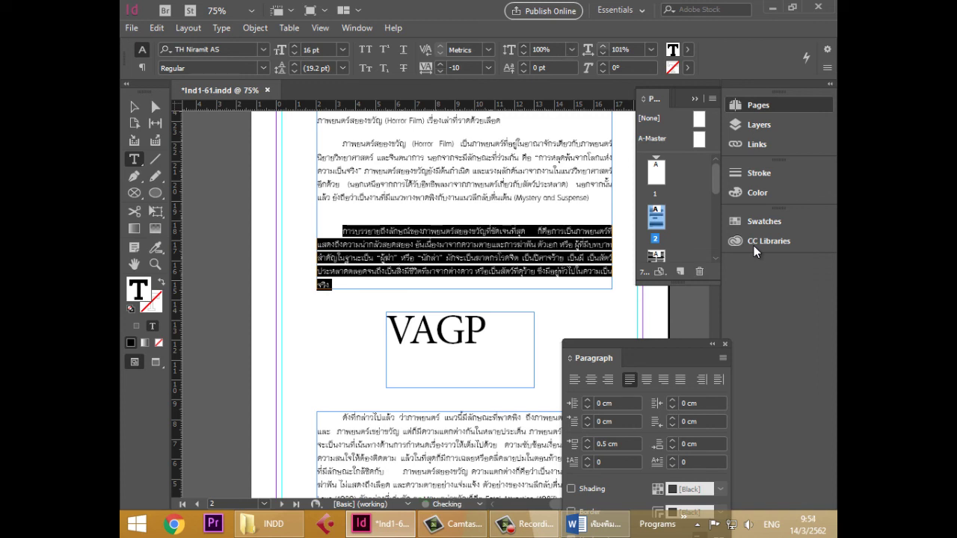
pyautogui.click(603, 46)
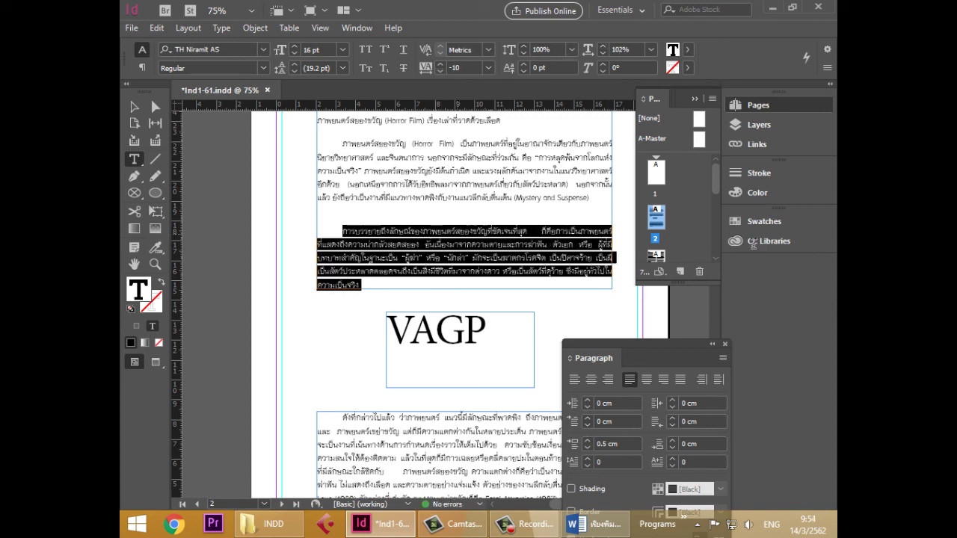
# - Try tracking -30 and 104% horizontal scale on the second body paragraph, and return it to -10 and 102%
pyautogui.click(440, 72)
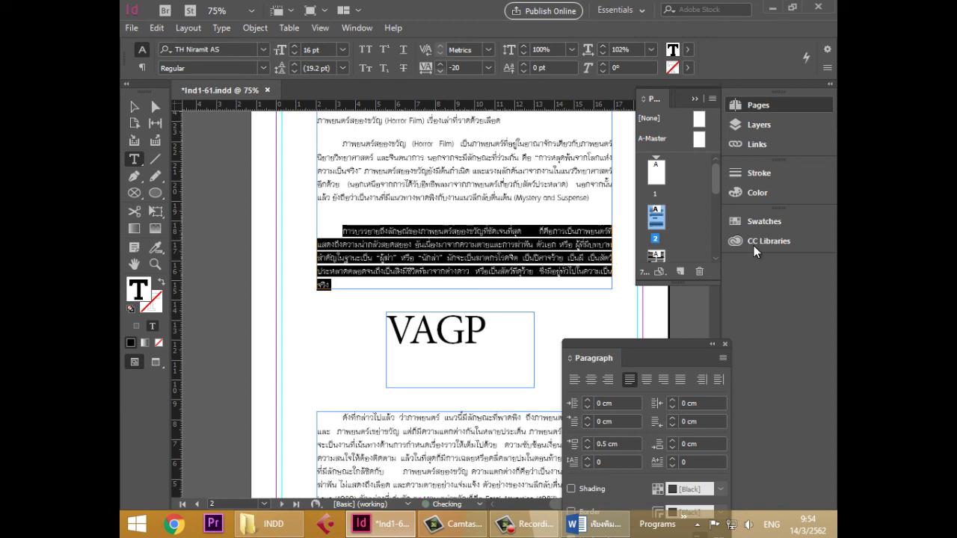
pyautogui.press('Down')
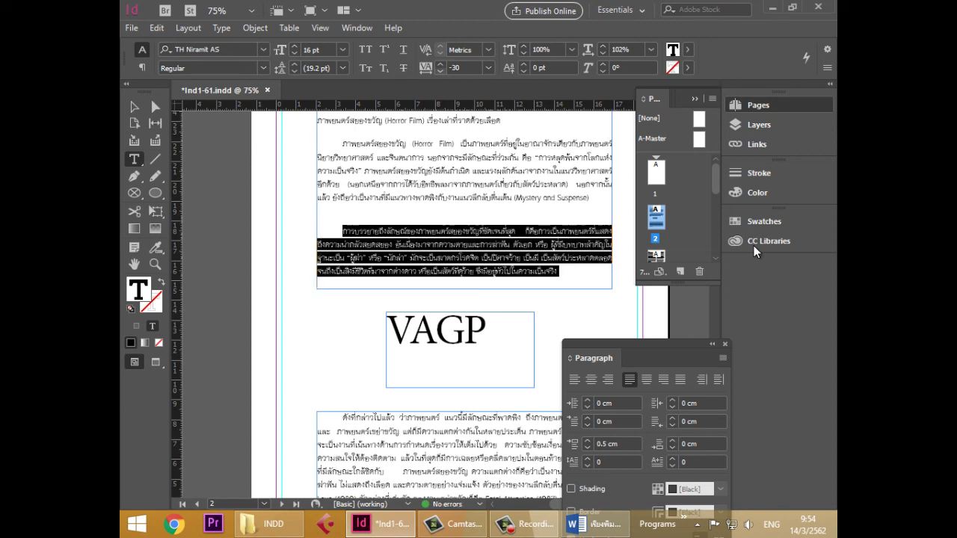
pyautogui.press('Up')
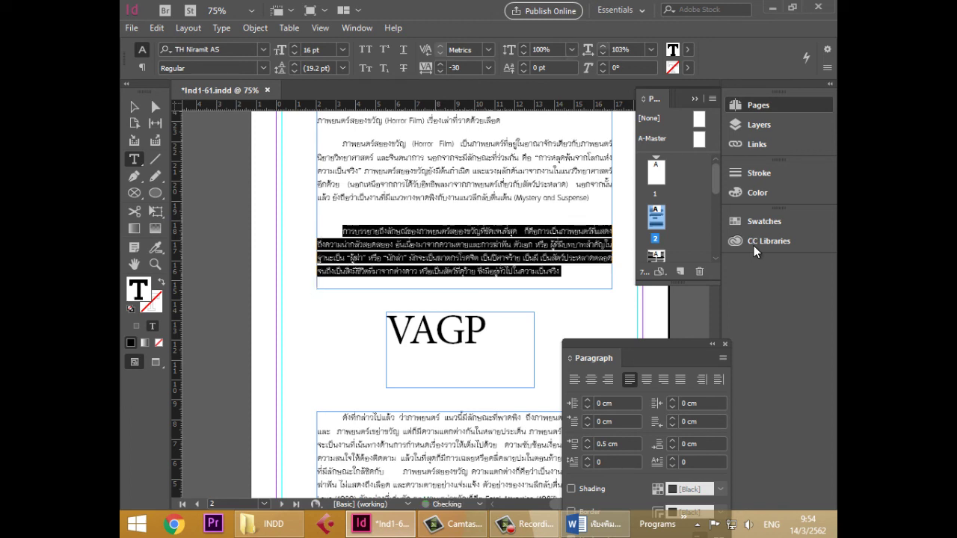
pyautogui.press('Up')
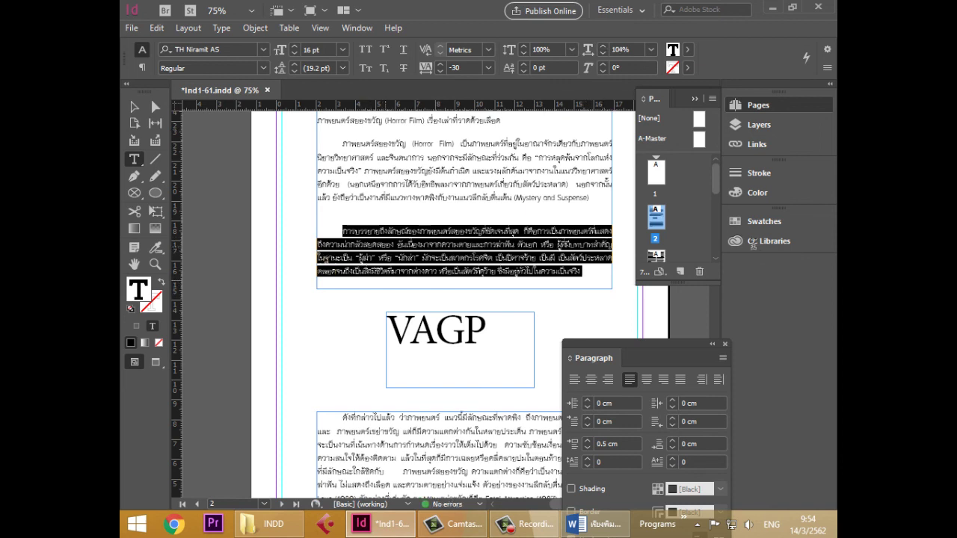
pyautogui.hotkey('alt', 'Right')
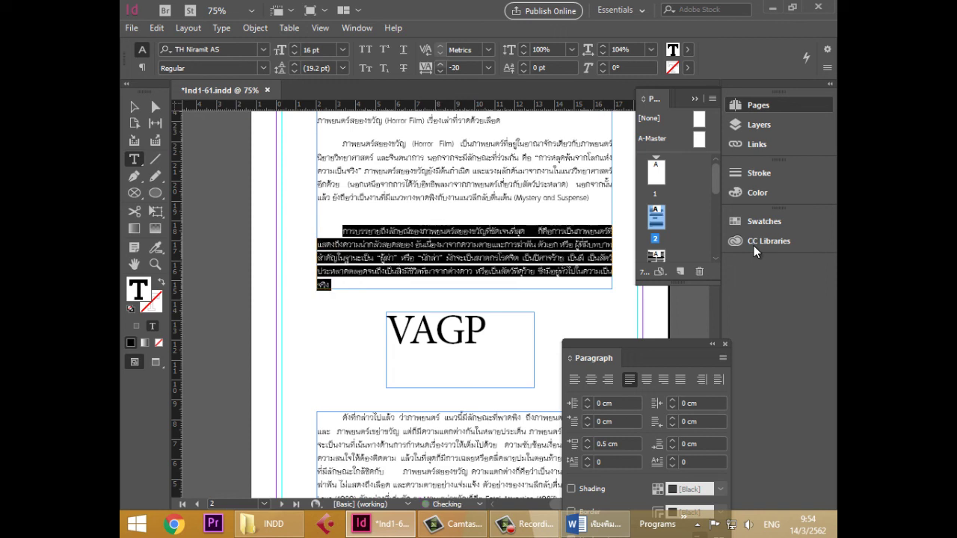
pyautogui.press('Up')
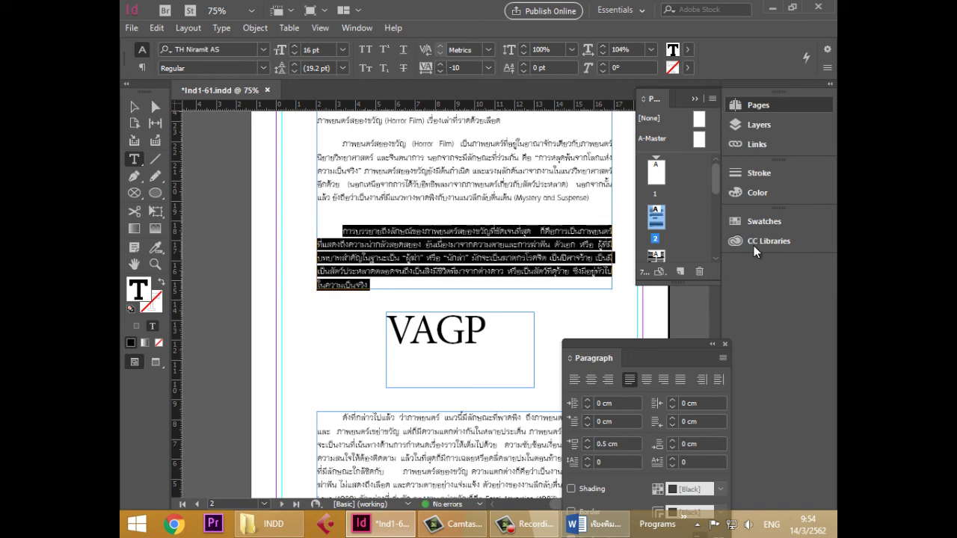
pyautogui.press('Down')
pyautogui.press('Down')
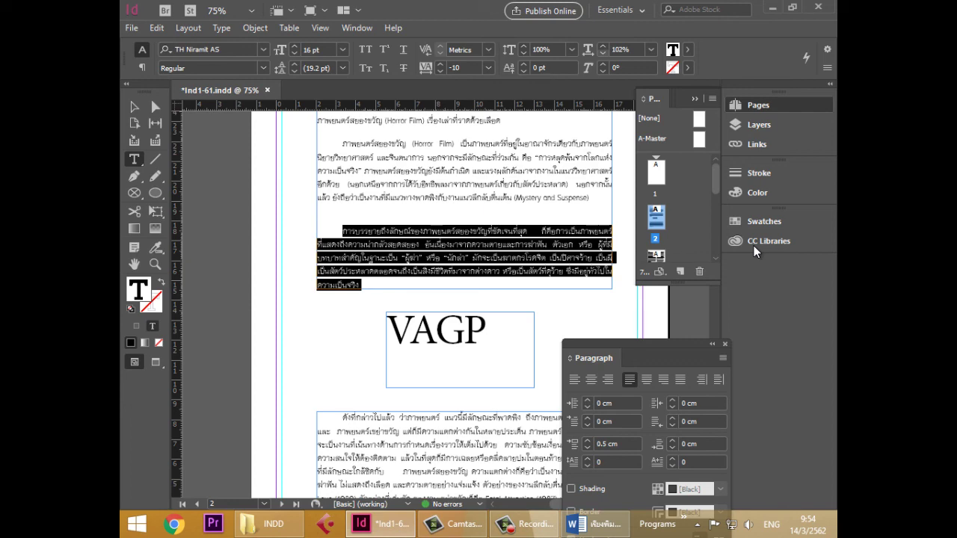
pyautogui.hotkey('ctrl', 'shift', 'a')
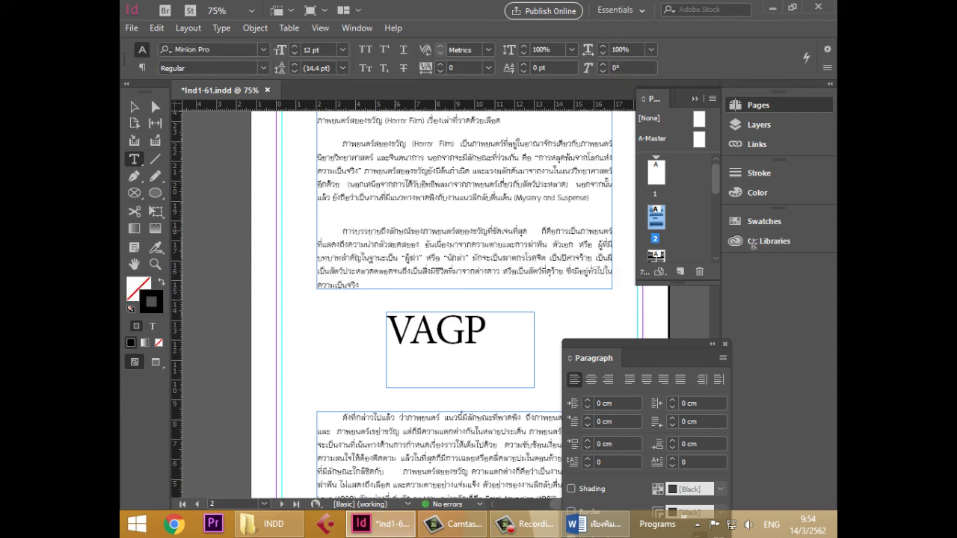
# - Set the whole paragraph in the frame below VAGP to tracking -20 and 103% horizontal scale
pyautogui.scroll(-3, 434, 299)
pyautogui.scroll(-2, 434, 299)
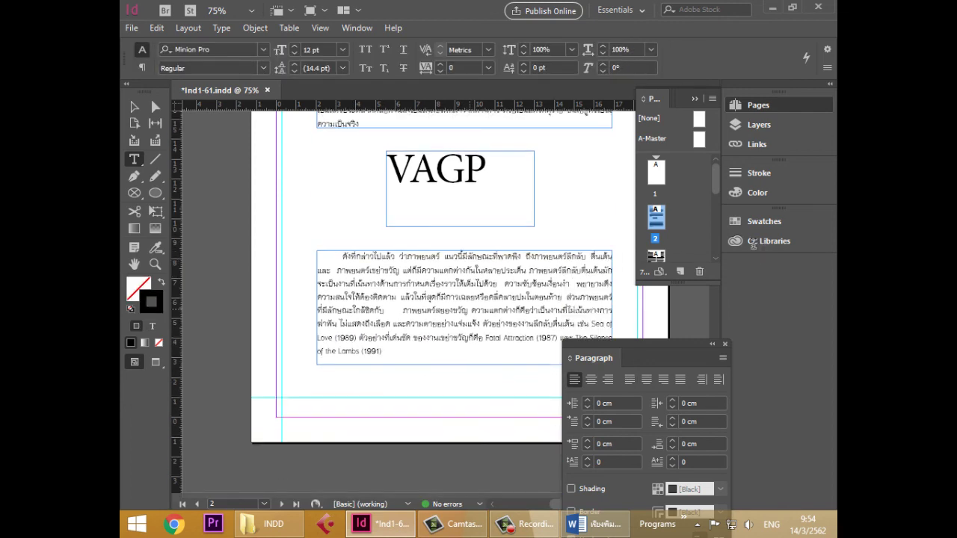
pyautogui.moveTo(382, 352); pyautogui.dragTo(324, 256)
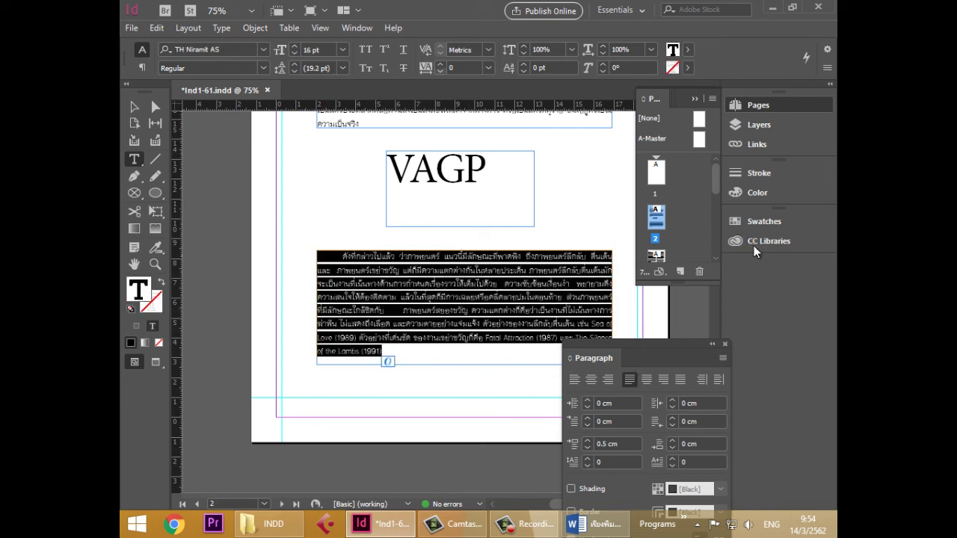
pyautogui.hotkey('alt', 'Left')
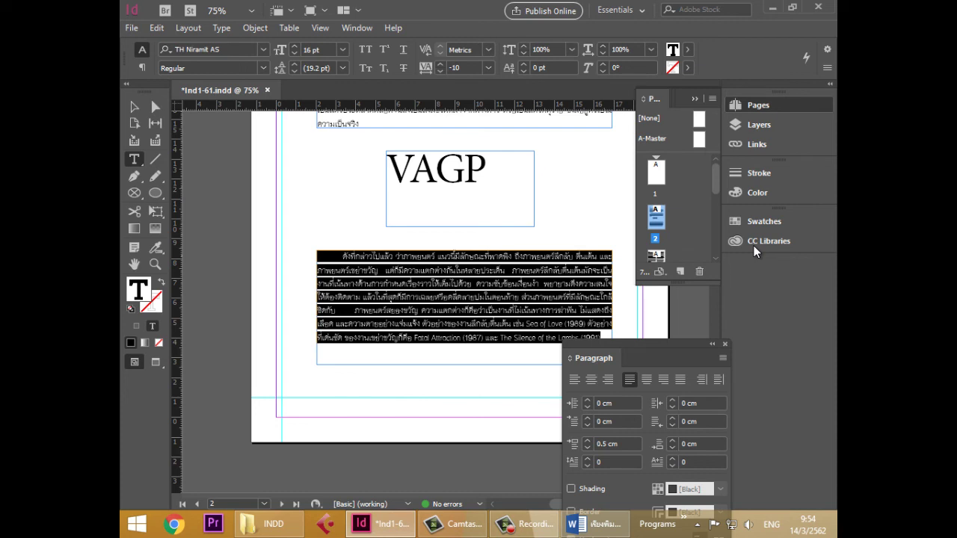
pyautogui.press('Up')
pyautogui.press('Up')
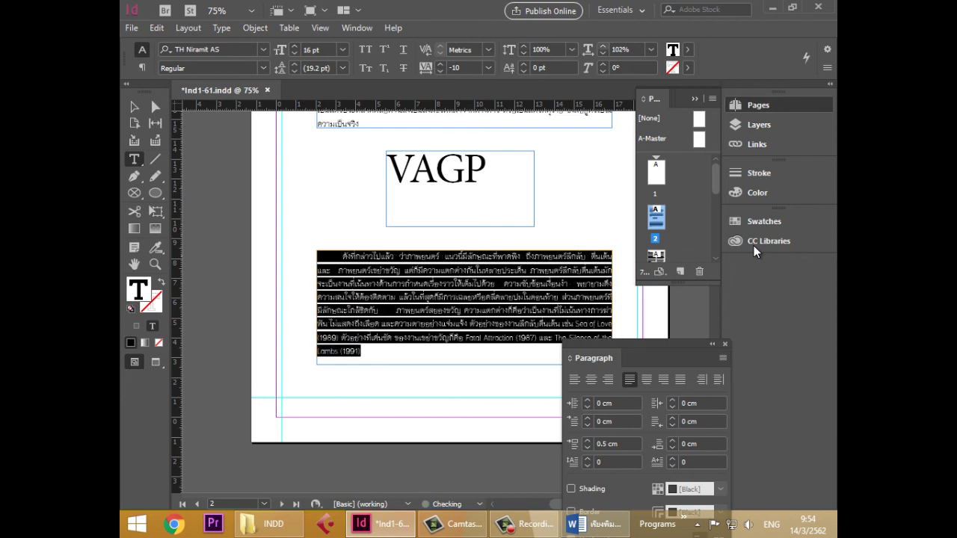
pyautogui.press('Up')
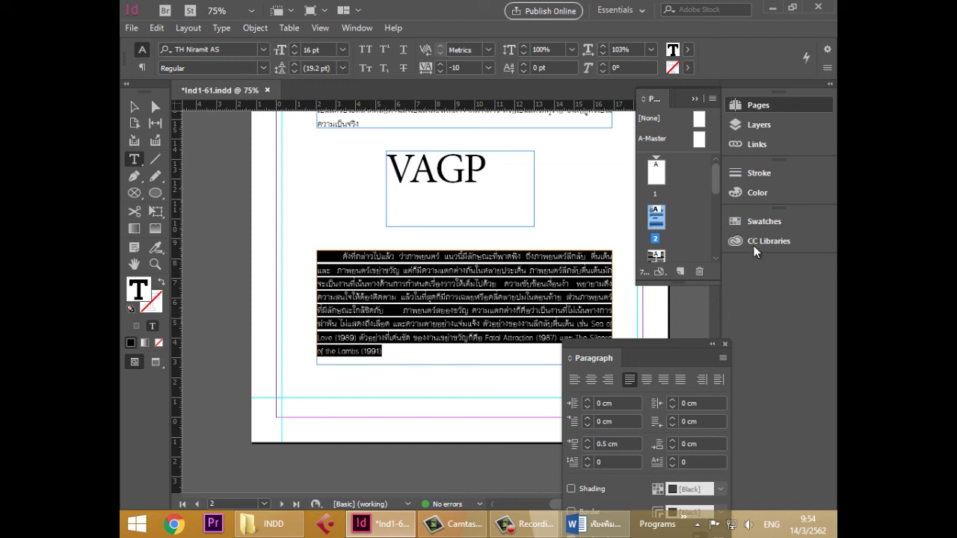
pyautogui.press('Down')
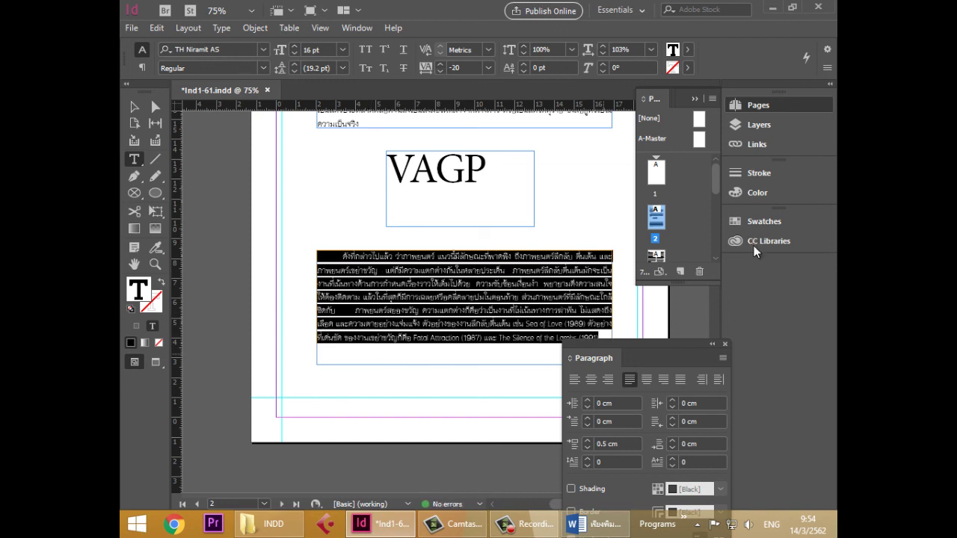
# - Delete the empty paragraph at the end of the text in the frame below VAGP
pyautogui.moveTo(643, 344); pyautogui.dragTo(723, 353)
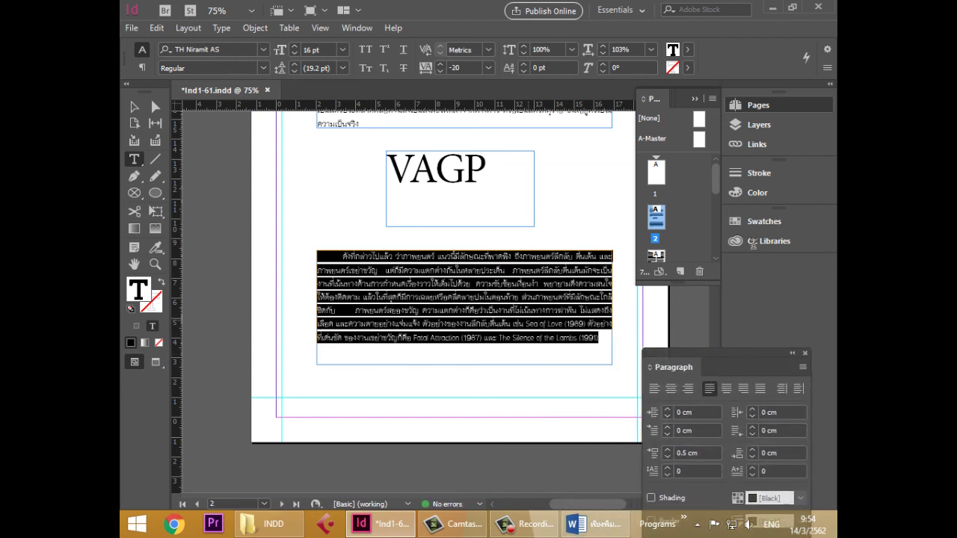
pyautogui.click(494, 310)
pyautogui.click(565, 353)
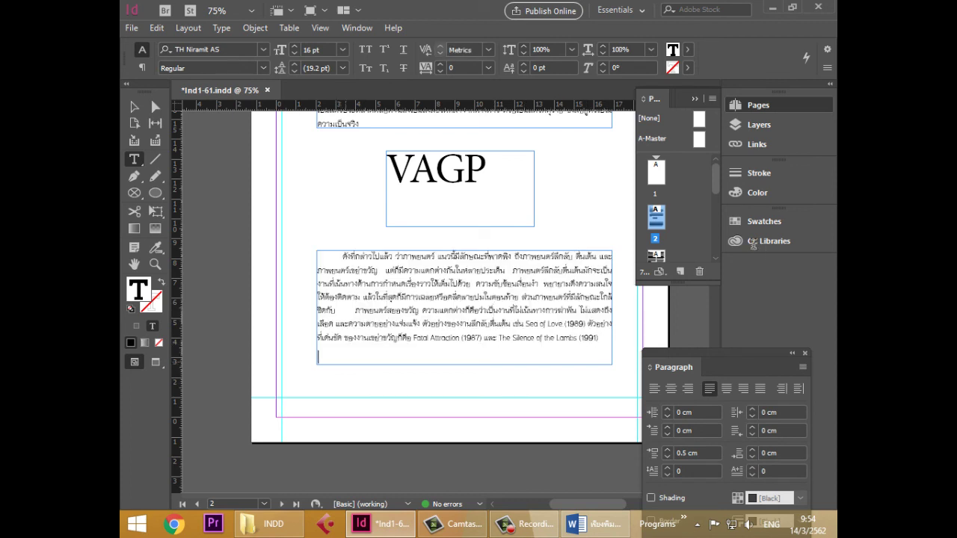
pyautogui.press('BackSpace')
# - Select all the text of the two-column story on page 3
pyautogui.scroll(-10, 343, 327)
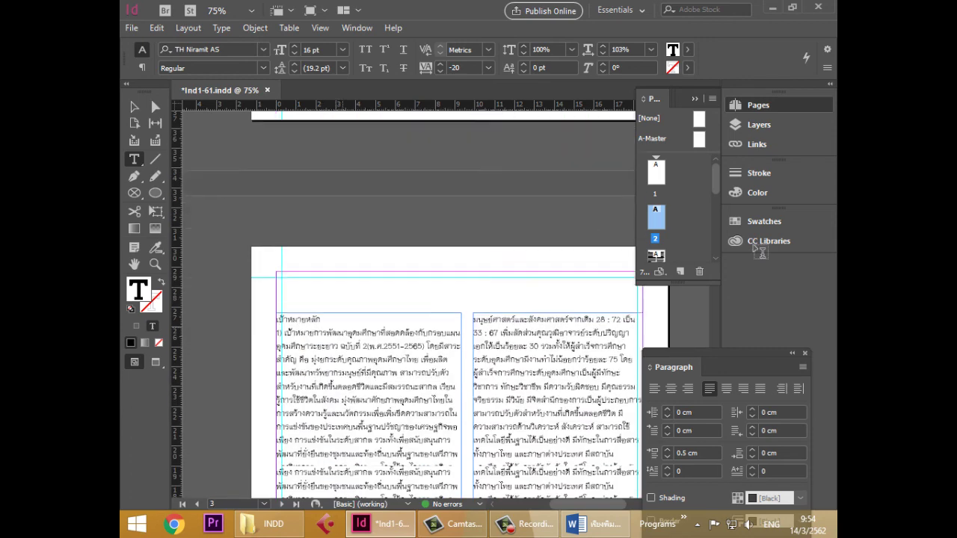
pyautogui.scroll(-3, 447, 299)
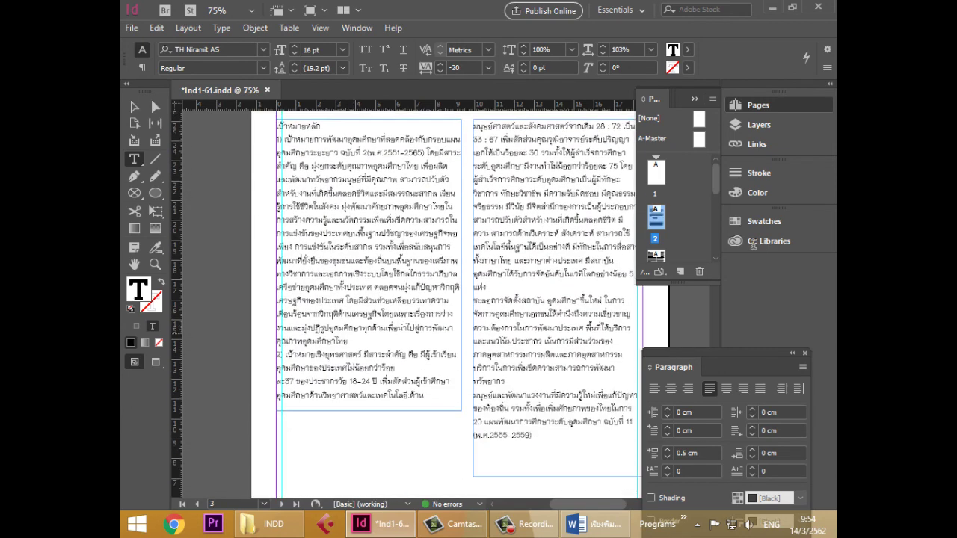
pyautogui.click(355, 329)
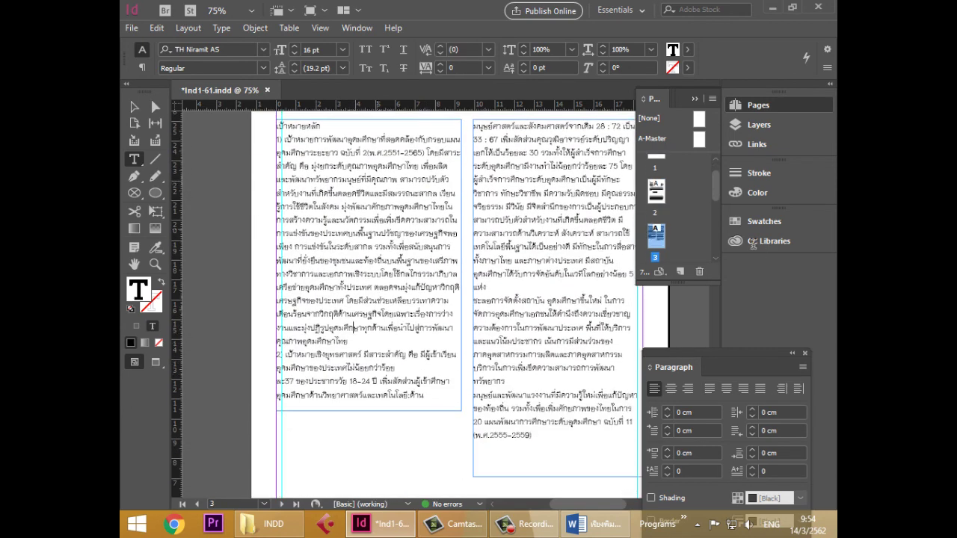
pyautogui.scroll(4, 447, 300)
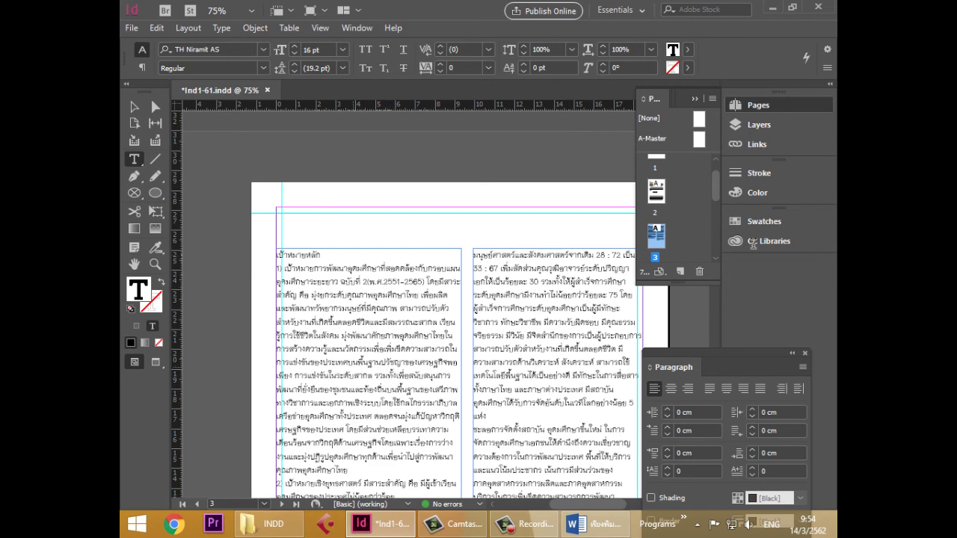
pyautogui.hotkey('ctrl', 'a')
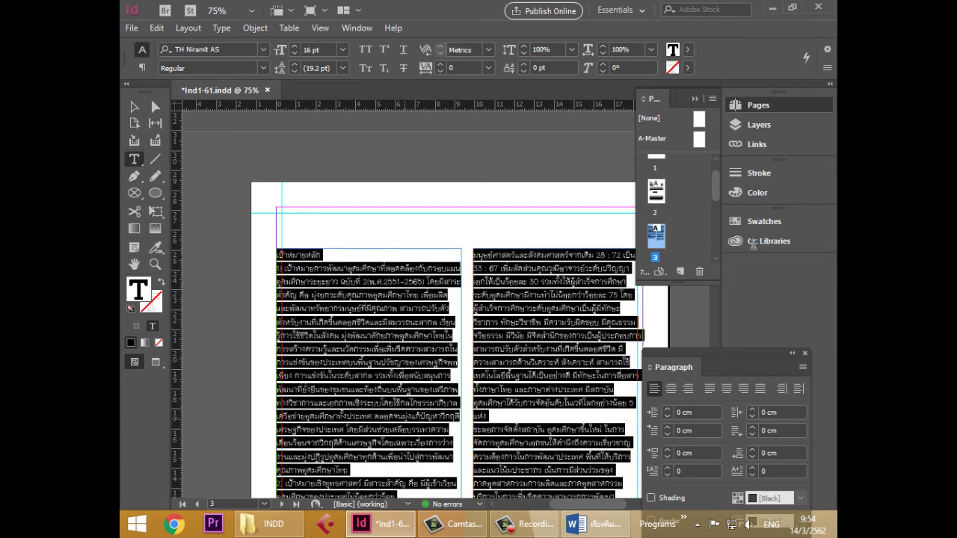
pyautogui.scroll(-3, 753, 246)
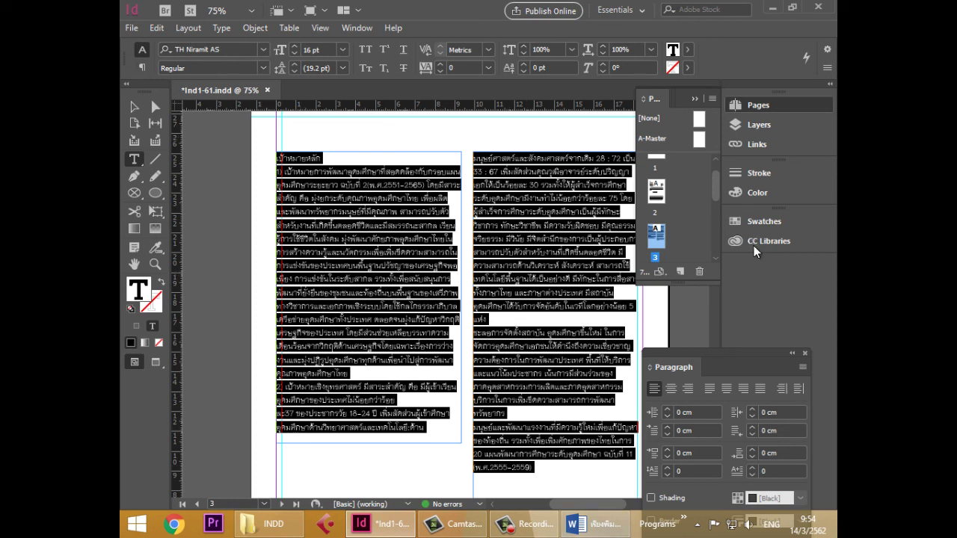
pyautogui.press('F10')
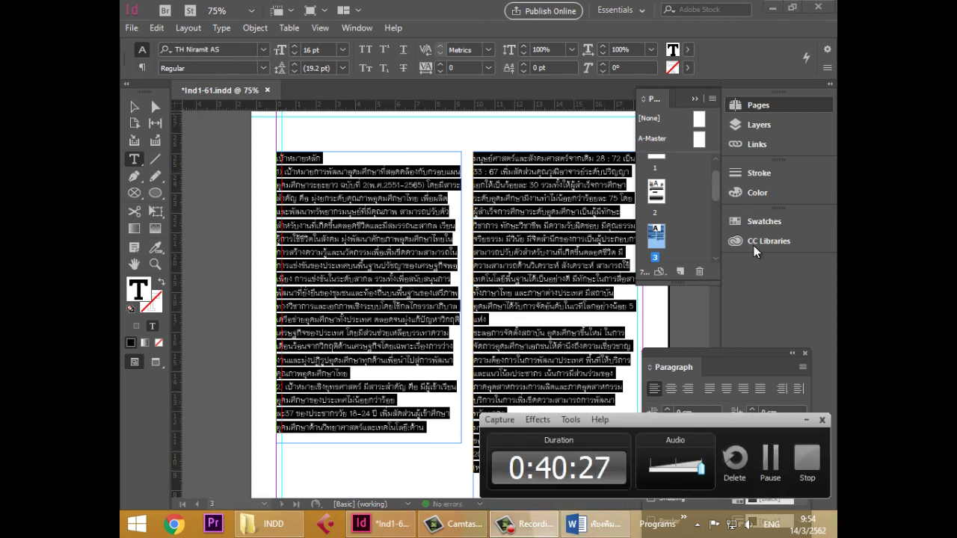